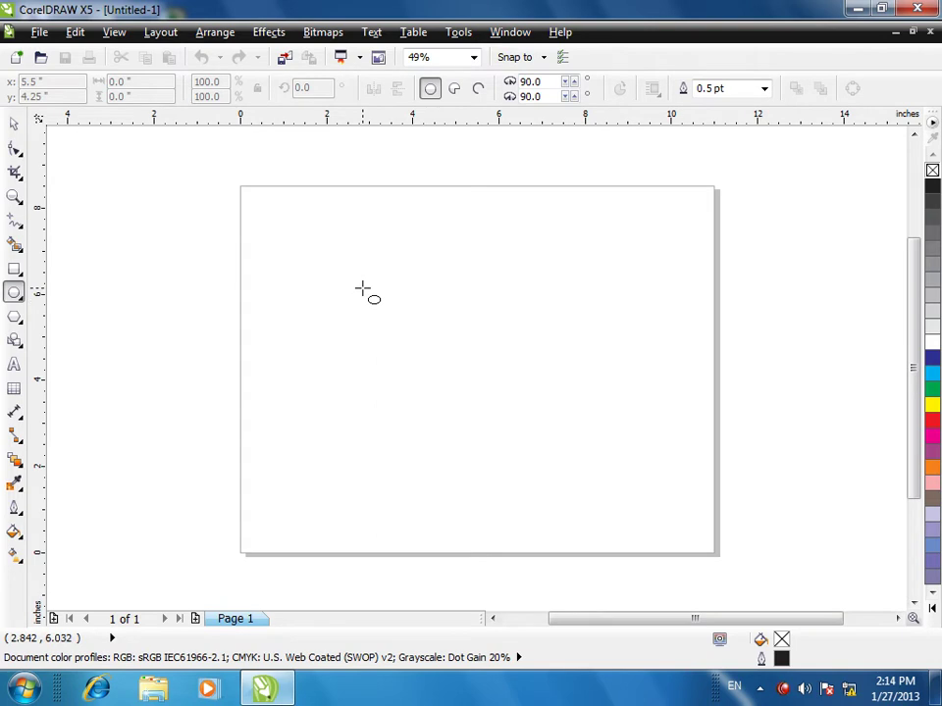
Step: Draw a circle about 5.25 inches across and move it to the middle of the page
{"action": "left_click_drag", "start_coordinate": [362, 270], "coordinate": [466, 395]}
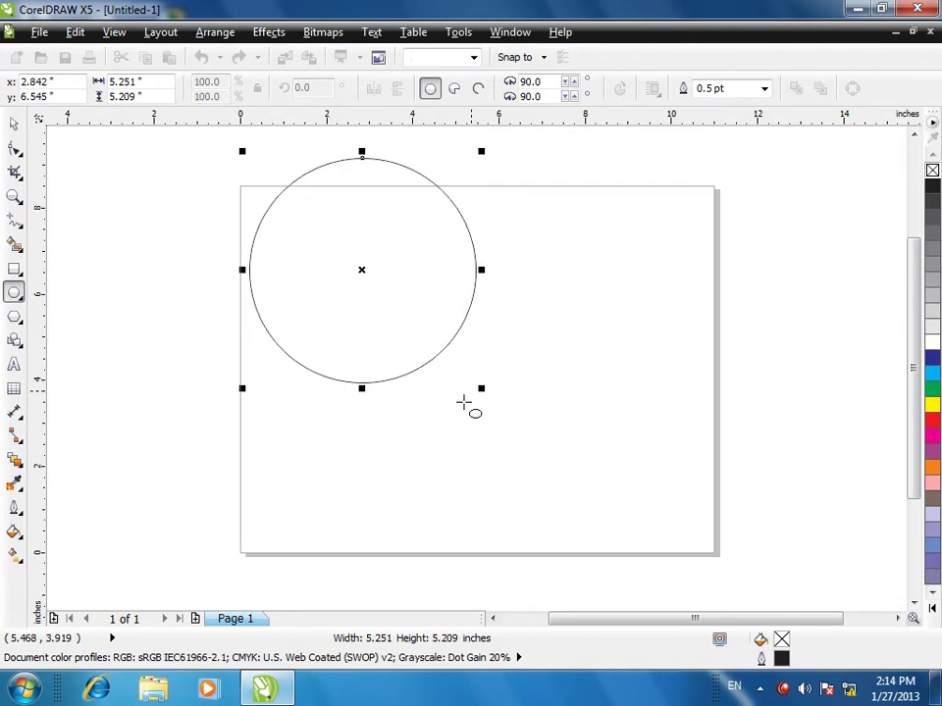
{"action": "left_click", "coordinate": [15, 123]}
{"action": "left_click_drag", "start_coordinate": [362, 261], "coordinate": [432, 333]}
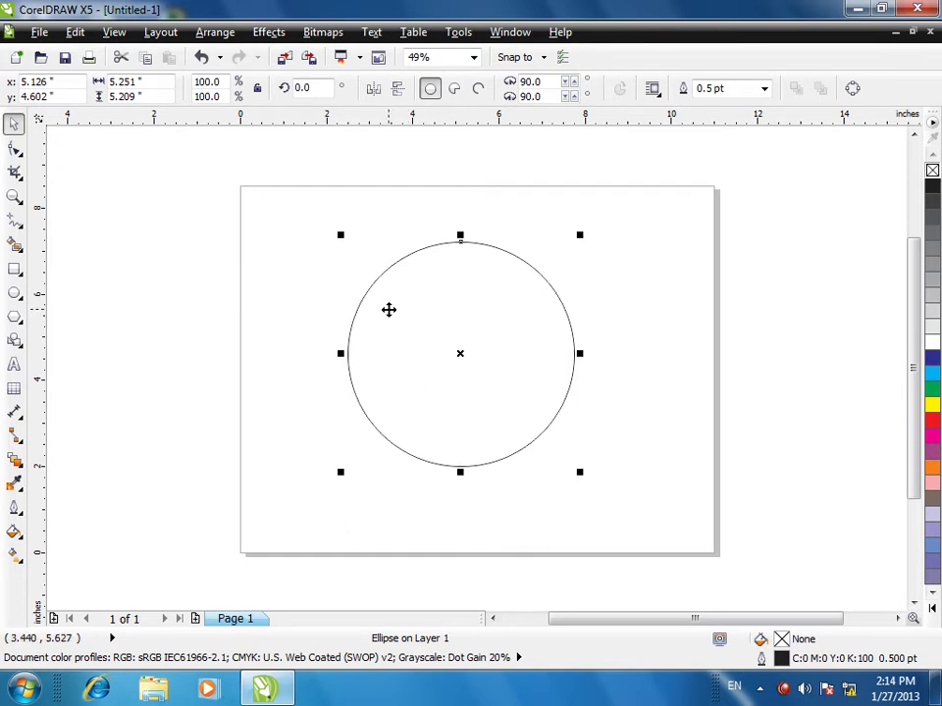
Step: Set the circle's width and height to 5 inches each
{"action": "left_click_drag", "start_coordinate": [145, 83], "coordinate": [72, 84]}
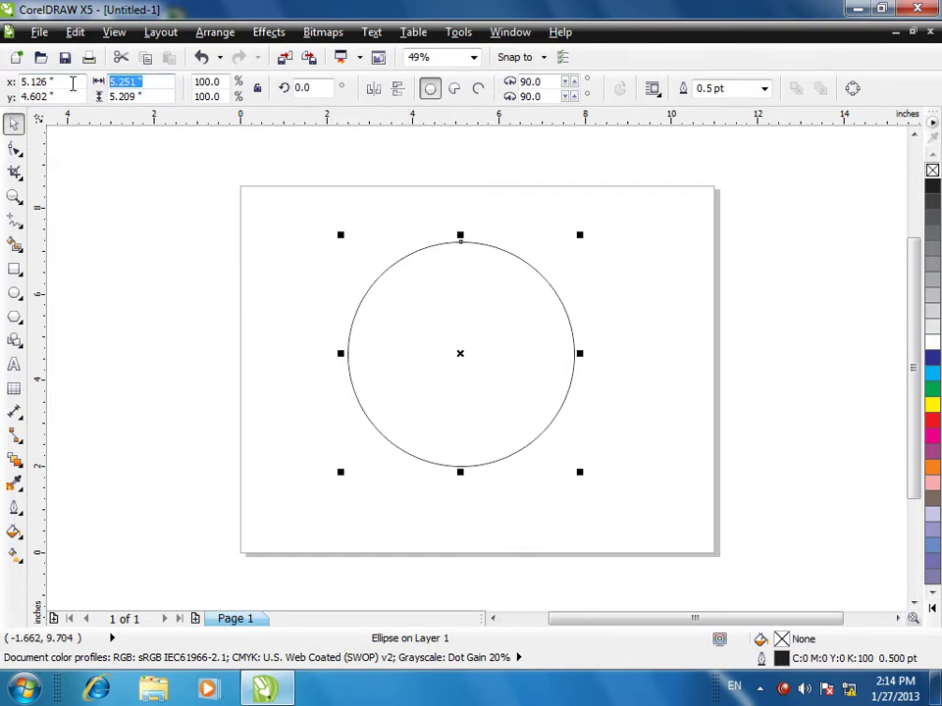
{"action": "type", "text": "5"}
{"action": "key", "text": "Return"}
{"action": "left_click_drag", "start_coordinate": [134, 95], "coordinate": [59, 95]}
{"action": "type", "text": "5"}
{"action": "key", "text": "Return"}
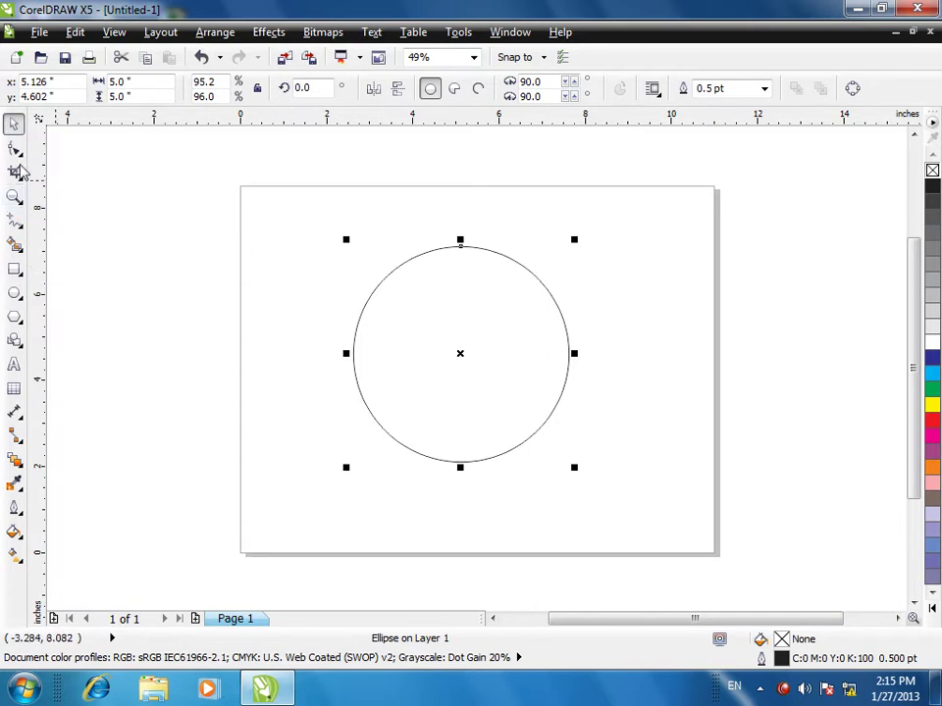
Step: Copy the circle toward the page's upper-right corner and set the copy's width and height to 3 inches
{"action": "left_click_drag", "start_coordinate": [442, 308], "coordinate": [620, 241]}
{"action": "left_click", "coordinate": [133, 80]}
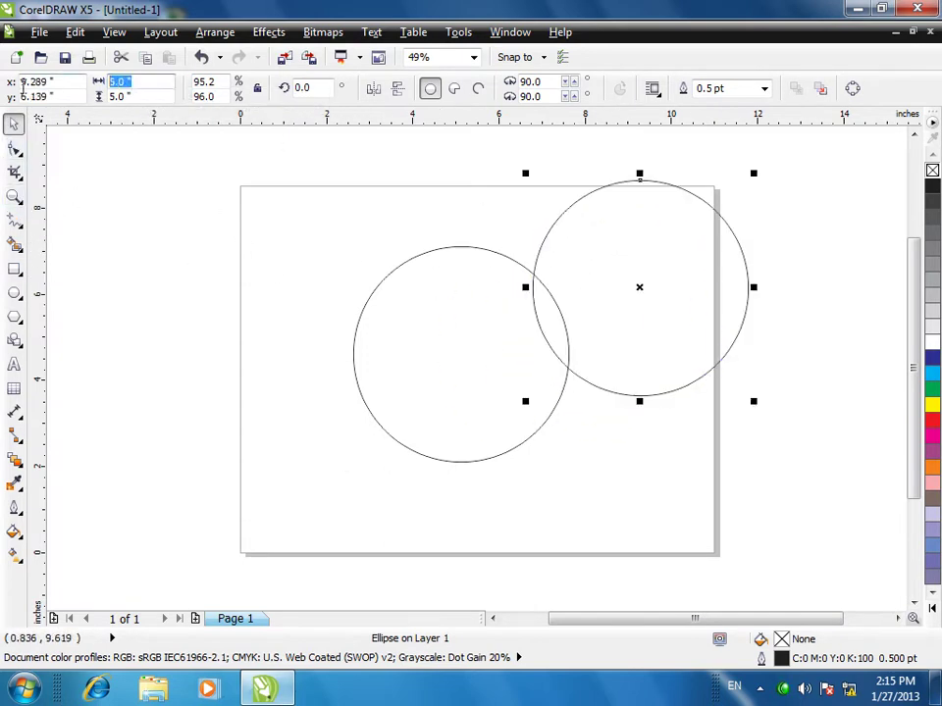
{"action": "type", "text": "3.0"}
{"action": "key", "text": "Tab"}
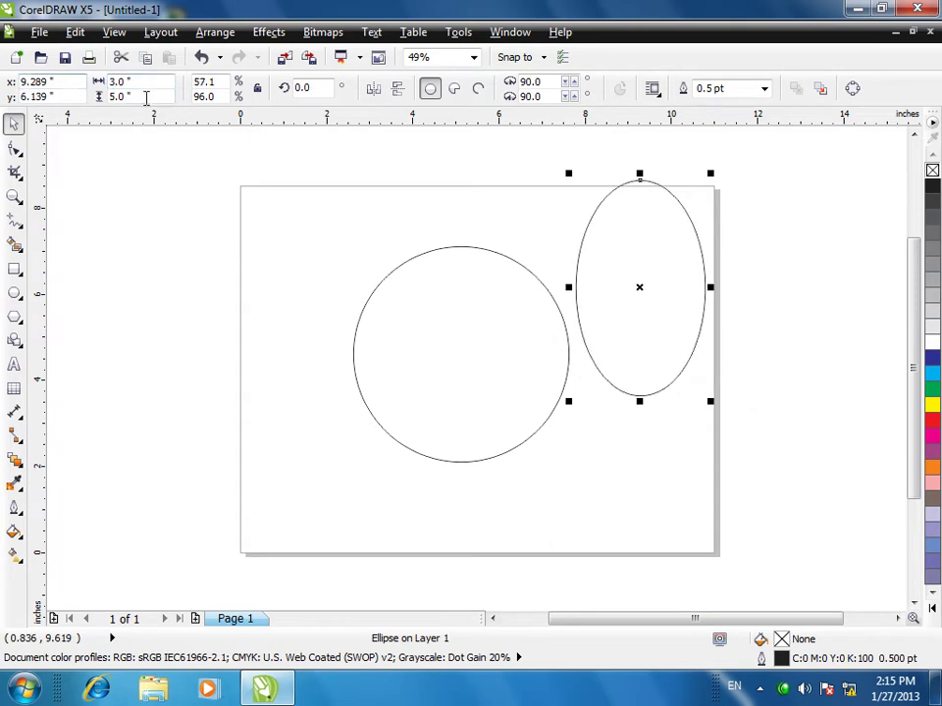
{"action": "type", "text": "3.0"}
{"action": "key", "text": "Return"}
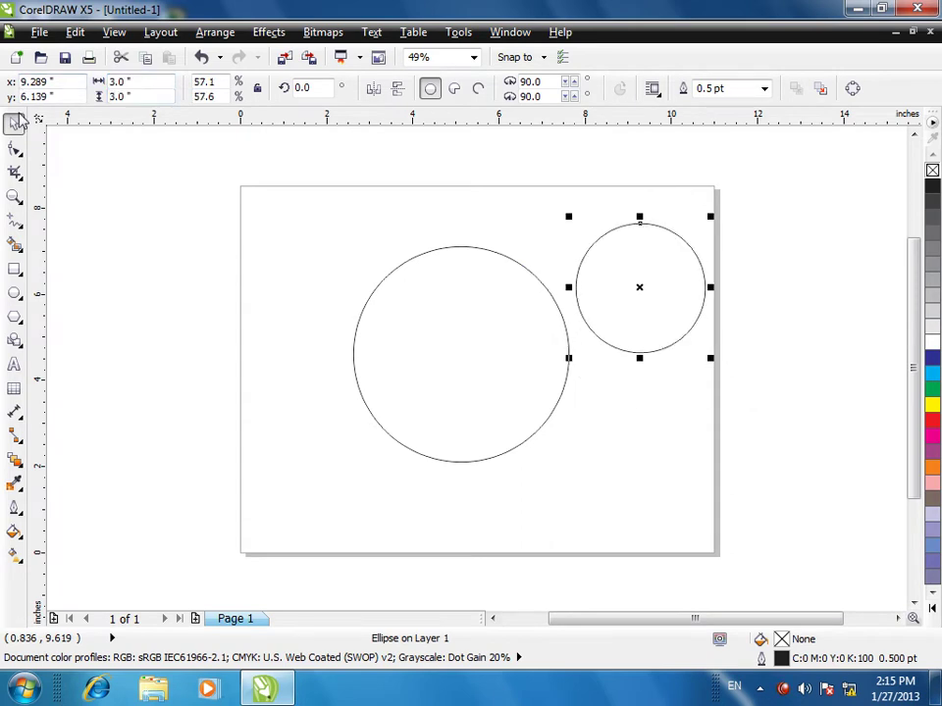
Step: Place copies of the 3-inch circle over the large circle's upper-left and lower-right edges and delete the small circle outside it
{"action": "left_click_drag", "start_coordinate": [682, 292], "coordinate": [437, 282]}
{"action": "key", "text": "Escape"}
{"action": "left_click_drag", "start_coordinate": [631, 280], "coordinate": [509, 429]}
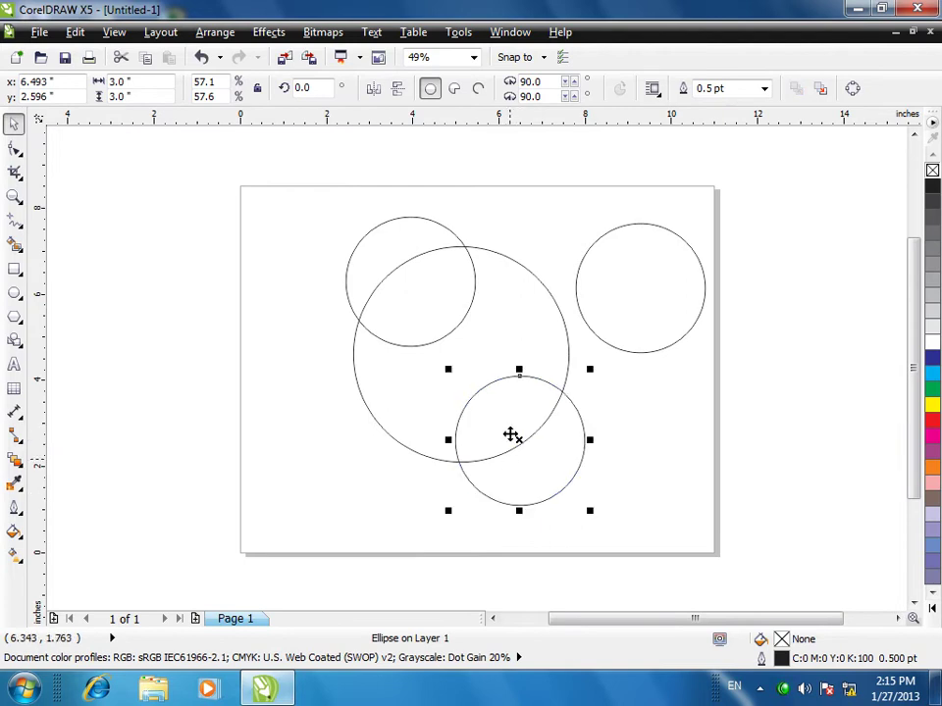
{"action": "left_click_drag", "start_coordinate": [528, 418], "coordinate": [523, 407]}
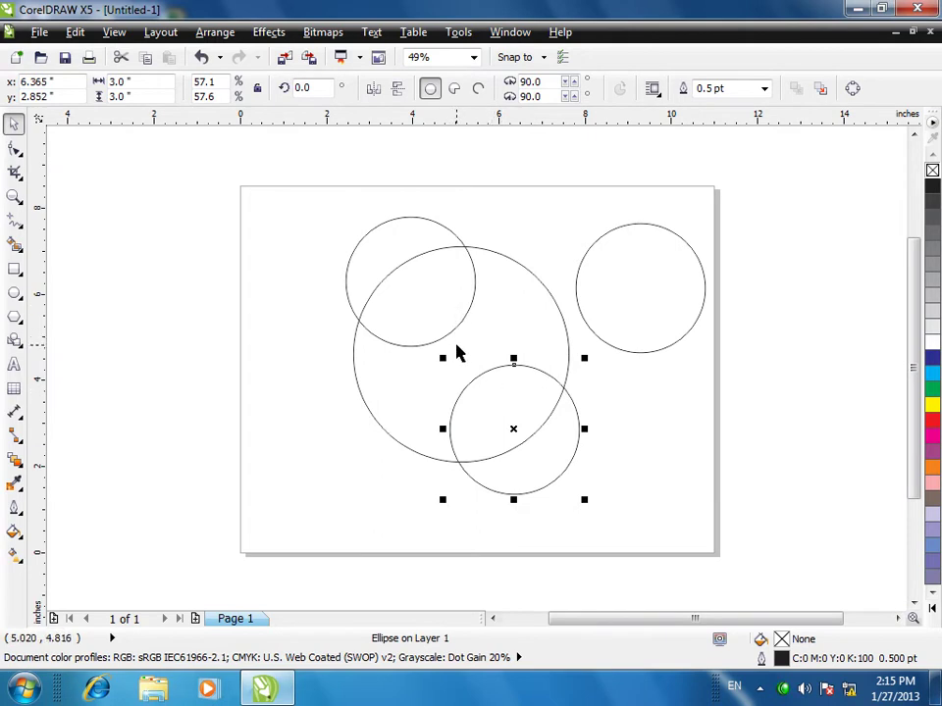
{"action": "left_click", "coordinate": [666, 301]}
{"action": "key", "text": "Delete"}
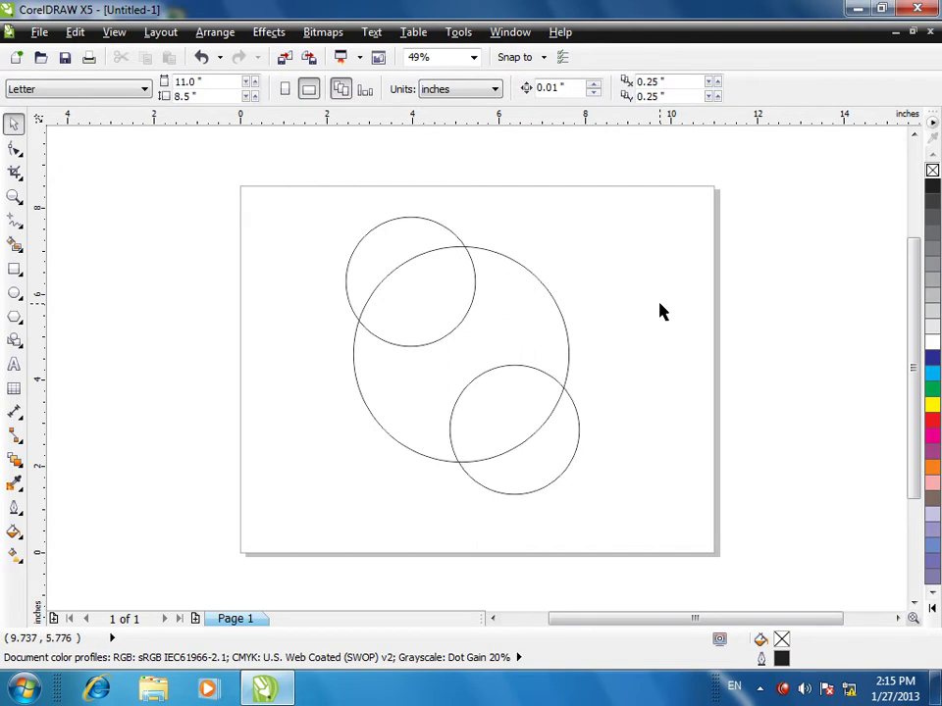
Step: Add two horizontal and two vertical guidelines touching the large circle's top, bottom, left and right edges
{"action": "left_click_drag", "start_coordinate": [505, 117], "coordinate": [500, 248]}
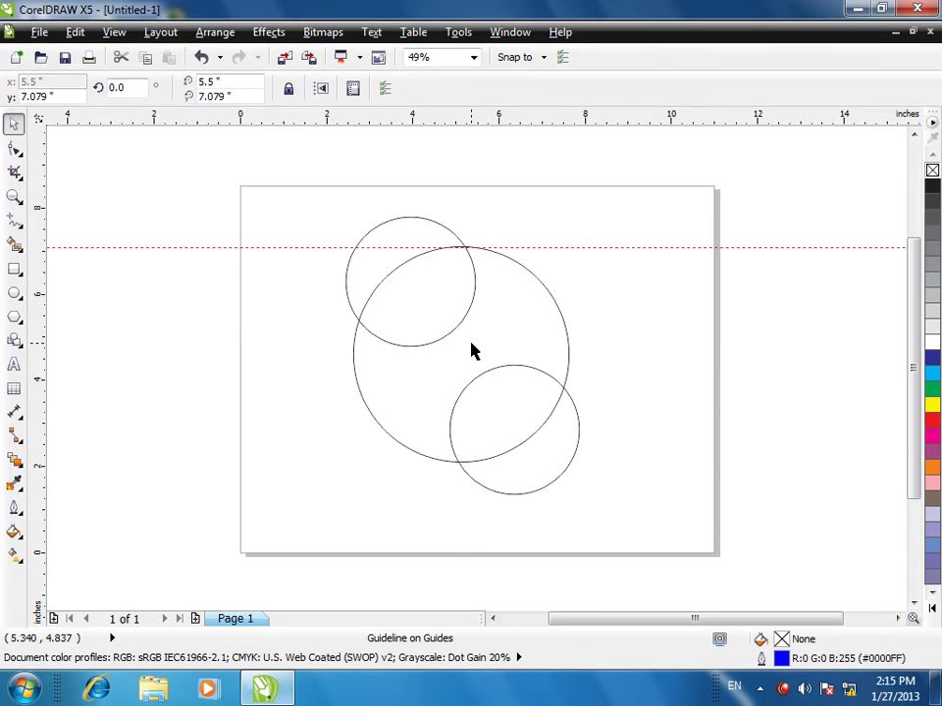
{"action": "left_click_drag", "start_coordinate": [472, 121], "coordinate": [471, 464]}
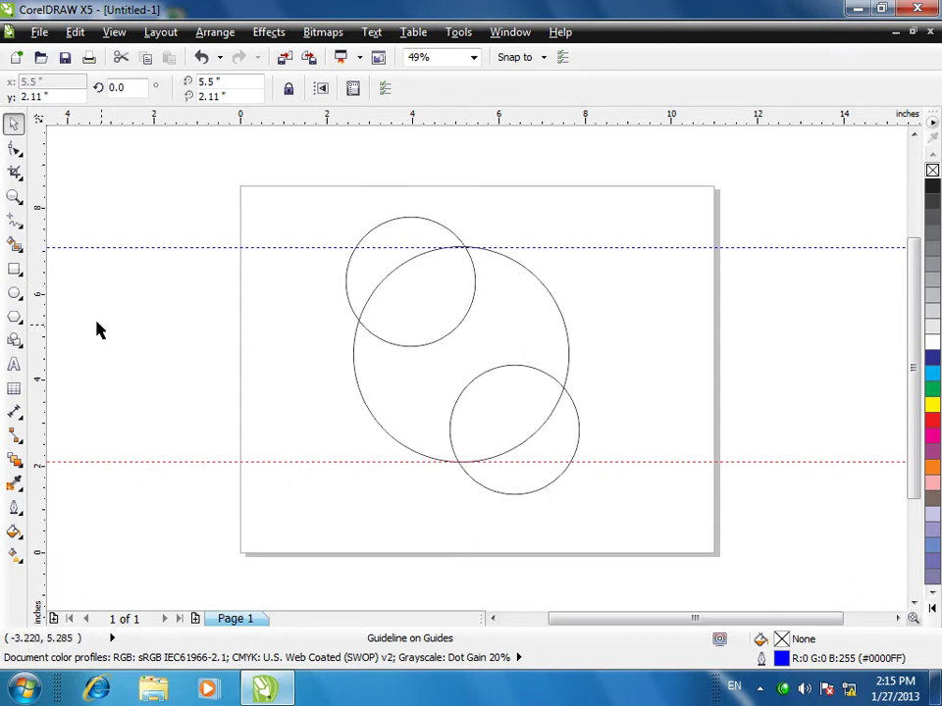
{"action": "left_click_drag", "start_coordinate": [44, 330], "coordinate": [355, 332]}
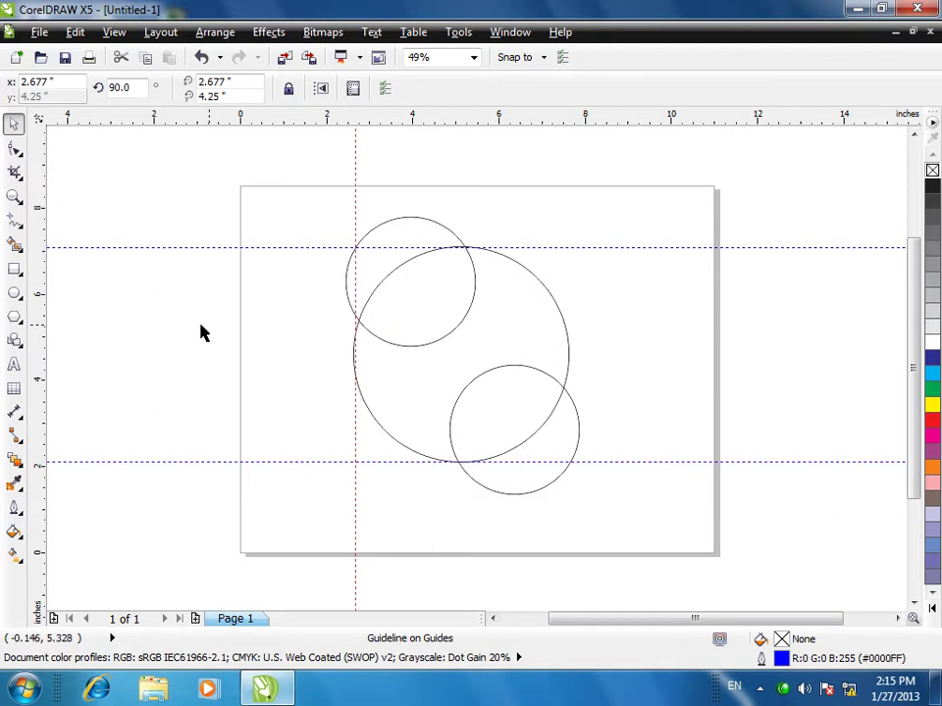
{"action": "left_click_drag", "start_coordinate": [39, 334], "coordinate": [568, 353]}
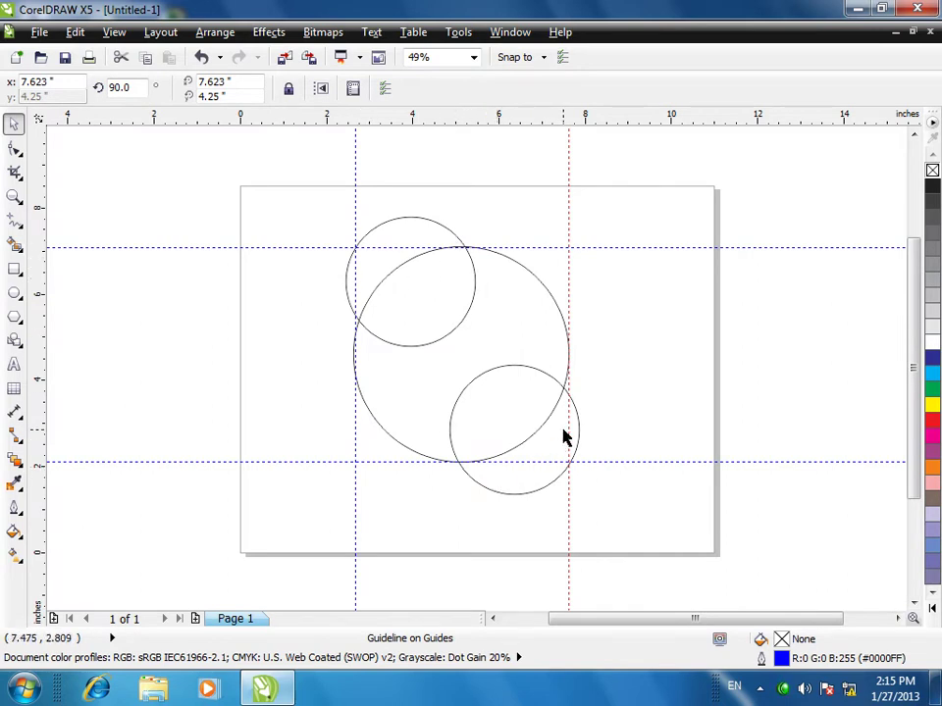
Step: Move the two small circles so each passes through the guideline intersection at its corner of the large circle
{"action": "left_click_drag", "start_coordinate": [519, 399], "coordinate": [525, 443]}
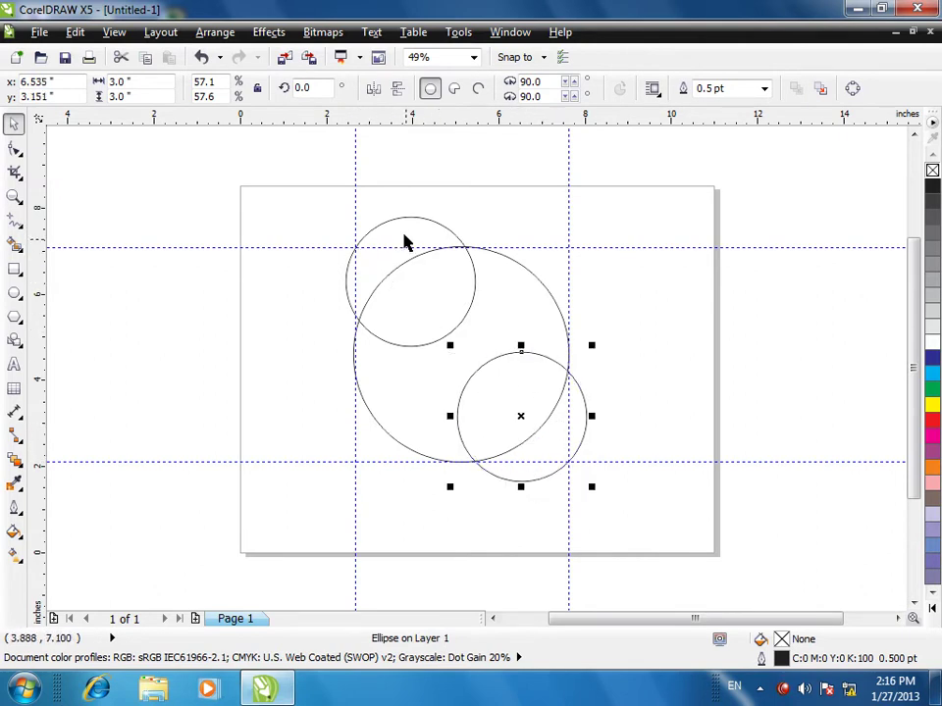
{"action": "left_click_drag", "start_coordinate": [402, 232], "coordinate": [386, 247]}
{"action": "left_click", "coordinate": [390, 264]}
{"action": "left_click", "coordinate": [371, 263]}
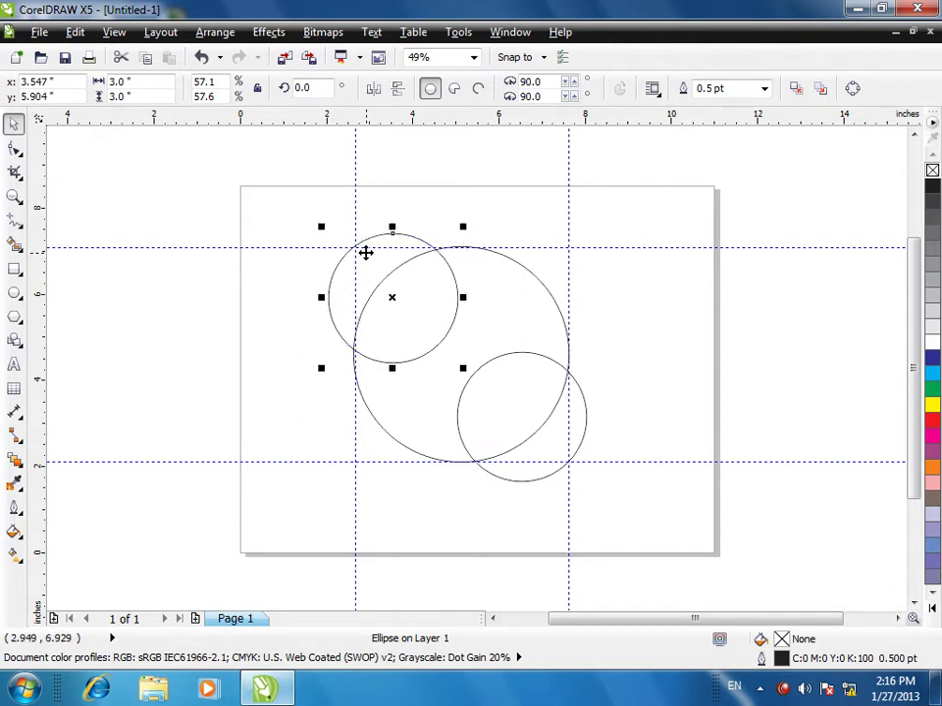
{"action": "left_click", "coordinate": [572, 457]}
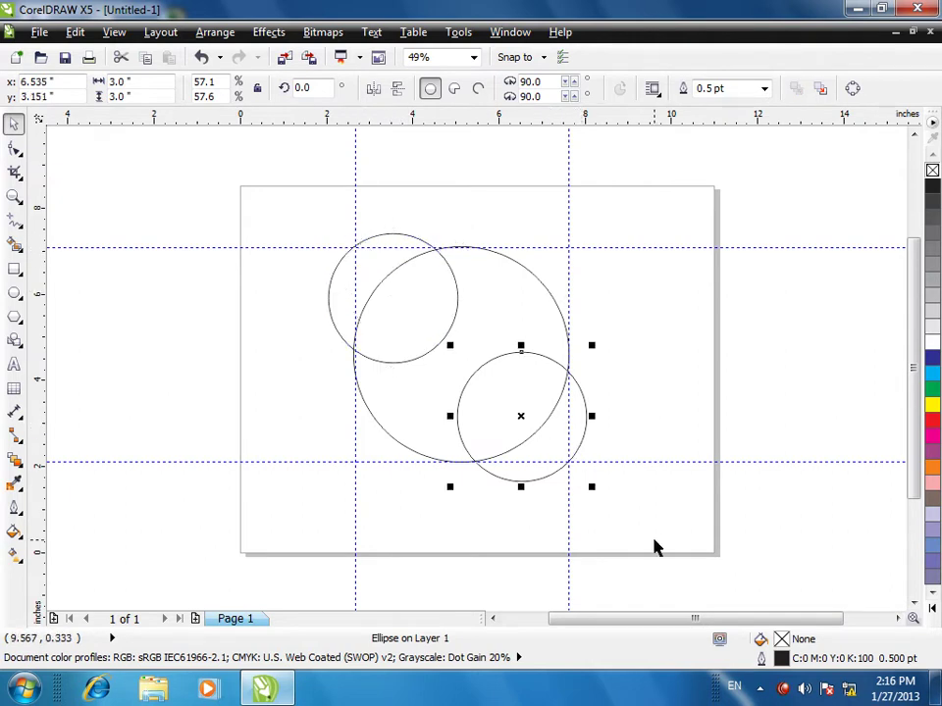
Step: Weld the three circles into a single shape and hide the guidelines
{"action": "left_click", "coordinate": [301, 250]}
{"action": "left_click_drag", "start_coordinate": [265, 200], "coordinate": [710, 564]}
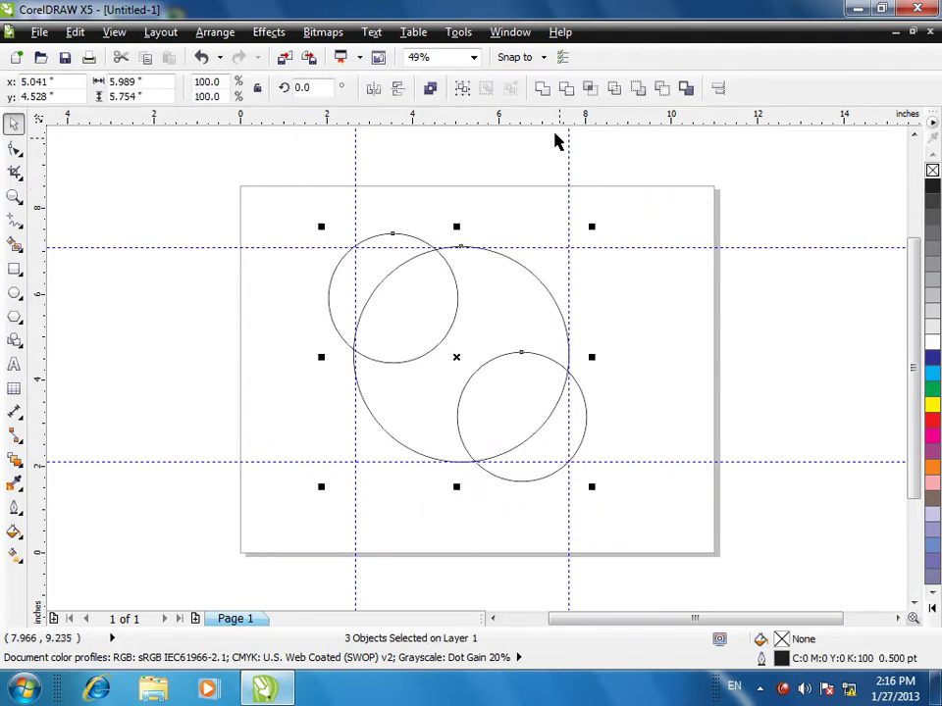
{"action": "left_click", "coordinate": [540, 90]}
{"action": "left_click", "coordinate": [431, 314]}
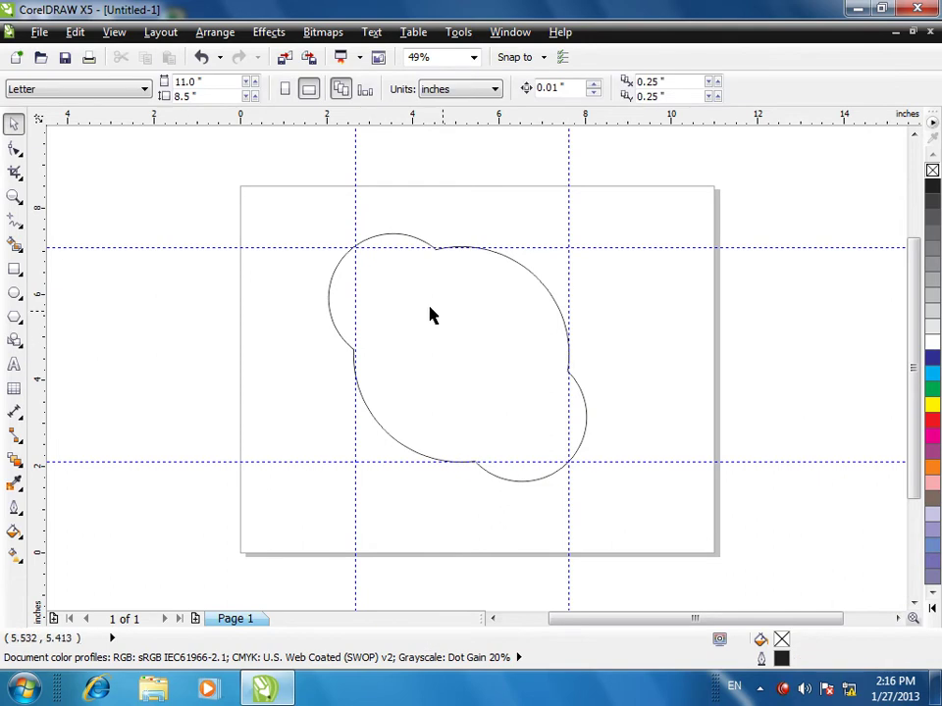
{"action": "left_click", "coordinate": [108, 39]}
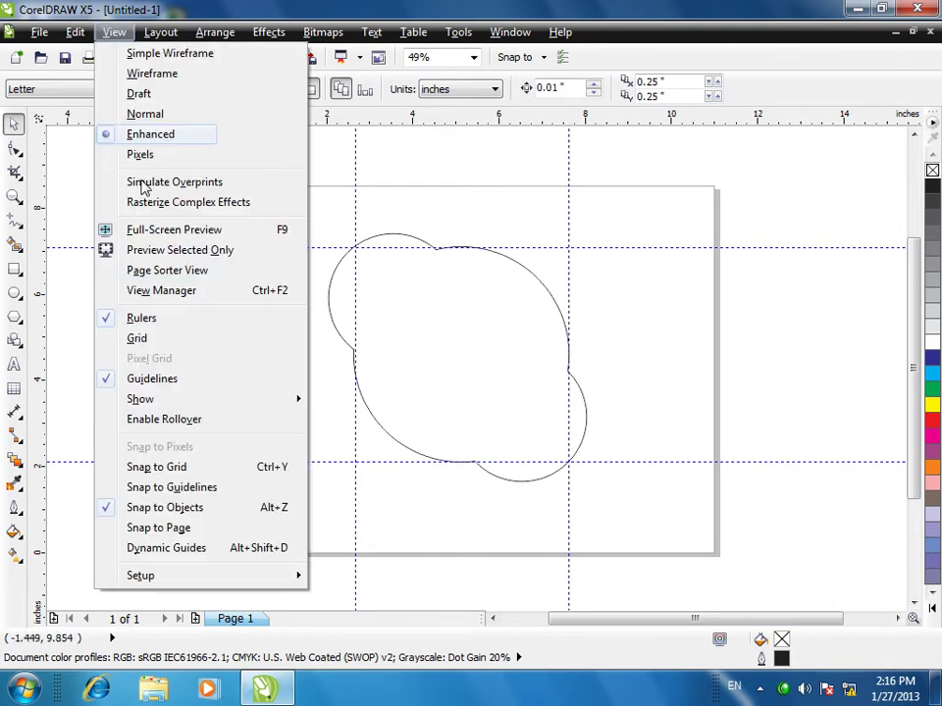
{"action": "left_click", "coordinate": [145, 376]}
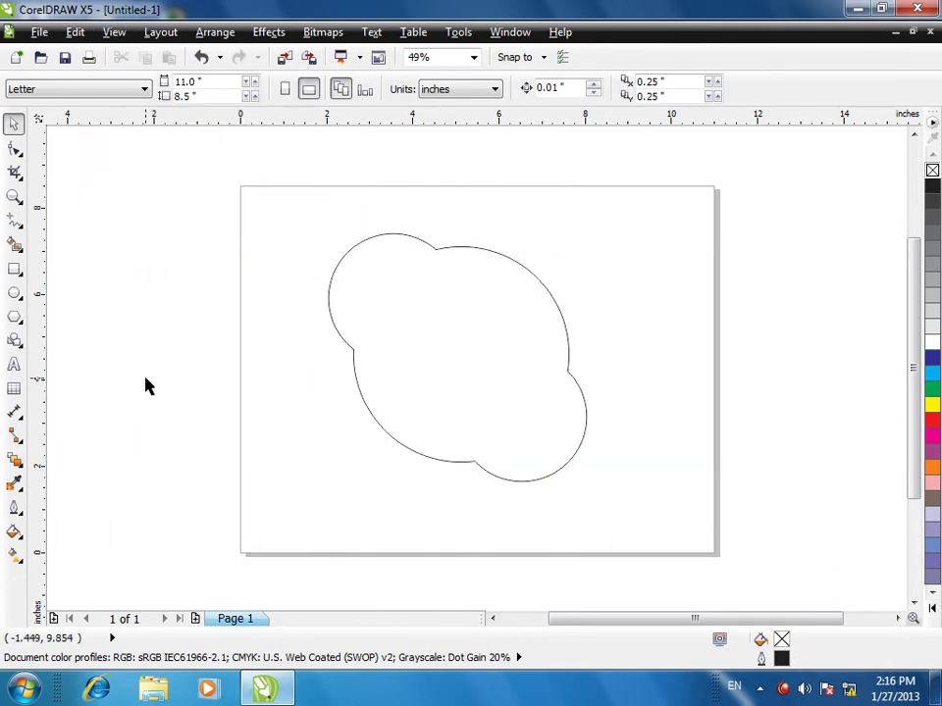
Step: Place a copy of the welded shape across the page's right edge and give the original a cyan fill and outline
{"action": "left_click_drag", "start_coordinate": [456, 311], "coordinate": [725, 253]}
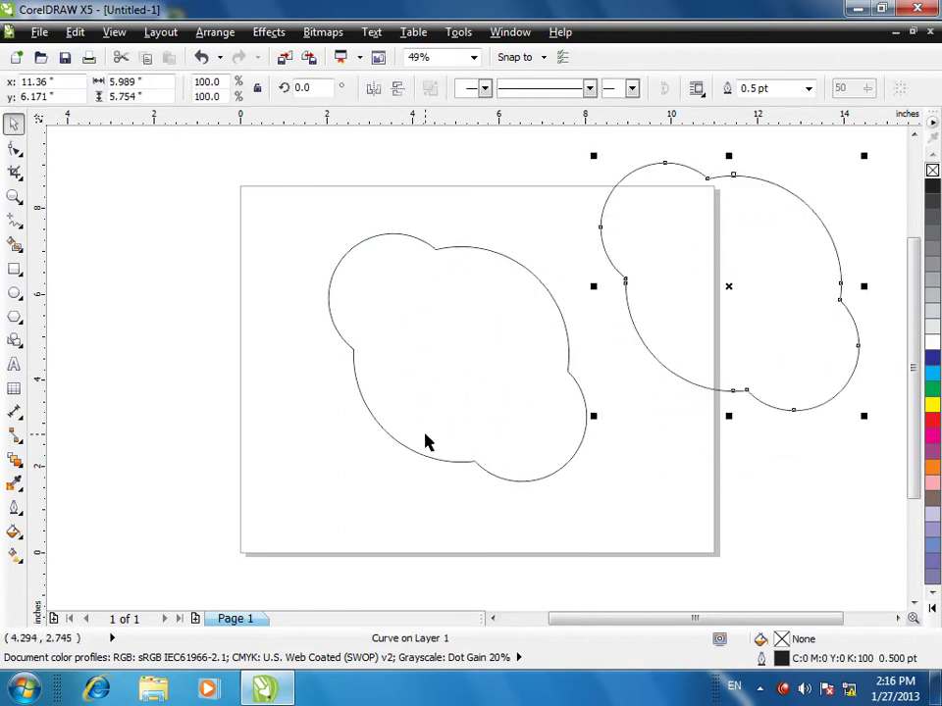
{"action": "left_click_drag", "start_coordinate": [411, 408], "coordinate": [364, 416]}
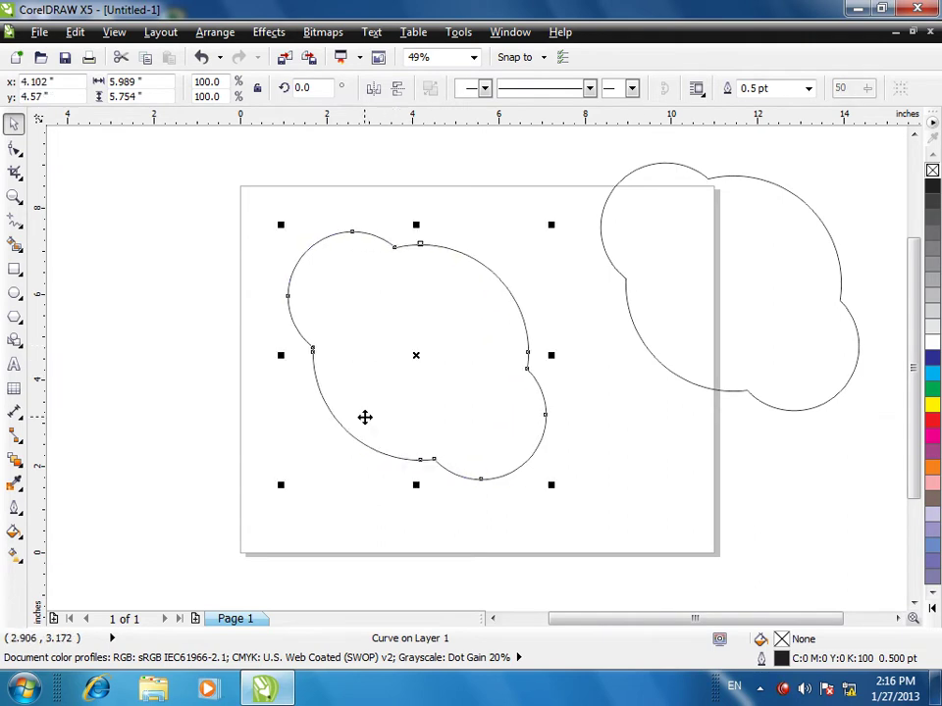
{"action": "left_click", "coordinate": [932, 375]}
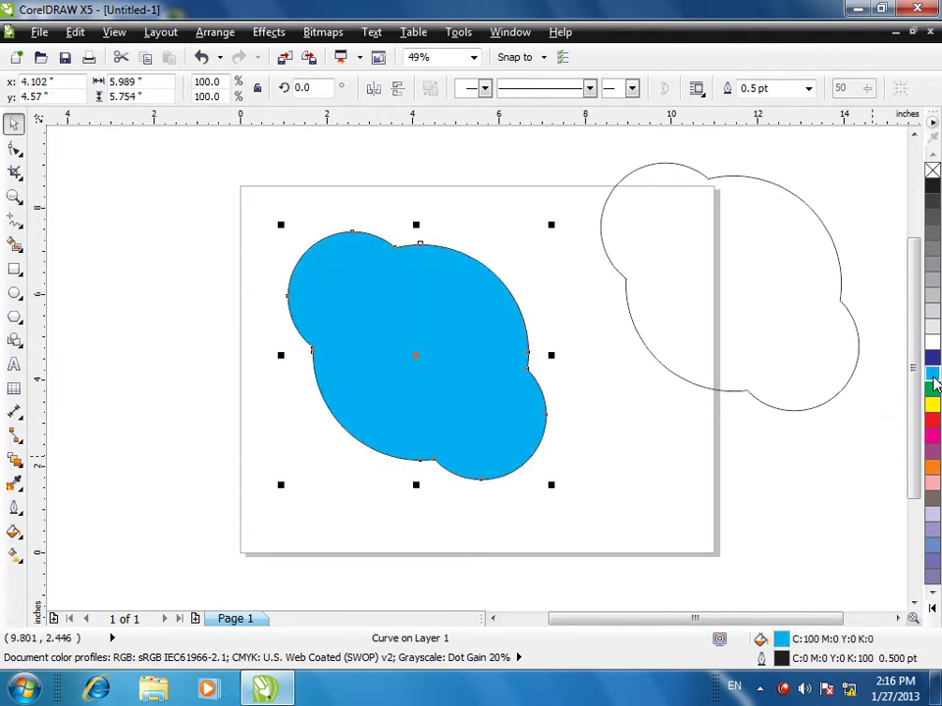
{"action": "right_click", "coordinate": [933, 376]}
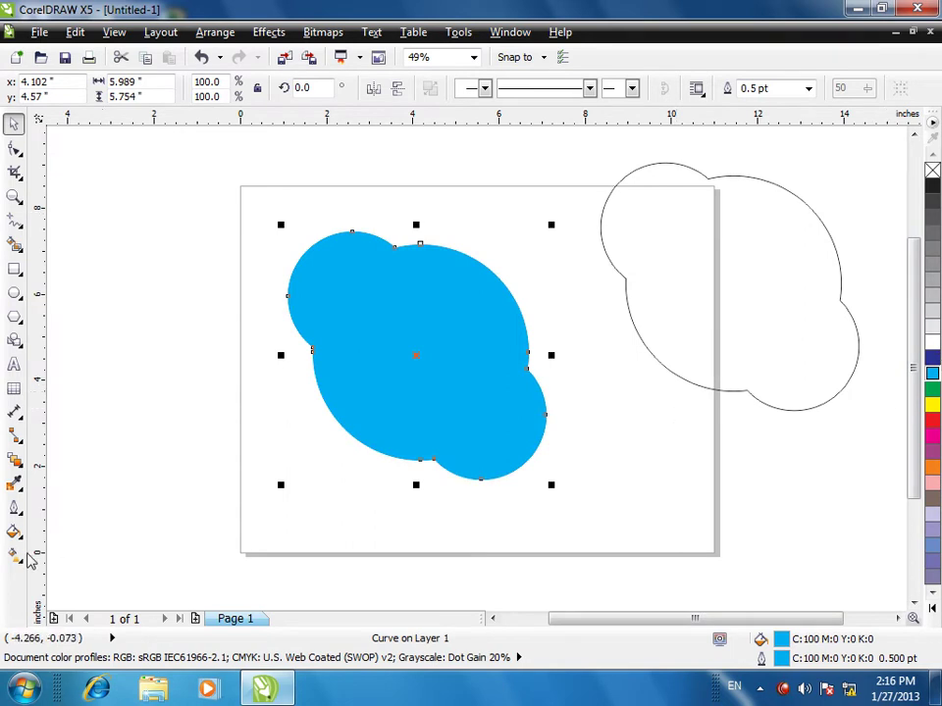
Step: Apply a Drop Shadow to the cyan shape, running straight down from its top edge to its bottom edge
{"action": "left_click", "coordinate": [21, 467]}
{"action": "left_click", "coordinate": [19, 486]}
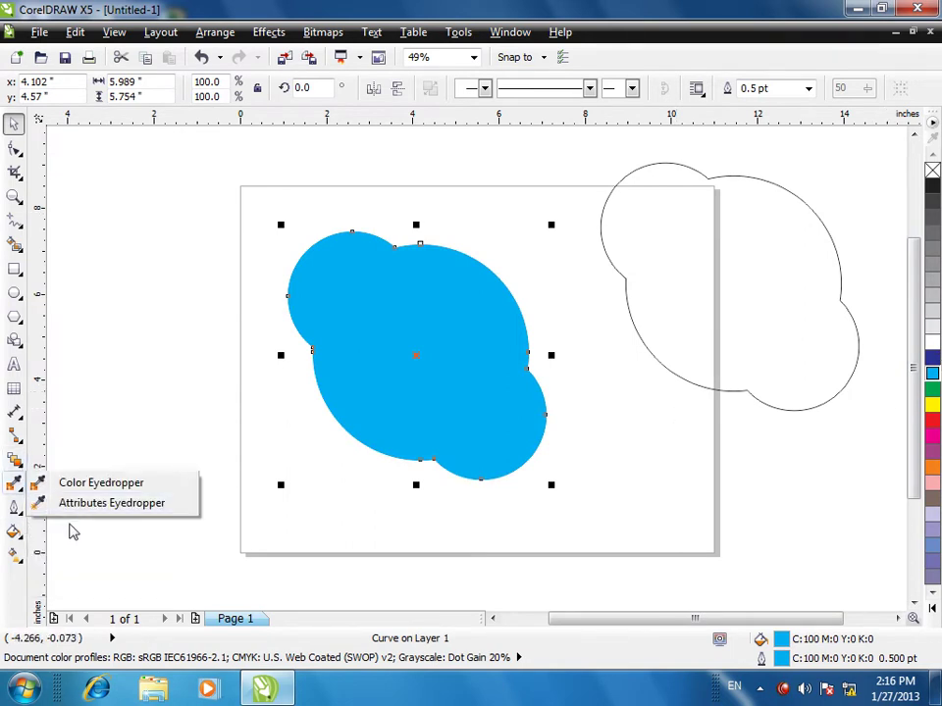
{"action": "left_click", "coordinate": [18, 459]}
{"action": "left_click", "coordinate": [75, 518]}
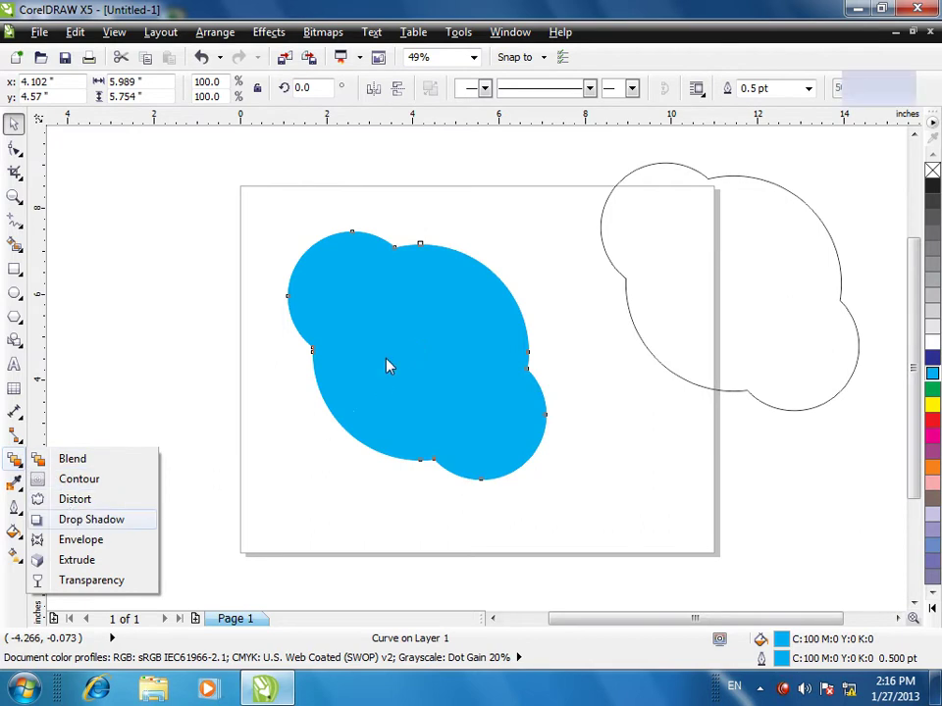
{"action": "left_click_drag", "start_coordinate": [419, 248], "coordinate": [415, 475]}
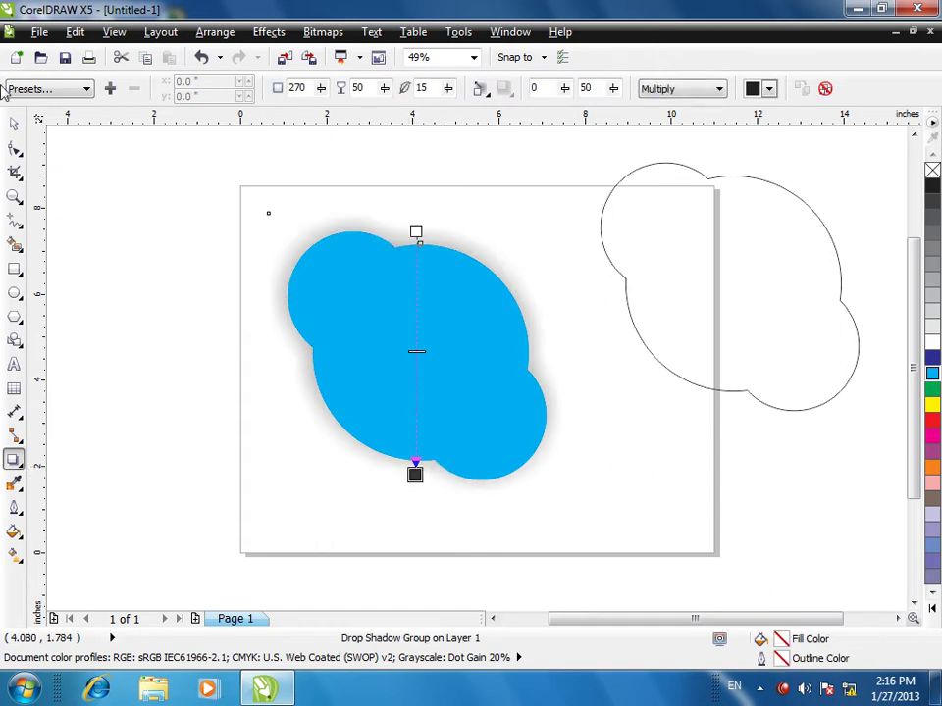
{"action": "left_click", "coordinate": [13, 122]}
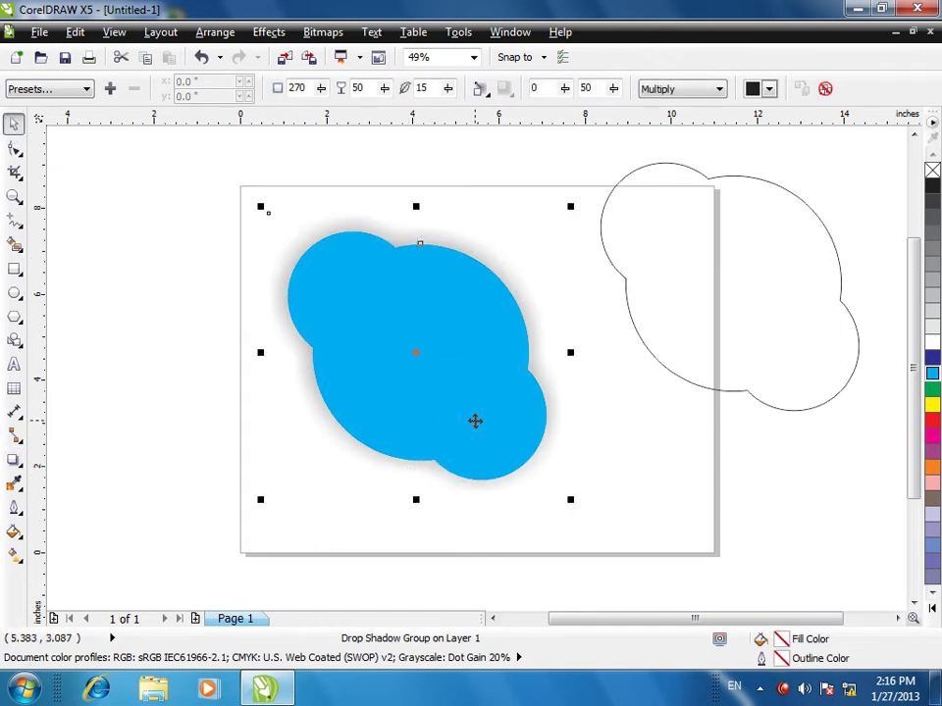
{"action": "left_click_drag", "start_coordinate": [570, 499], "coordinate": [553, 474]}
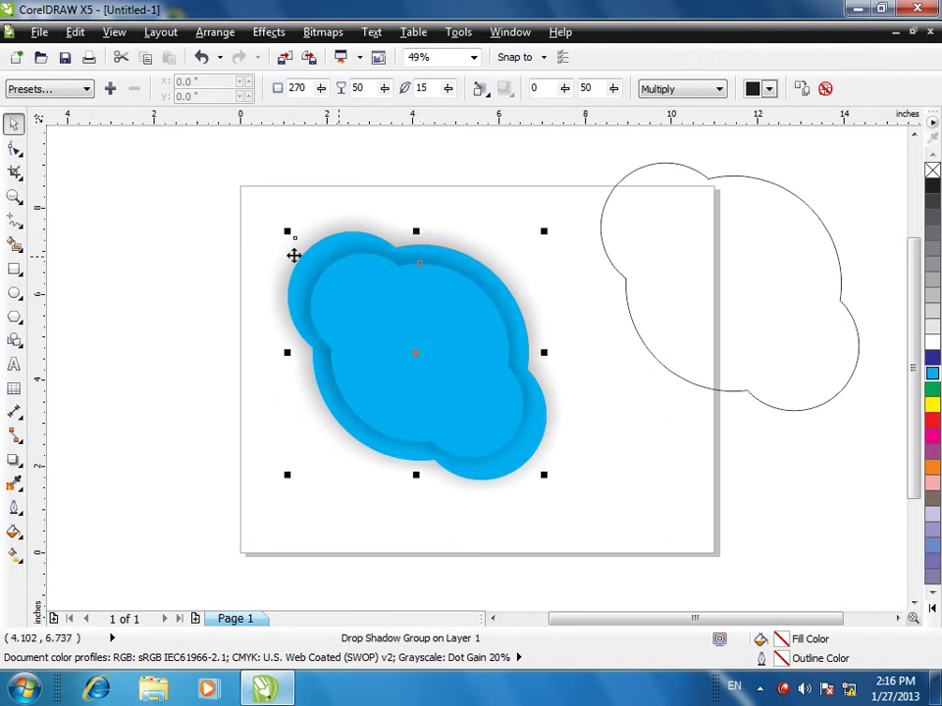
{"action": "left_click", "coordinate": [632, 440]}
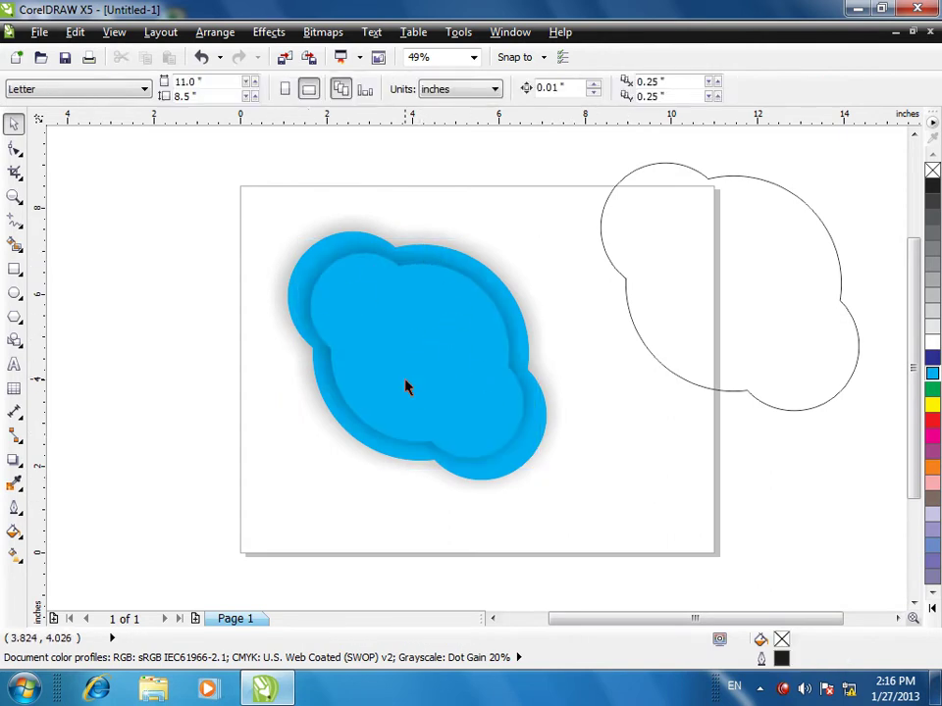
{"action": "left_click", "coordinate": [612, 248]}
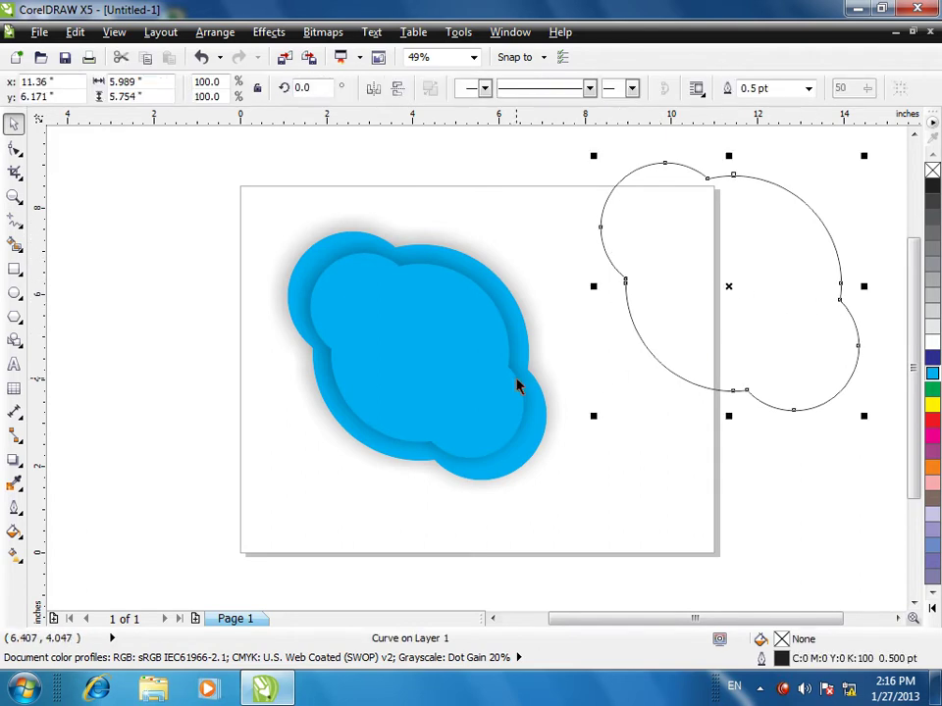
{"action": "left_click", "coordinate": [400, 391]}
{"action": "left_click", "coordinate": [598, 353]}
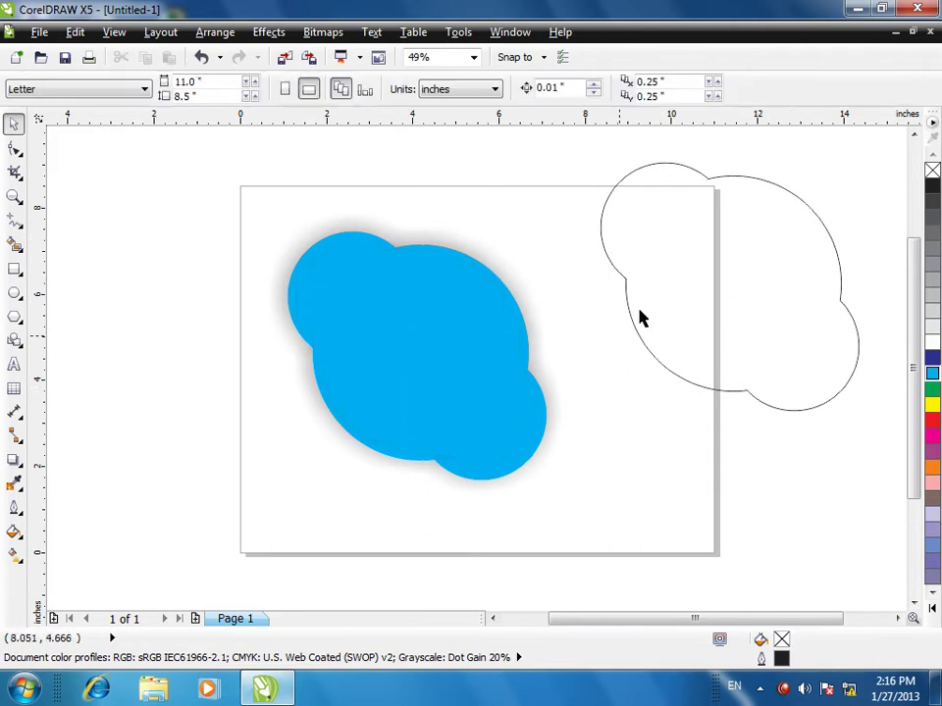
Step: Place a copy of the unfilled outline on the cyan shape and scale it down inside to about 5.05 by 4.85 inches
{"action": "left_click_drag", "start_coordinate": [676, 246], "coordinate": [364, 306]}
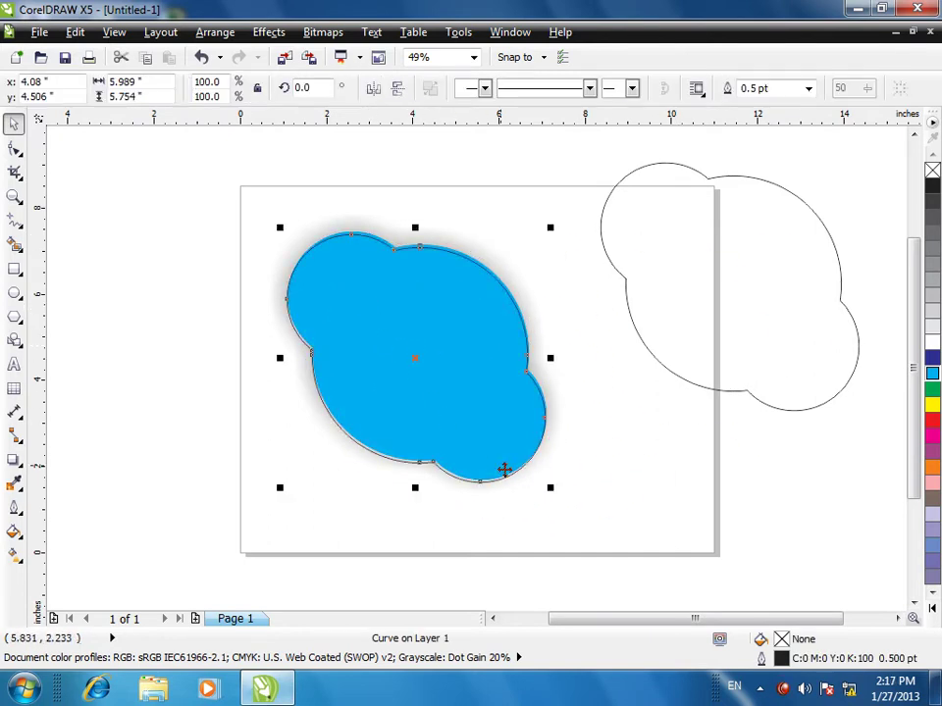
{"action": "left_click_drag", "start_coordinate": [549, 488], "coordinate": [531, 465]}
{"action": "left_click_drag", "start_coordinate": [280, 226], "coordinate": [297, 244]}
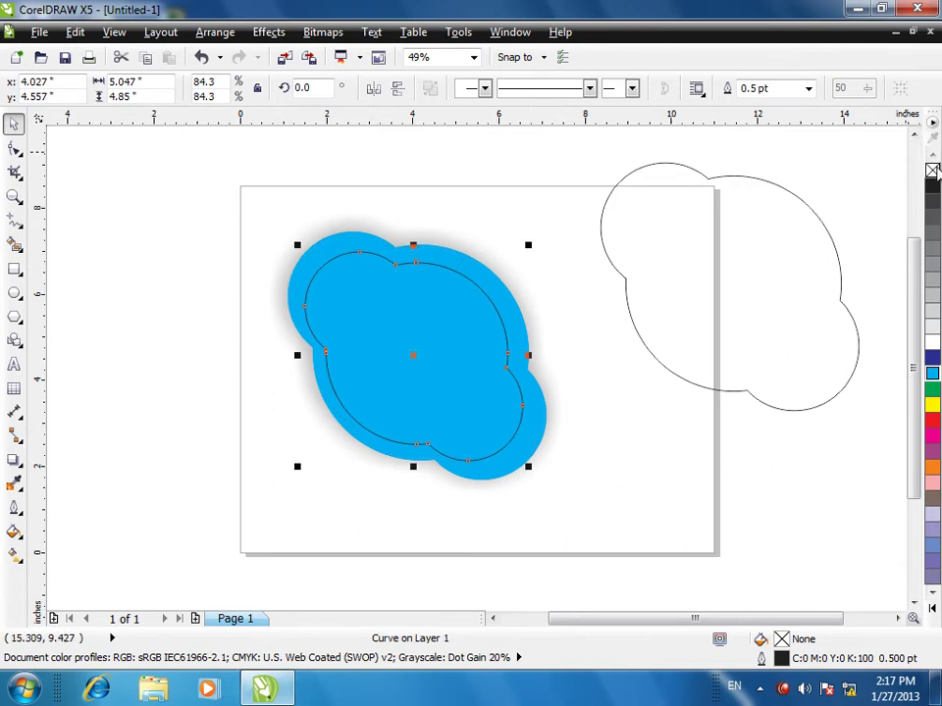
Step: Give the smaller inner shape an 8 pt white outline
{"action": "right_click", "coordinate": [931, 170]}
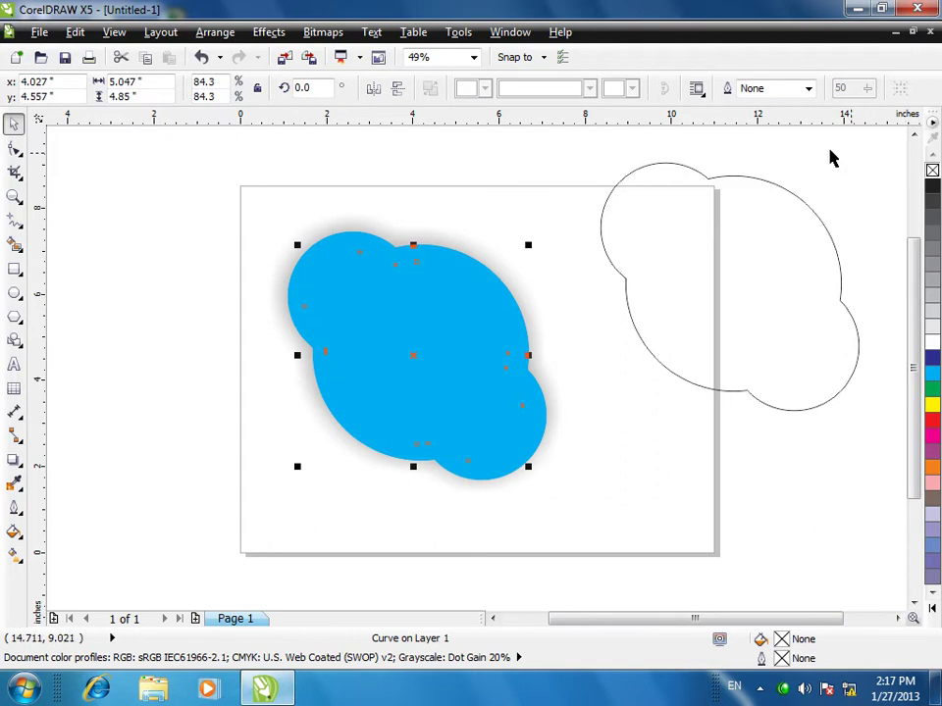
{"action": "left_click", "coordinate": [808, 89]}
{"action": "left_click", "coordinate": [767, 214]}
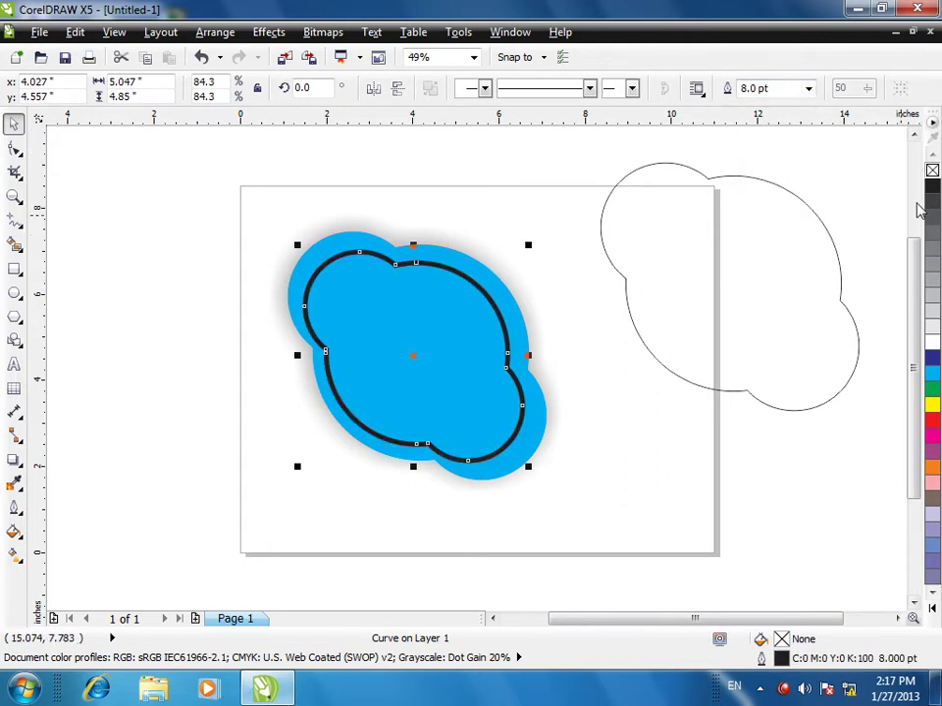
{"action": "right_click", "coordinate": [931, 342]}
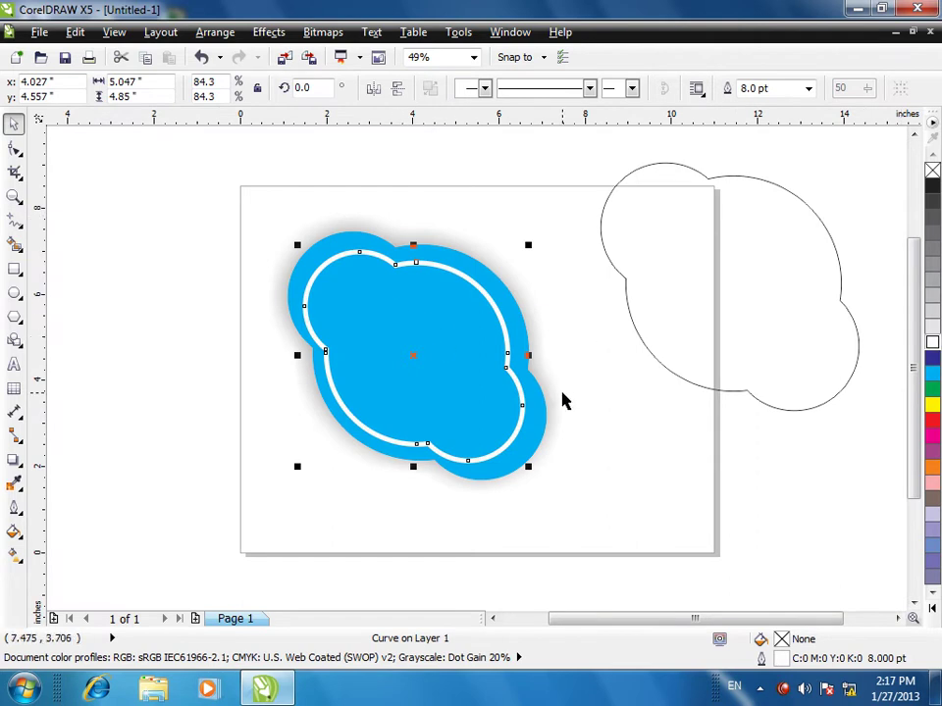
Step: Apply a Drop Shadow to the white inner outline, running straight down from its top edge to its bottom edge
{"action": "left_click", "coordinate": [13, 459]}
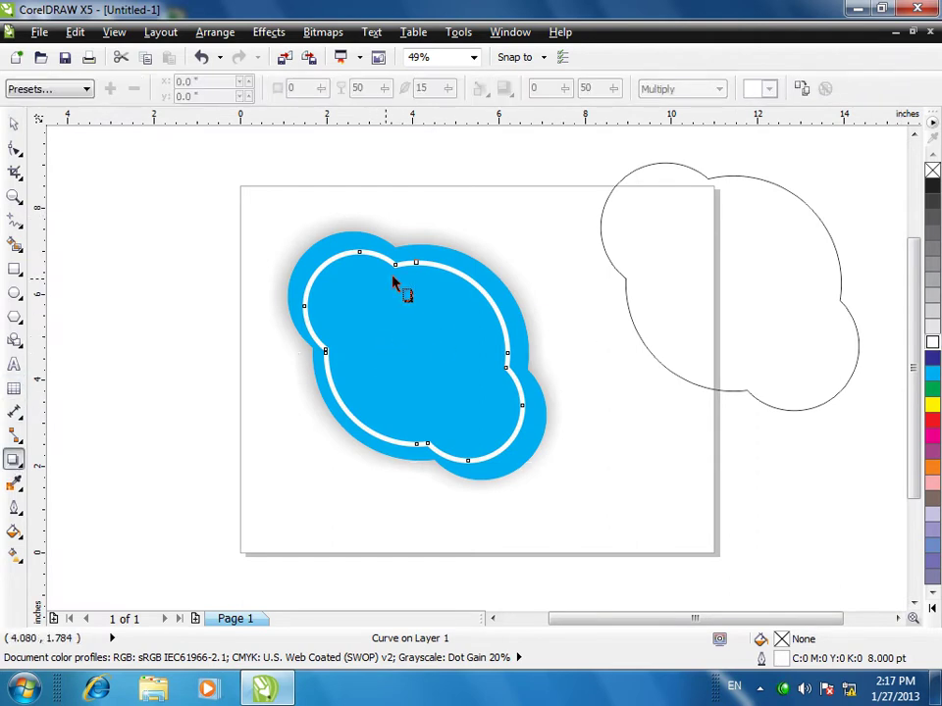
{"action": "left_click_drag", "start_coordinate": [368, 263], "coordinate": [419, 467]}
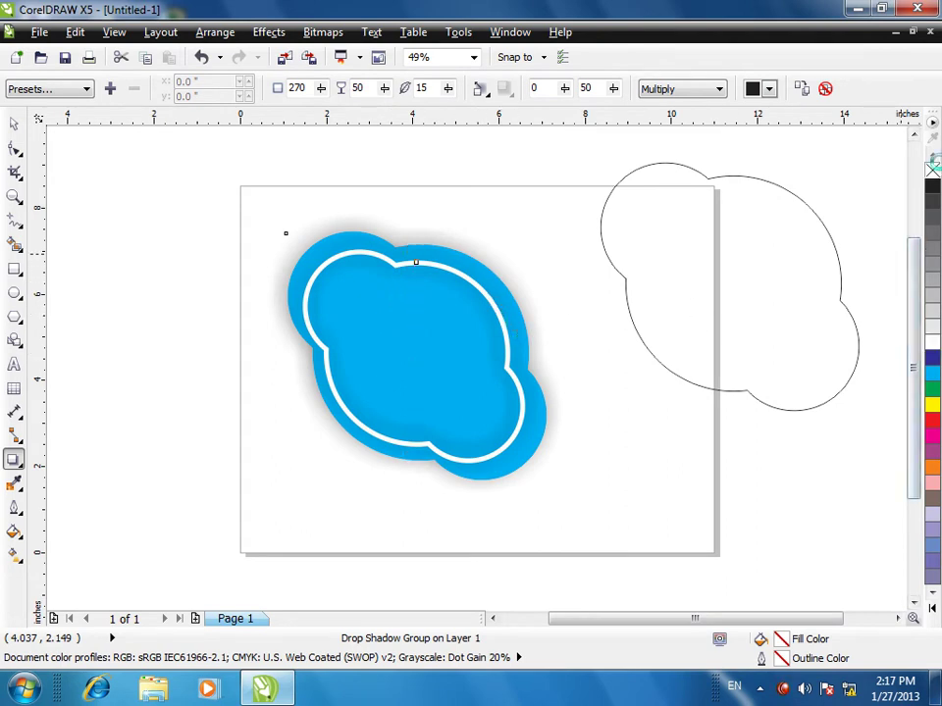
{"action": "right_click", "coordinate": [933, 169]}
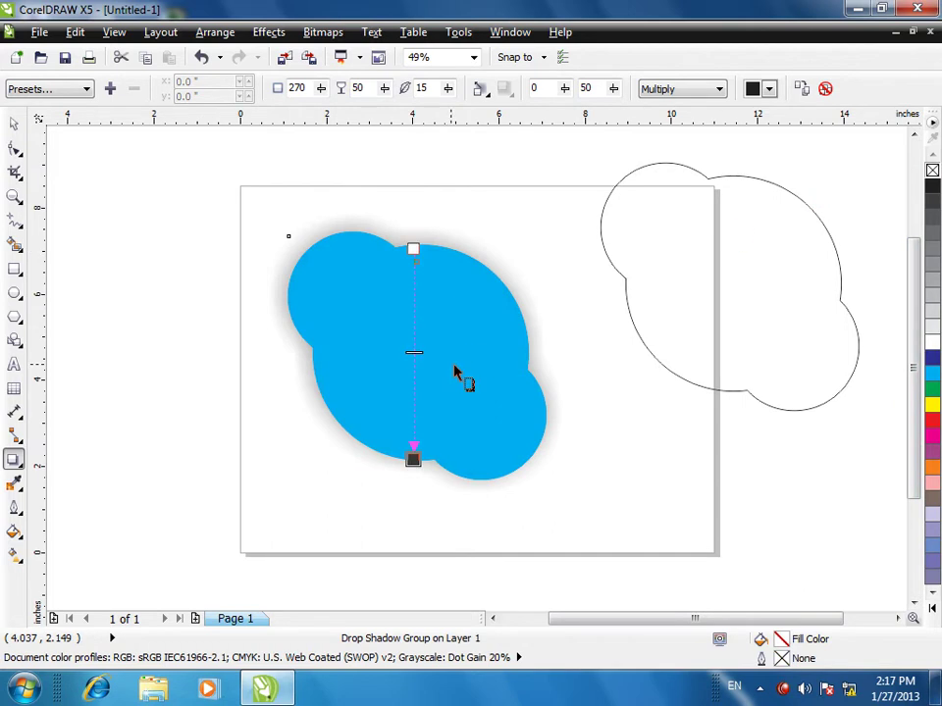
{"action": "key", "text": "ctrl+z"}
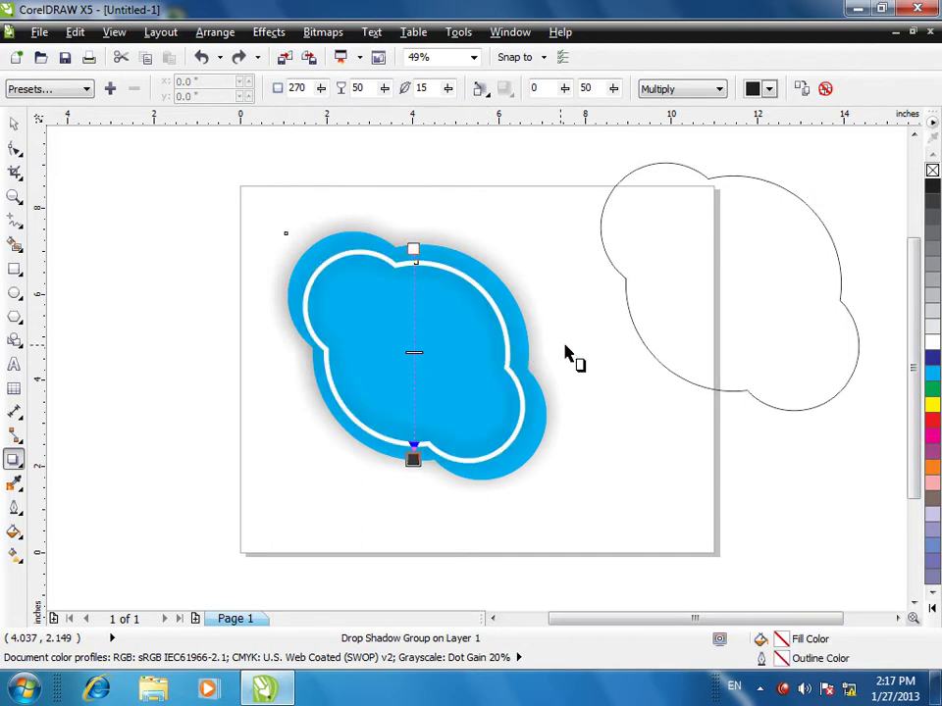
{"action": "key", "text": "space"}
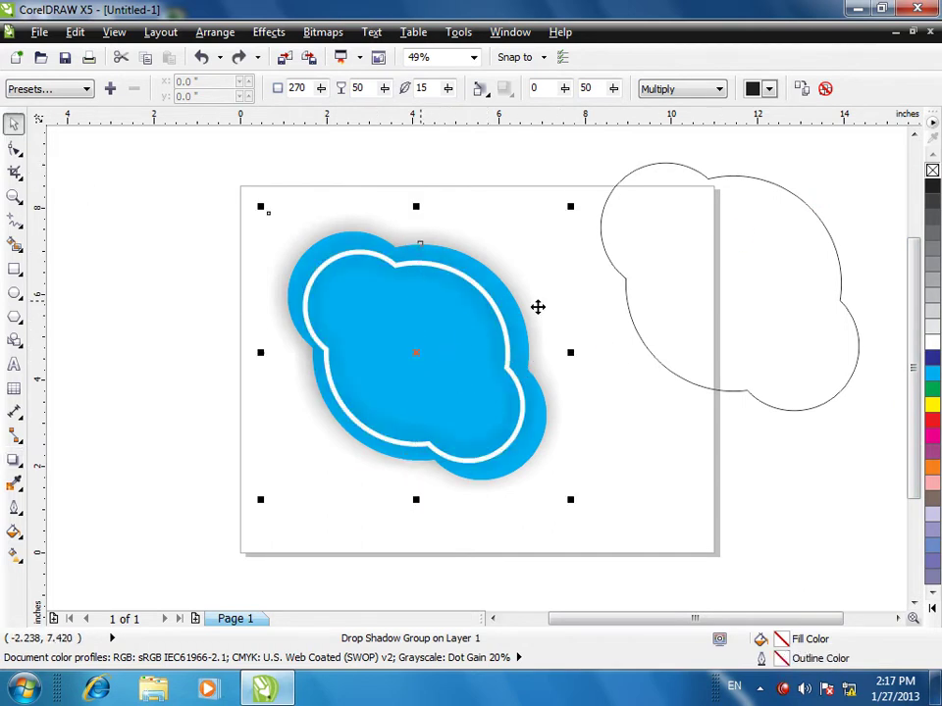
Step: Draw an ellipse about 6.94 by 6.4 inches over the spare outline's lower right and shift it slightly up
{"action": "left_click", "coordinate": [625, 282]}
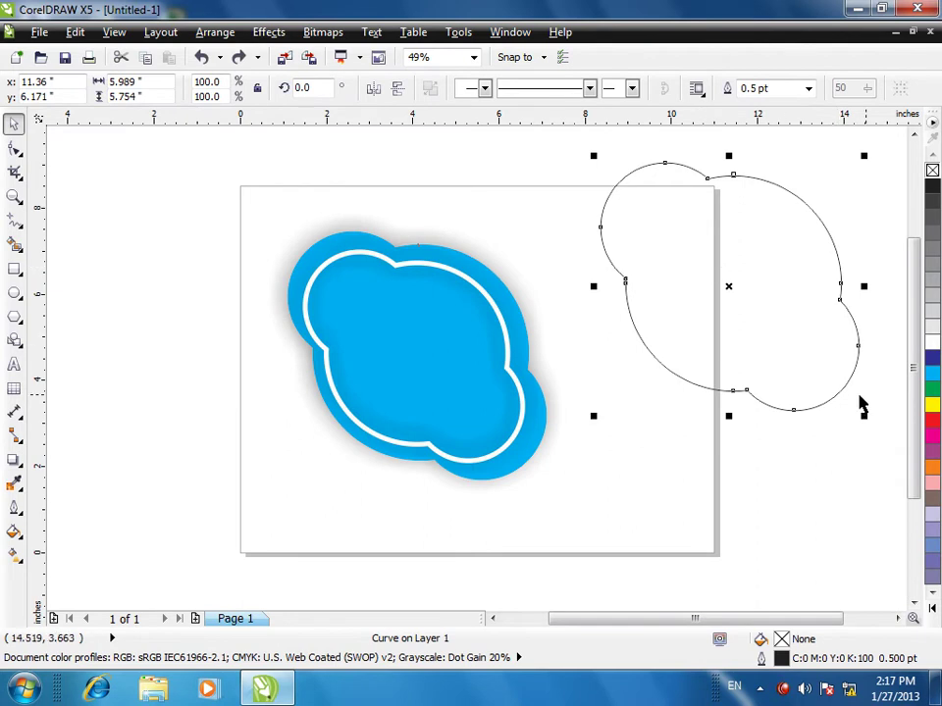
{"action": "left_click", "coordinate": [14, 292]}
{"action": "mouse_move", "coordinate": [608, 233]}
{"action": "left_mouse_down"}
{"action": "mouse_move", "coordinate": [805, 498]}
{"action": "mouse_move", "coordinate": [824, 487]}
{"action": "mouse_move", "coordinate": [801, 506]}
{"action": "left_mouse_up"}
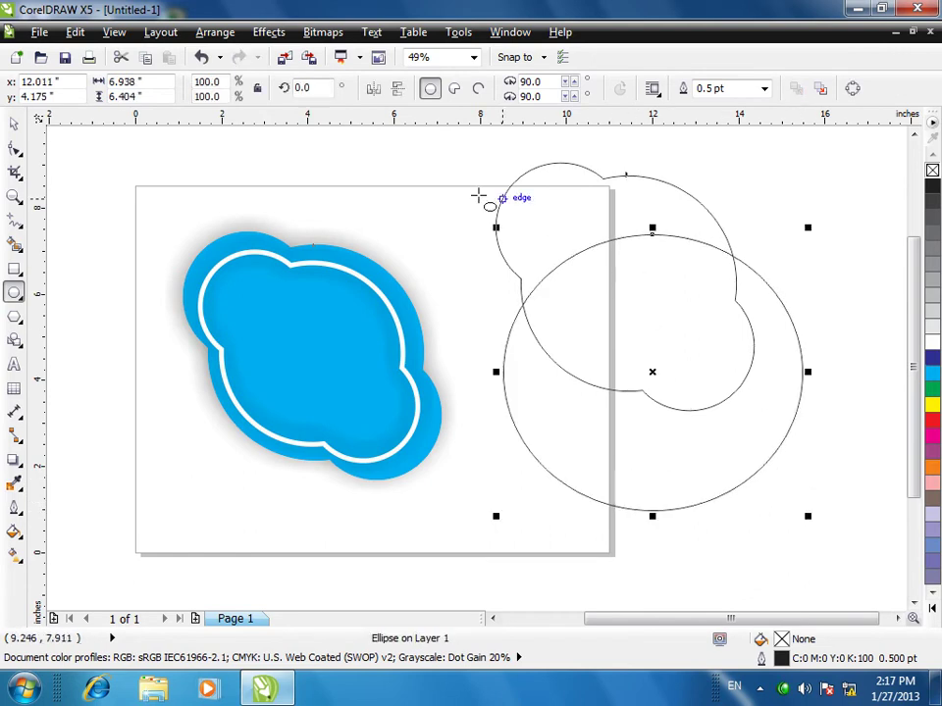
{"action": "left_click", "coordinate": [13, 122]}
{"action": "left_click_drag", "start_coordinate": [438, 149], "coordinate": [851, 504]}
{"action": "left_click_drag", "start_coordinate": [778, 382], "coordinate": [786, 366]}
Step: Trim the spare outline with the overlapping ellipse and delete the ellipse
{"action": "left_click_drag", "start_coordinate": [441, 151], "coordinate": [789, 557]}
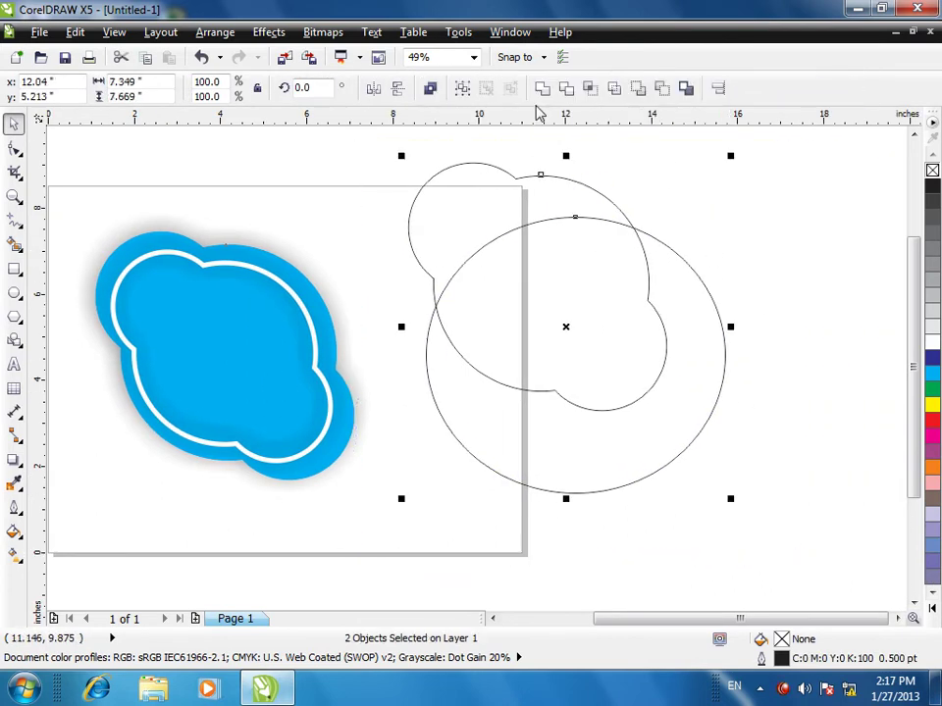
{"action": "left_click", "coordinate": [567, 89]}
{"action": "left_click", "coordinate": [586, 372]}
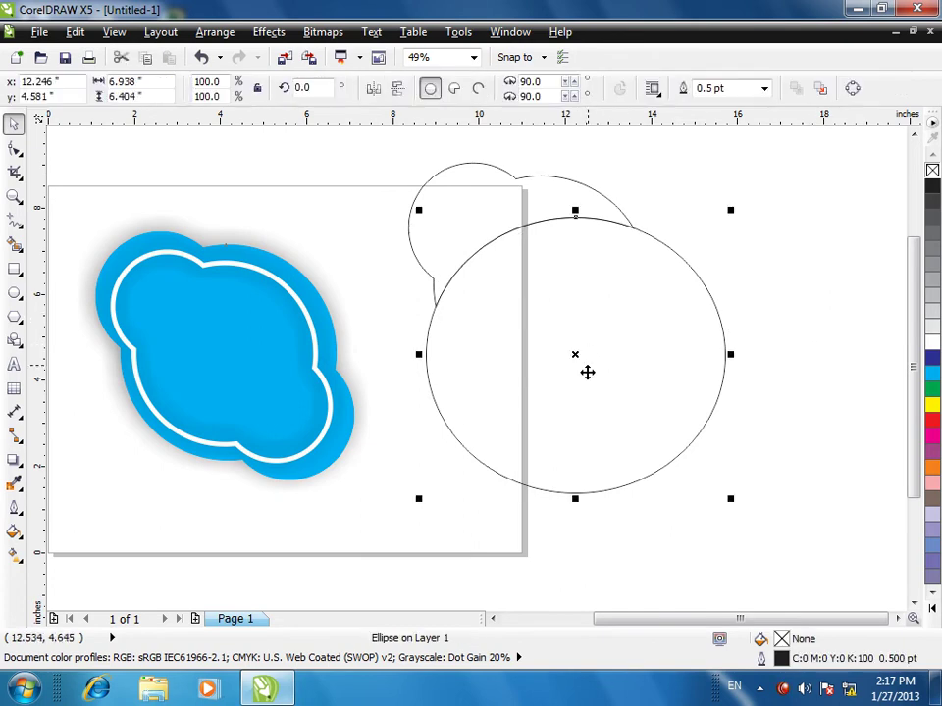
{"action": "key", "text": "Delete"}
Step: Move the trimmed crescent onto the cyan shape and scale it to about 4.31 by 2.75 inches
{"action": "left_click_drag", "start_coordinate": [465, 203], "coordinate": [167, 275]}
{"action": "left_click_drag", "start_coordinate": [348, 238], "coordinate": [327, 263]}
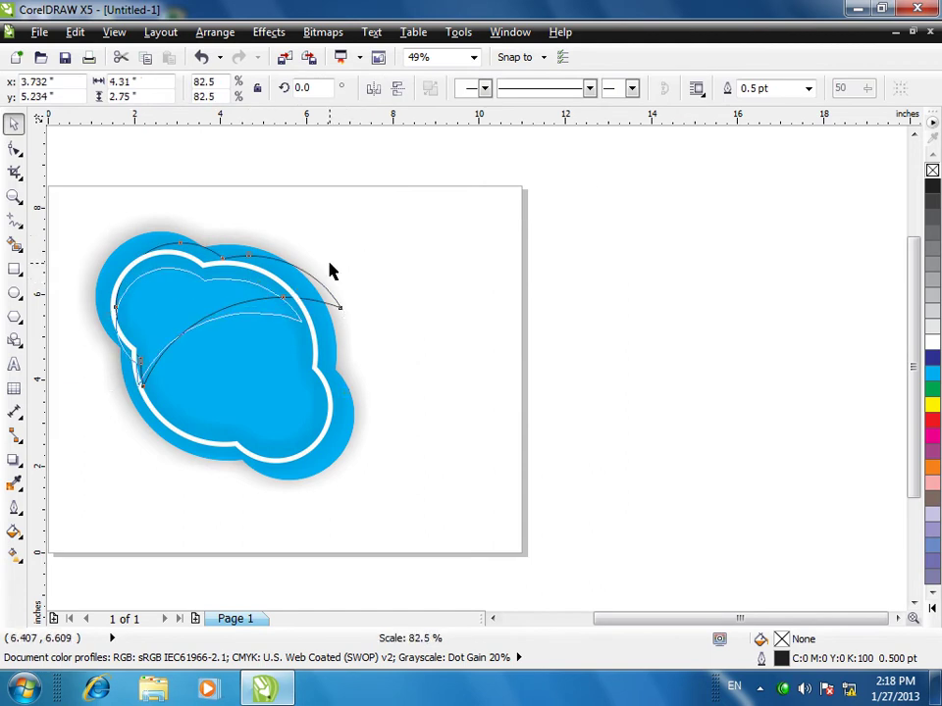
{"action": "left_click", "coordinate": [172, 284]}
{"action": "left_click_drag", "start_coordinate": [172, 283], "coordinate": [171, 295]}
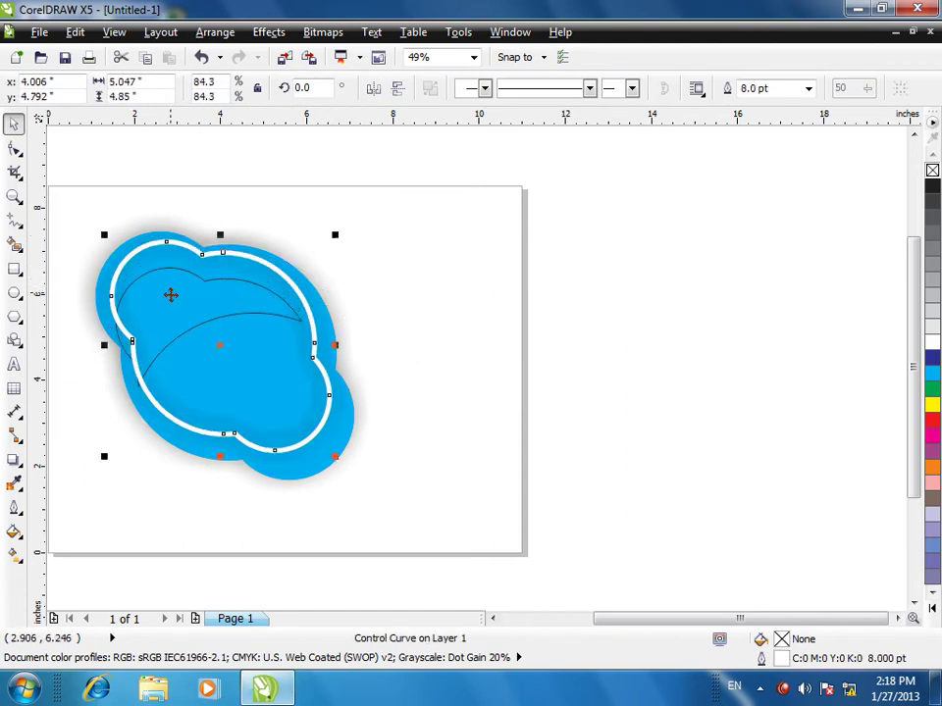
{"action": "left_click", "coordinate": [179, 344]}
{"action": "left_click", "coordinate": [164, 303]}
{"action": "left_click", "coordinate": [233, 296]}
{"action": "key", "text": "Escape"}
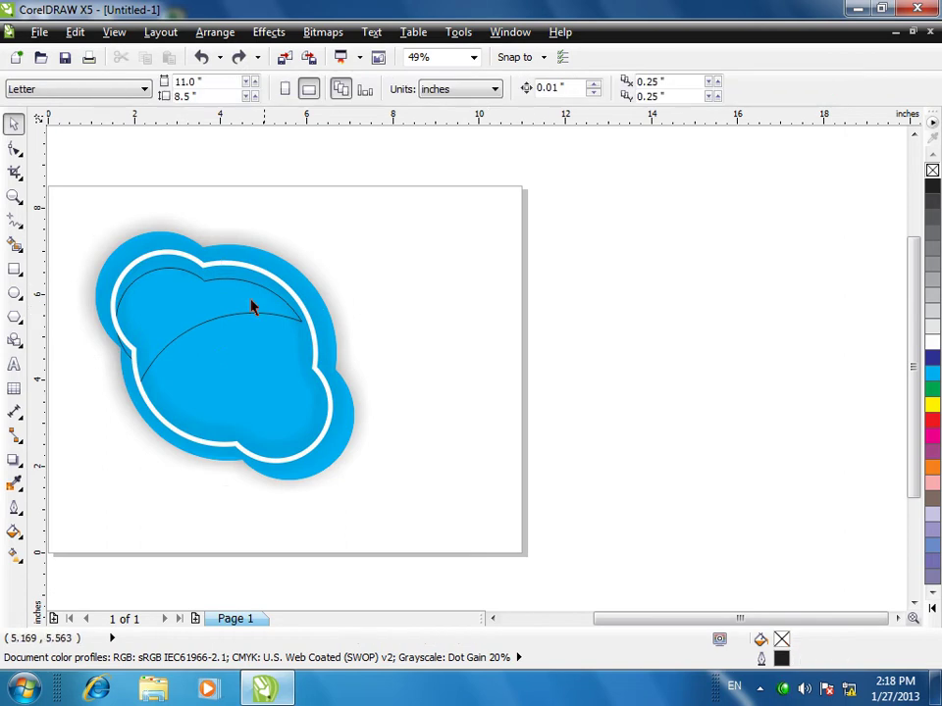
Step: Fit the crescent against the white outline's upper-left inner edge and give it a white fill and outline
{"action": "left_click", "coordinate": [221, 279]}
{"action": "left_click", "coordinate": [204, 286]}
{"action": "left_click_drag", "start_coordinate": [201, 283], "coordinate": [205, 267]}
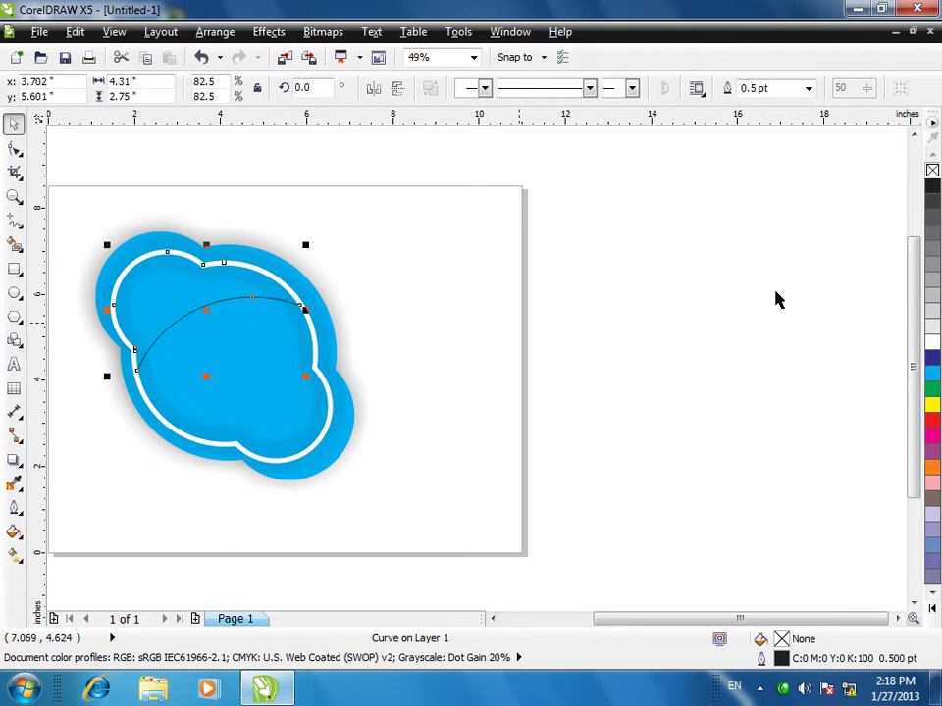
{"action": "left_click", "coordinate": [933, 343]}
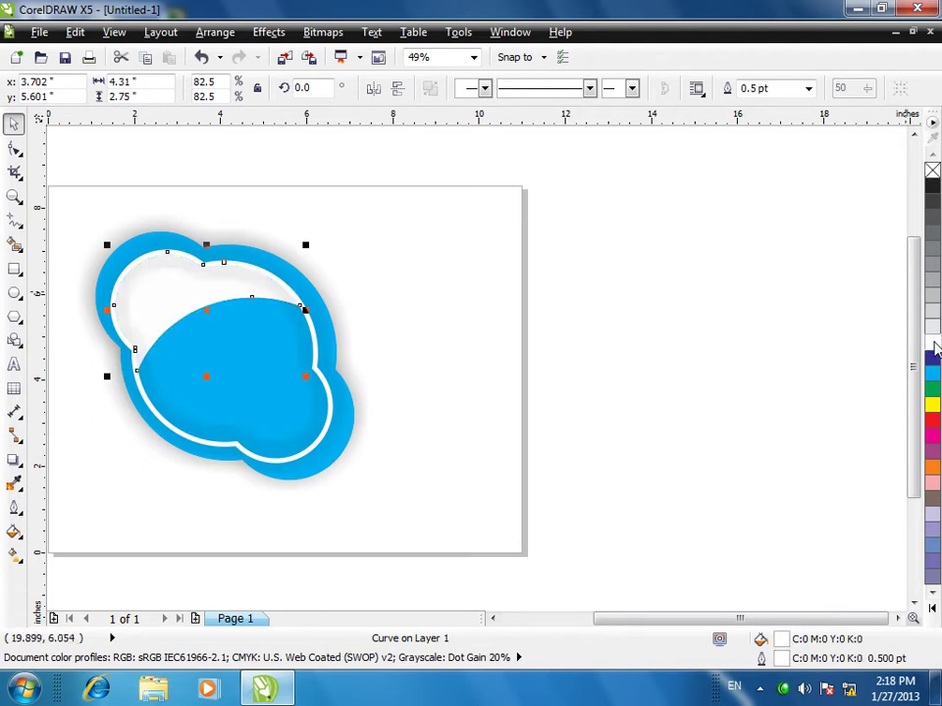
Step: Apply a linear Transparency to the white crescent, fading from its upper-left lobe toward the badge's centre
{"action": "left_click", "coordinate": [23, 469]}
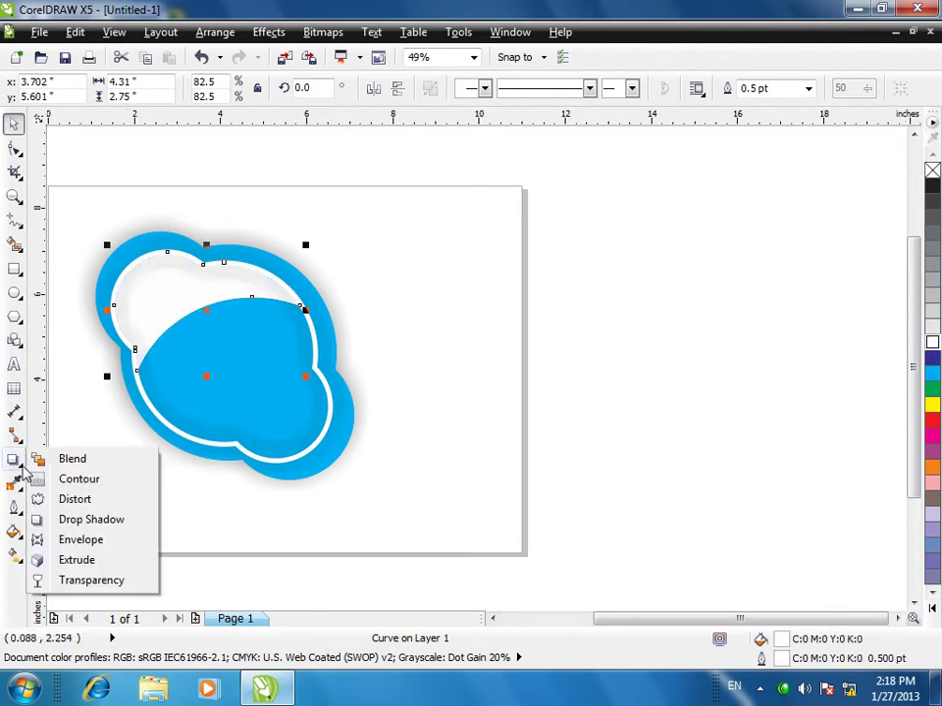
{"action": "left_click", "coordinate": [76, 581]}
{"action": "left_click_drag", "start_coordinate": [136, 262], "coordinate": [234, 376]}
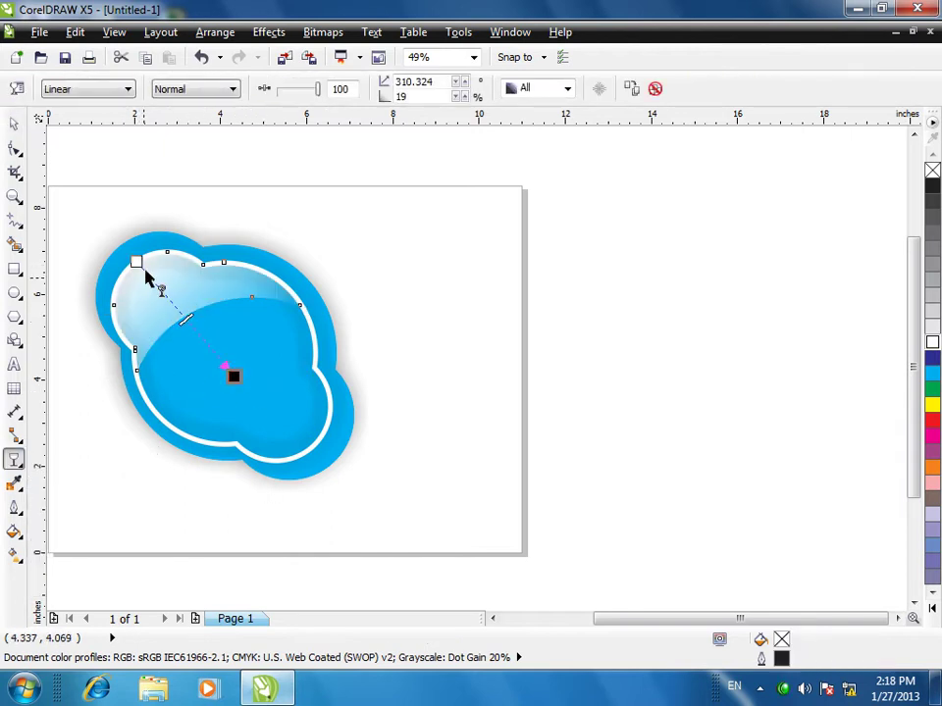
{"action": "left_click_drag", "start_coordinate": [233, 376], "coordinate": [171, 322]}
{"action": "left_click", "coordinate": [366, 376]}
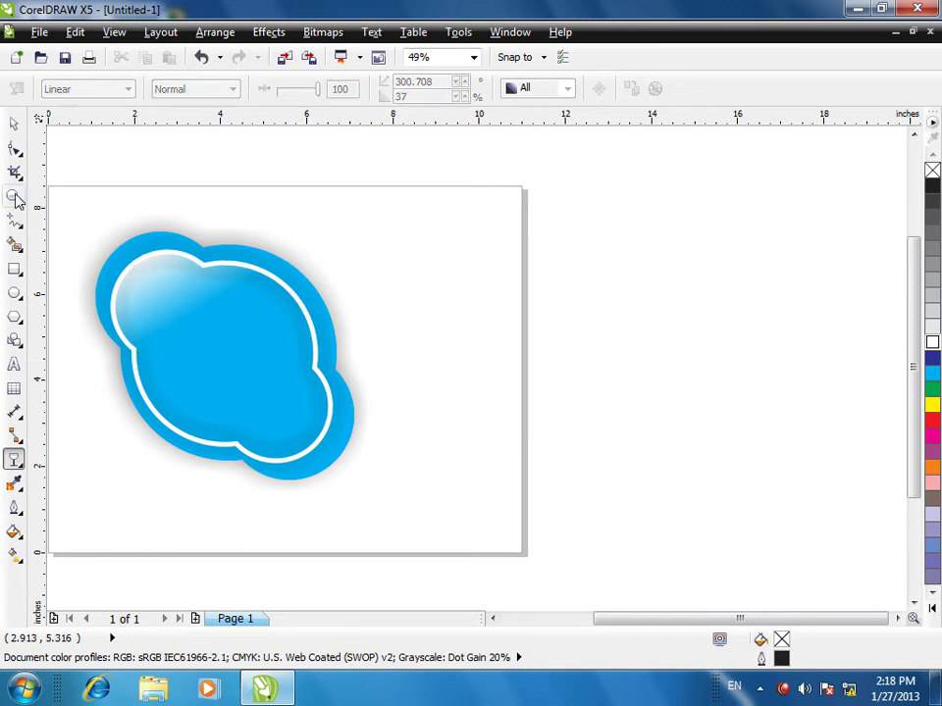
{"action": "left_click", "coordinate": [14, 124]}
{"action": "left_click", "coordinate": [149, 281]}
{"action": "key", "text": "Escape"}
{"action": "left_click", "coordinate": [141, 269]}
{"action": "left_click", "coordinate": [147, 285]}
{"action": "left_click", "coordinate": [396, 275]}
{"action": "left_click", "coordinate": [153, 277]}
{"action": "left_click_drag", "start_coordinate": [153, 277], "coordinate": [252, 386]}
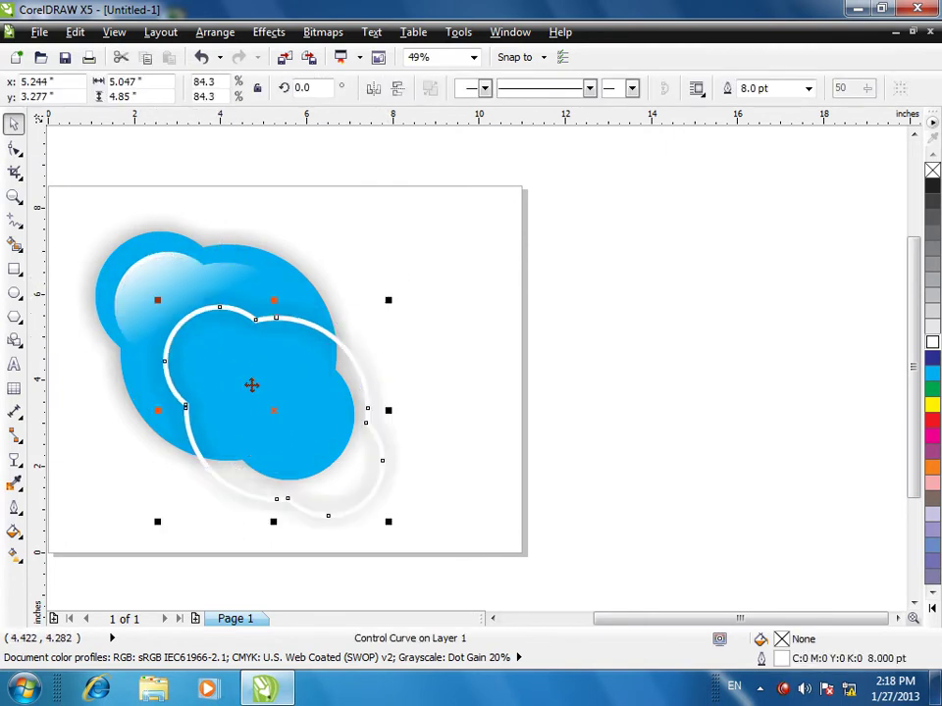
{"action": "key", "text": "ctrl+z"}
{"action": "left_click", "coordinate": [168, 283]}
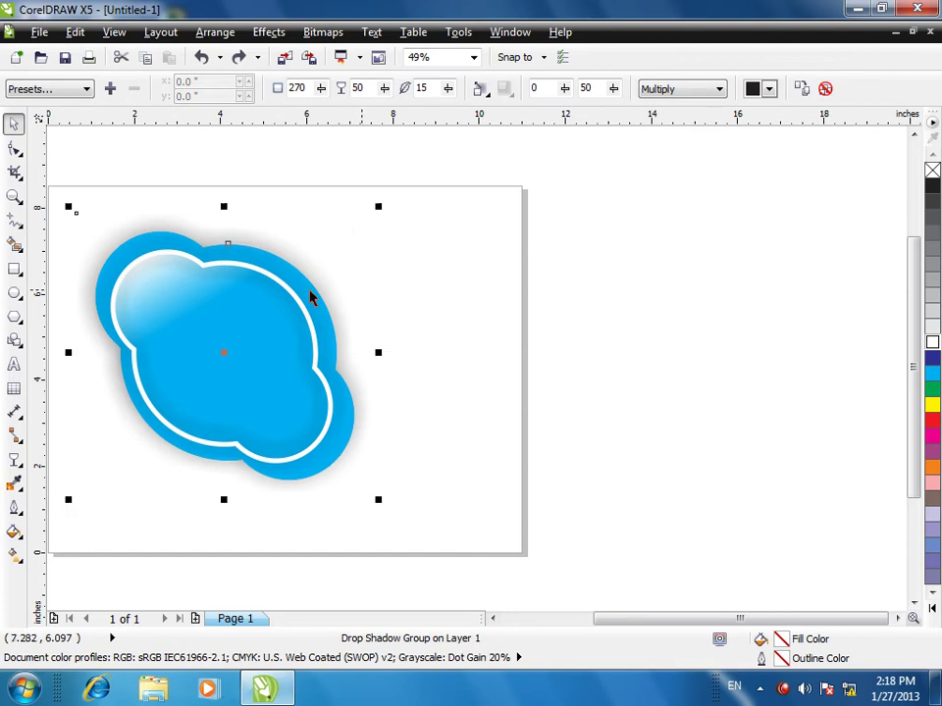
{"action": "key", "text": "Tab"}
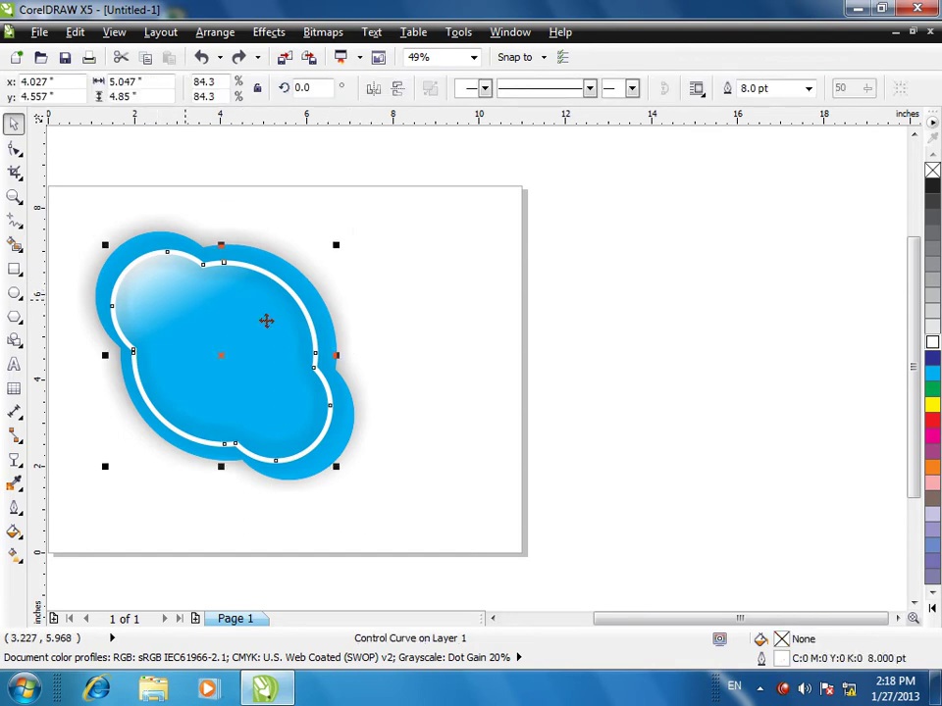
{"action": "key", "text": "Escape"}
Step: Place a copy of the highlight crescent across the page's top edge, moving the white outline aside and back onto the cyan shape
{"action": "left_click_drag", "start_coordinate": [175, 273], "coordinate": [410, 278]}
{"action": "left_click", "coordinate": [151, 285]}
{"action": "left_click_drag", "start_coordinate": [151, 286], "coordinate": [344, 246]}
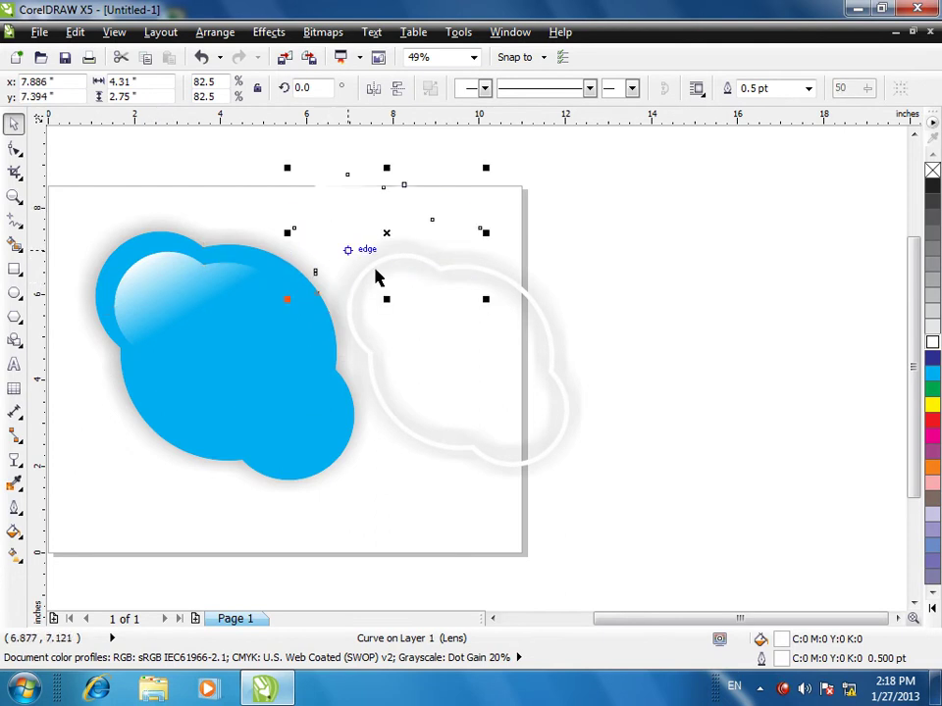
{"action": "left_click_drag", "start_coordinate": [424, 310], "coordinate": [196, 307]}
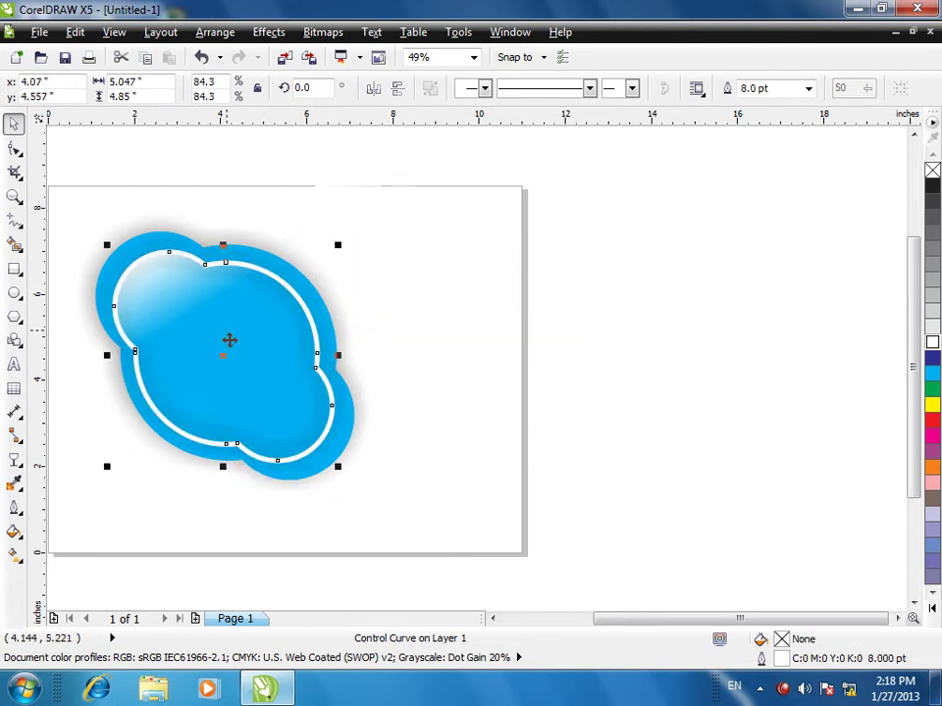
Step: Mirror a highlight copy horizontally and vertically and fit it into the white outline's lower-right lobe
{"action": "left_click", "coordinate": [403, 291]}
{"action": "left_click", "coordinate": [347, 218]}
{"action": "left_click_drag", "start_coordinate": [346, 218], "coordinate": [219, 360]}
{"action": "left_click", "coordinate": [393, 89]}
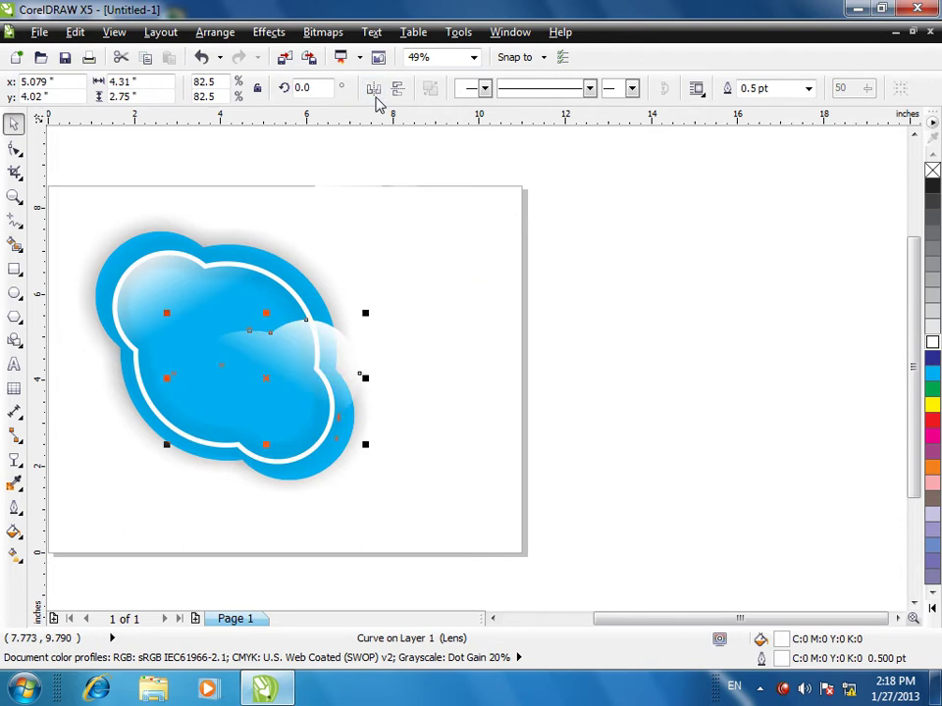
{"action": "left_click_drag", "start_coordinate": [322, 399], "coordinate": [289, 410]}
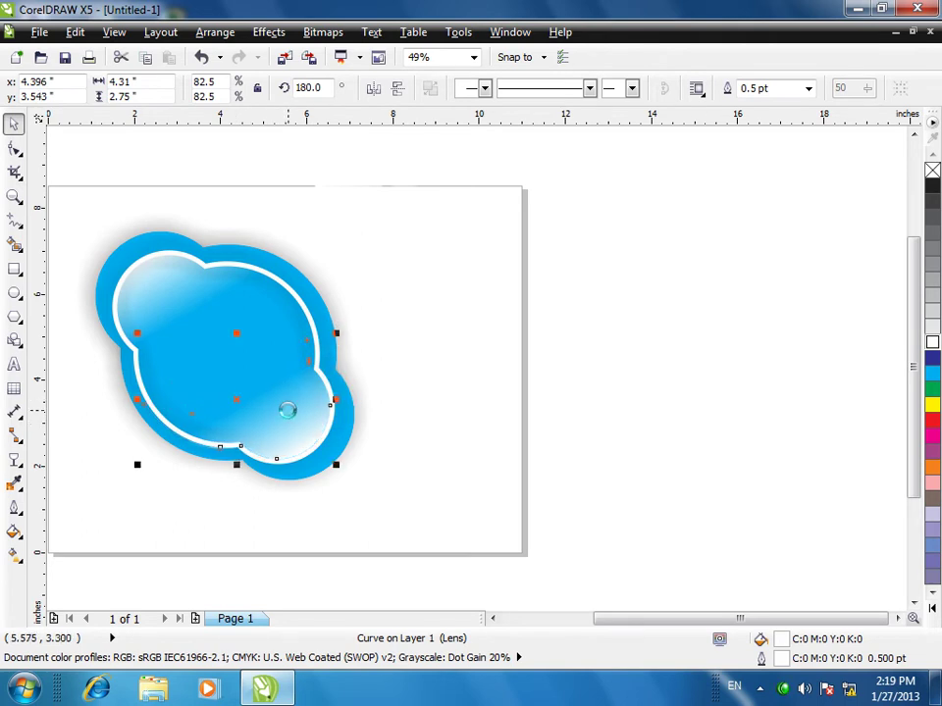
{"action": "left_click", "coordinate": [443, 563]}
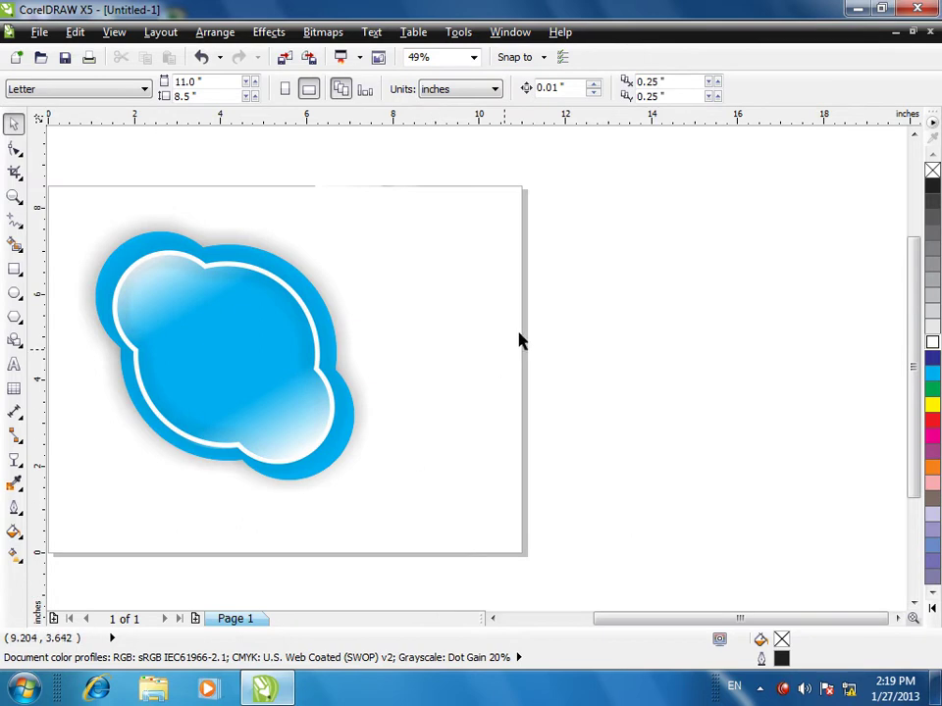
Step: Add an Arial letter S, enlarge it to about 390 pt, rotate it about 26.4° and centre it on the badge
{"action": "left_click", "coordinate": [14, 364]}
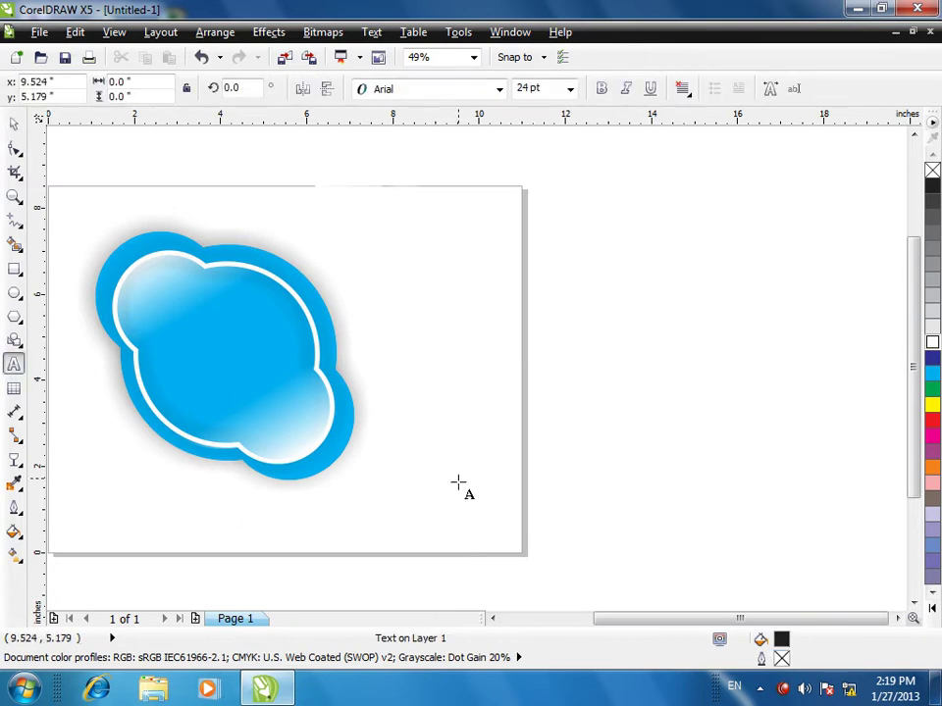
{"action": "left_click", "coordinate": [14, 124]}
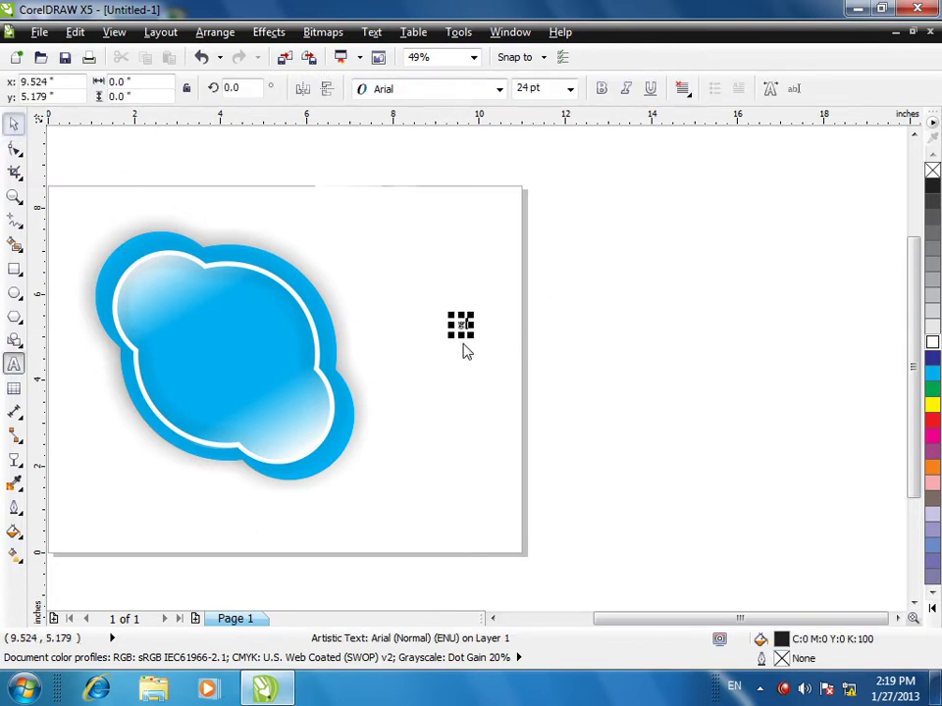
{"action": "left_click_drag", "start_coordinate": [471, 335], "coordinate": [561, 403]}
{"action": "left_click", "coordinate": [559, 403]}
{"action": "left_click_drag", "start_coordinate": [572, 315], "coordinate": [530, 284]}
{"action": "left_click", "coordinate": [668, 400]}
{"action": "left_click_drag", "start_coordinate": [547, 378], "coordinate": [245, 349]}
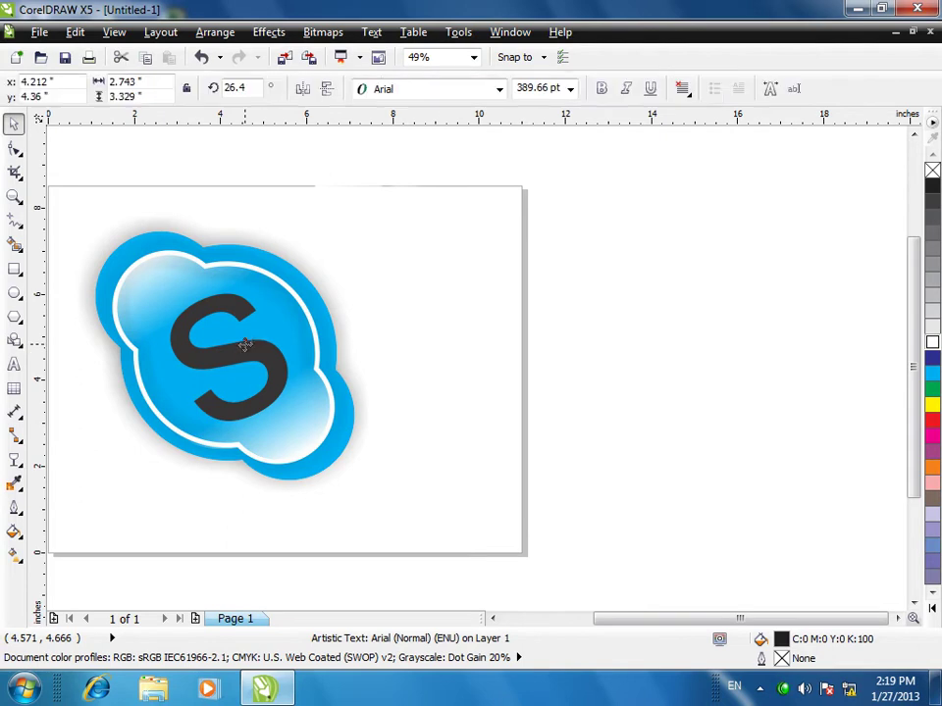
Step: Recolour the letter S white
{"action": "left_click", "coordinate": [933, 328]}
{"action": "right_click", "coordinate": [933, 329]}
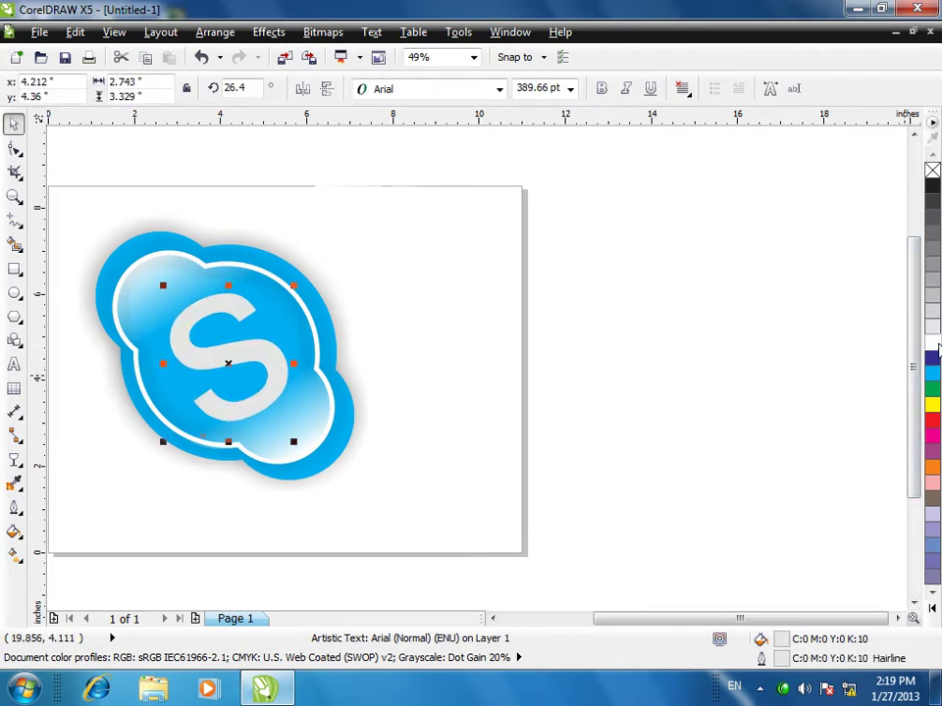
{"action": "left_click", "coordinate": [933, 343]}
{"action": "left_click", "coordinate": [616, 534]}
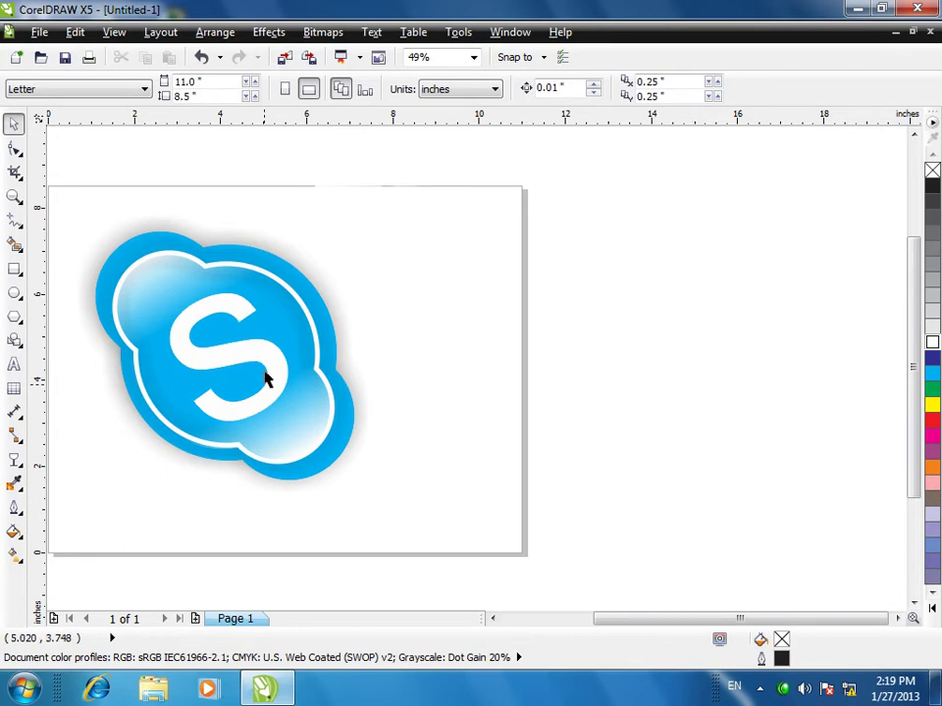
{"action": "scroll", "coordinate": [265, 377], "scroll_direction": "down", "scroll_amount": 2}
{"action": "left_click_drag", "start_coordinate": [128, 311], "coordinate": [460, 513]}
{"action": "left_click_drag", "start_coordinate": [393, 261], "coordinate": [120, 567]}
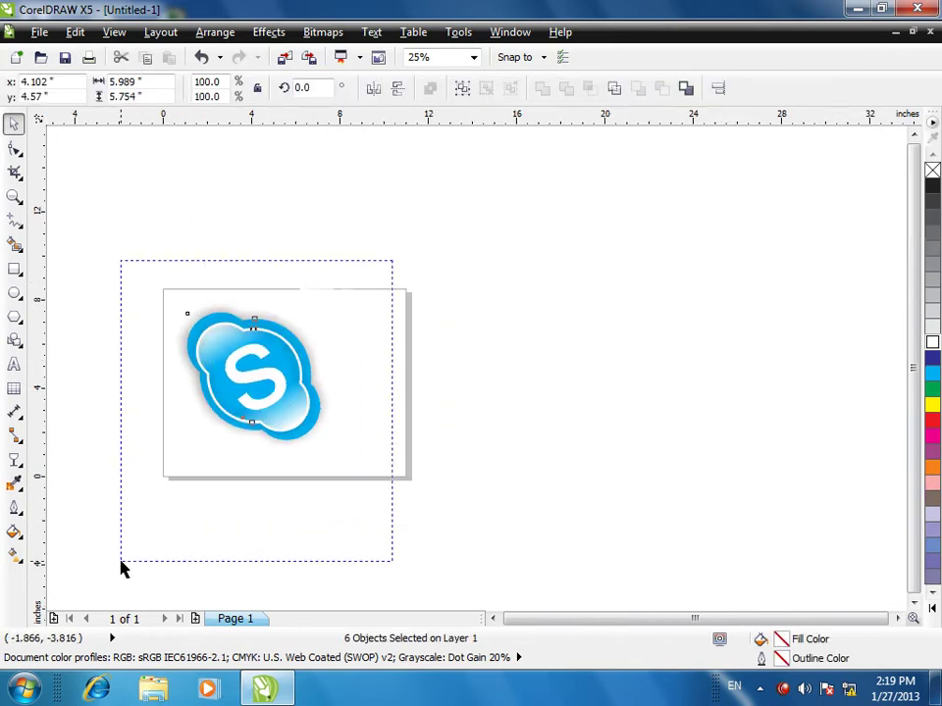
{"action": "left_click_drag", "start_coordinate": [121, 567], "coordinate": [121, 567]}
{"action": "left_click", "coordinate": [320, 517]}
{"action": "scroll", "coordinate": [324, 518], "scroll_direction": "up", "scroll_amount": 2}
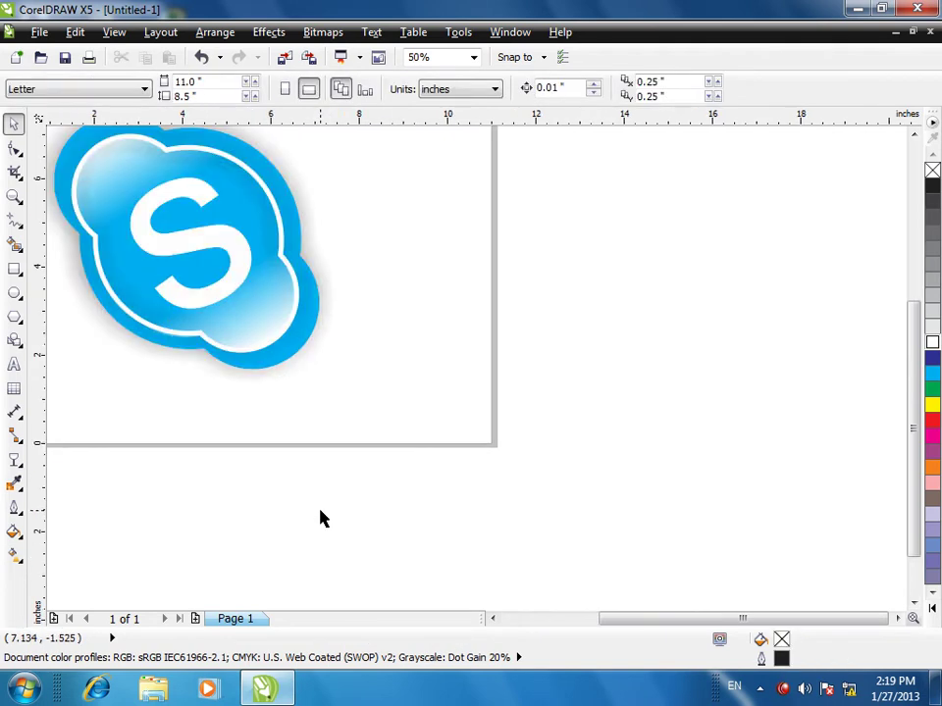
Step: Insert a blank second page after the finished badge page
{"action": "scroll", "coordinate": [326, 547], "scroll_direction": "down", "scroll_amount": 2}
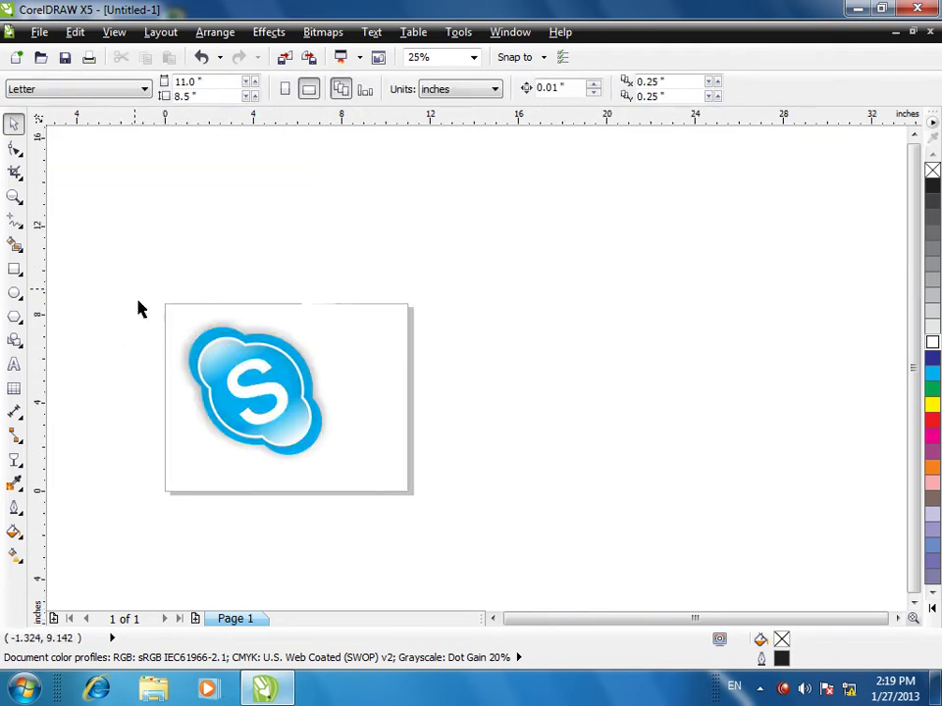
{"action": "left_click_drag", "start_coordinate": [139, 309], "coordinate": [526, 524]}
{"action": "left_click", "coordinate": [525, 525]}
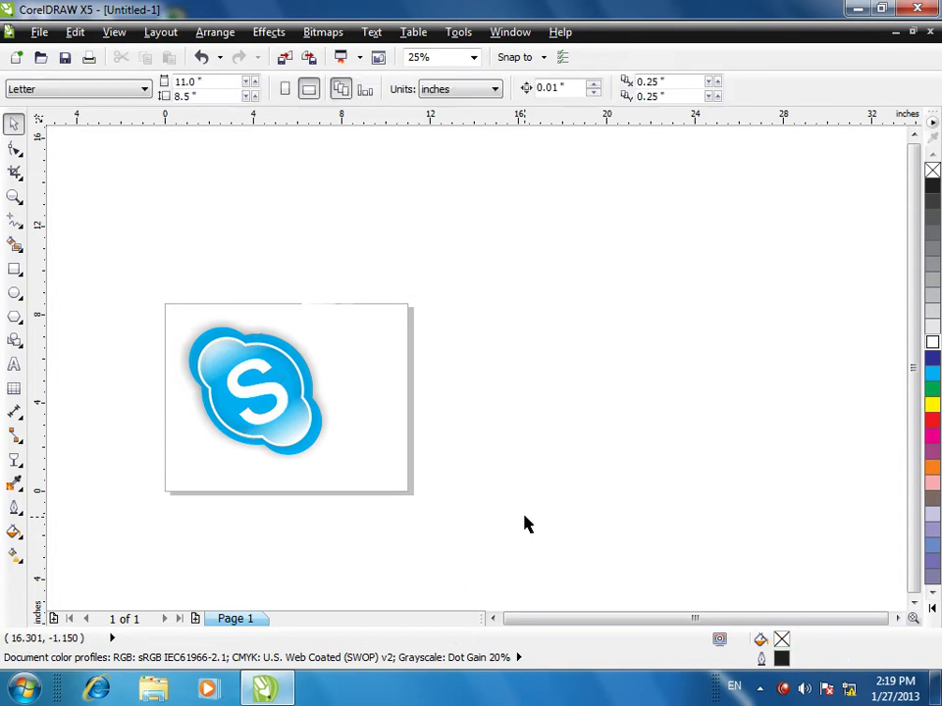
{"action": "left_click", "coordinate": [197, 619]}
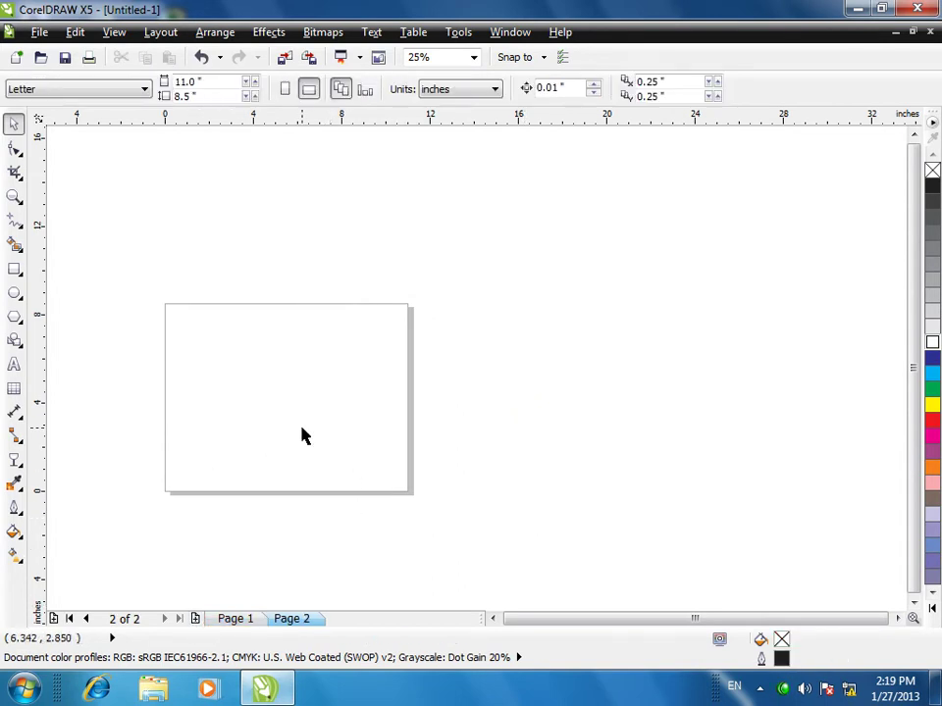
{"action": "scroll", "coordinate": [219, 305], "scroll_direction": "up", "scroll_amount": 2}
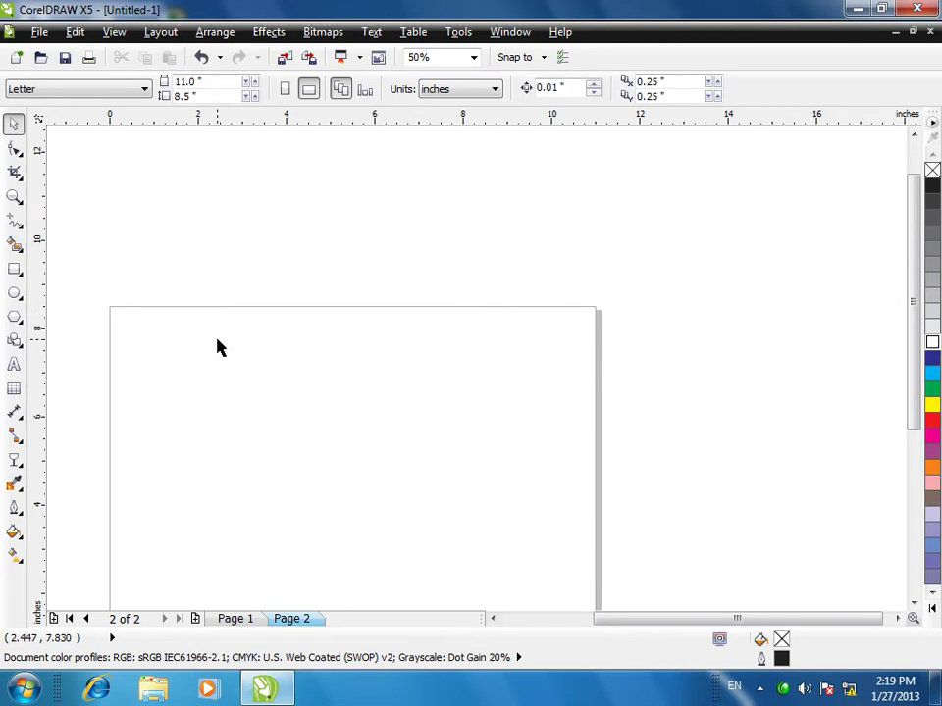
{"action": "scroll", "coordinate": [217, 344], "scroll_direction": "down", "scroll_amount": 2}
{"action": "scroll", "coordinate": [402, 465], "scroll_direction": "up", "scroll_amount": 1}
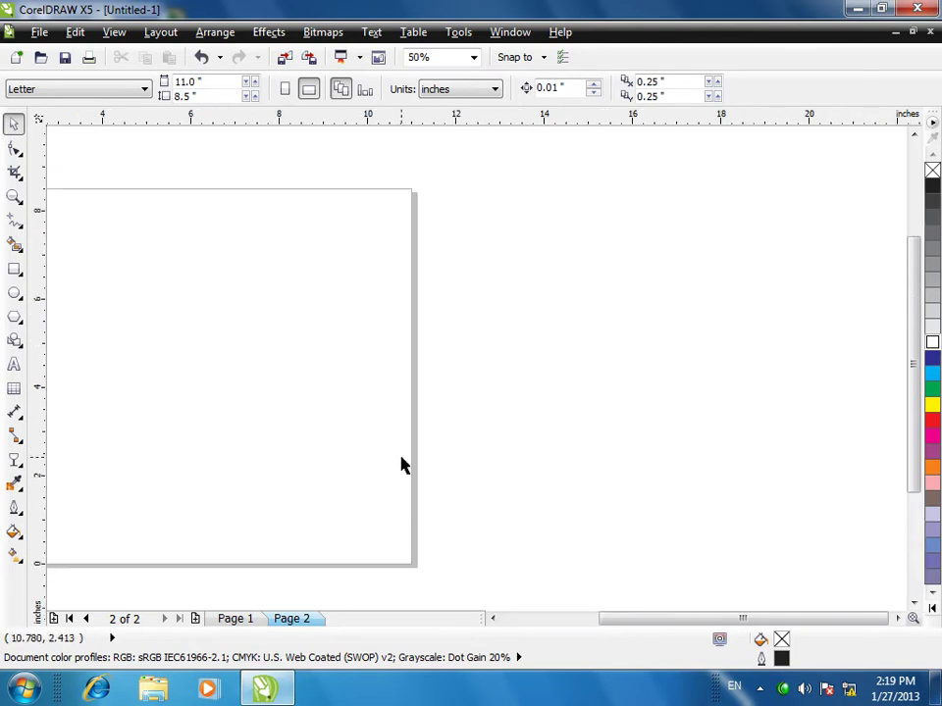
{"action": "left_click", "coordinate": [494, 619]}
{"action": "left_click", "coordinate": [493, 619]}
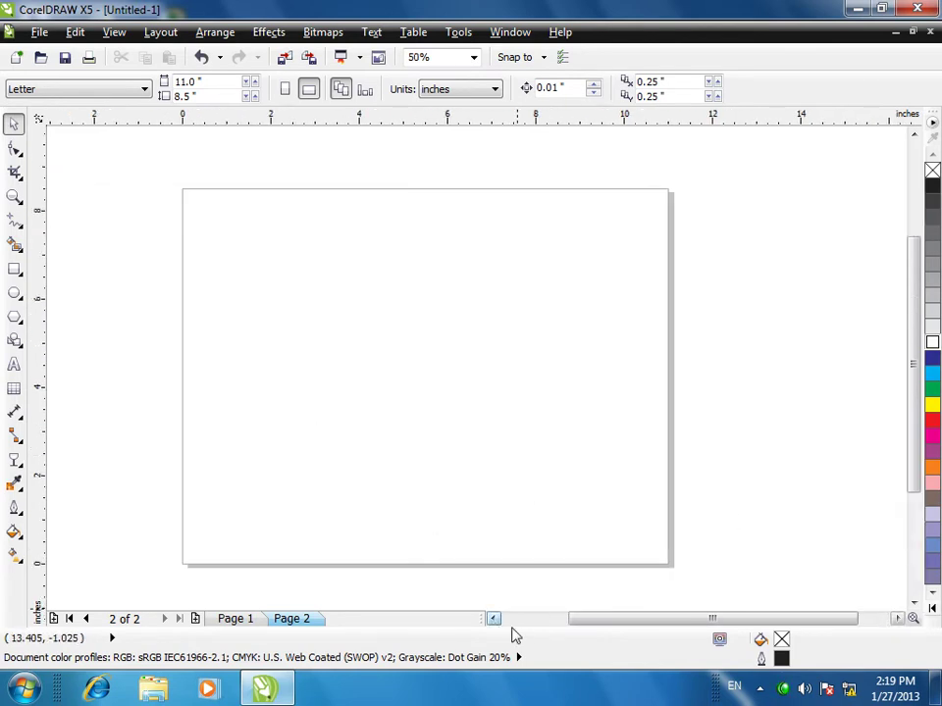
Step: Draw an ellipse about 2.27 by 2.17 inches in the upper-left area of page 2
{"action": "left_click", "coordinate": [75, 32]}
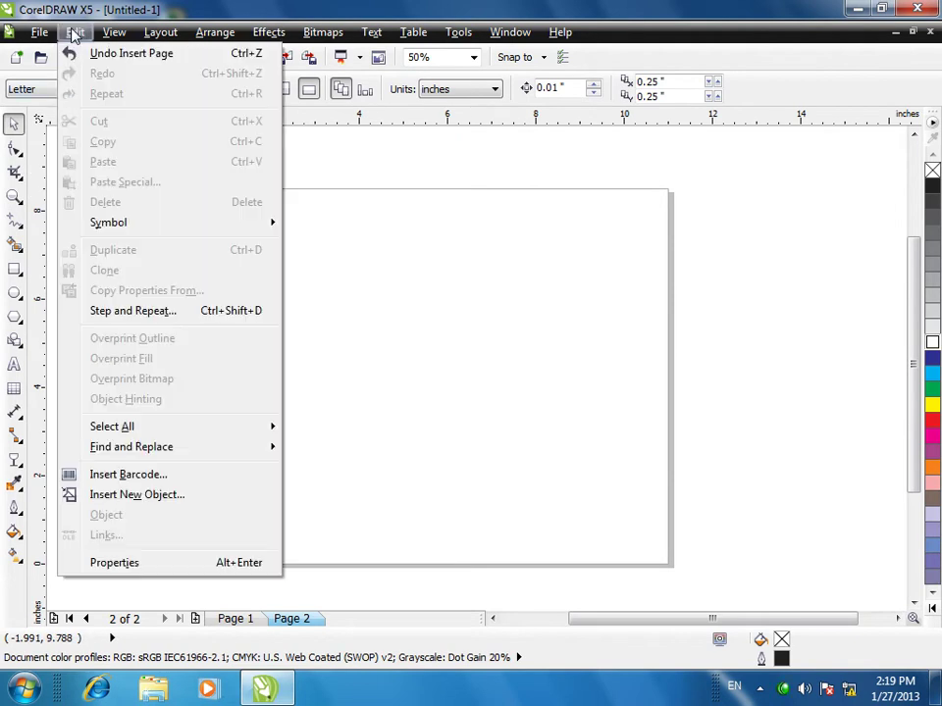
{"action": "left_click", "coordinate": [431, 309]}
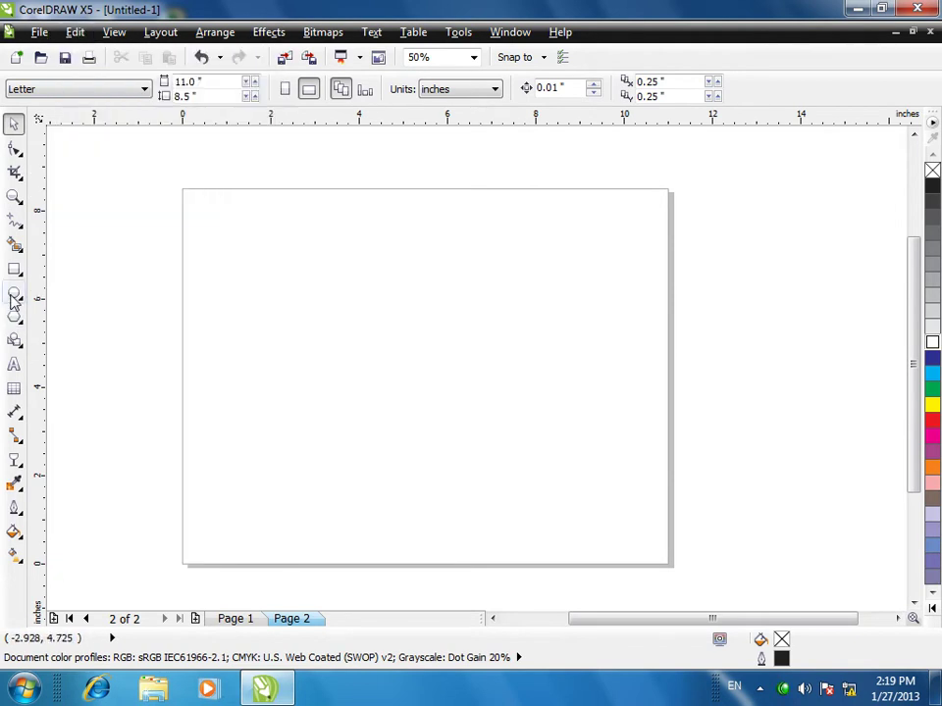
{"action": "left_click", "coordinate": [14, 292]}
{"action": "left_click_drag", "start_coordinate": [256, 231], "coordinate": [368, 338]}
Step: Undo the creation of the ellipse and redo it
{"action": "left_click", "coordinate": [74, 32]}
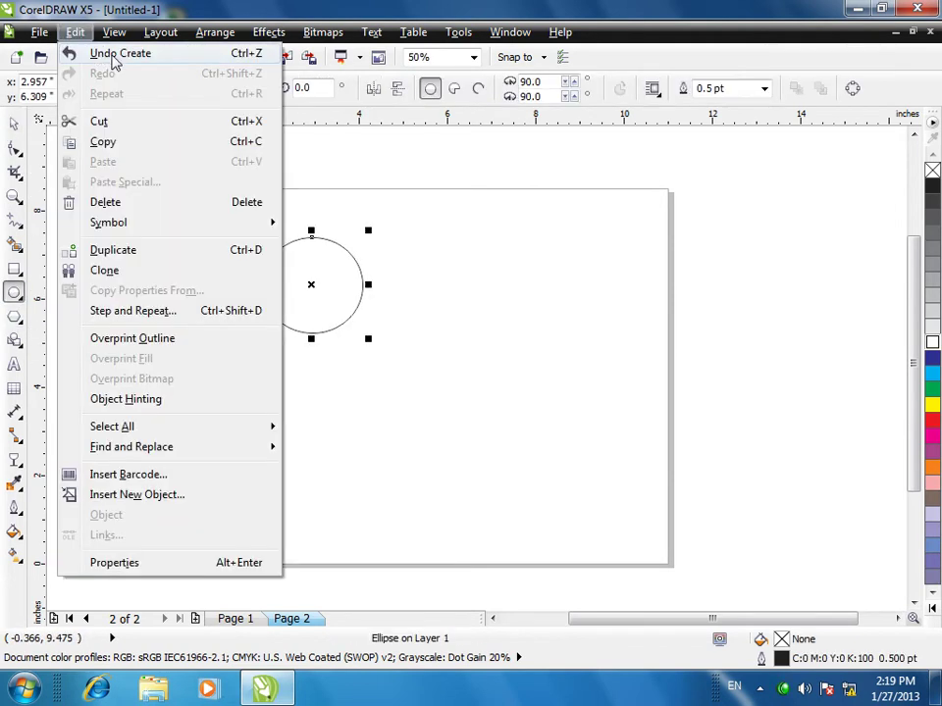
{"action": "left_click", "coordinate": [115, 56]}
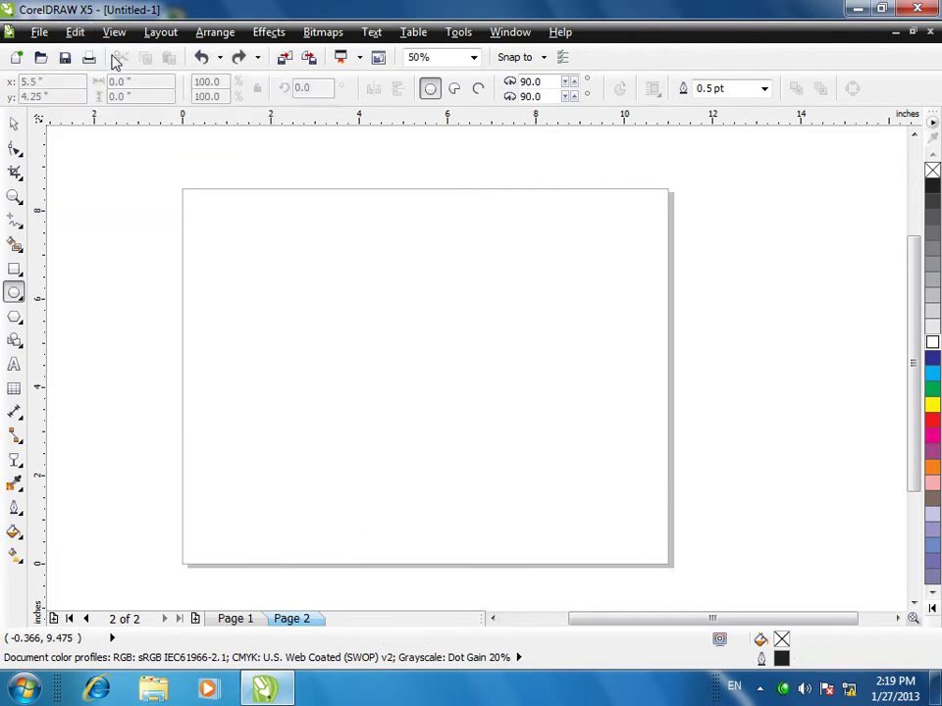
{"action": "left_click", "coordinate": [74, 33]}
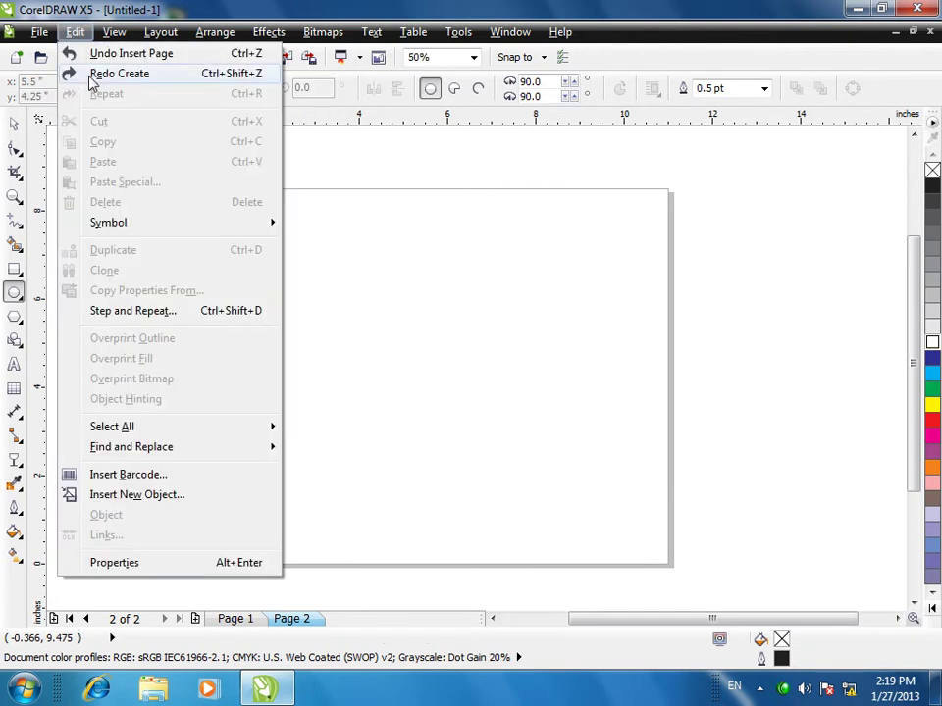
{"action": "left_click", "coordinate": [108, 73]}
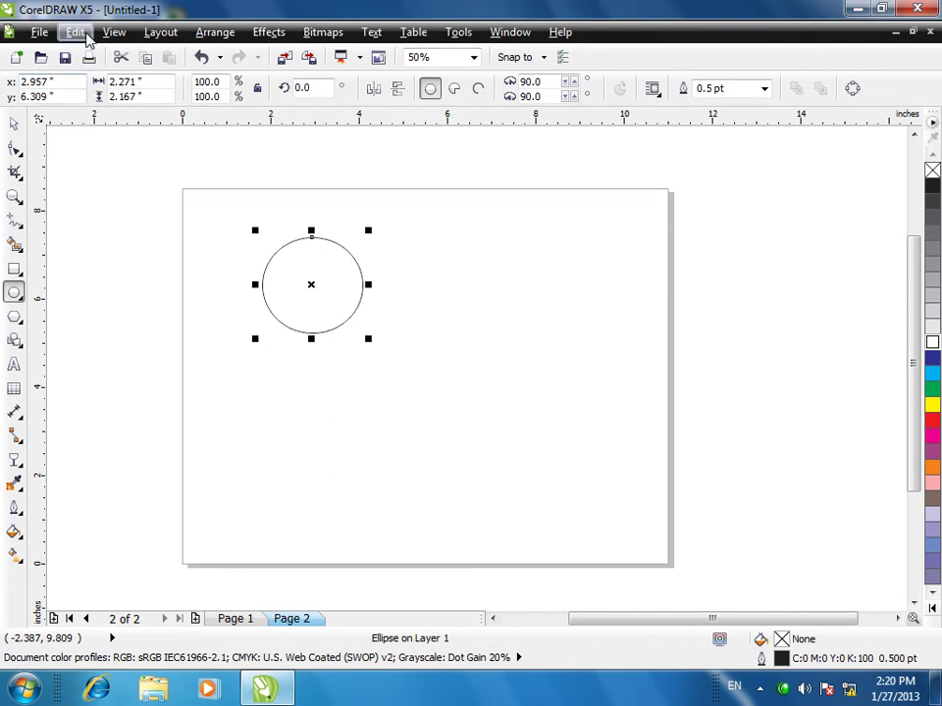
{"action": "left_click", "coordinate": [75, 32]}
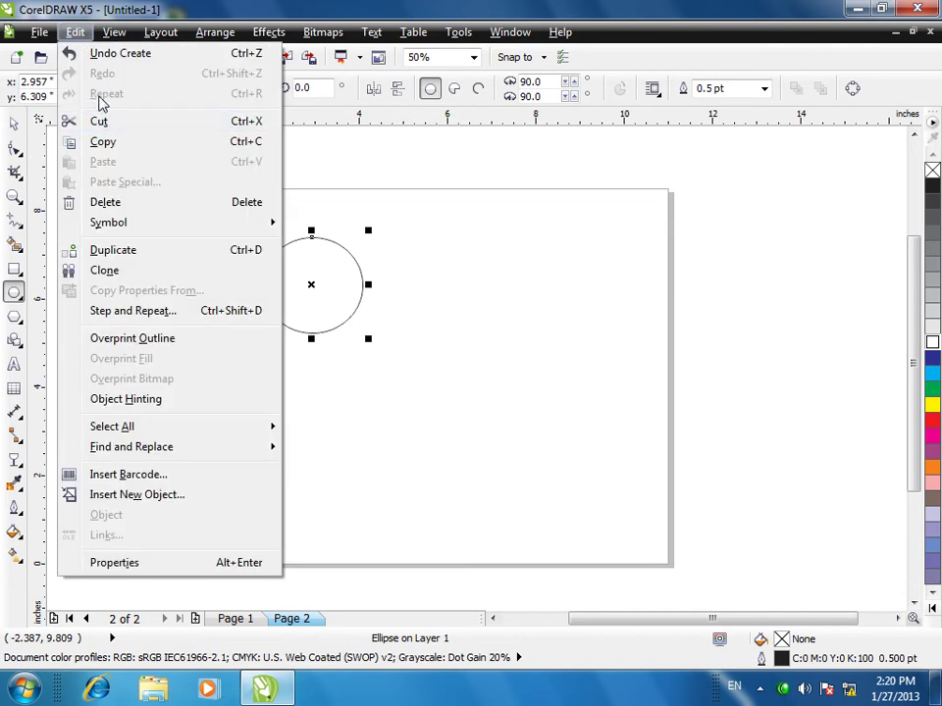
{"action": "left_click", "coordinate": [305, 298]}
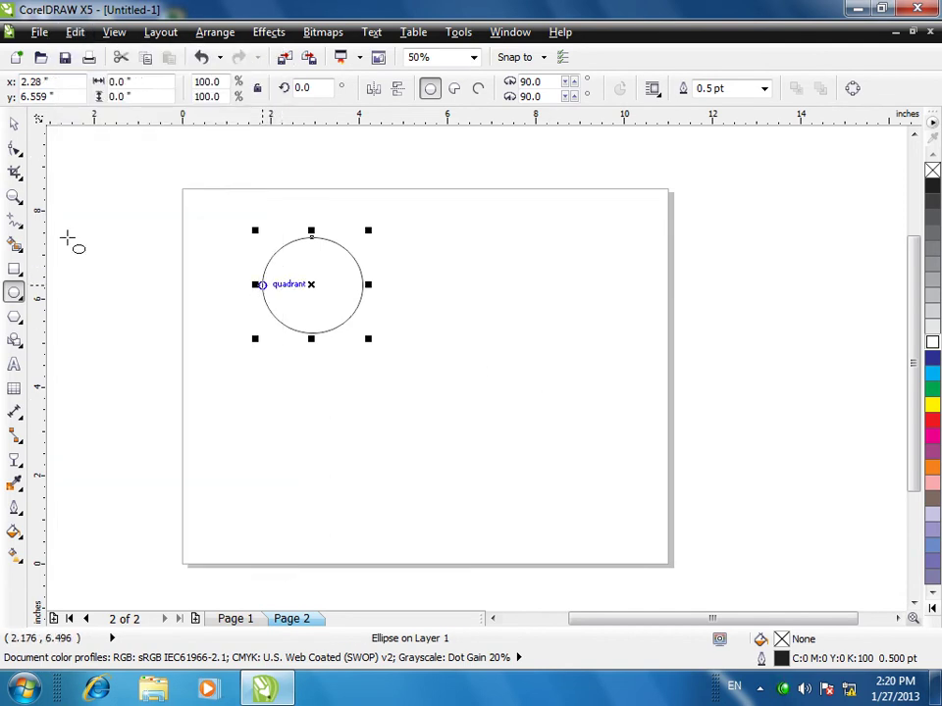
Step: Scale the ellipse down to 27.5 % and place it near the page's top edge
{"action": "left_click", "coordinate": [13, 127]}
{"action": "left_click", "coordinate": [387, 351]}
{"action": "left_click", "coordinate": [345, 296]}
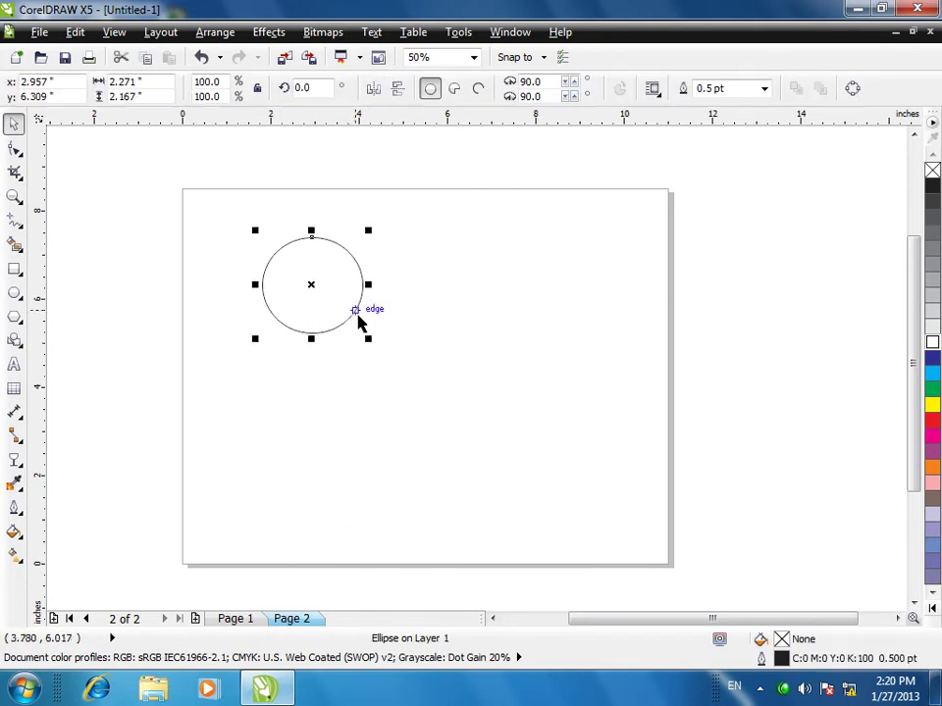
{"action": "left_click_drag", "start_coordinate": [368, 339], "coordinate": [349, 221]}
{"action": "left_click", "coordinate": [373, 292]}
Step: Move the small circle's rotation centre below it and create a copy rotated about 63.5° clockwise around that centre
{"action": "left_click", "coordinate": [348, 218]}
{"action": "left_click", "coordinate": [347, 226]}
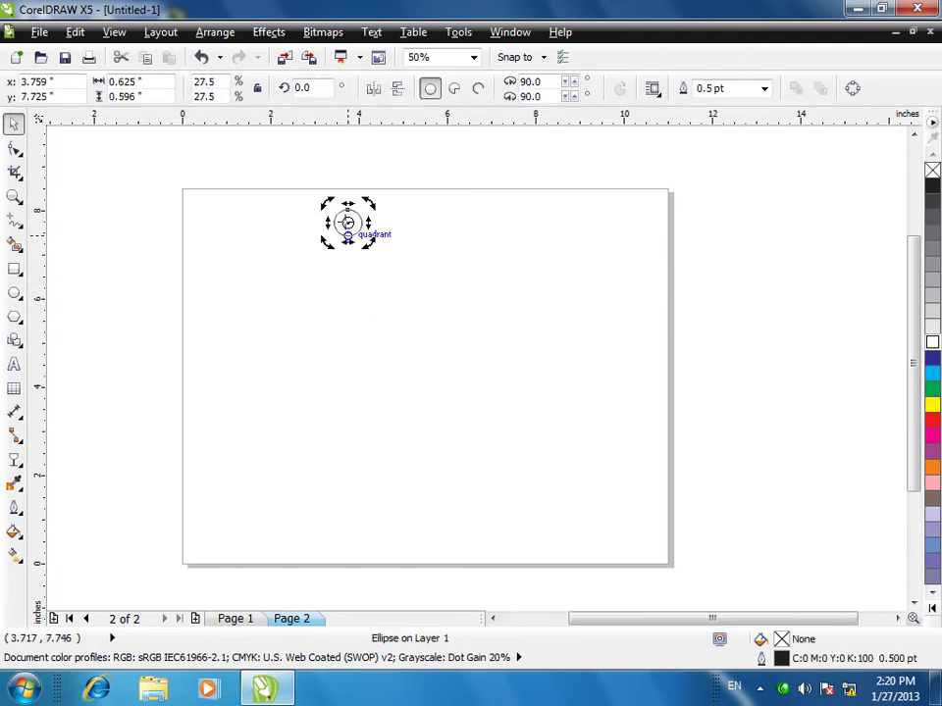
{"action": "left_click_drag", "start_coordinate": [347, 222], "coordinate": [351, 254]}
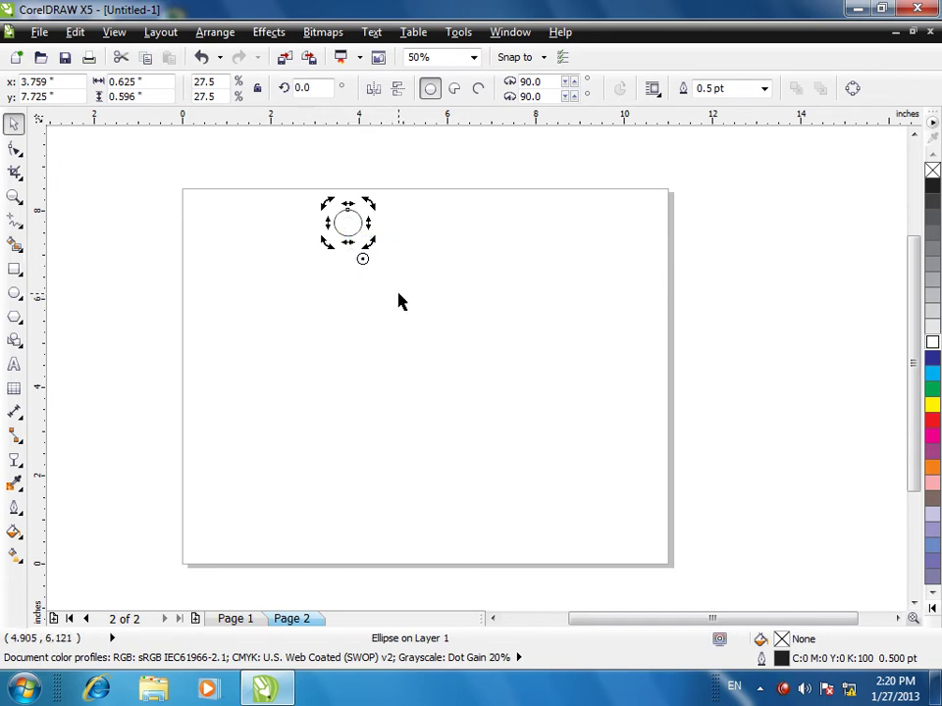
{"action": "left_click_drag", "start_coordinate": [369, 203], "coordinate": [383, 236]}
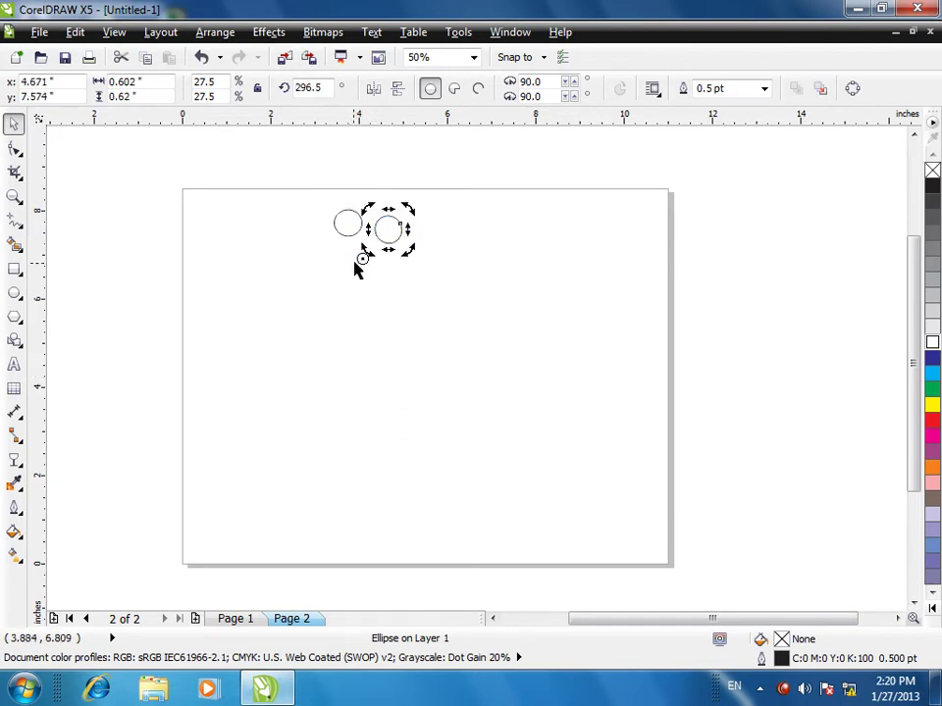
Step: Repeat the rotated duplication around the same centre until 18 overlapping circles form a closed ring
{"action": "left_click", "coordinate": [74, 32]}
{"action": "left_click", "coordinate": [103, 92]}
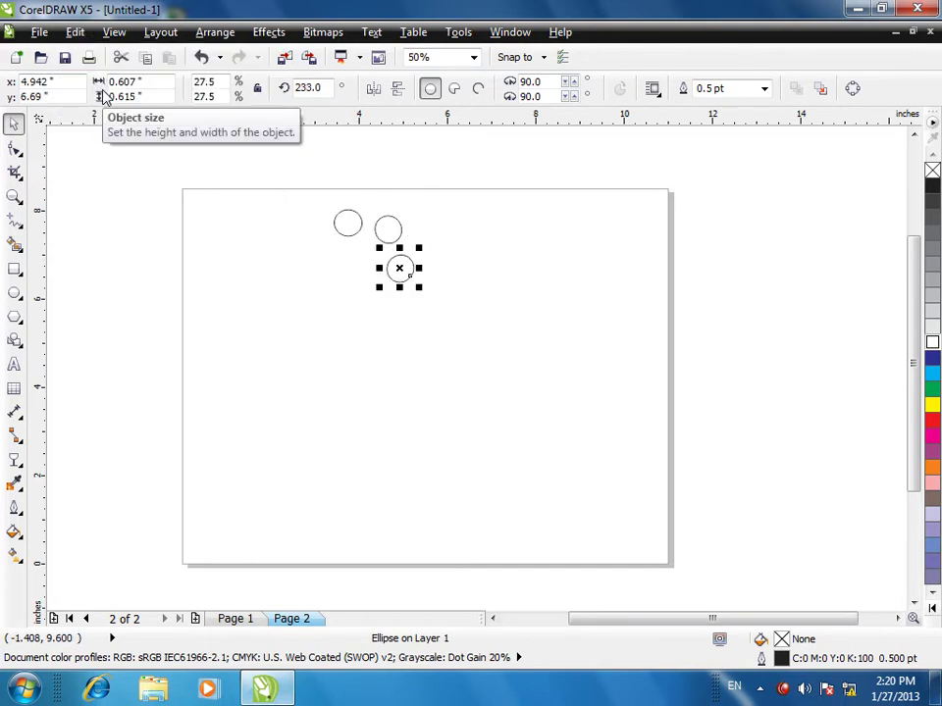
{"action": "key", "text": "ctrl+r"}
{"action": "key", "text": "ctrl+r"}
{"action": "key", "text": "ctrl+r"}
{"action": "key", "text": "ctrl+r"}
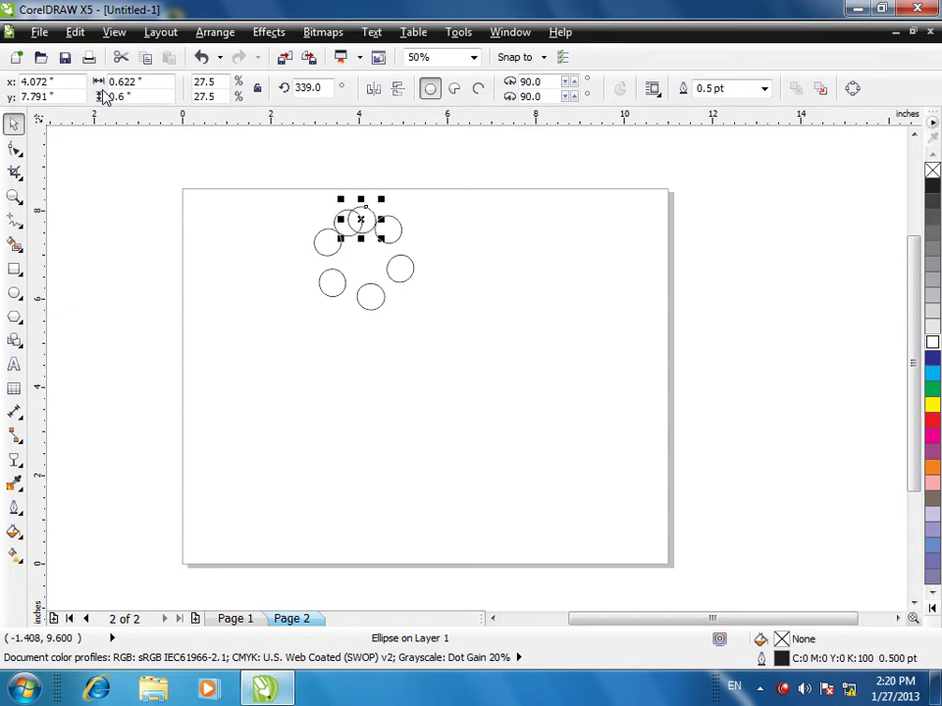
{"action": "key", "text": "ctrl+r"}
{"action": "key", "text": "ctrl+r"}
{"action": "key", "text": "ctrl+r"}
{"action": "key", "text": "ctrl+r"}
{"action": "key", "text": "ctrl+r"}
{"action": "key", "text": "ctrl+r"}
{"action": "key", "text": "ctrl+r"}
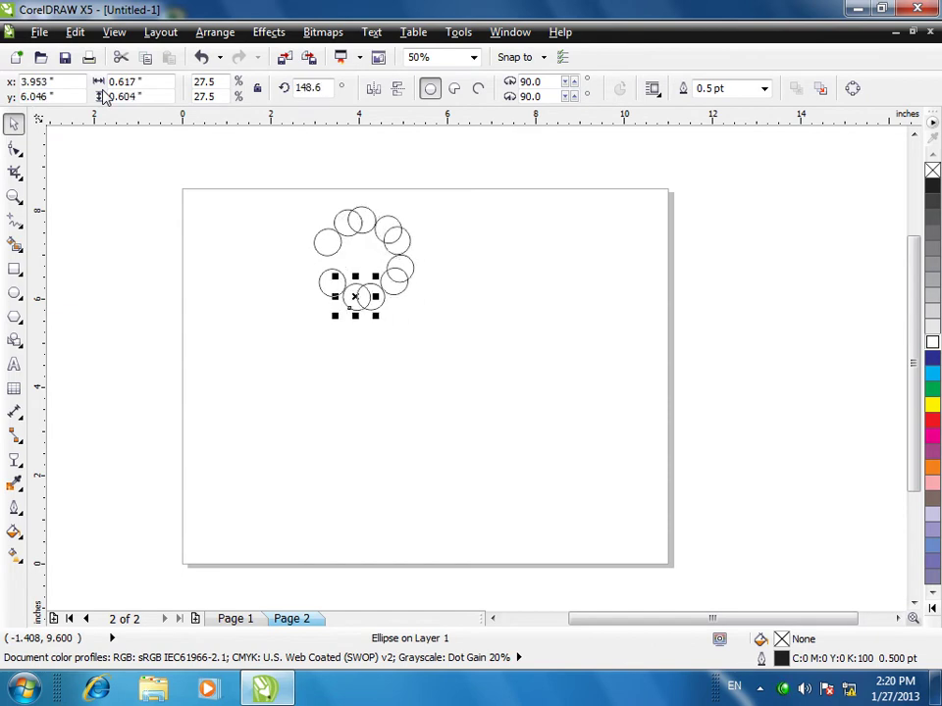
{"action": "key", "text": "ctrl+r"}
{"action": "key", "text": "ctrl+r"}
{"action": "key", "text": "ctrl+r"}
{"action": "key", "text": "ctrl+r"}
{"action": "key", "text": "ctrl+r"}
{"action": "key", "text": "ctrl+r"}
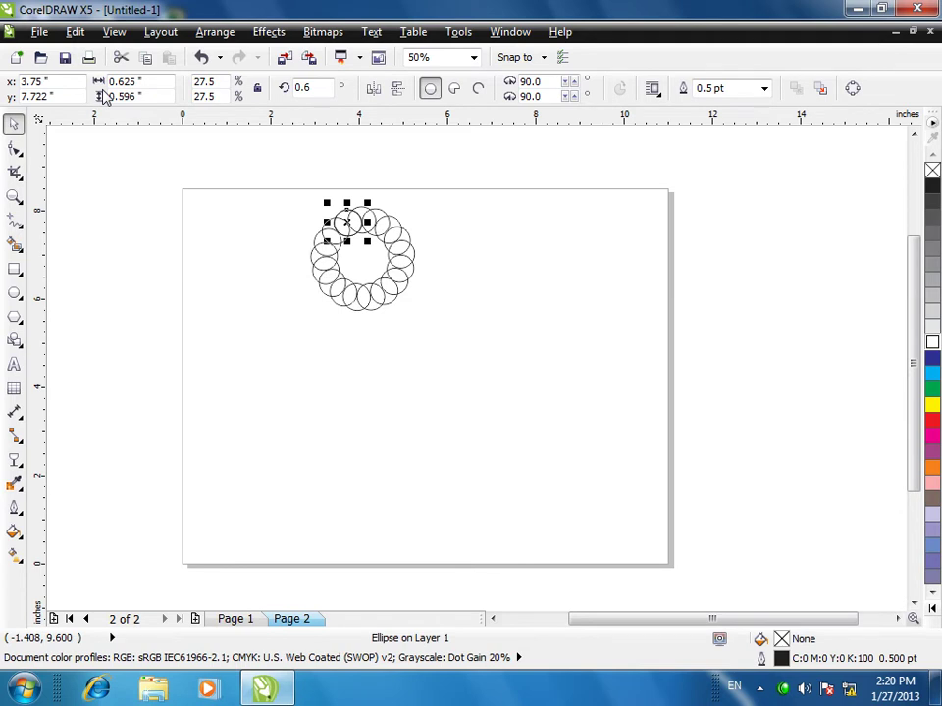
Step: Weld all the circles of the ring together and undo the weld
{"action": "left_click", "coordinate": [319, 342]}
{"action": "left_click_drag", "start_coordinate": [283, 203], "coordinate": [471, 357]}
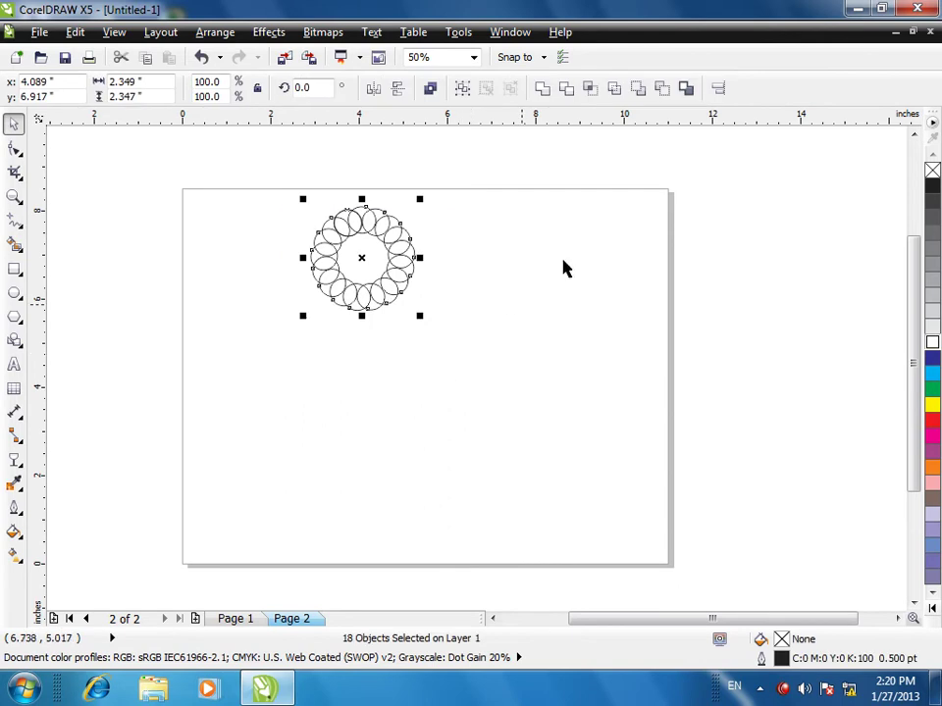
{"action": "left_click", "coordinate": [542, 88]}
{"action": "left_click", "coordinate": [482, 330]}
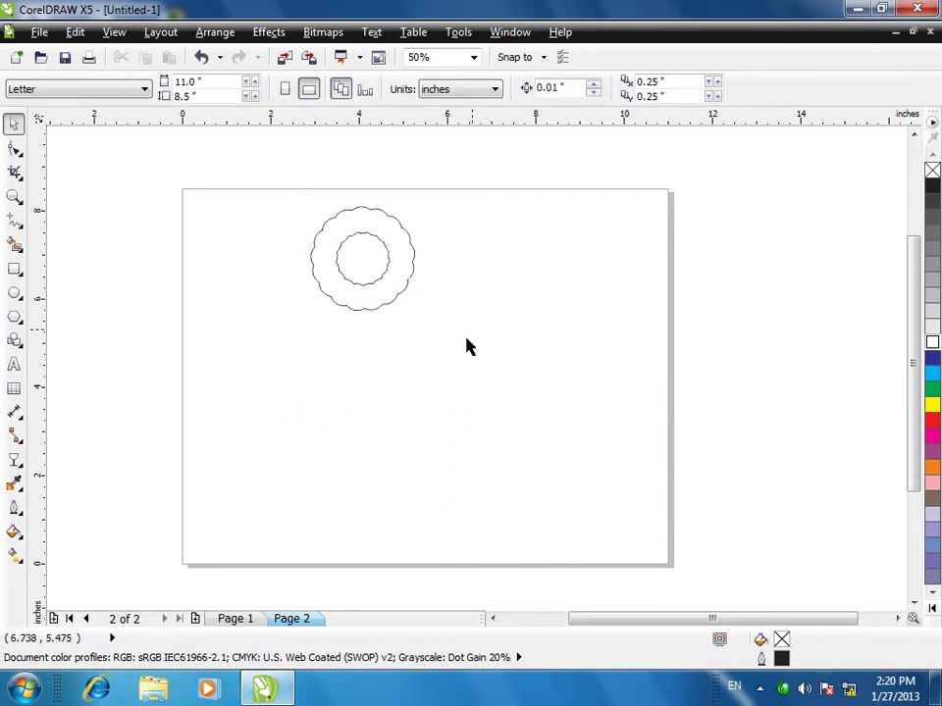
{"action": "key", "text": "ctrl+z"}
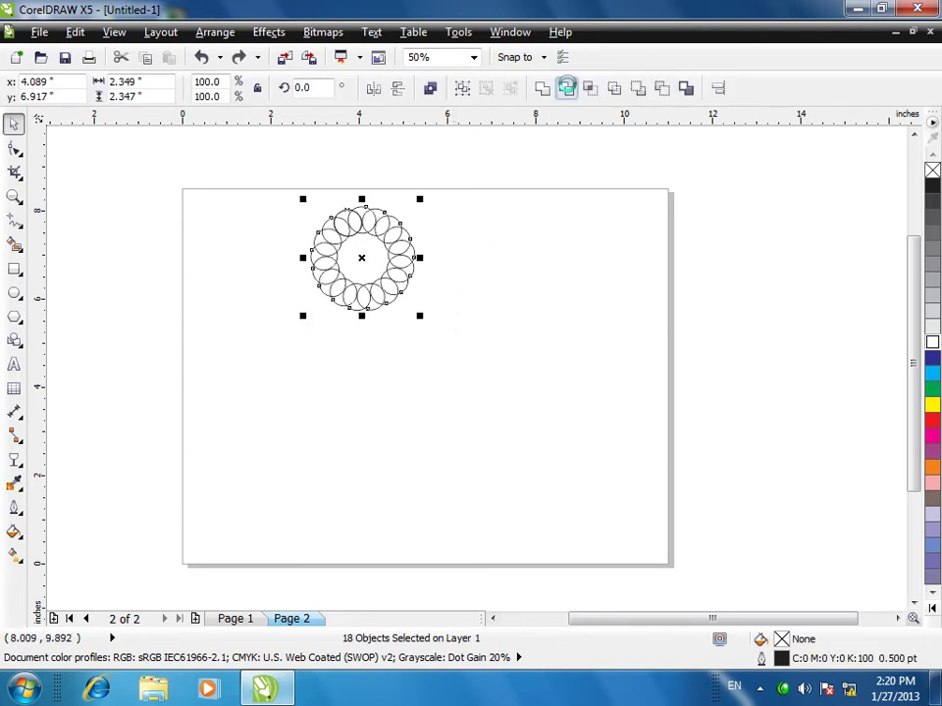
Step: Apply Trim to the selected circles and recolour the whole ring's outlines red
{"action": "left_click", "coordinate": [566, 88]}
{"action": "left_click", "coordinate": [477, 191]}
{"action": "left_click_drag", "start_coordinate": [477, 191], "coordinate": [232, 427]}
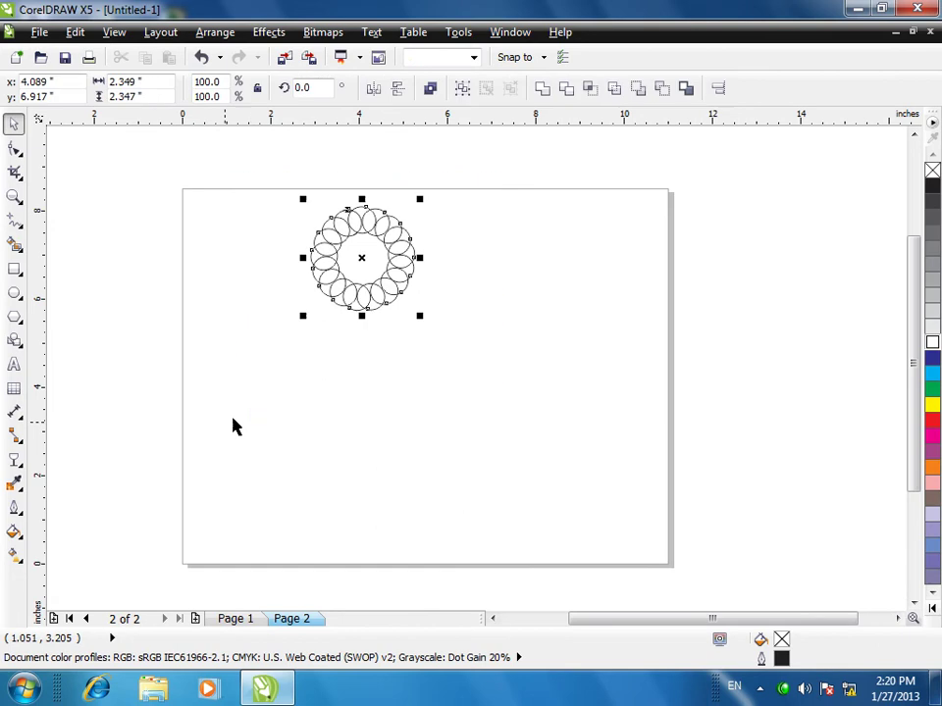
{"action": "right_click", "coordinate": [931, 422]}
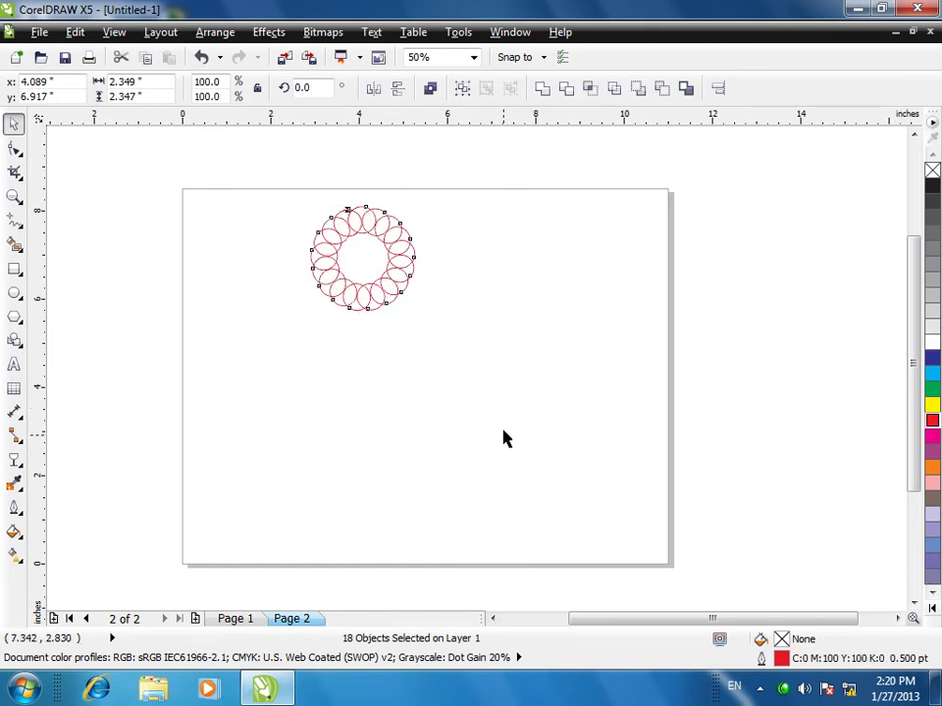
Step: Enlarge the red ring to about 4.06 inches across and move it down towards the middle of the page
{"action": "left_click", "coordinate": [483, 168]}
{"action": "left_click_drag", "start_coordinate": [484, 168], "coordinate": [246, 403]}
{"action": "left_click_drag", "start_coordinate": [373, 234], "coordinate": [368, 381]}
{"action": "left_click_drag", "start_coordinate": [414, 463], "coordinate": [489, 540]}
{"action": "left_click_drag", "start_coordinate": [483, 491], "coordinate": [462, 397]}
{"action": "left_click", "coordinate": [482, 370]}
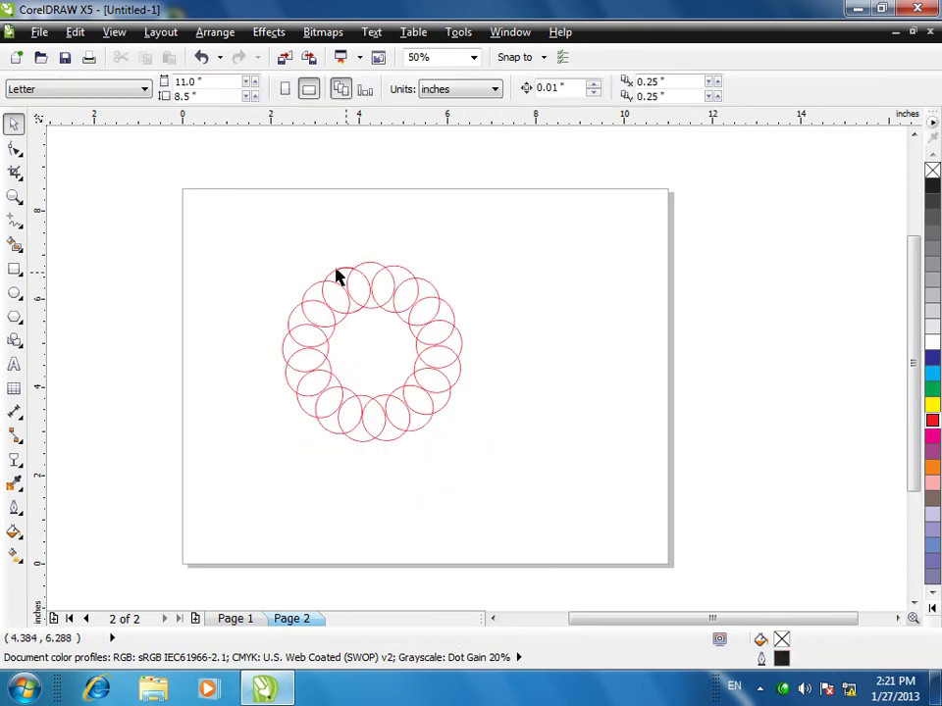
Step: Copy the whole red ring and paste it onto a newly inserted third page
{"action": "left_click", "coordinate": [73, 31]}
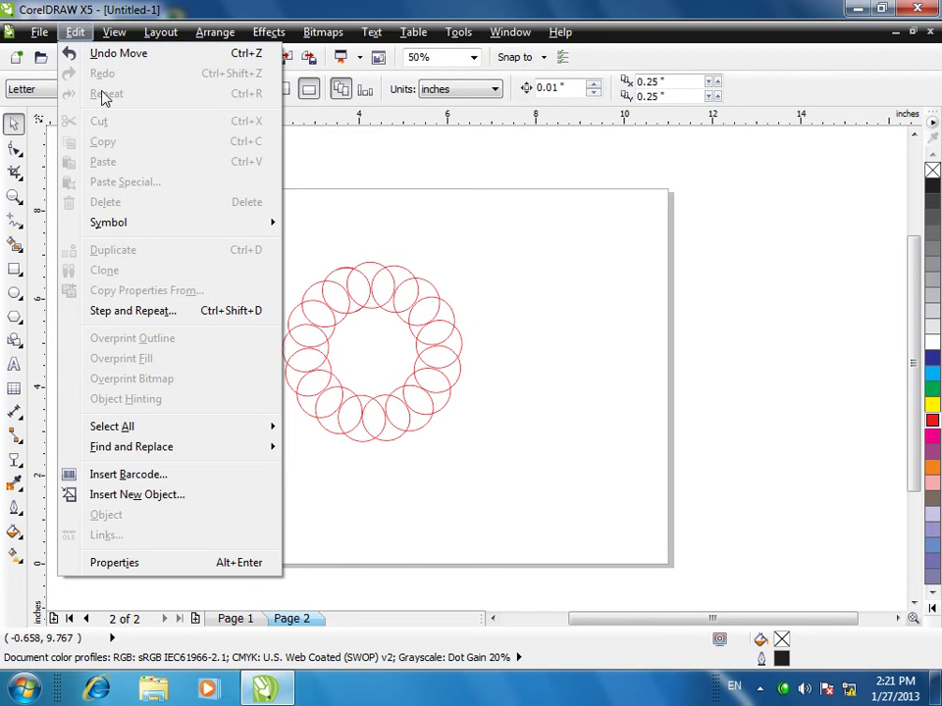
{"action": "left_click", "coordinate": [427, 274]}
{"action": "left_click", "coordinate": [455, 353]}
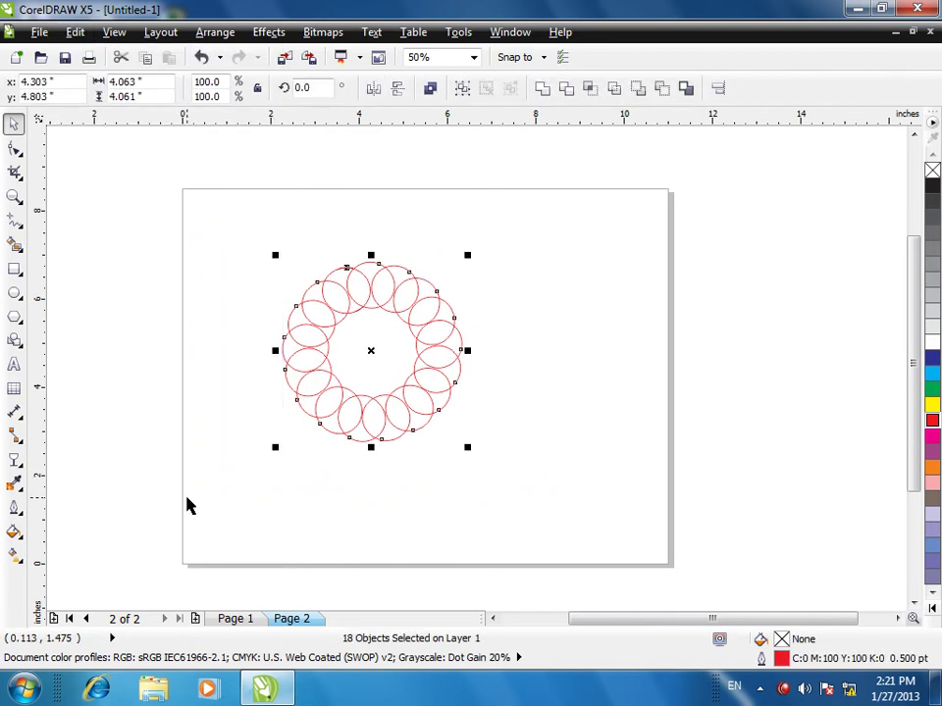
{"action": "left_click", "coordinate": [70, 31]}
{"action": "left_click", "coordinate": [120, 143]}
{"action": "left_click", "coordinate": [196, 619]}
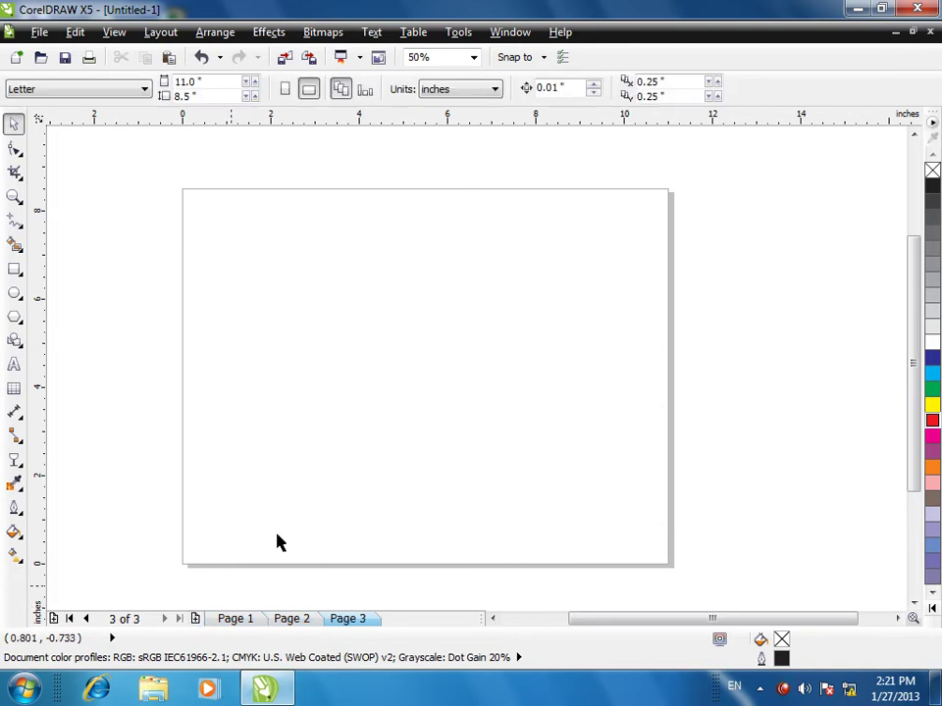
{"action": "left_click", "coordinate": [77, 32]}
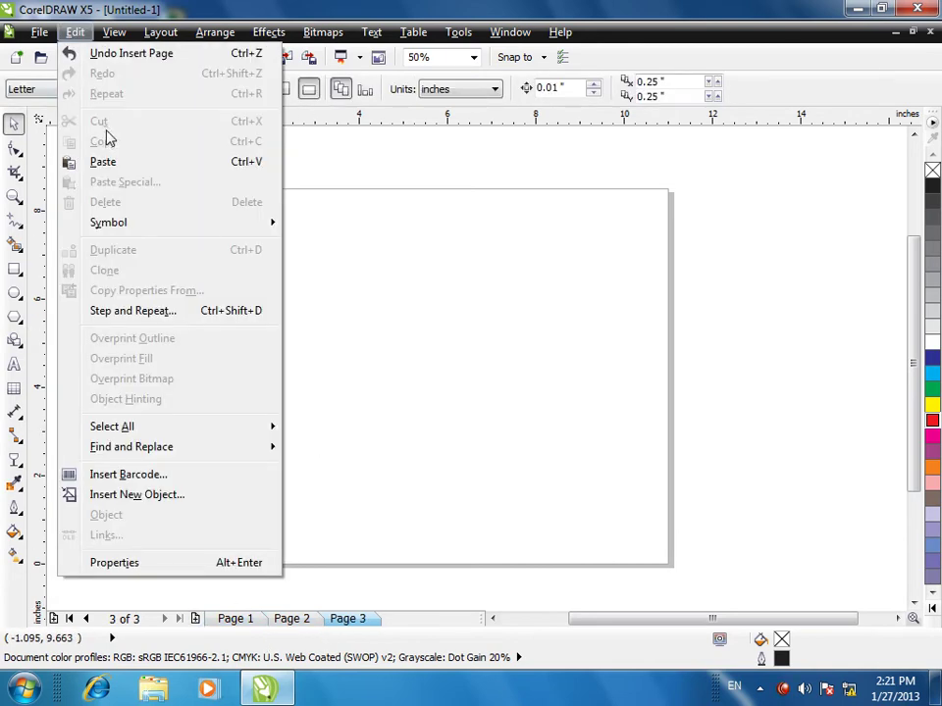
{"action": "left_click", "coordinate": [79, 162]}
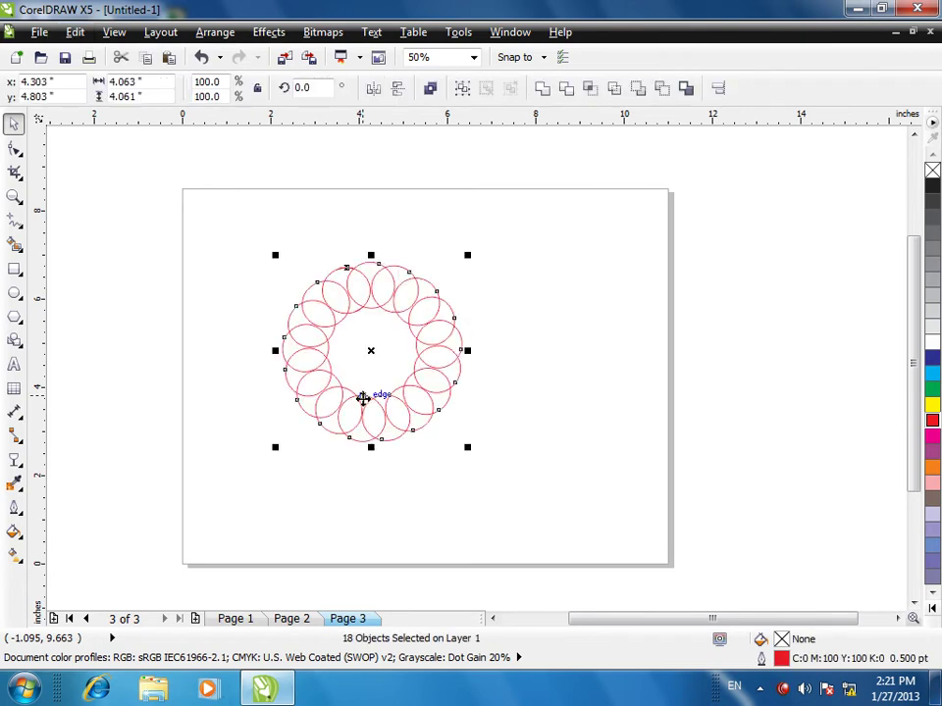
Step: Insert a fourth page and paste onto it a copy of the red ring of circles from page 3
{"action": "left_click", "coordinate": [193, 619]}
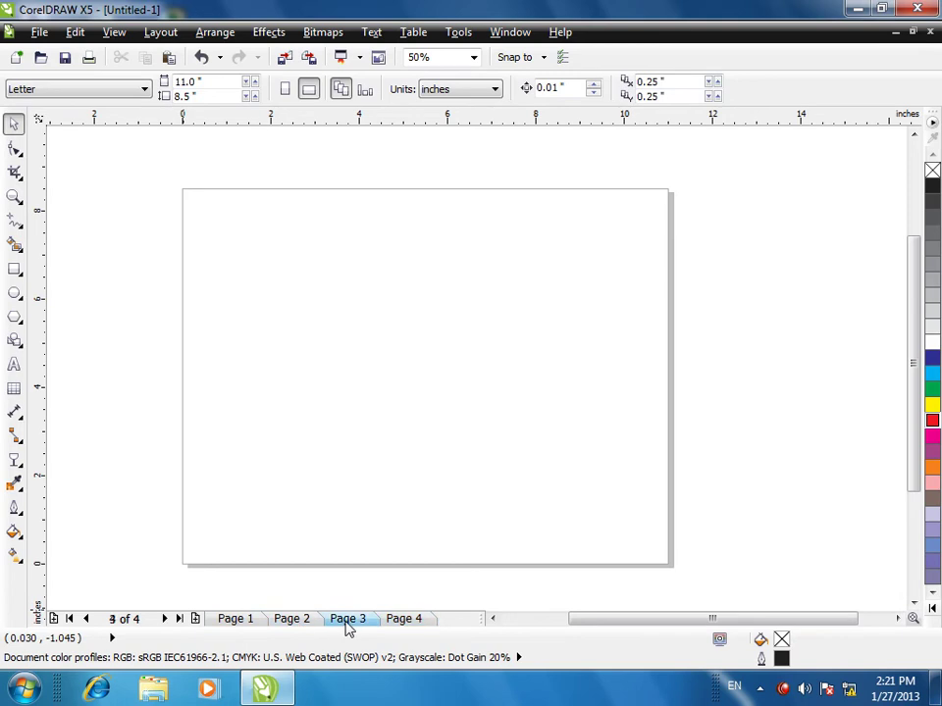
{"action": "left_click", "coordinate": [347, 619]}
{"action": "left_click_drag", "start_coordinate": [259, 221], "coordinate": [480, 486]}
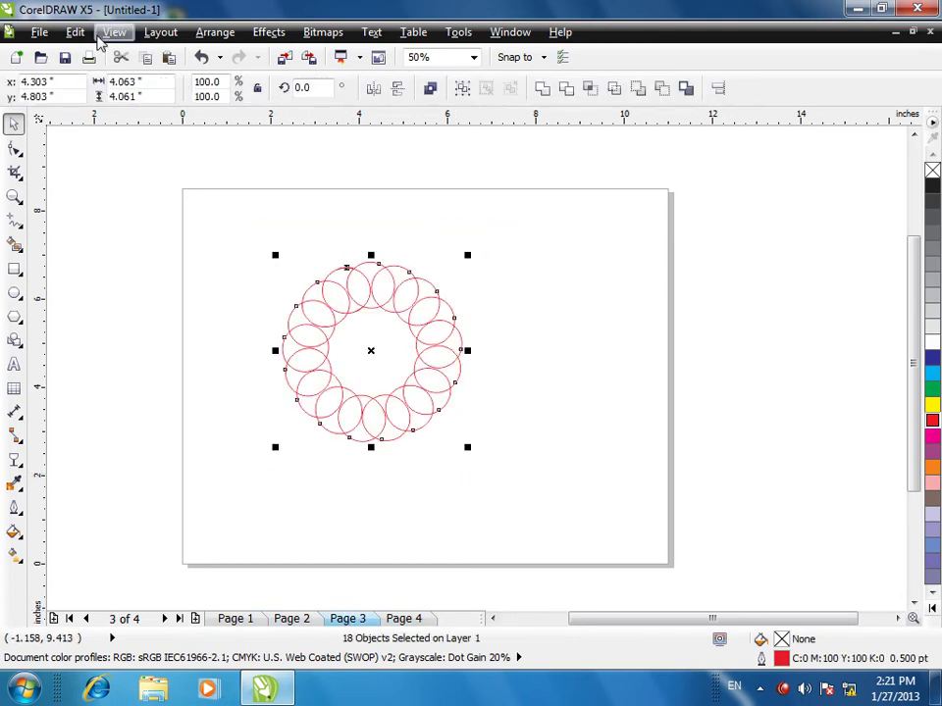
{"action": "left_click", "coordinate": [75, 31]}
{"action": "left_click", "coordinate": [116, 145]}
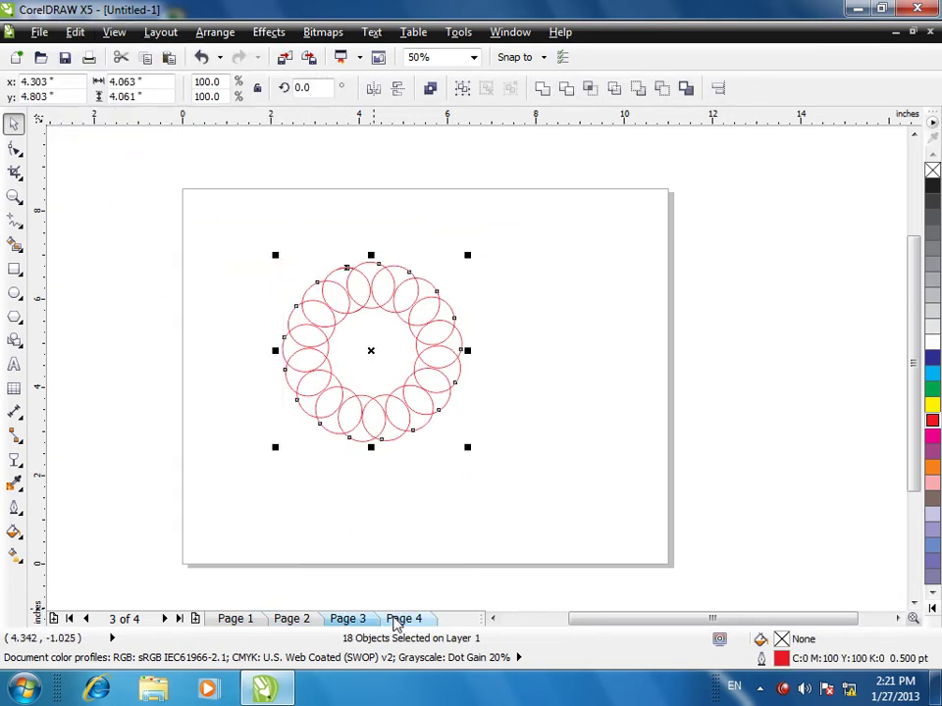
{"action": "left_click", "coordinate": [397, 620]}
{"action": "left_click", "coordinate": [108, 32]}
{"action": "mouse_move", "coordinate": [75, 32]}
{"action": "left_click", "coordinate": [98, 159]}
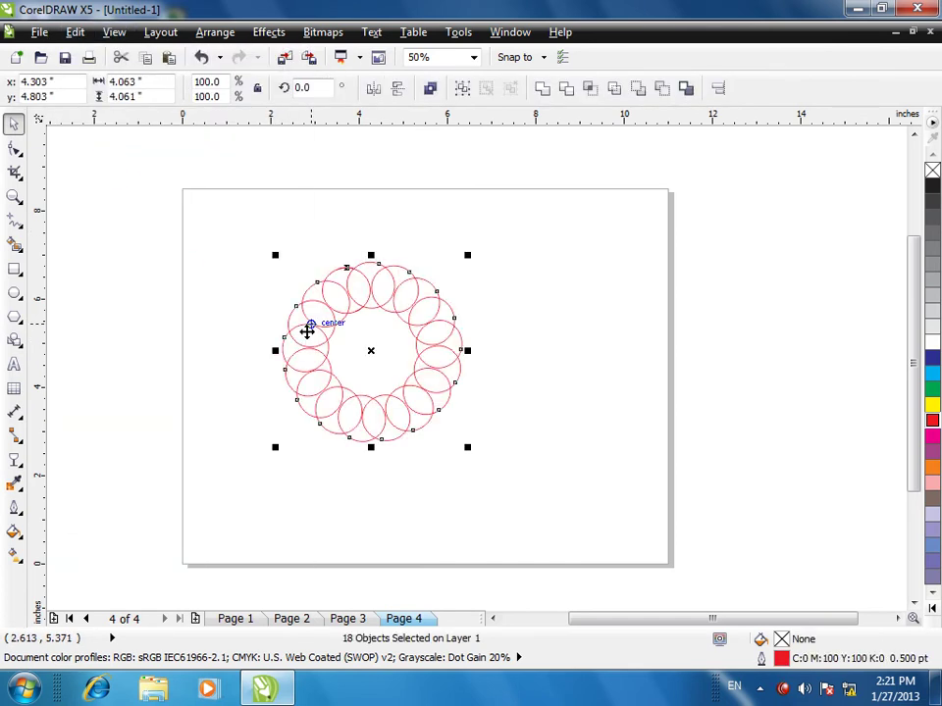
{"action": "left_click", "coordinate": [517, 381]}
{"action": "left_click", "coordinate": [75, 31]}
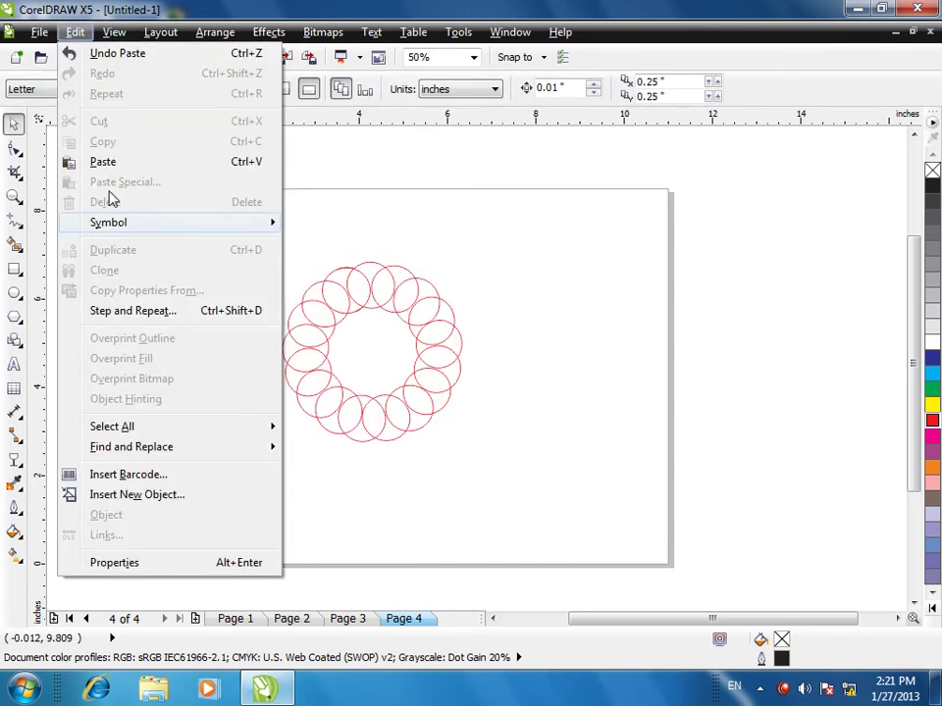
{"action": "left_click", "coordinate": [495, 489]}
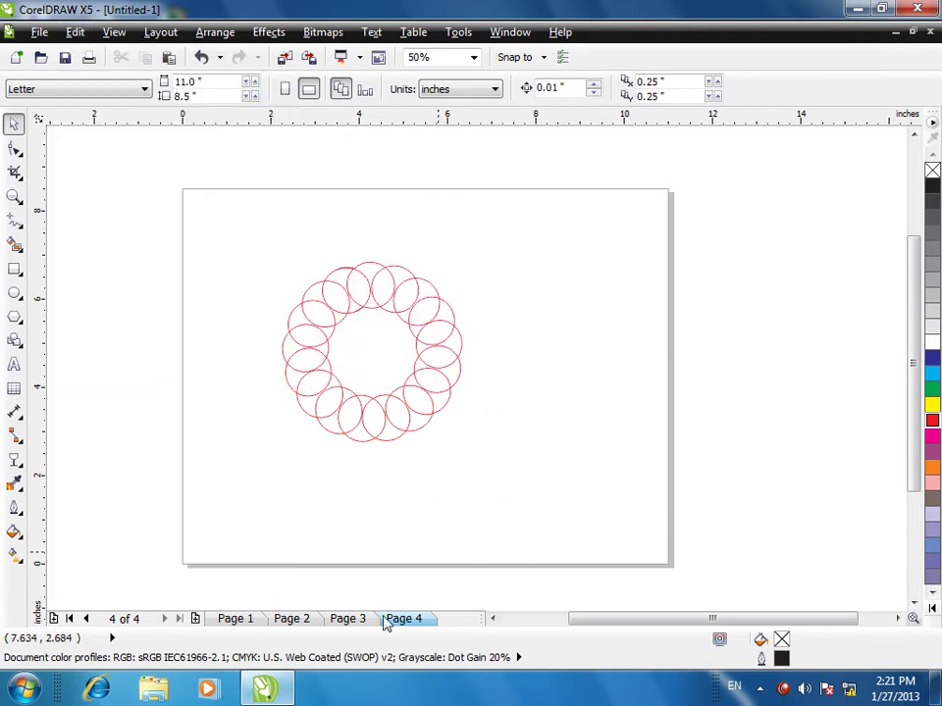
{"action": "left_click", "coordinate": [265, 689]}
{"action": "left_click", "coordinate": [265, 690]}
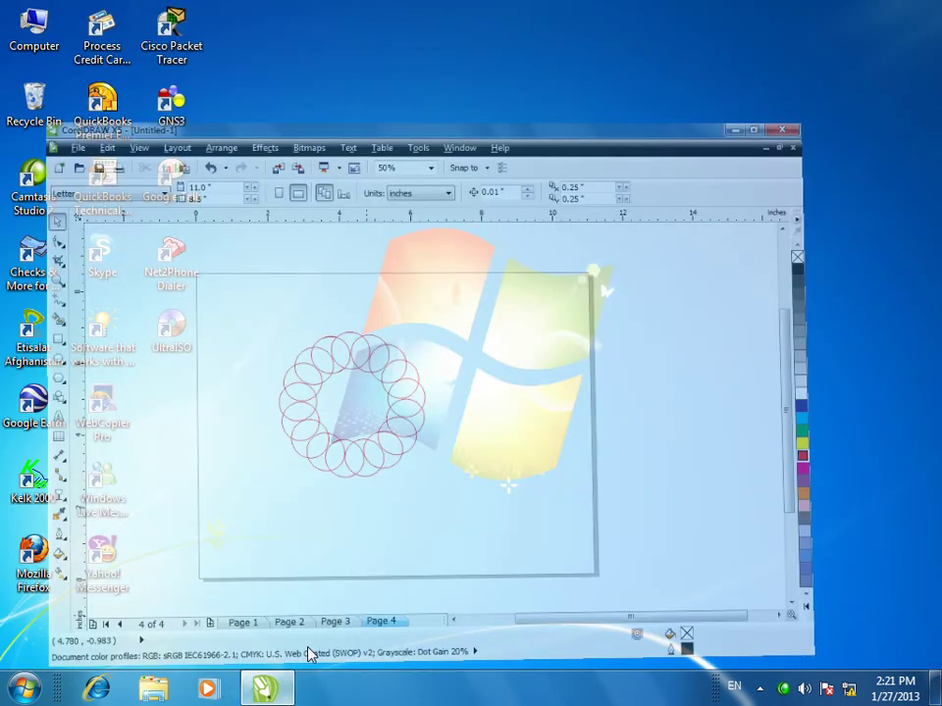
Step: Go to page 2 of the drawing and start Microsoft Word by running winword
{"action": "left_click", "coordinate": [296, 618]}
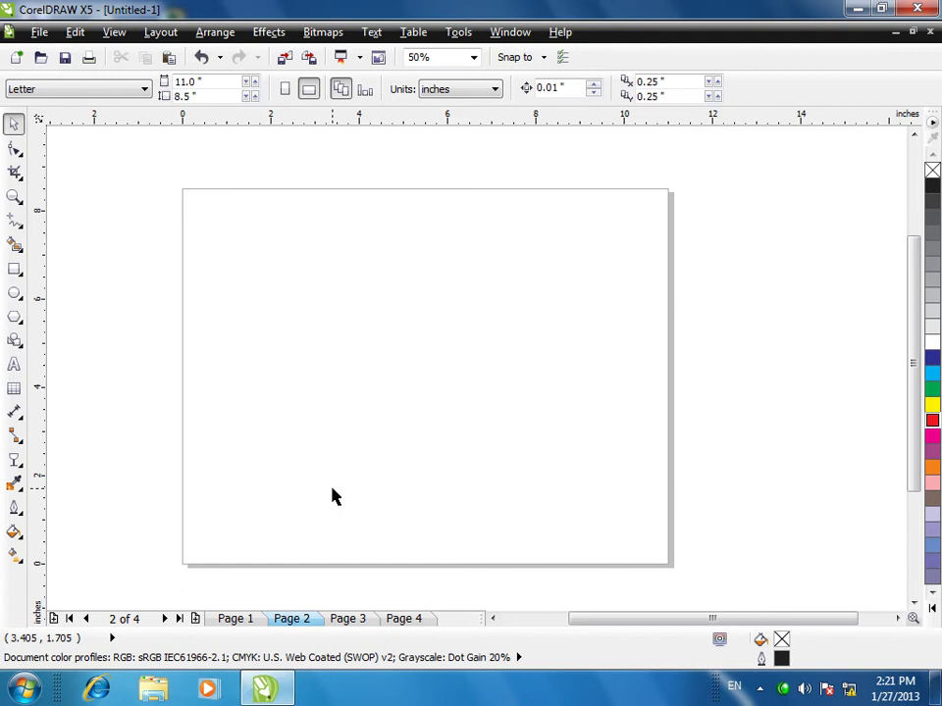
{"action": "left_click", "coordinate": [291, 683]}
{"action": "key", "text": "super+r"}
{"action": "type", "text": "winword"}
{"action": "key", "text": "Return"}
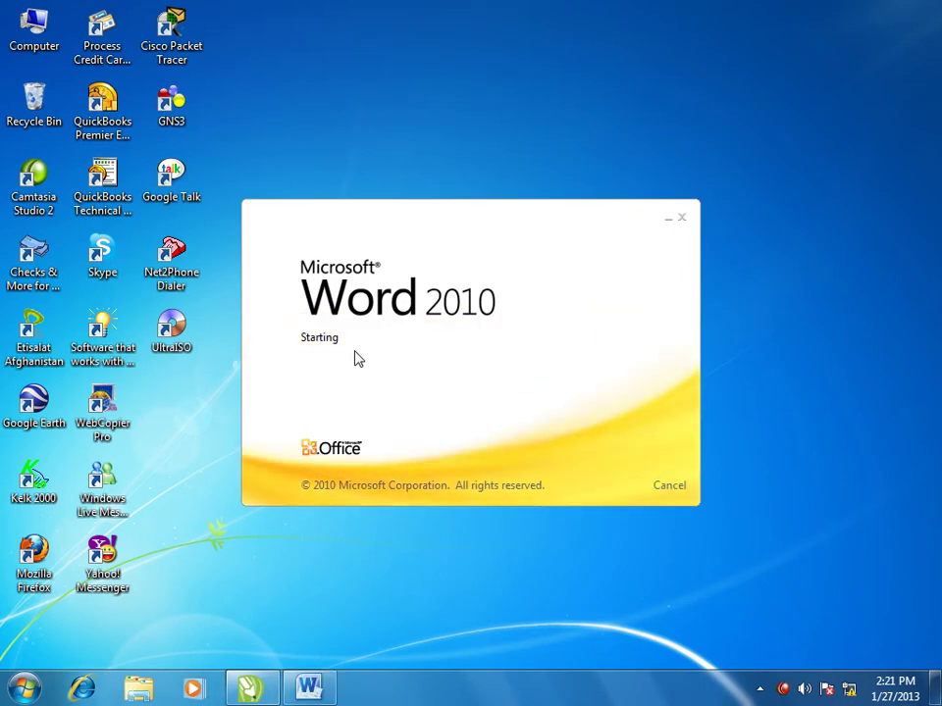
Step: Generate one paragraph of sample text with =rand(1), then save the document to the Desktop as 1 and close it
{"action": "type", "text": "=rand(1)"}
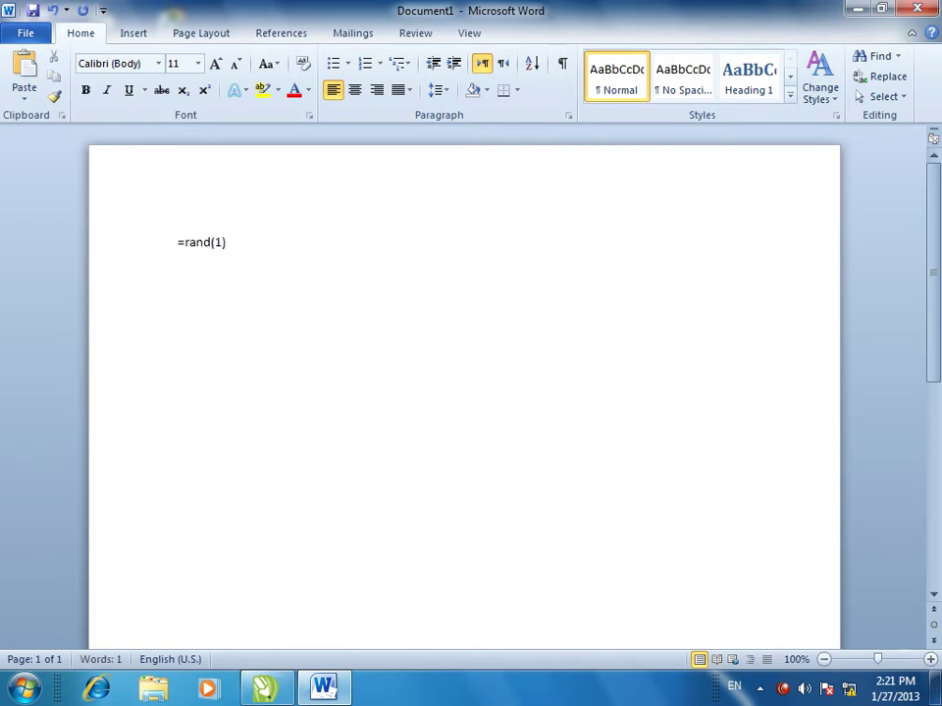
{"action": "key", "text": "Return"}
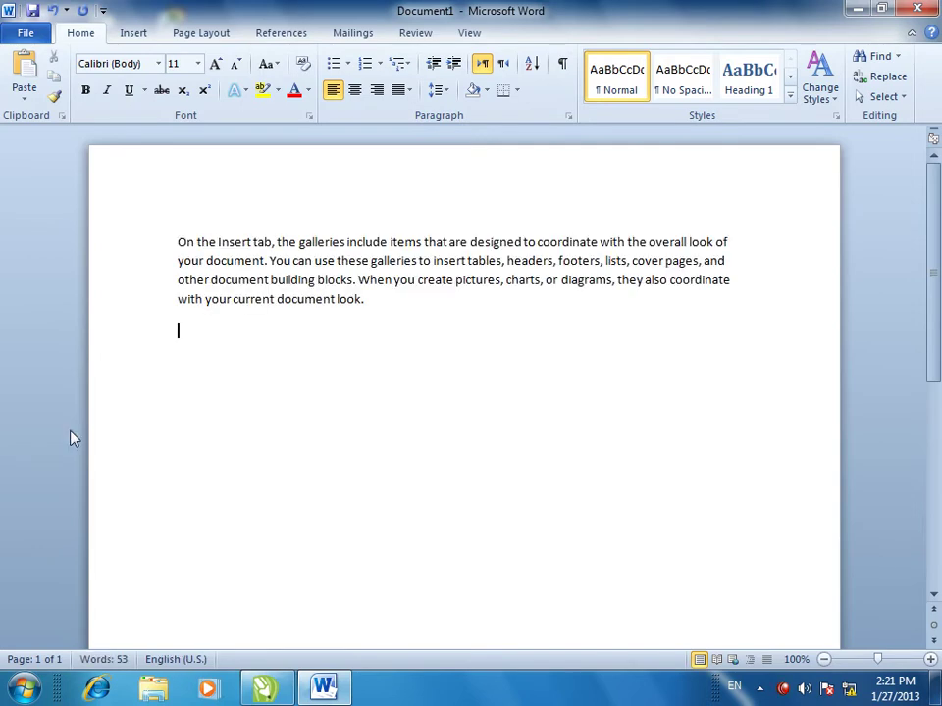
{"action": "key", "text": "ctrl+s"}
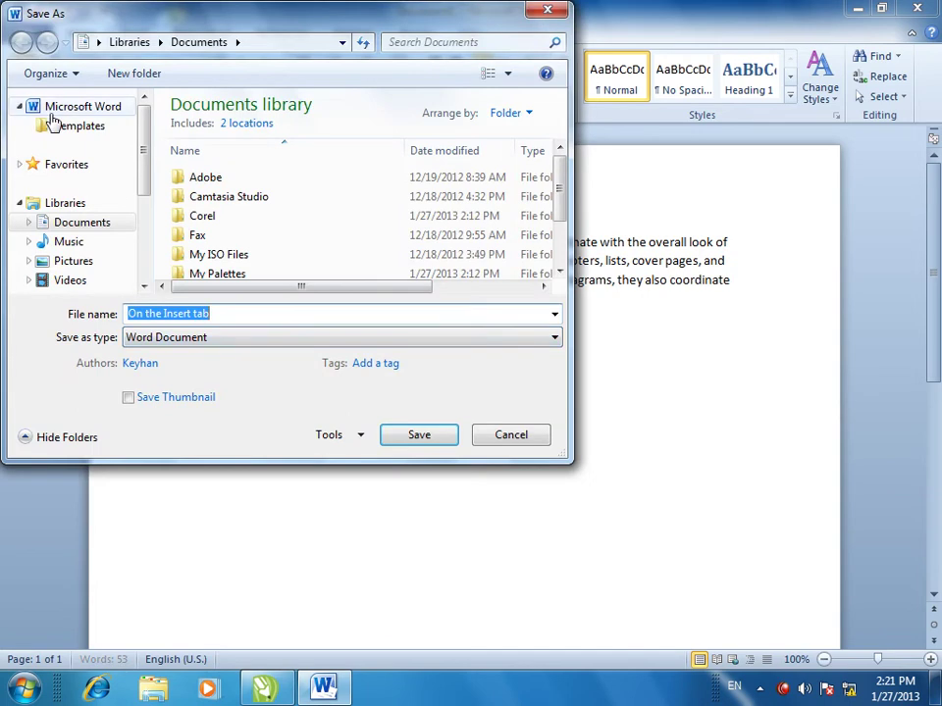
{"action": "left_click", "coordinate": [54, 122]}
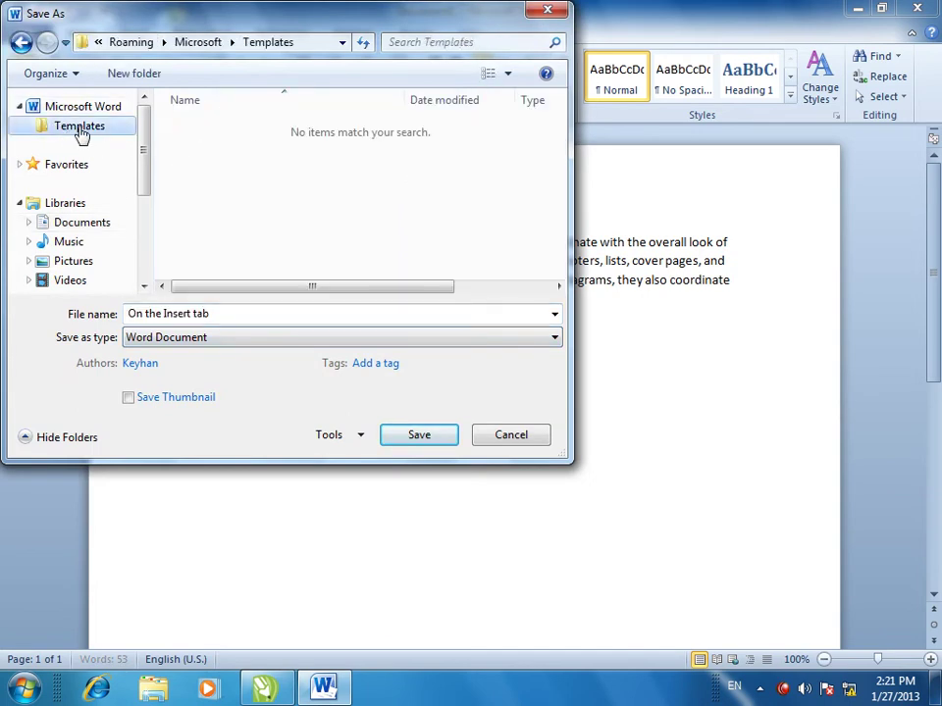
{"action": "left_click", "coordinate": [63, 164]}
{"action": "double_click", "coordinate": [225, 105]}
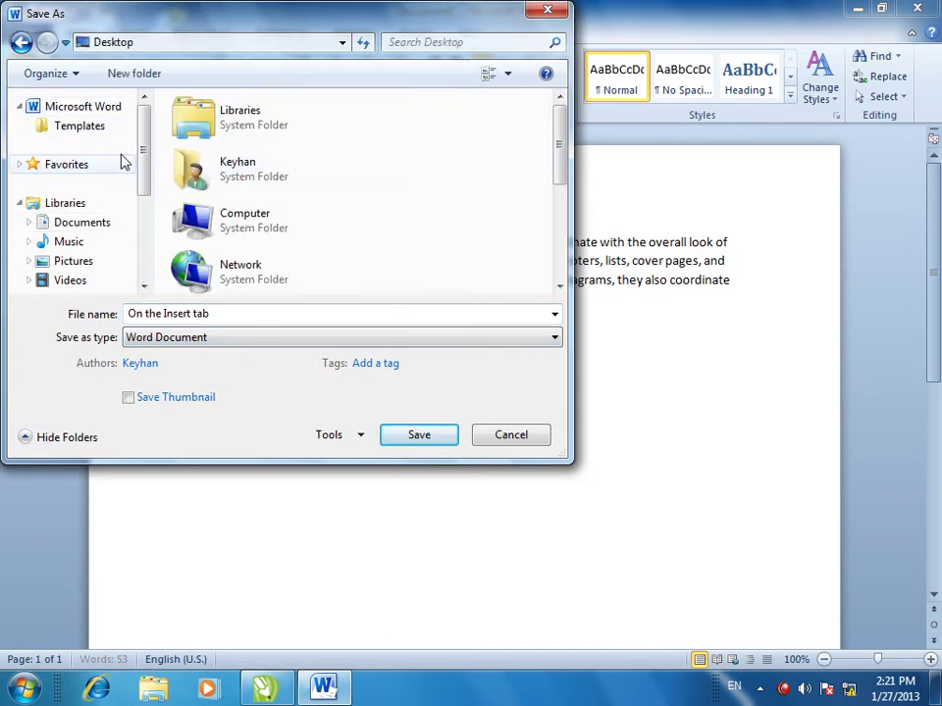
{"action": "left_click", "coordinate": [196, 314]}
{"action": "type", "text": "1"}
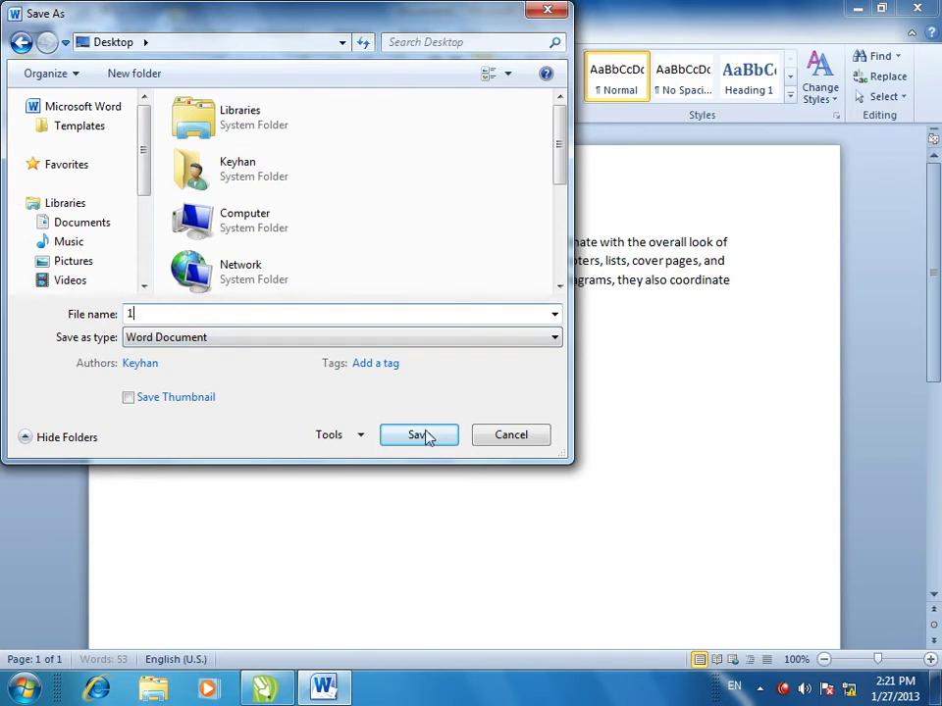
{"action": "left_click", "coordinate": [425, 438]}
{"action": "left_click", "coordinate": [934, 9]}
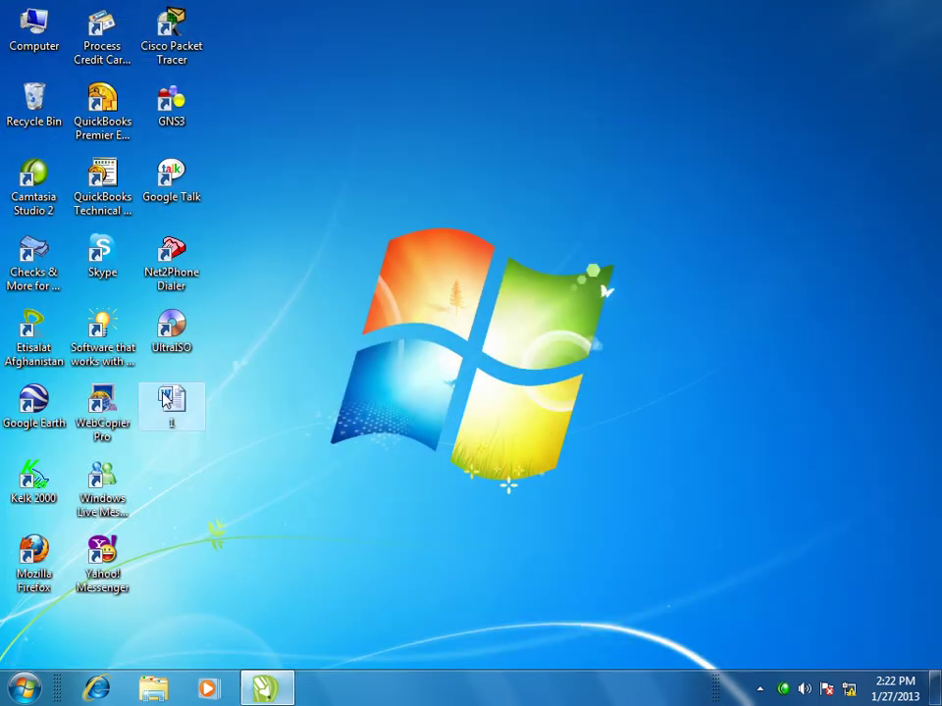
Step: Copy the Word file 1 from the desktop and insert it on page 2 in CorelDRAW as a Paste Special link
{"action": "right_click", "coordinate": [165, 397]}
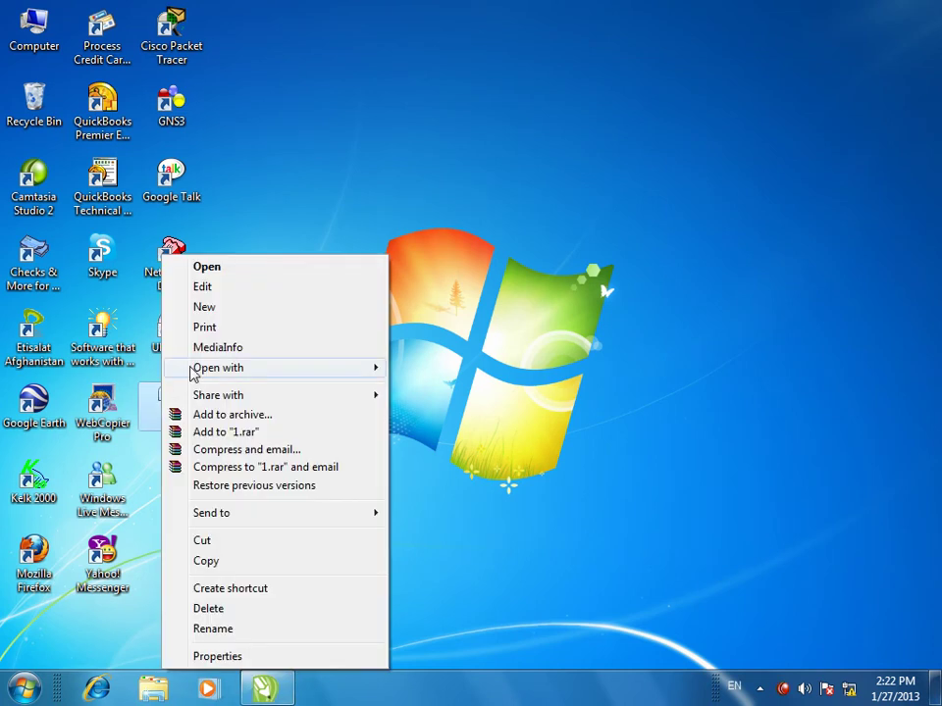
{"action": "left_click", "coordinate": [216, 567]}
{"action": "left_click", "coordinate": [263, 690]}
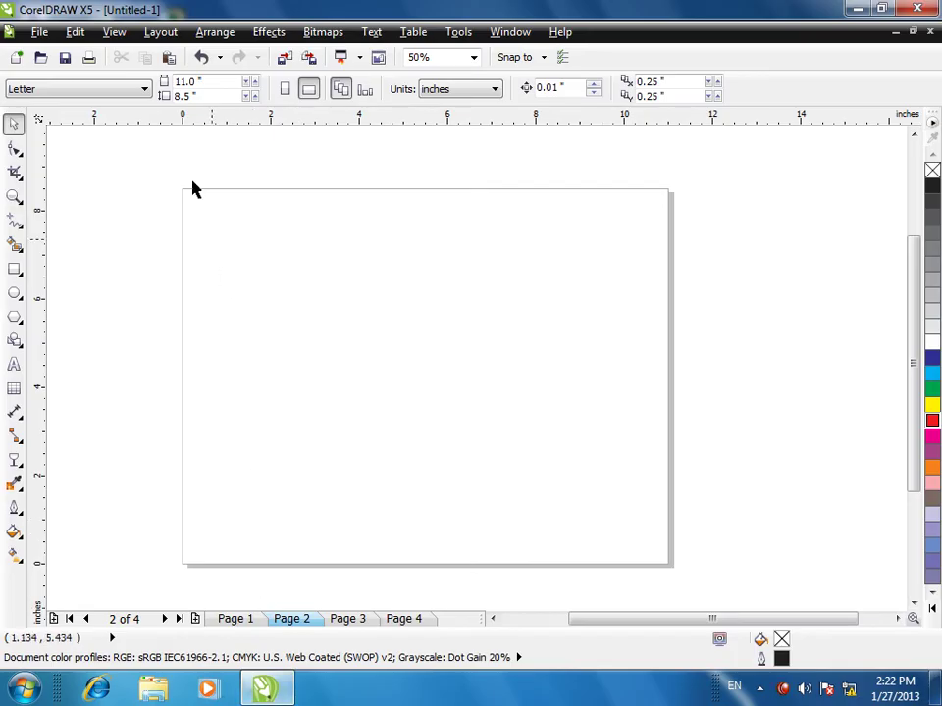
{"action": "left_click", "coordinate": [74, 31]}
{"action": "left_click", "coordinate": [101, 181]}
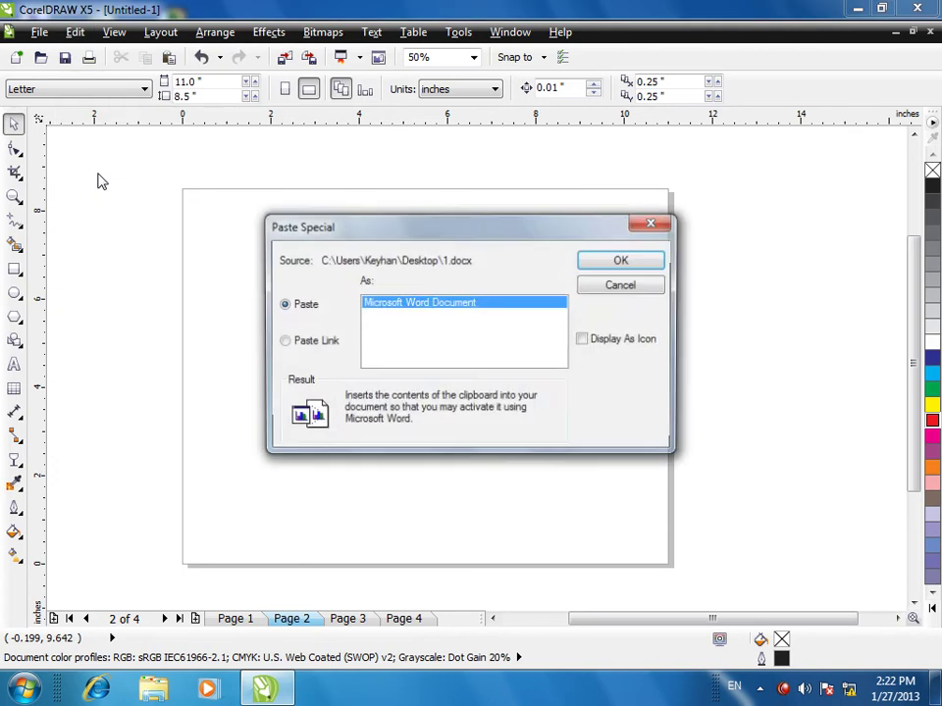
{"action": "left_click", "coordinate": [311, 349]}
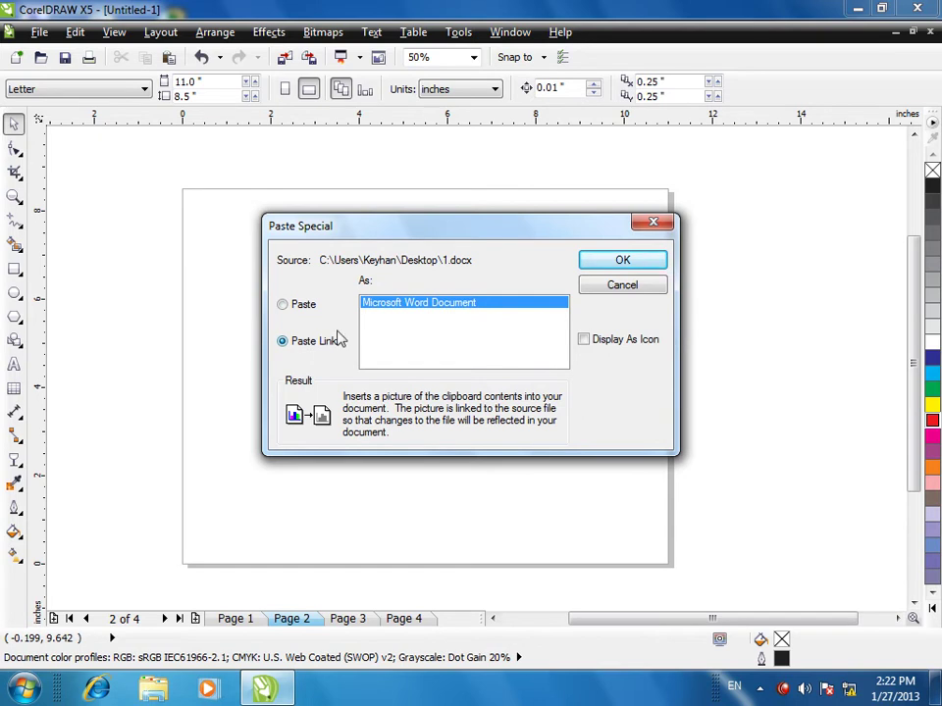
{"action": "left_click", "coordinate": [613, 262]}
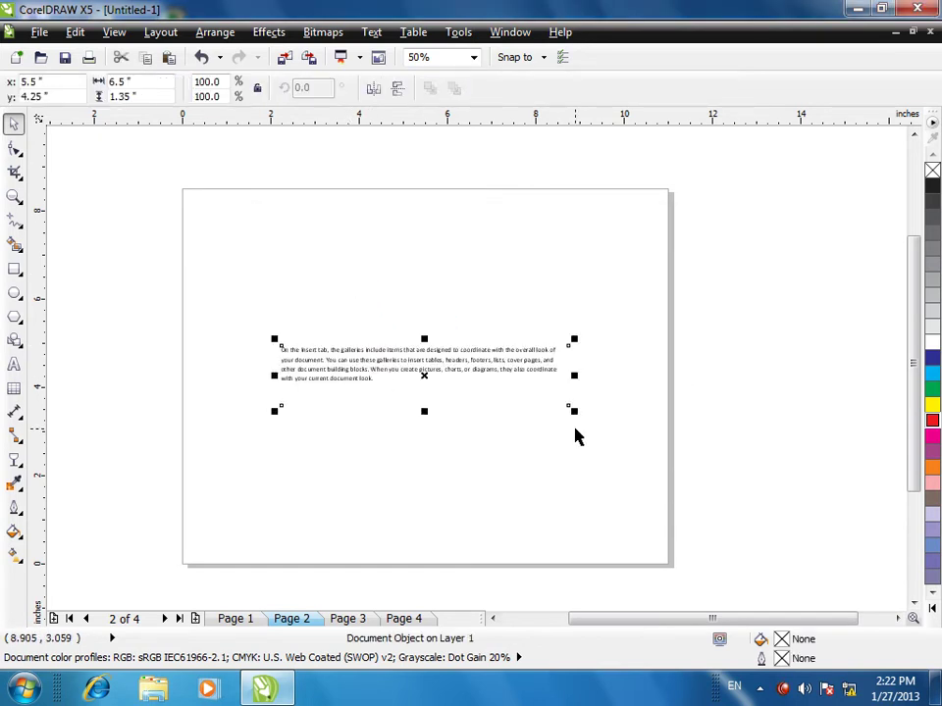
Step: Open the desktop document 1 in Word, colour its whole paragraph red, and save and close the file
{"action": "left_click", "coordinate": [262, 690]}
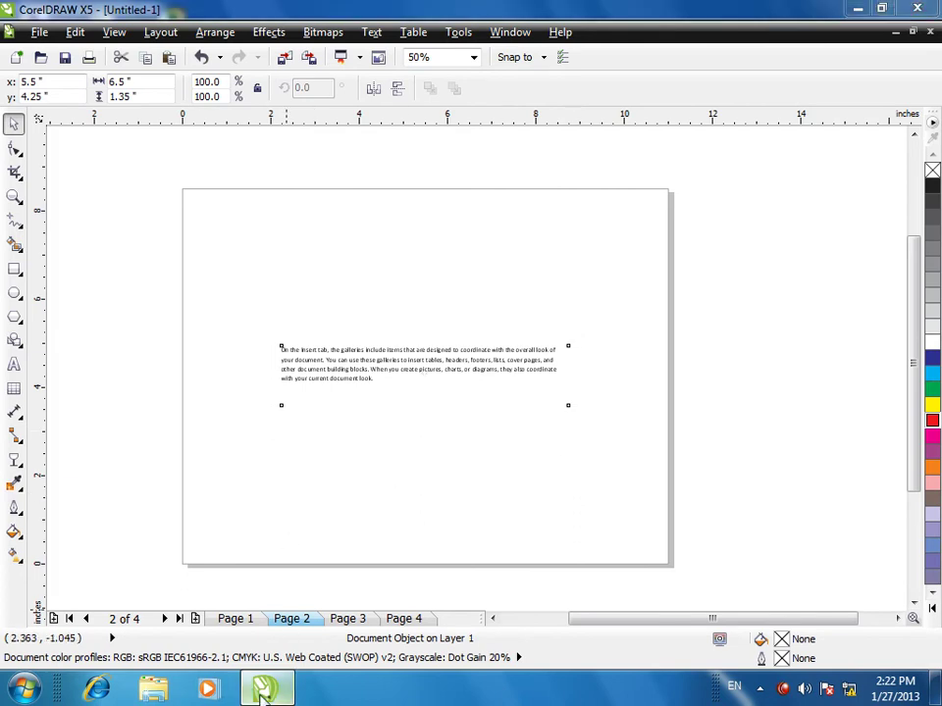
{"action": "double_click", "coordinate": [172, 403]}
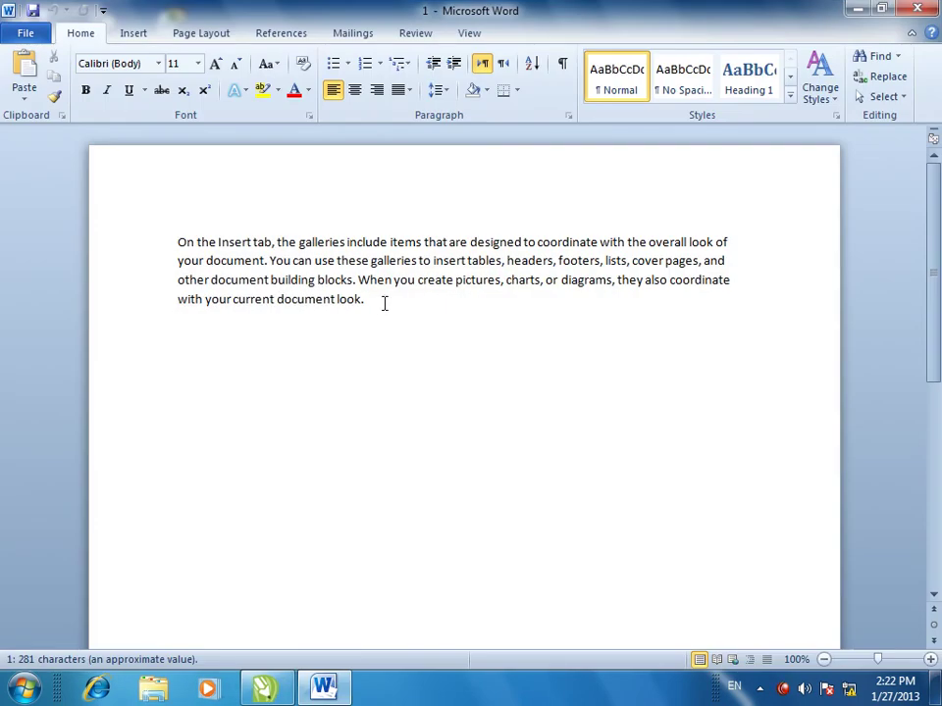
{"action": "left_click_drag", "start_coordinate": [383, 303], "coordinate": [151, 238]}
{"action": "left_click", "coordinate": [295, 90]}
{"action": "left_click", "coordinate": [414, 336]}
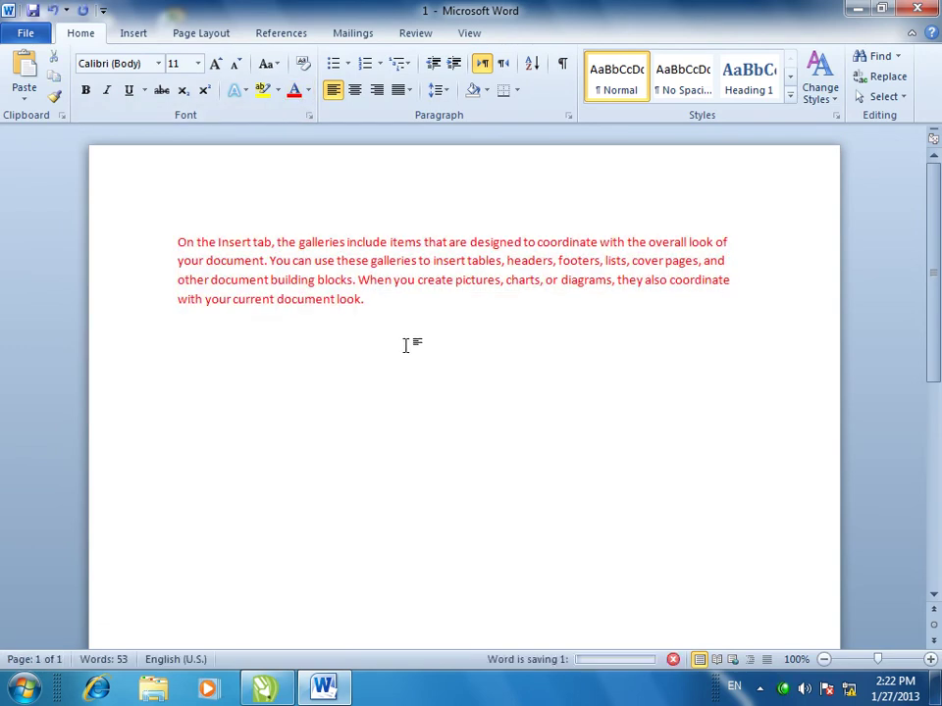
{"action": "left_click", "coordinate": [918, 7]}
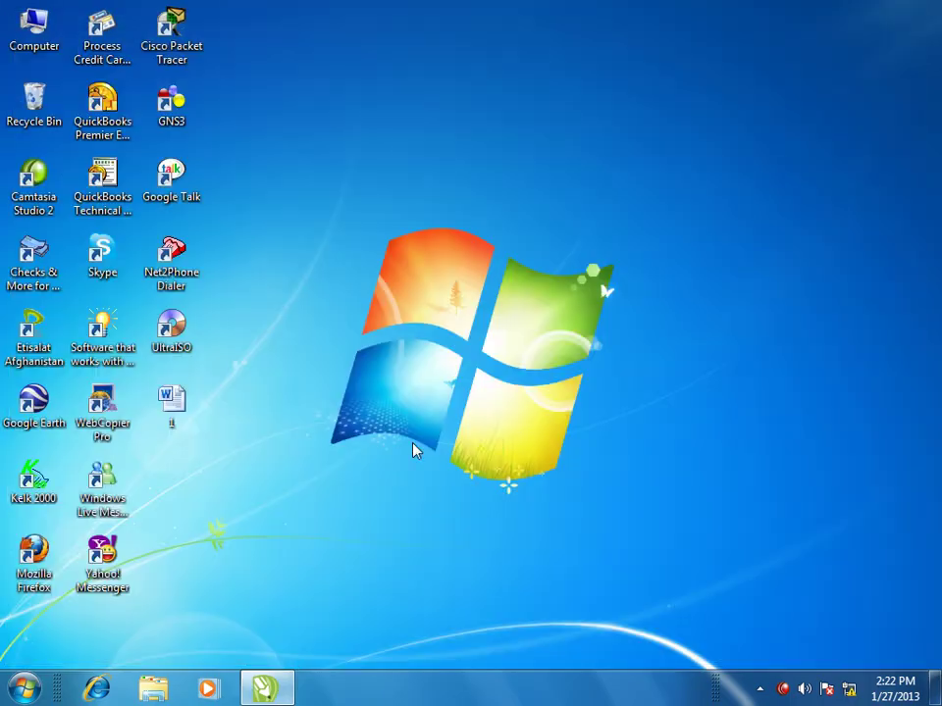
Step: Back in CorelDRAW, enlarge the linked text object to about 7.95 inches wide and update its link to 1.docx
{"action": "left_click", "coordinate": [263, 691]}
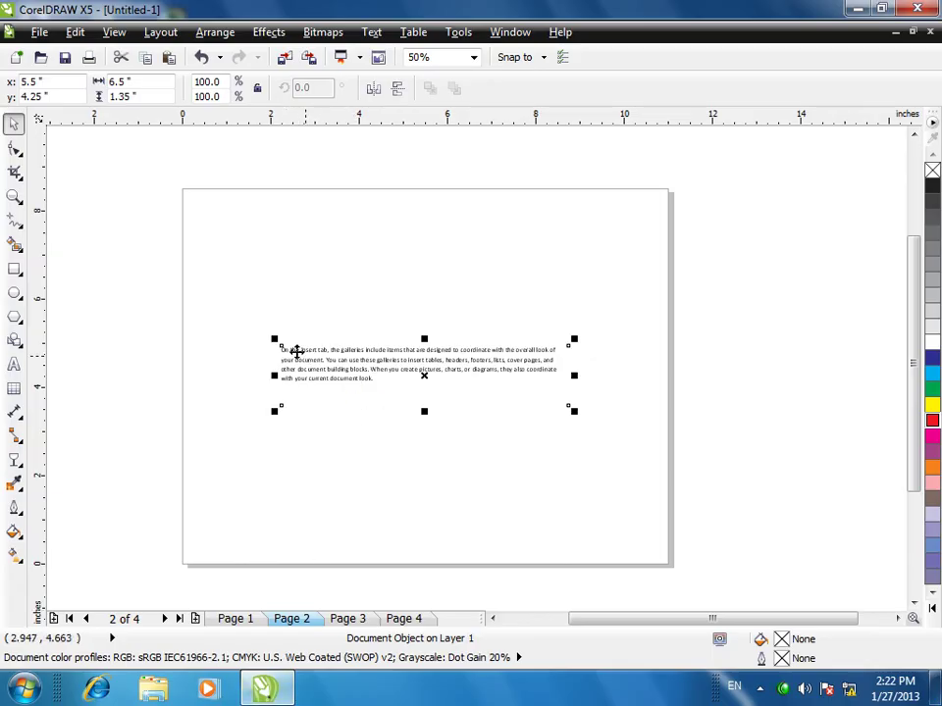
{"action": "left_click_drag", "start_coordinate": [275, 339], "coordinate": [204, 372]}
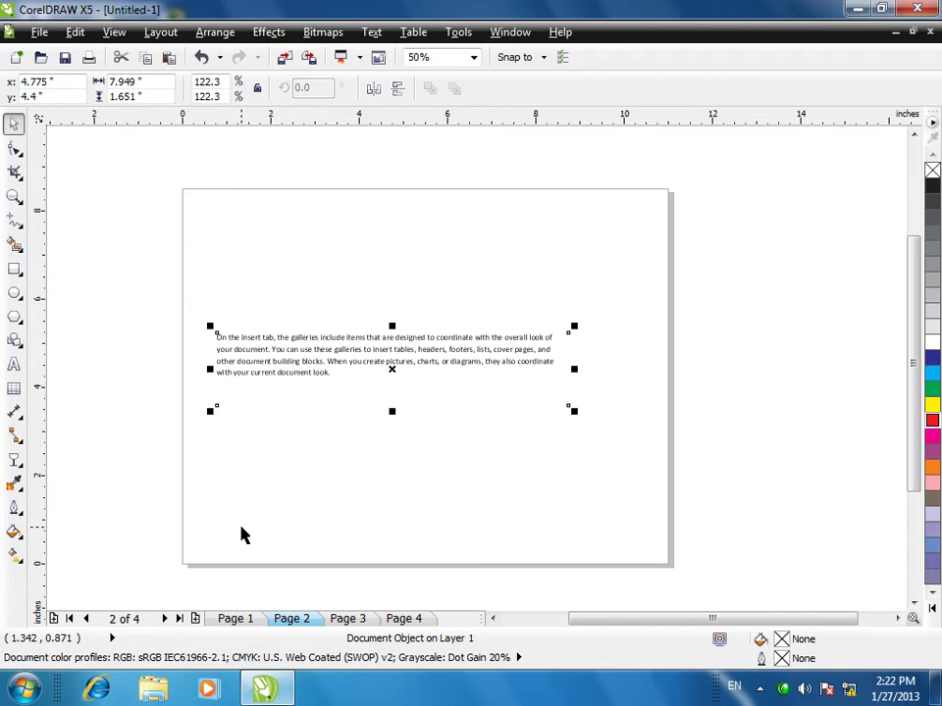
{"action": "left_click", "coordinate": [74, 31]}
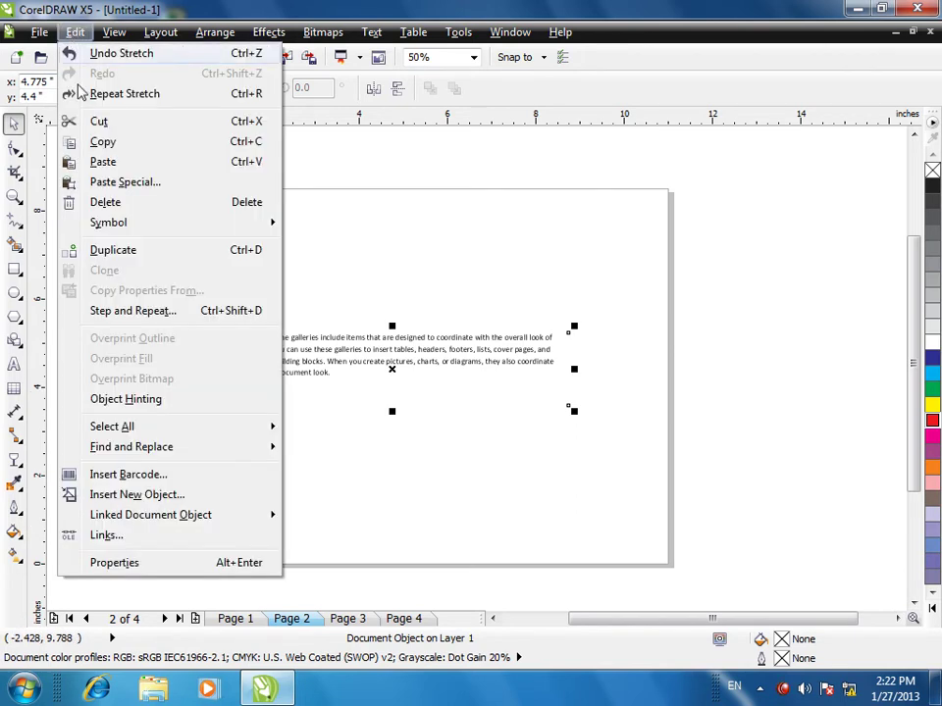
{"action": "left_click", "coordinate": [105, 536]}
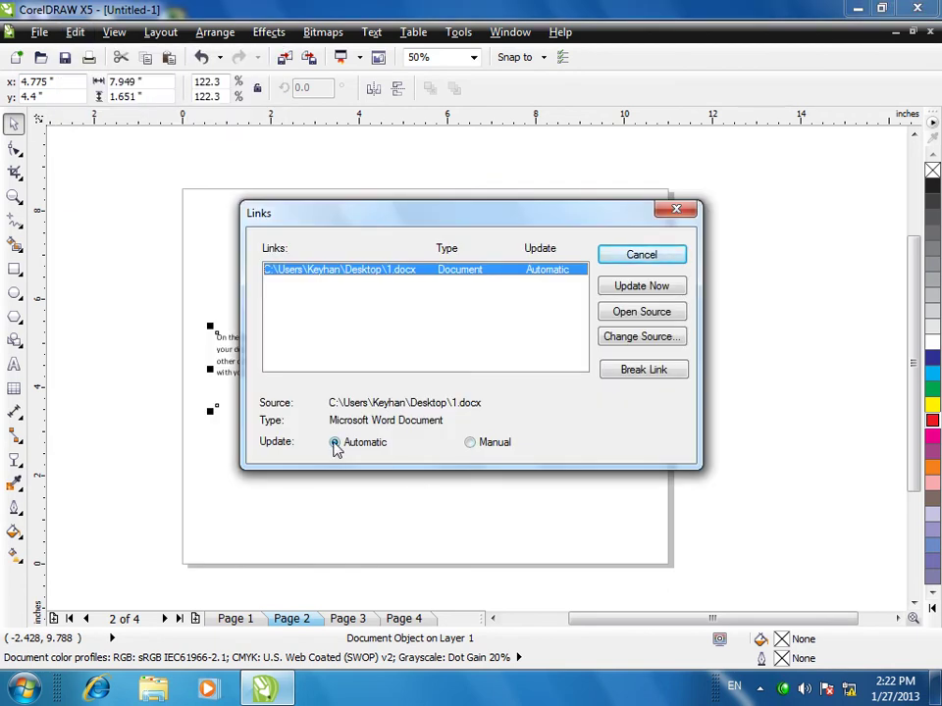
{"action": "left_click", "coordinate": [624, 291]}
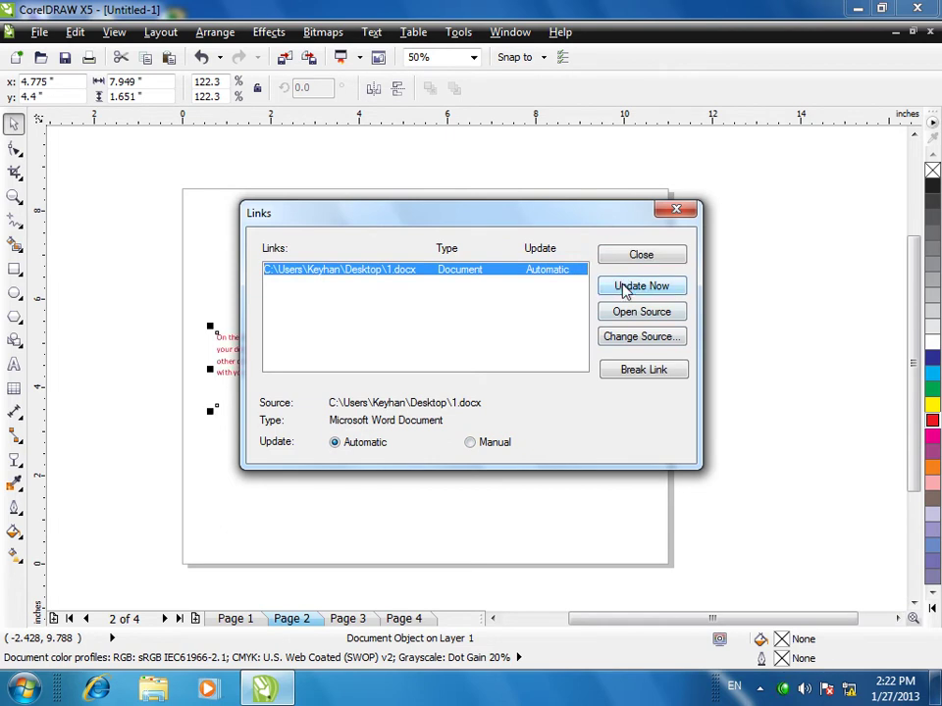
{"action": "left_click", "coordinate": [632, 258]}
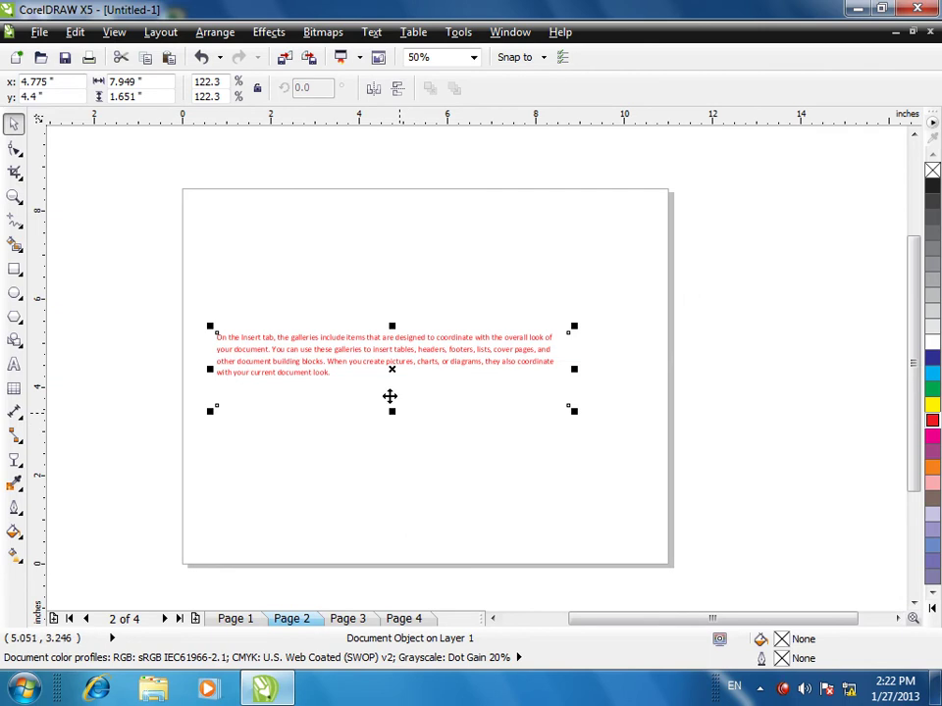
Step: Look over the Symbol commands and delete the linked text object from page 2
{"action": "left_click", "coordinate": [75, 31]}
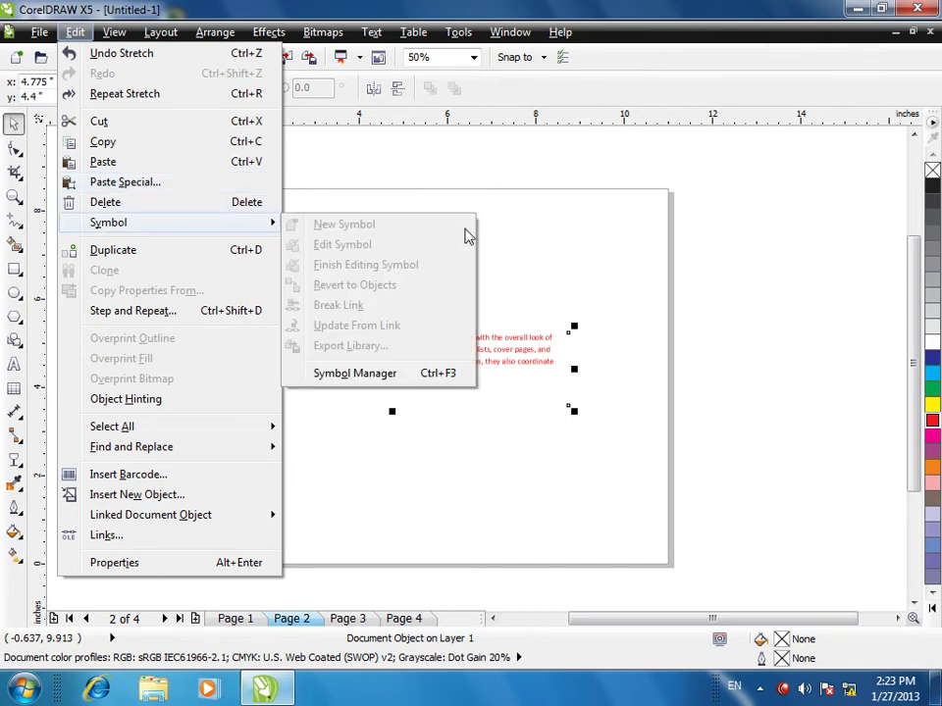
{"action": "left_click", "coordinate": [545, 248]}
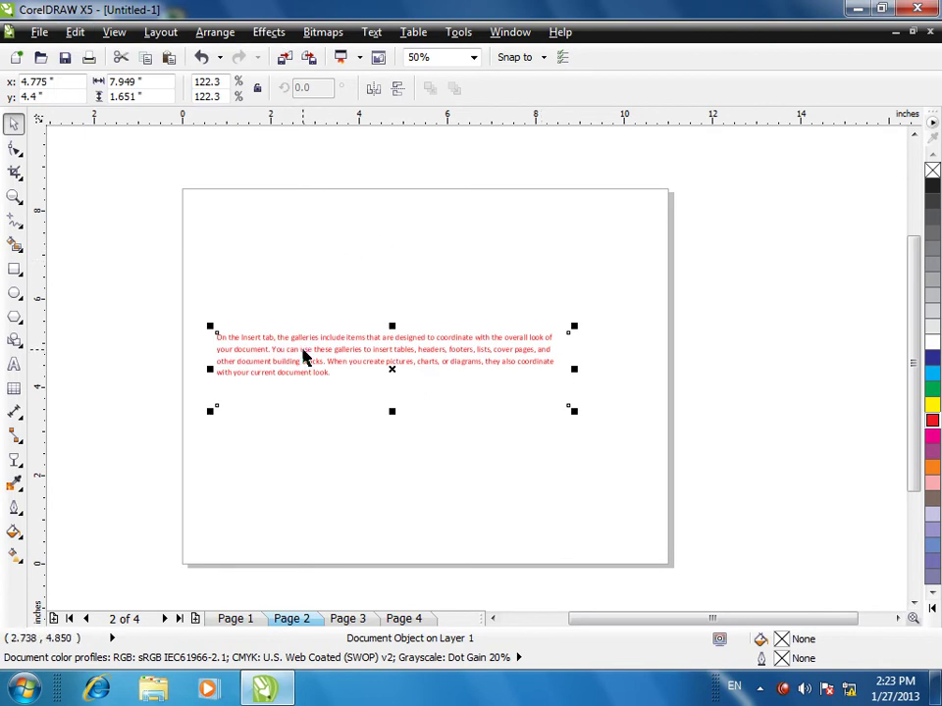
{"action": "key", "text": "Delete"}
Step: Draw five rectangles of different sizes across page 2, two of them overlapping
{"action": "left_click", "coordinate": [15, 269]}
{"action": "left_click_drag", "start_coordinate": [254, 268], "coordinate": [331, 349]}
{"action": "left_click_drag", "start_coordinate": [362, 274], "coordinate": [470, 362]}
{"action": "left_click_drag", "start_coordinate": [486, 261], "coordinate": [586, 389]}
{"action": "left_click_drag", "start_coordinate": [415, 362], "coordinate": [504, 470]}
{"action": "left_click_drag", "start_coordinate": [283, 407], "coordinate": [360, 512]}
Step: Select all five rectangles on page 2 and remove them with the Delete command
{"action": "left_click", "coordinate": [15, 123]}
{"action": "mouse_move", "coordinate": [185, 218]}
{"action": "left_mouse_down"}
{"action": "mouse_move", "coordinate": [630, 502]}
{"action": "mouse_move", "coordinate": [713, 515]}
{"action": "left_mouse_up"}
{"action": "left_click", "coordinate": [75, 32]}
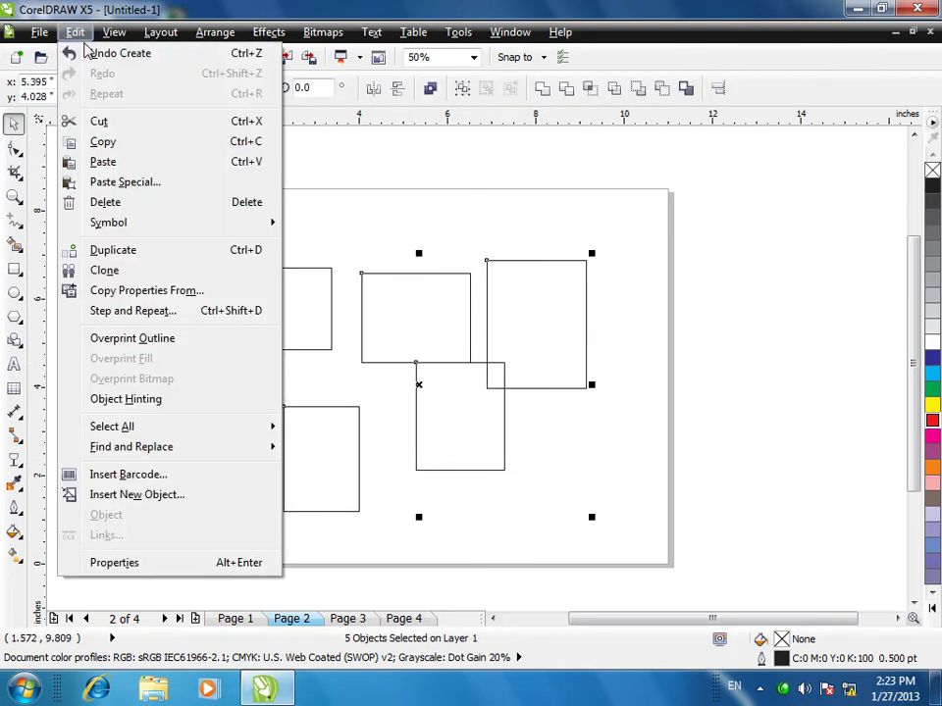
{"action": "left_click", "coordinate": [105, 202]}
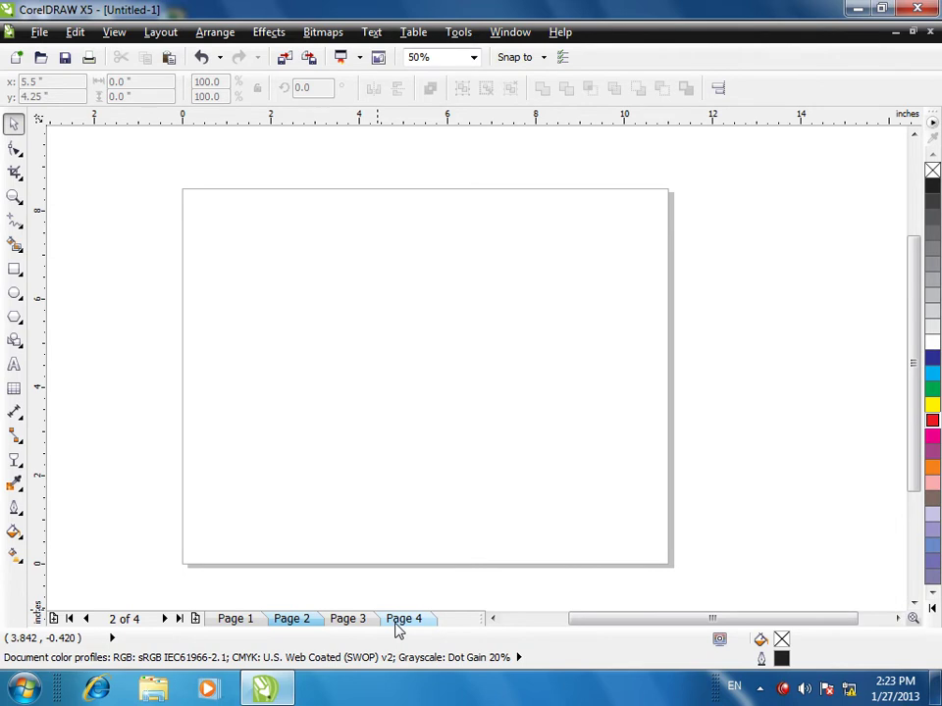
{"action": "left_click", "coordinate": [69, 33]}
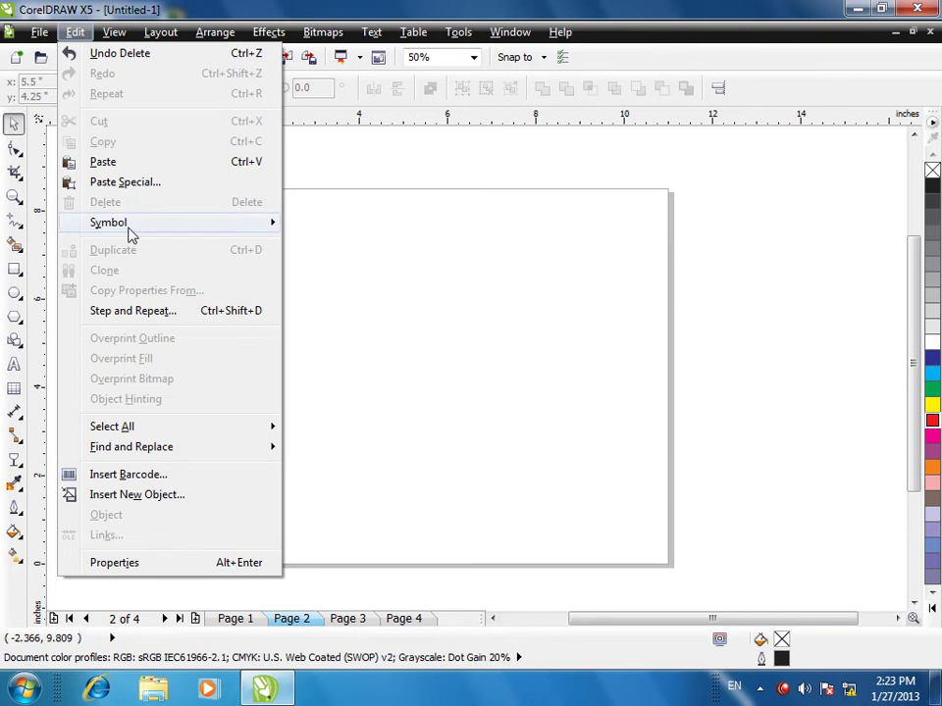
{"action": "mouse_move", "coordinate": [132, 224]}
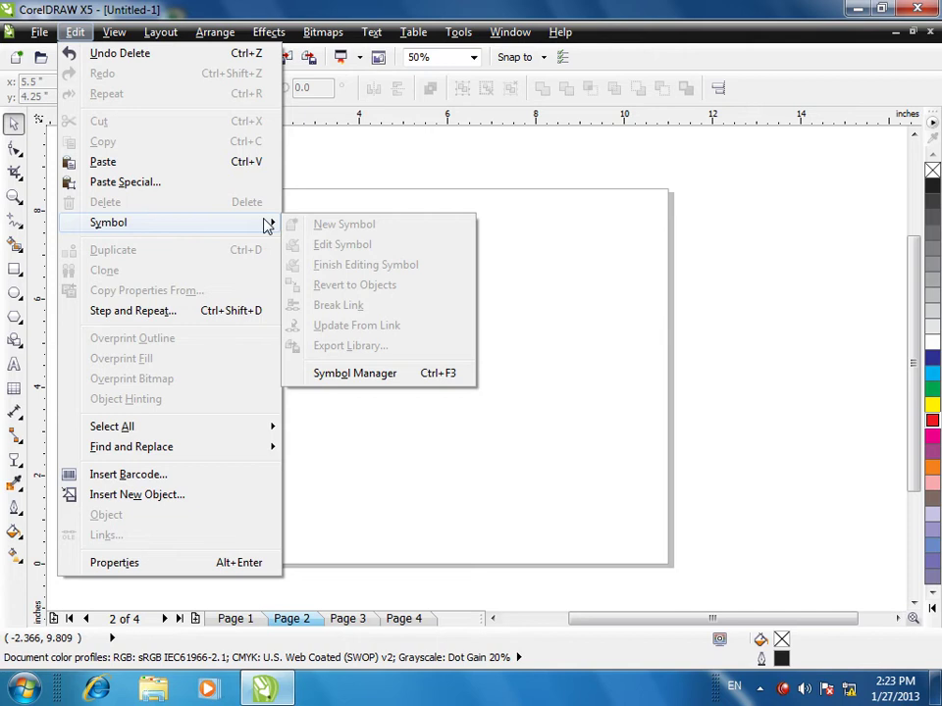
{"action": "left_click", "coordinate": [414, 473]}
Step: Delete pages 4, 3 and 2 so that the document has only page 1
{"action": "right_click", "coordinate": [399, 618]}
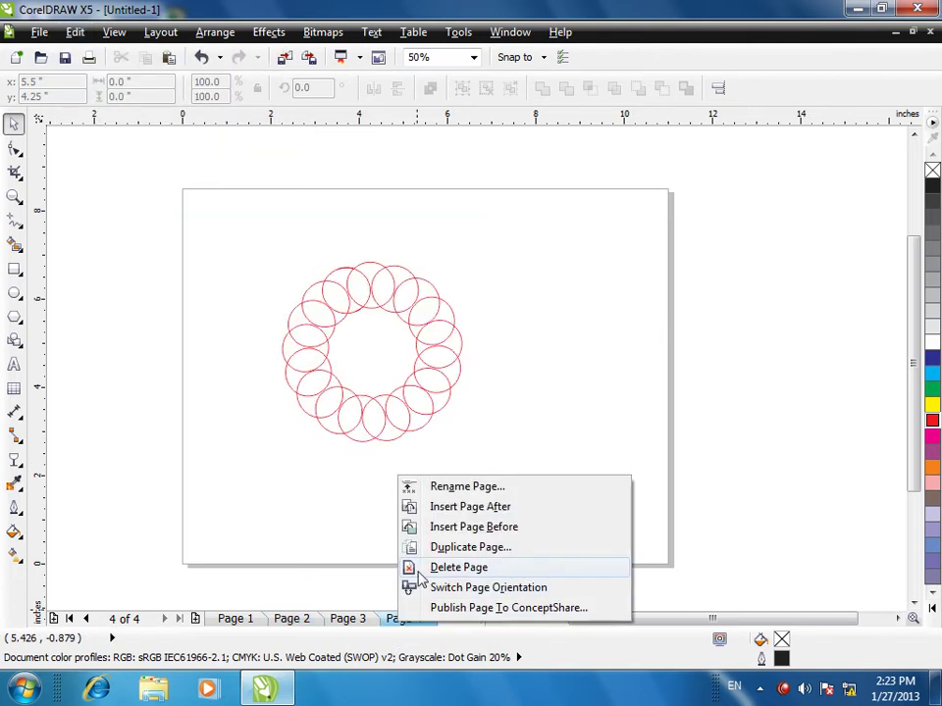
{"action": "left_click", "coordinate": [458, 567]}
{"action": "right_click", "coordinate": [369, 618]}
{"action": "left_click", "coordinate": [359, 599]}
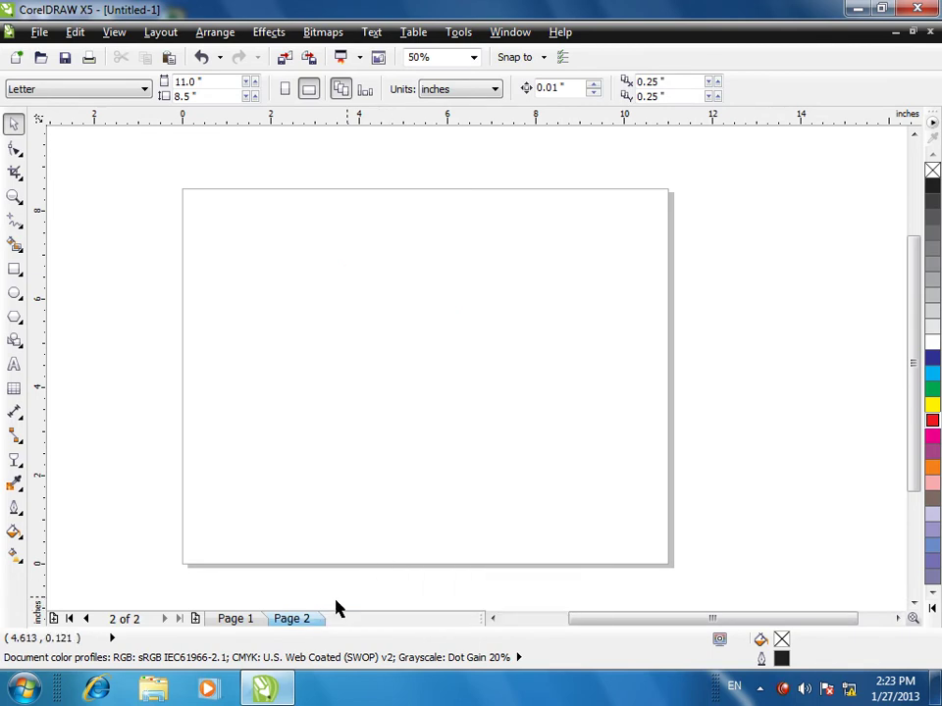
{"action": "right_click", "coordinate": [309, 618]}
{"action": "left_click", "coordinate": [343, 561]}
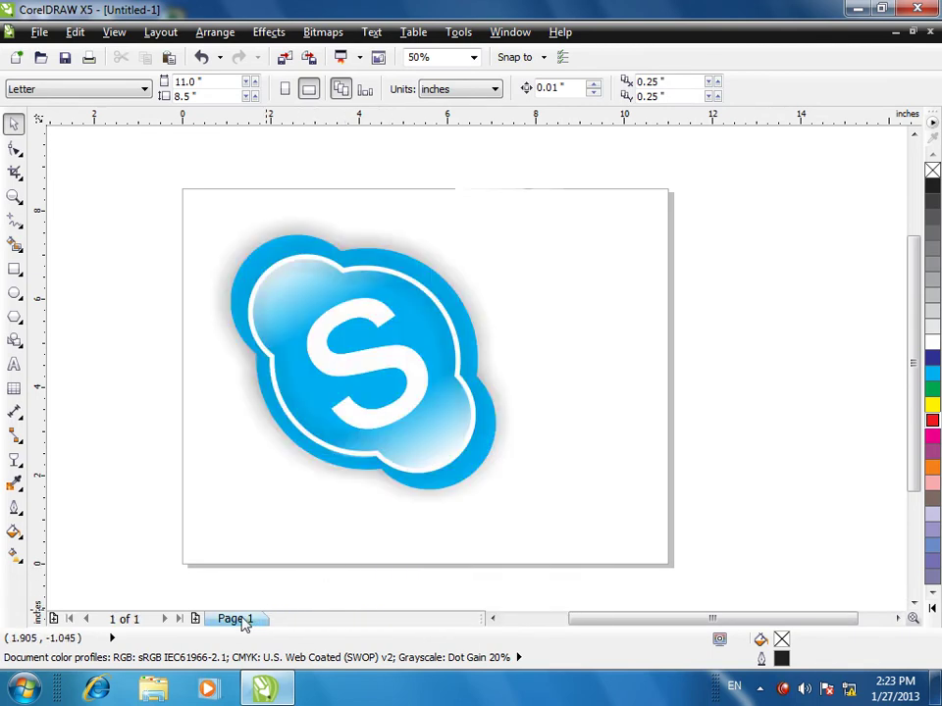
Step: Try deleting every object on page 1, and undo the deletion
{"action": "left_click", "coordinate": [421, 414]}
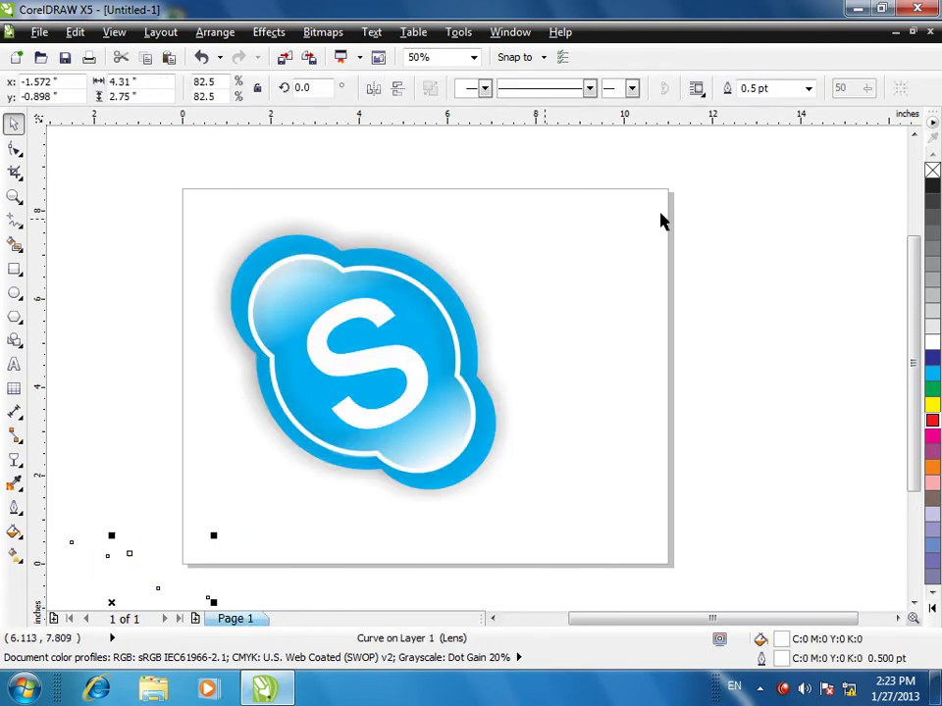
{"action": "key", "text": "ctrl+a"}
{"action": "key", "text": "Delete"}
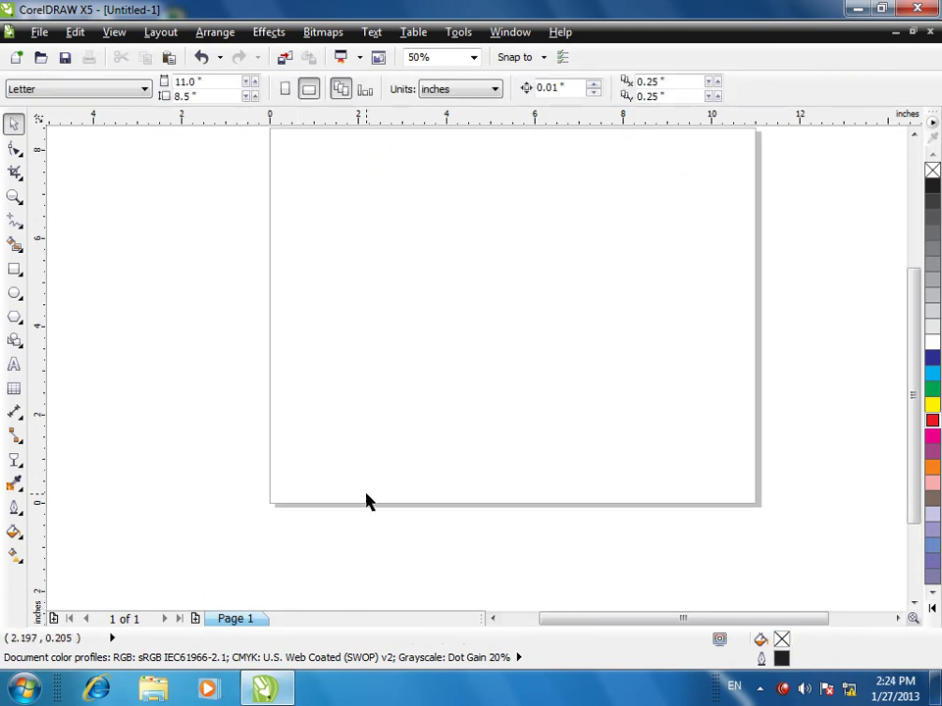
{"action": "key", "text": "ctrl+z"}
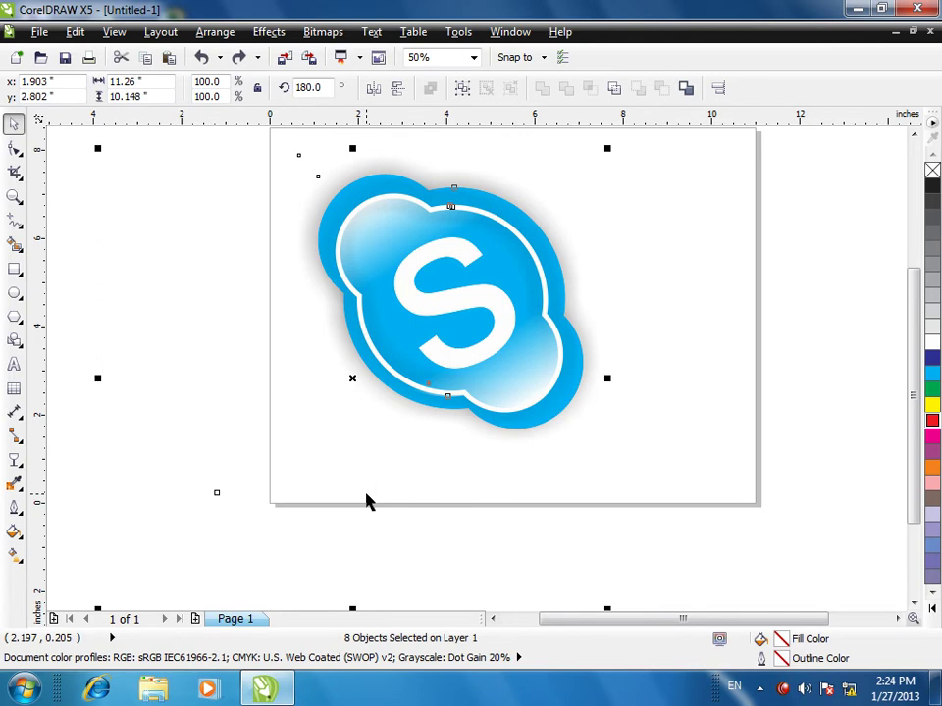
Step: Select all the pieces that form the Skype logo and group them
{"action": "key", "text": "Tab"}
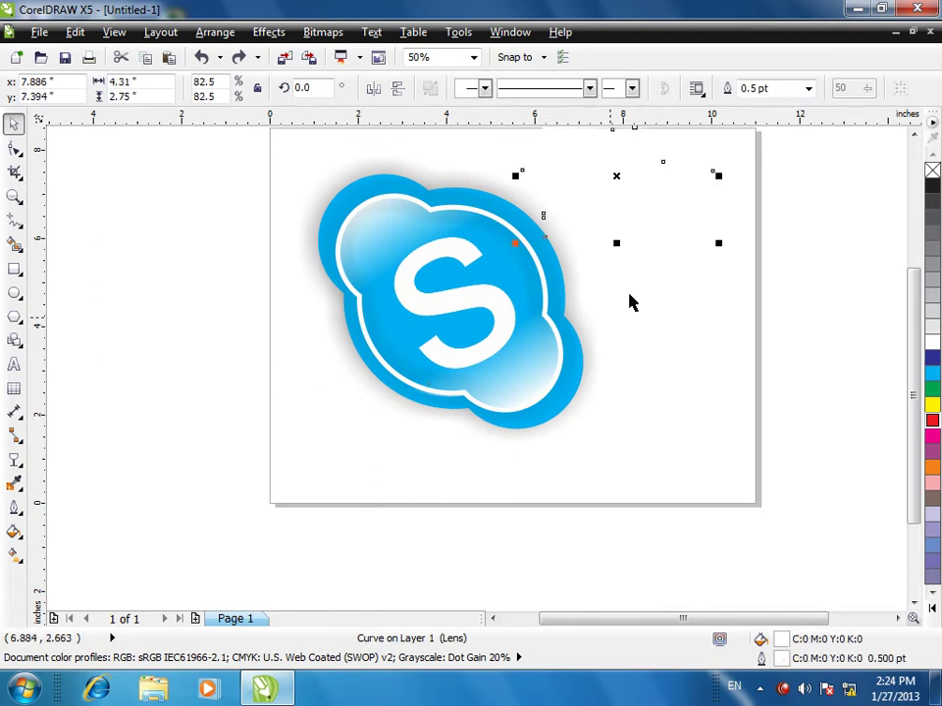
{"action": "left_click", "coordinate": [660, 212]}
{"action": "left_click", "coordinate": [607, 203]}
{"action": "left_click", "coordinate": [578, 256]}
{"action": "left_click_drag", "start_coordinate": [287, 164], "coordinate": [664, 427]}
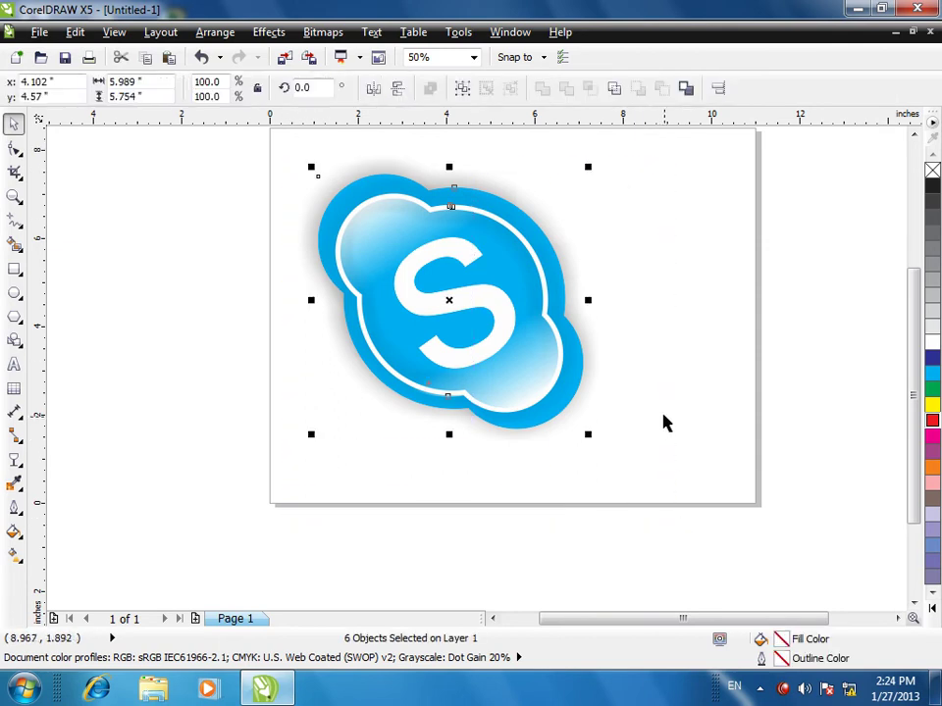
{"action": "key", "text": "ctrl+g"}
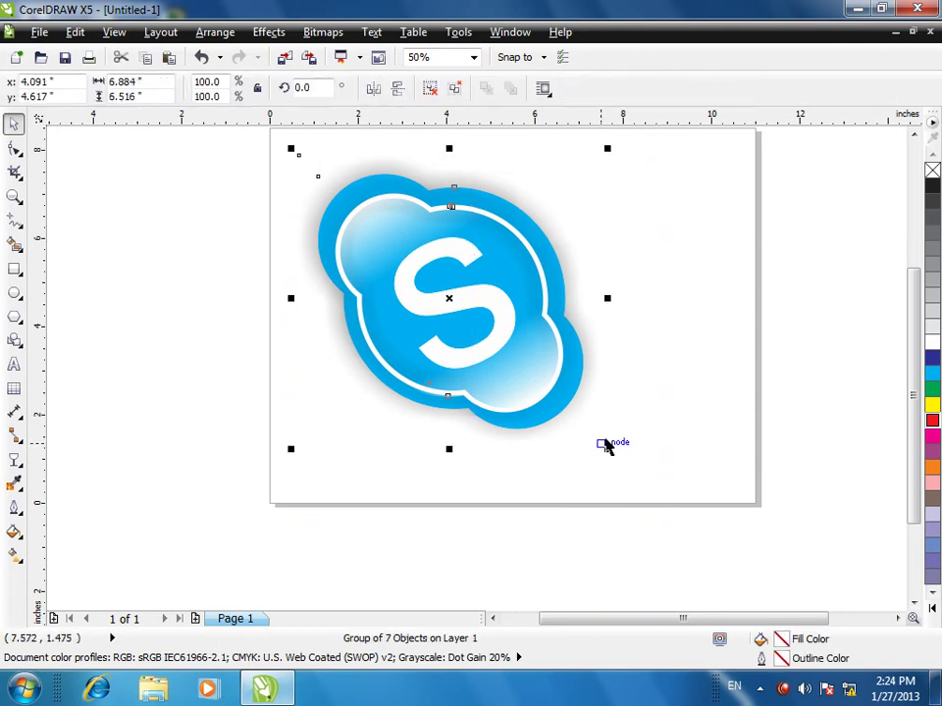
Step: Scale the logo group down proportionally toward the page's upper-left area, to about 3.46 by 3.28 inches
{"action": "left_click_drag", "start_coordinate": [606, 447], "coordinate": [443, 368]}
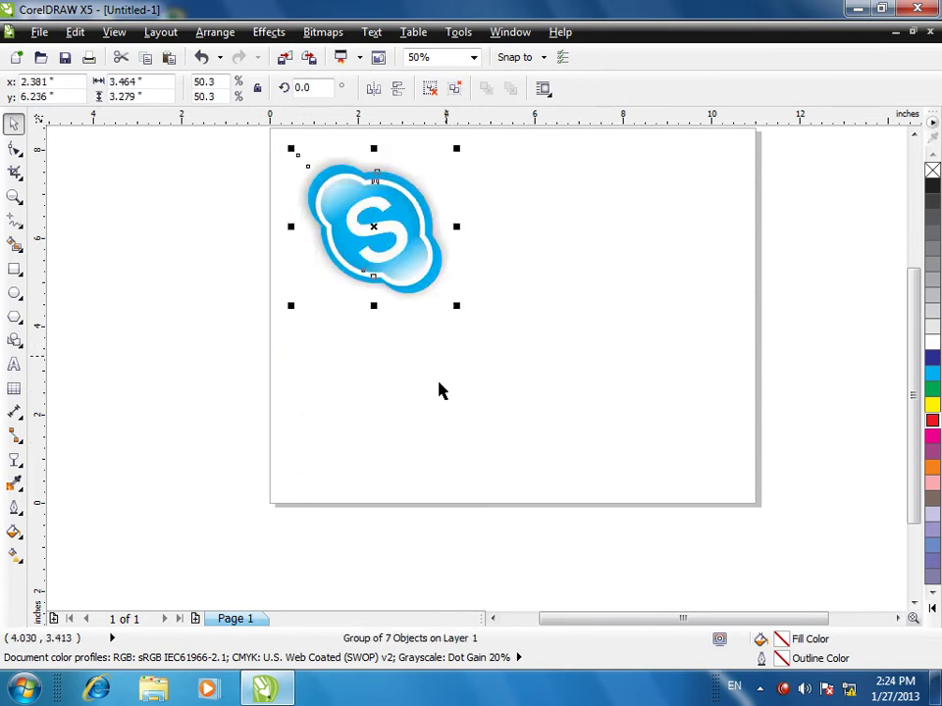
{"action": "left_click", "coordinate": [443, 368]}
{"action": "left_click", "coordinate": [370, 223]}
Step: Draw a polygon about 1.66 by 1.51 inches below the logo and set its number of sides to 6
{"action": "left_click", "coordinate": [19, 320]}
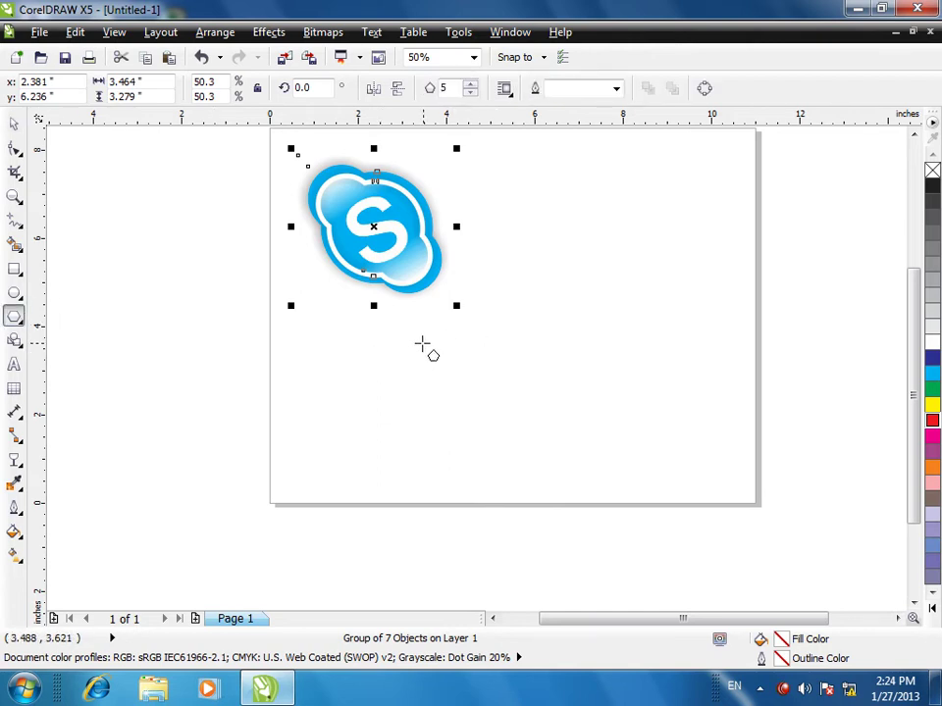
{"action": "left_click", "coordinate": [383, 363]}
{"action": "left_click_drag", "start_coordinate": [316, 364], "coordinate": [403, 443]}
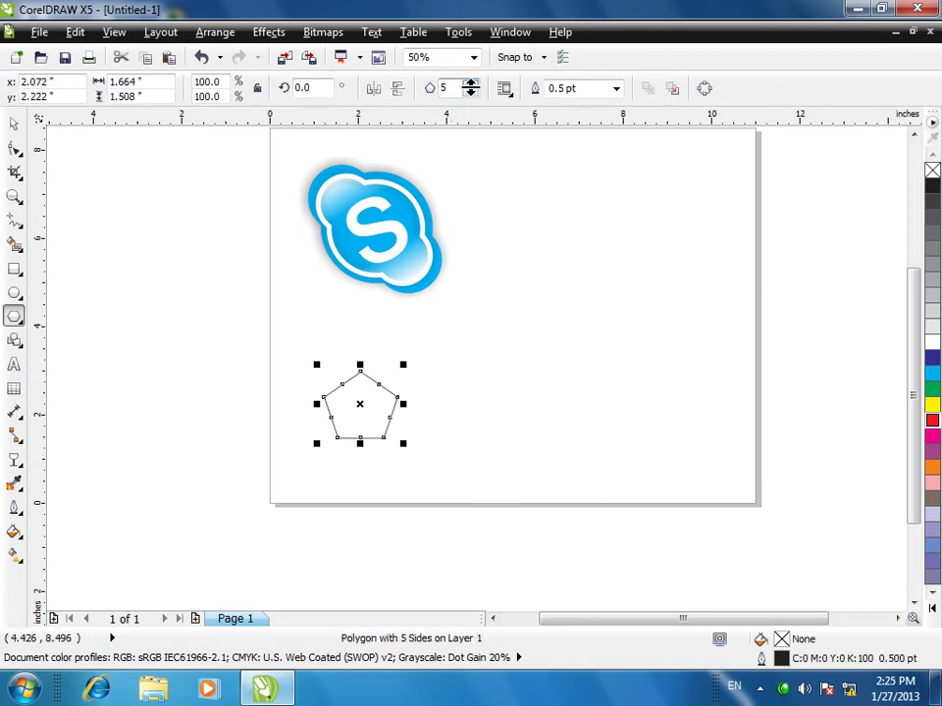
{"action": "left_click", "coordinate": [469, 85]}
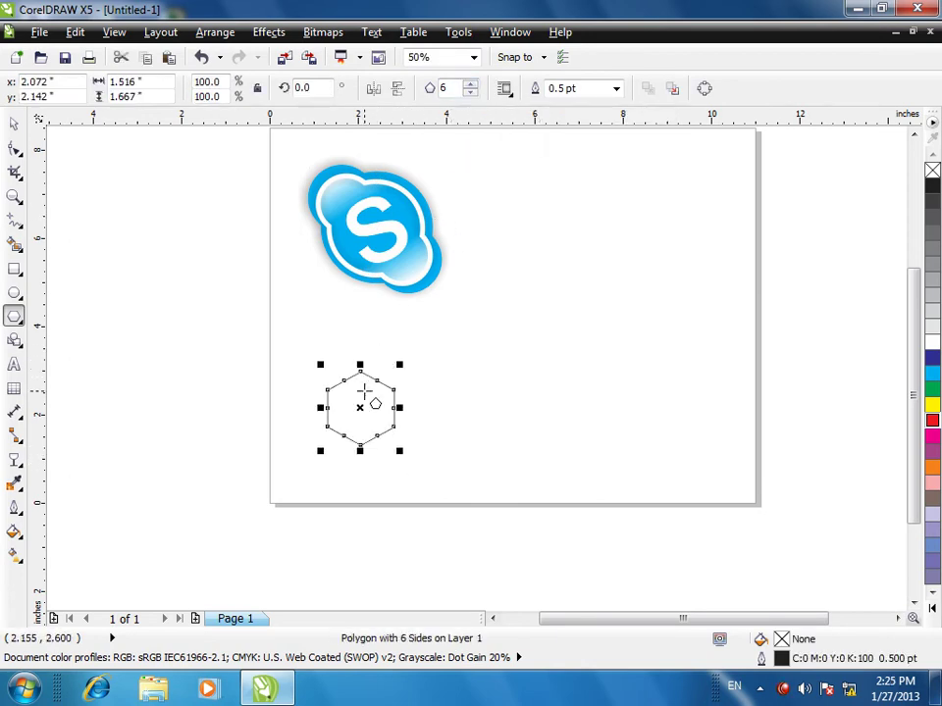
Step: Place a duplicate of the hexagon to the right of the original, centred at about x 6.74, y 3.87 inches
{"action": "left_click", "coordinate": [14, 122]}
{"action": "left_click_drag", "start_coordinate": [353, 384], "coordinate": [561, 312]}
{"action": "left_click", "coordinate": [407, 439]}
Step: Turn the original hexagon below the logo into a new symbol, keeping the suggested name
{"action": "left_click", "coordinate": [359, 407]}
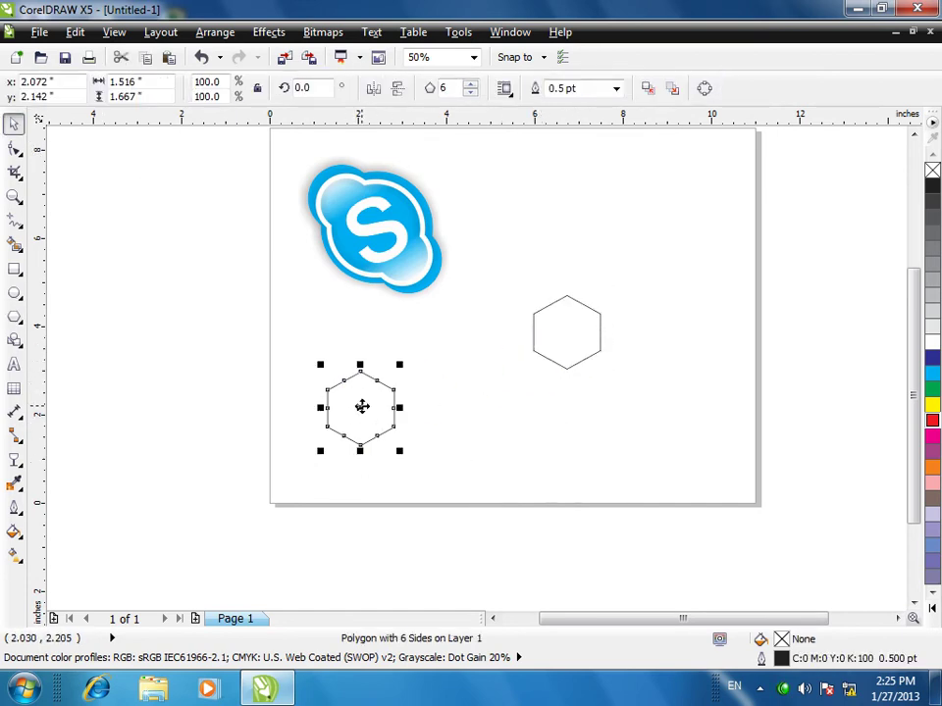
{"action": "left_click", "coordinate": [76, 33]}
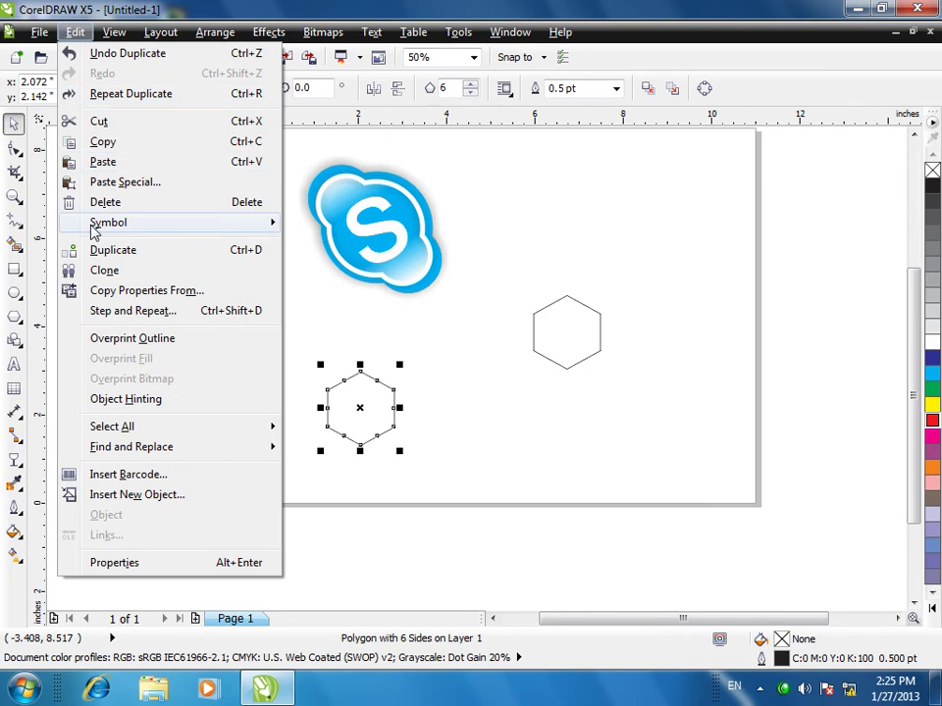
{"action": "mouse_move", "coordinate": [108, 223]}
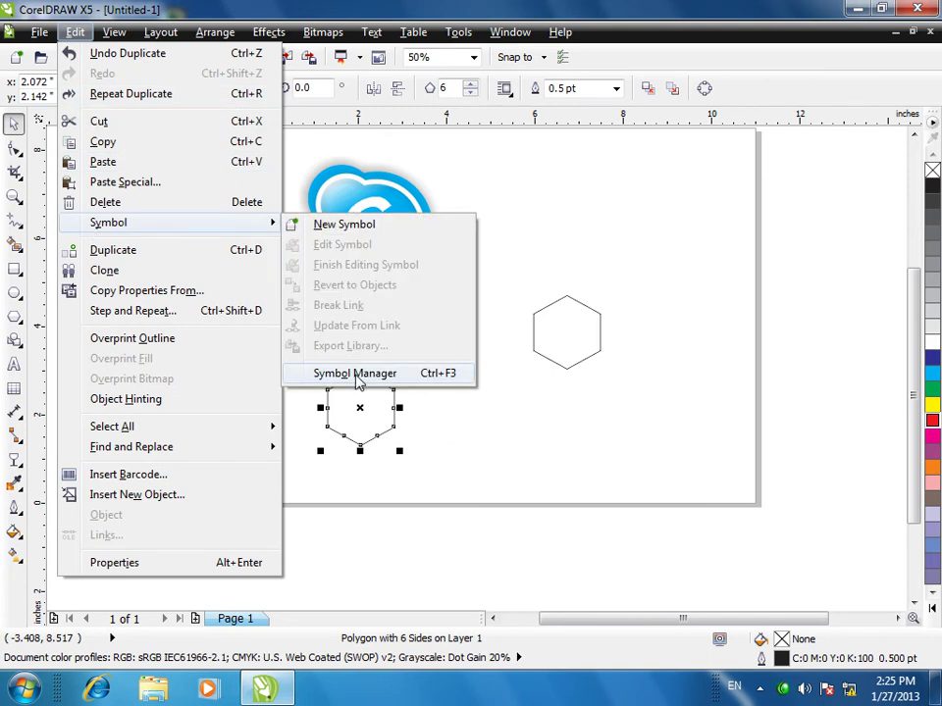
{"action": "left_click", "coordinate": [327, 225]}
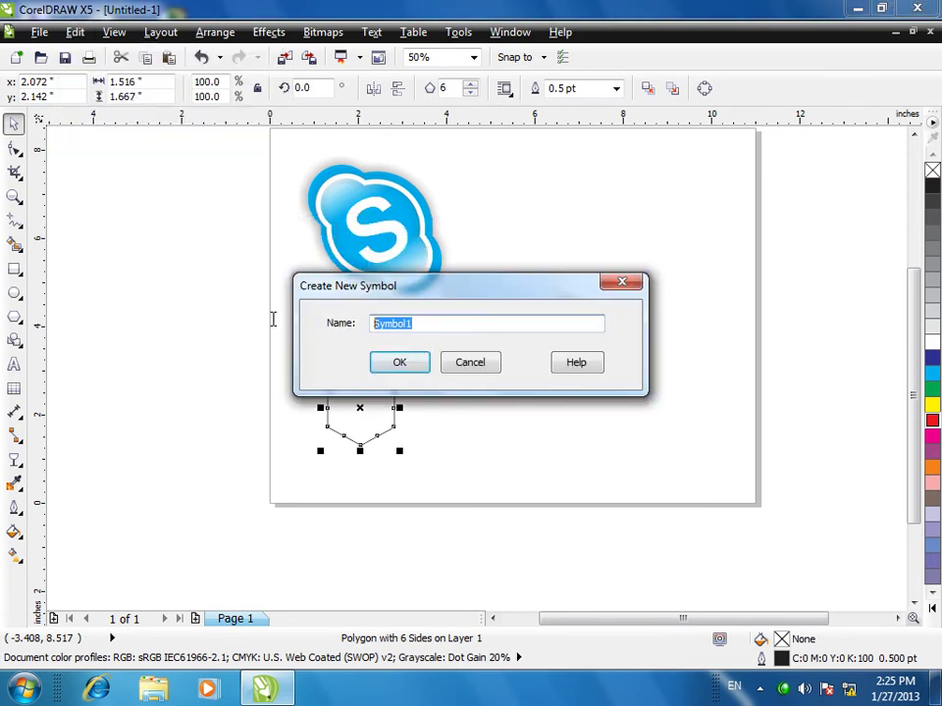
{"action": "left_click", "coordinate": [400, 363]}
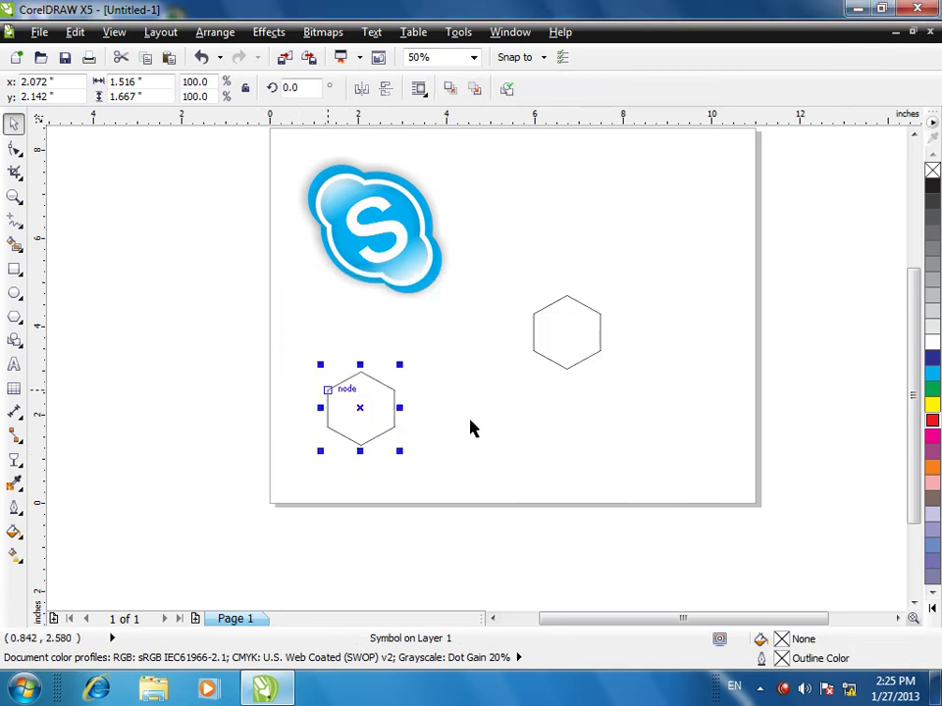
{"action": "left_click", "coordinate": [627, 429]}
Step: Enlarge the duplicate hexagon to 140%, about 2.12 by 2.33 inches, and fill it with dark blue
{"action": "left_click", "coordinate": [569, 323]}
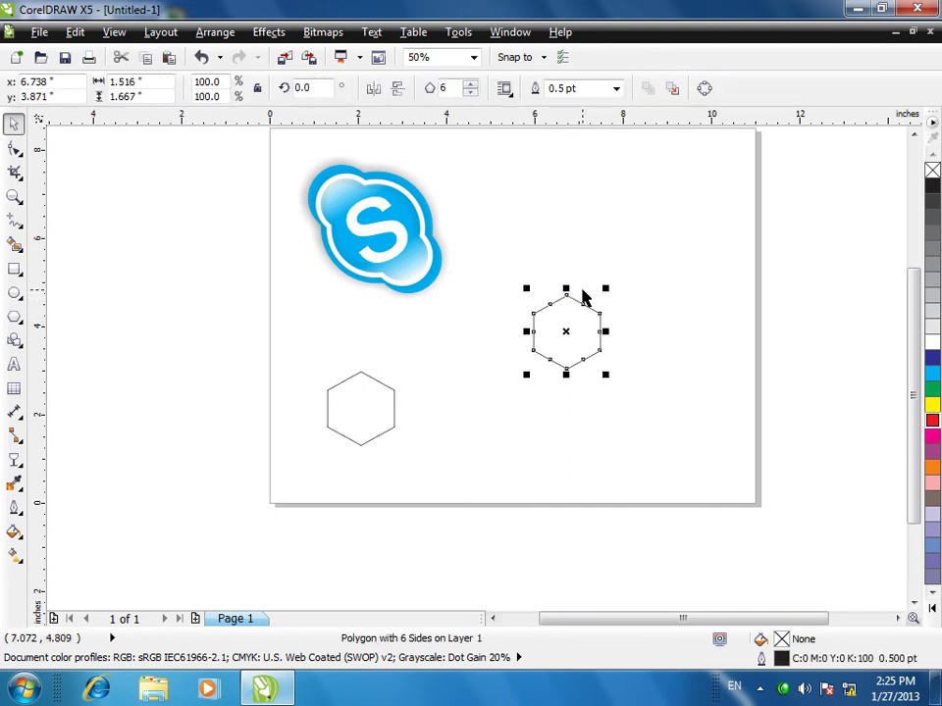
{"action": "left_click_drag", "start_coordinate": [605, 288], "coordinate": [631, 259]}
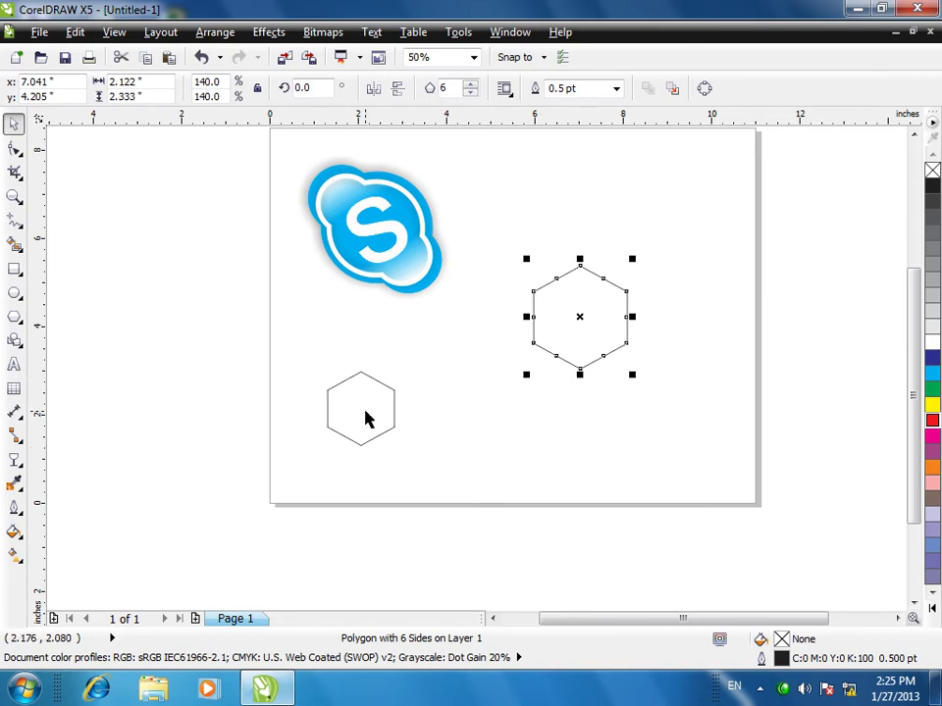
{"action": "left_click", "coordinate": [332, 385]}
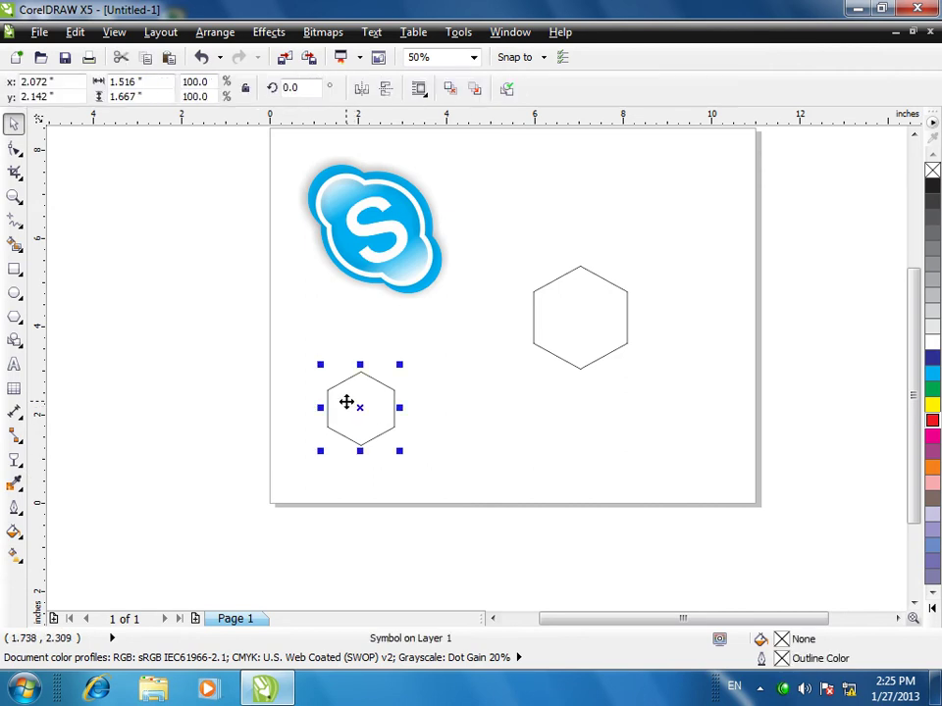
{"action": "left_click", "coordinate": [571, 319]}
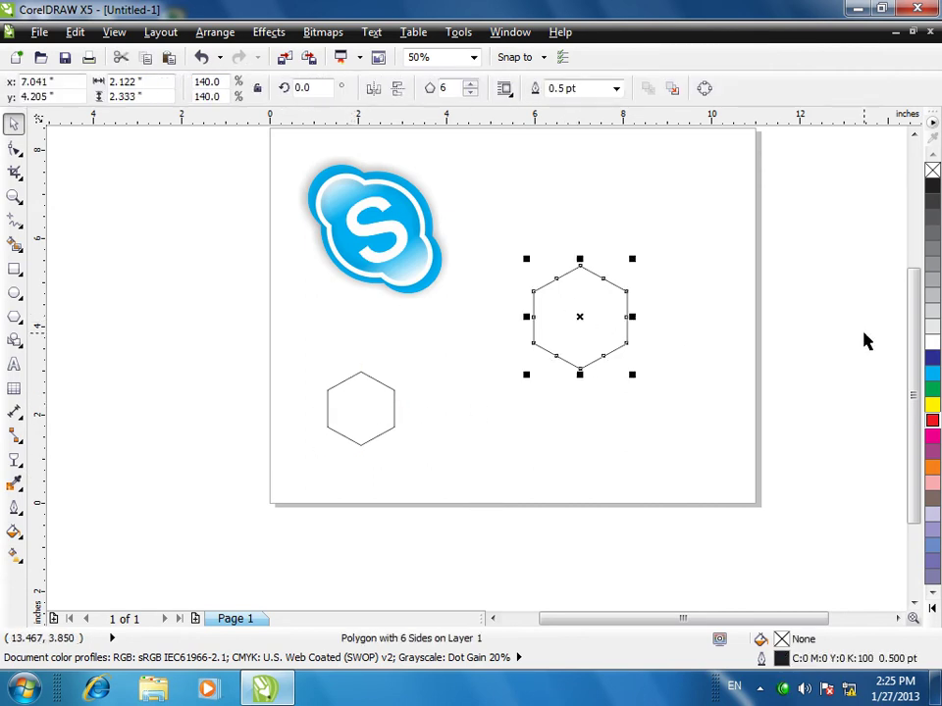
{"action": "left_click", "coordinate": [932, 359]}
Step: Select the hexagon symbol below the logo and open it for editing with Edit Symbol
{"action": "left_click", "coordinate": [348, 414]}
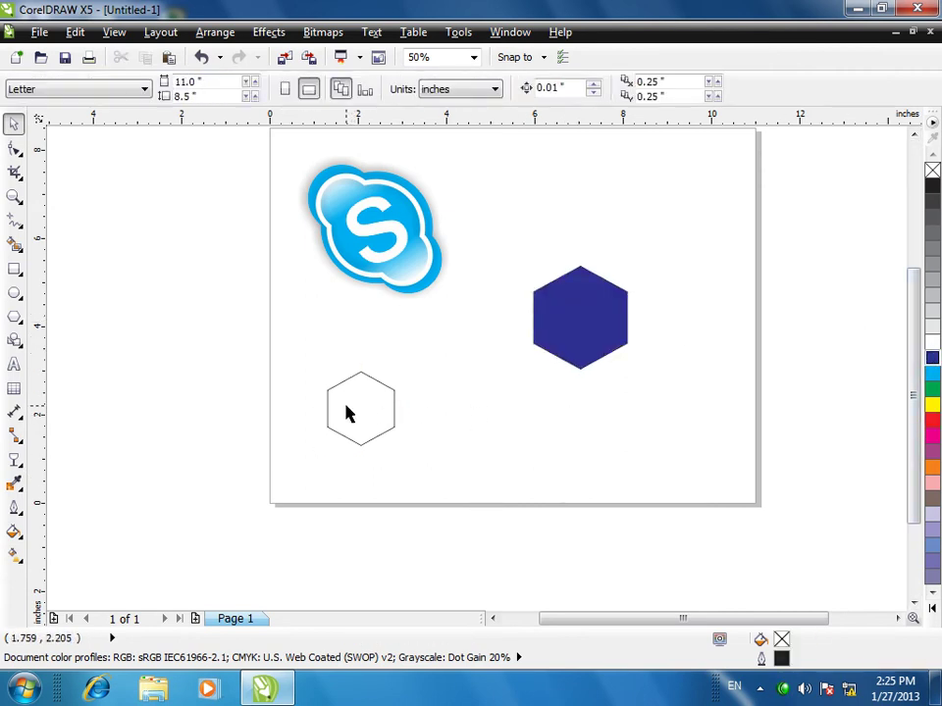
{"action": "left_click", "coordinate": [330, 408]}
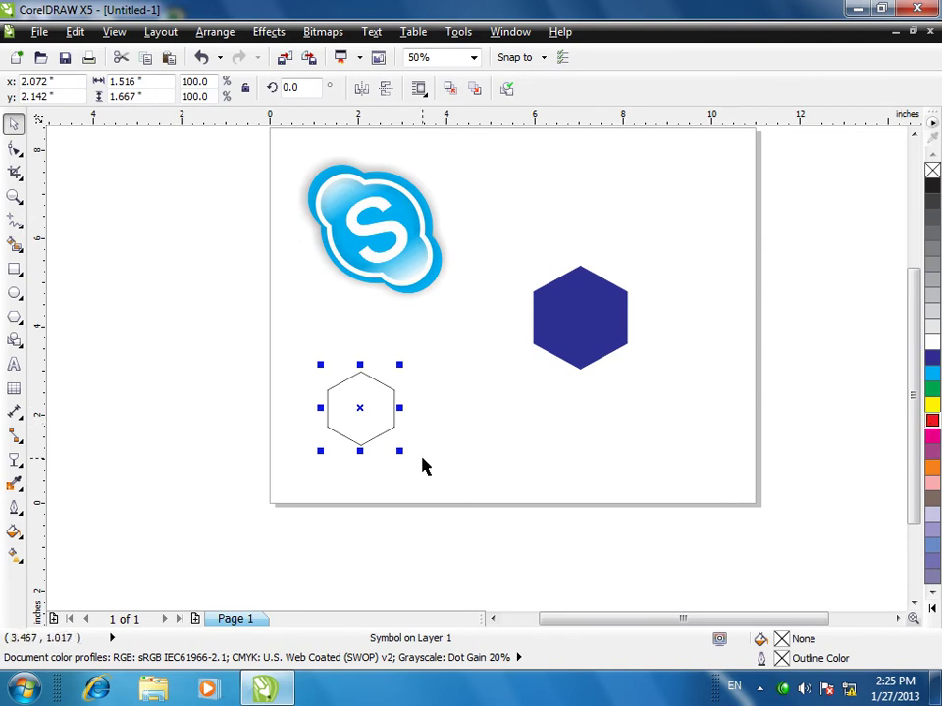
{"action": "left_click", "coordinate": [74, 32]}
{"action": "mouse_move", "coordinate": [111, 230]}
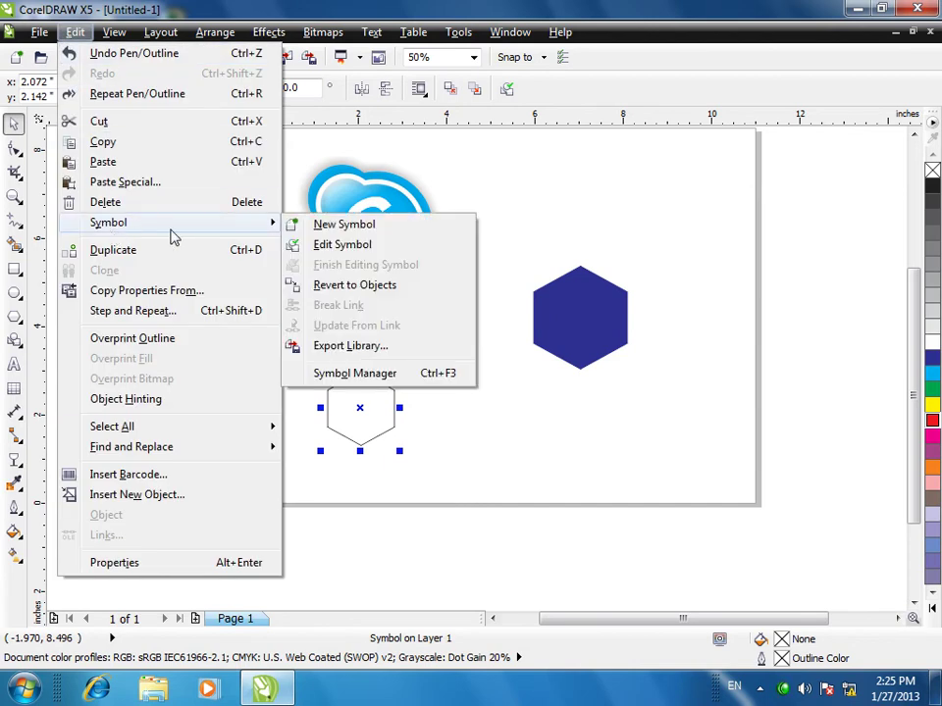
{"action": "left_click", "coordinate": [340, 248]}
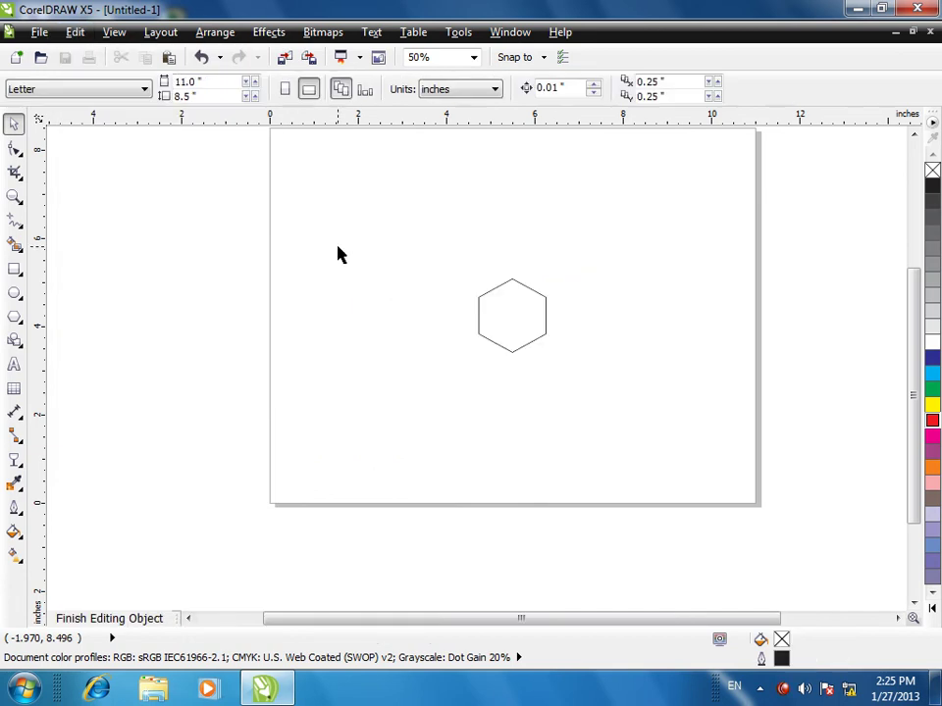
Step: Give the symbol's hexagon a red 3.0 pt outline and add a concentric copy at 62.5% filled with green
{"action": "left_click", "coordinate": [479, 315]}
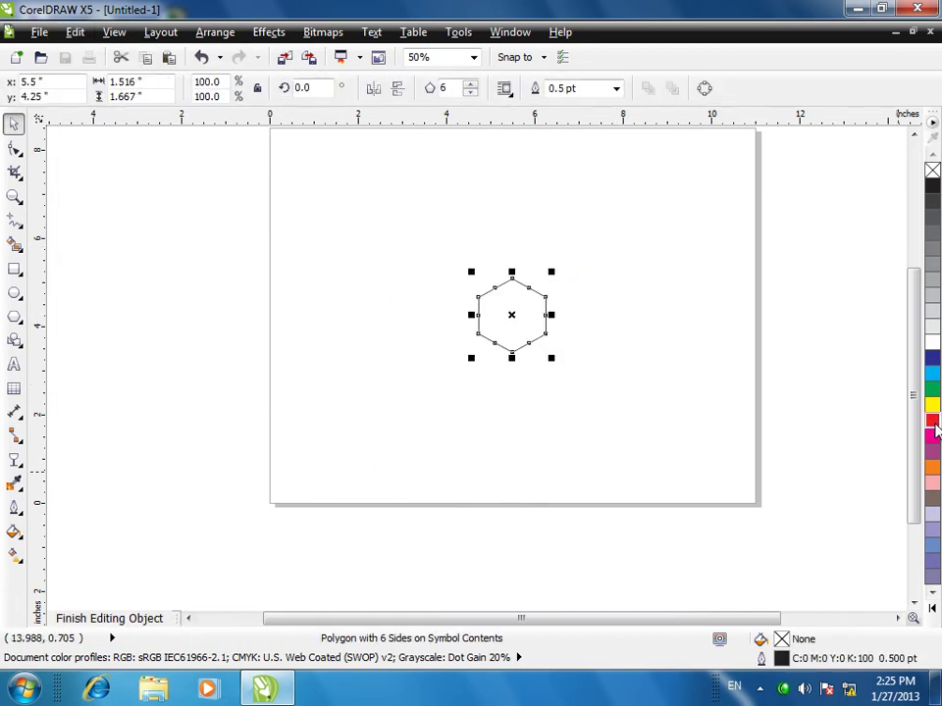
{"action": "right_click", "coordinate": [933, 423]}
{"action": "left_click", "coordinate": [616, 89]}
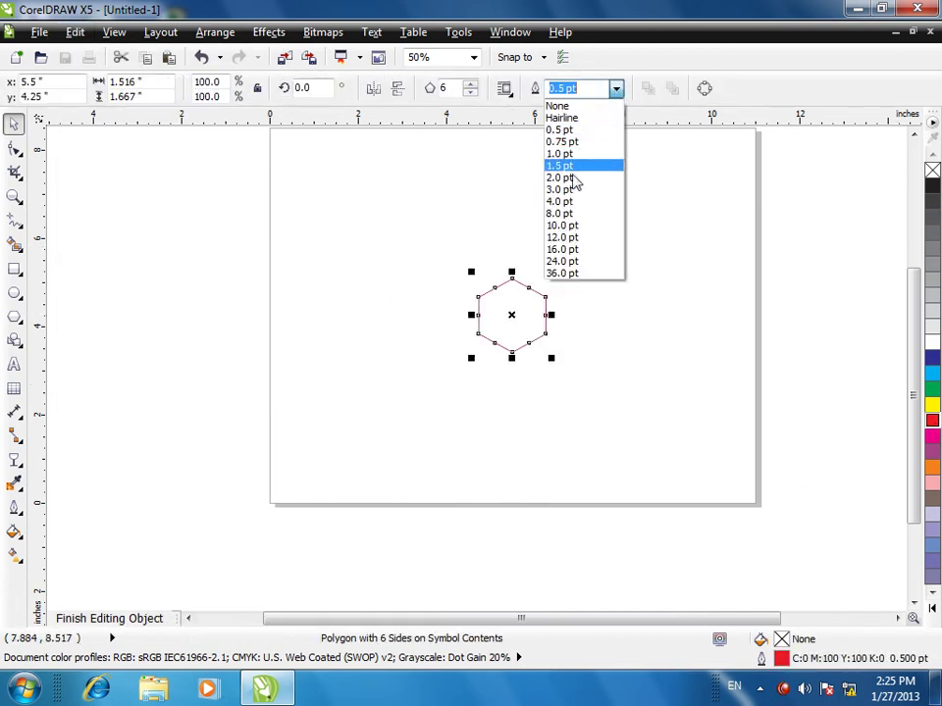
{"action": "left_click", "coordinate": [564, 189]}
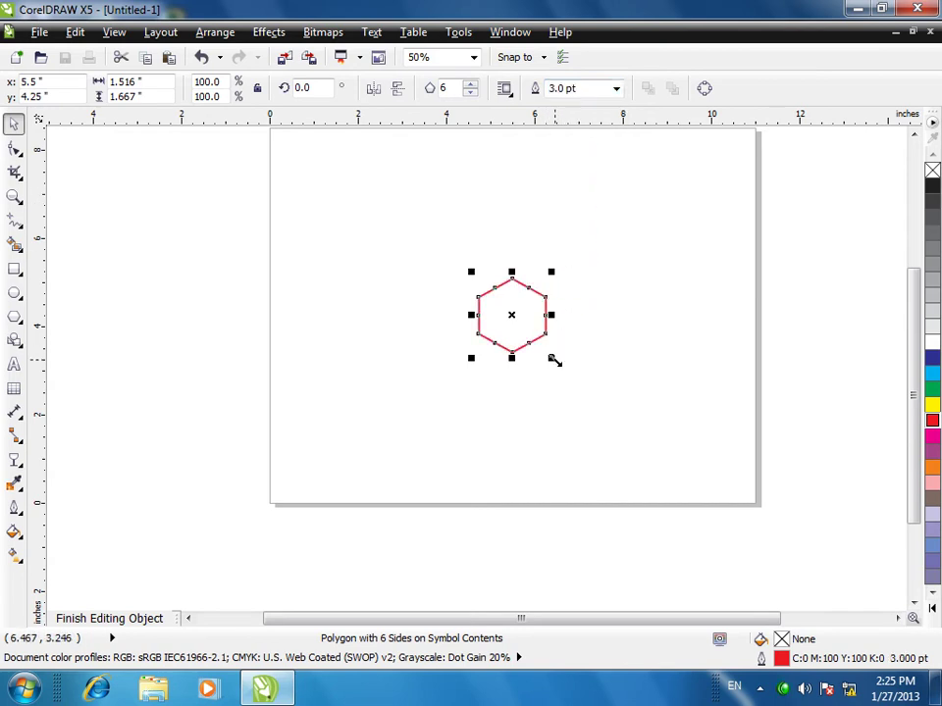
{"action": "left_click_drag", "start_coordinate": [552, 359], "coordinate": [548, 351]}
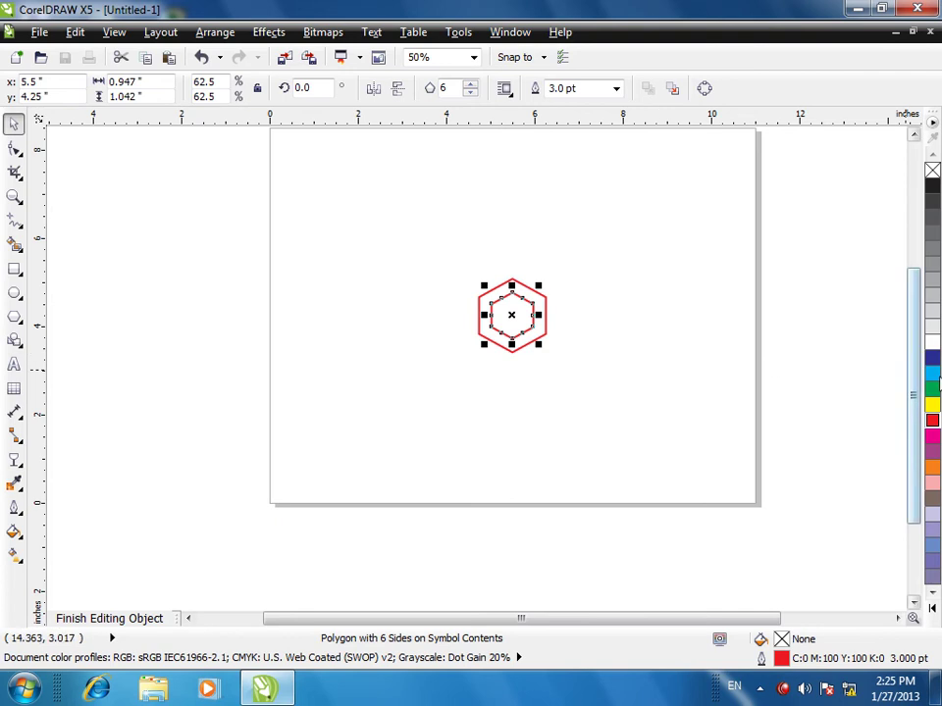
{"action": "left_click", "coordinate": [933, 389]}
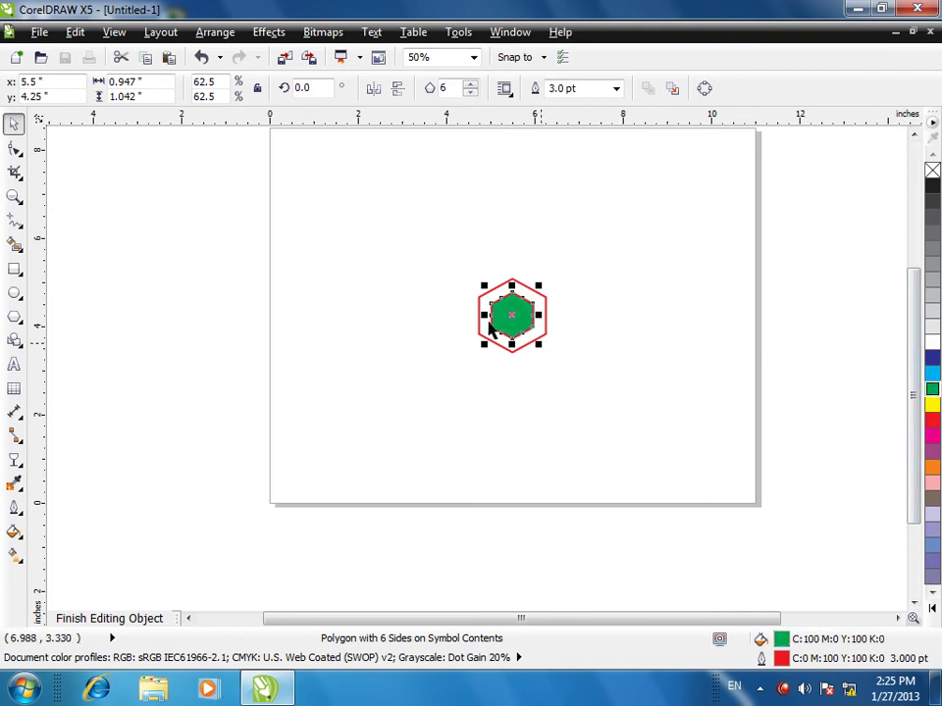
Step: Finish editing the hexagon symbol and select it on the page below the logo
{"action": "left_click", "coordinate": [77, 32]}
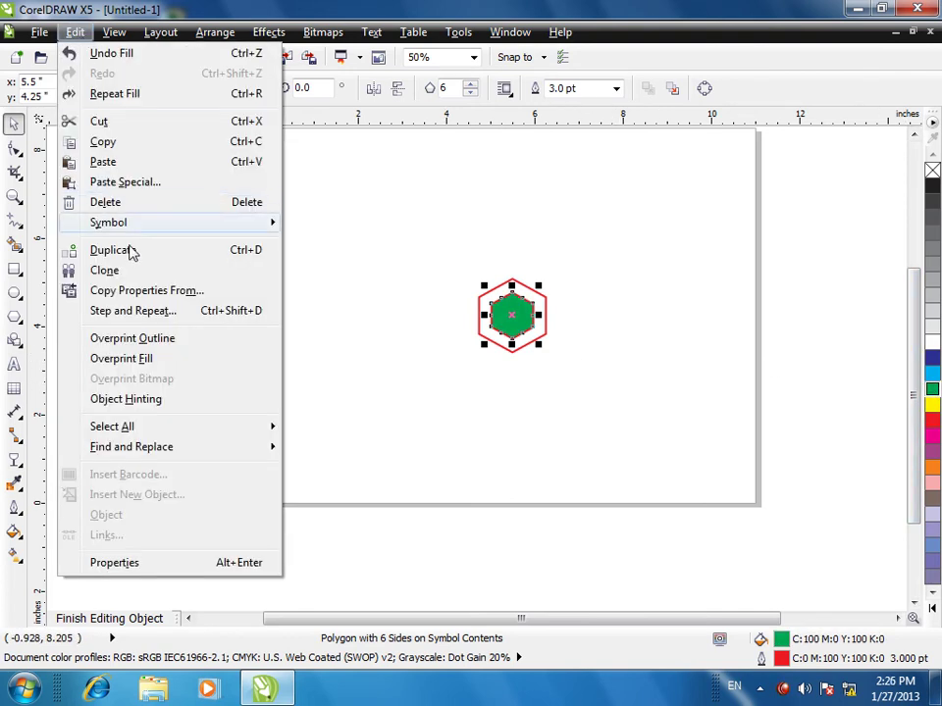
{"action": "mouse_move", "coordinate": [138, 224]}
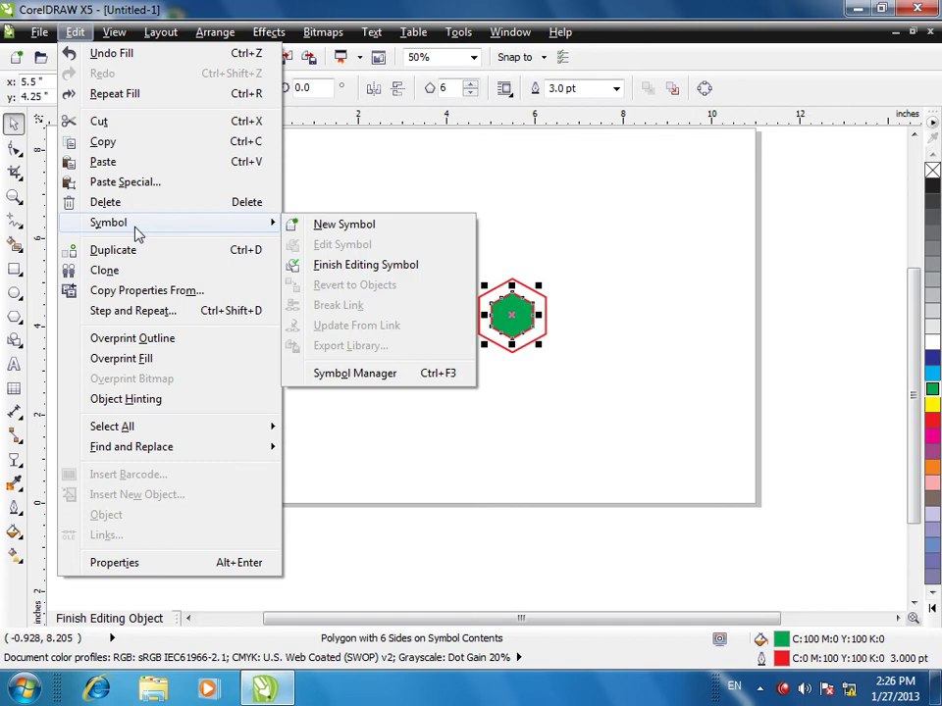
{"action": "left_click", "coordinate": [354, 265]}
{"action": "left_click_drag", "start_coordinate": [419, 368], "coordinate": [329, 467]}
{"action": "left_click", "coordinate": [362, 421]}
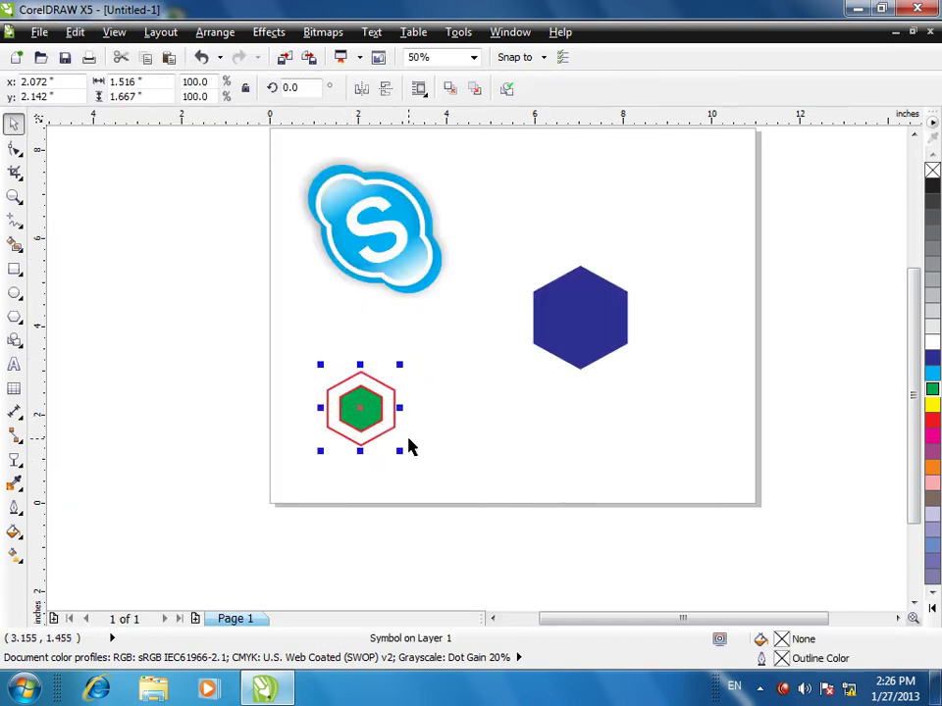
Step: Delete the dark blue hexagon and the Skype logo from the page
{"action": "left_click", "coordinate": [576, 315]}
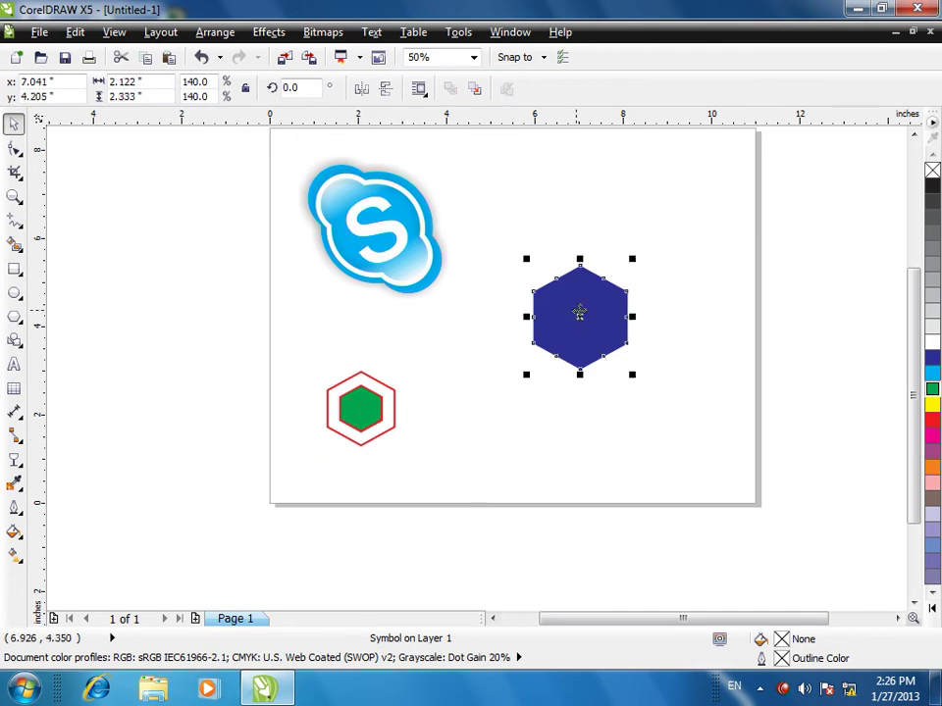
{"action": "key", "text": "Delete"}
{"action": "left_click", "coordinate": [412, 261]}
{"action": "key", "text": "Delete"}
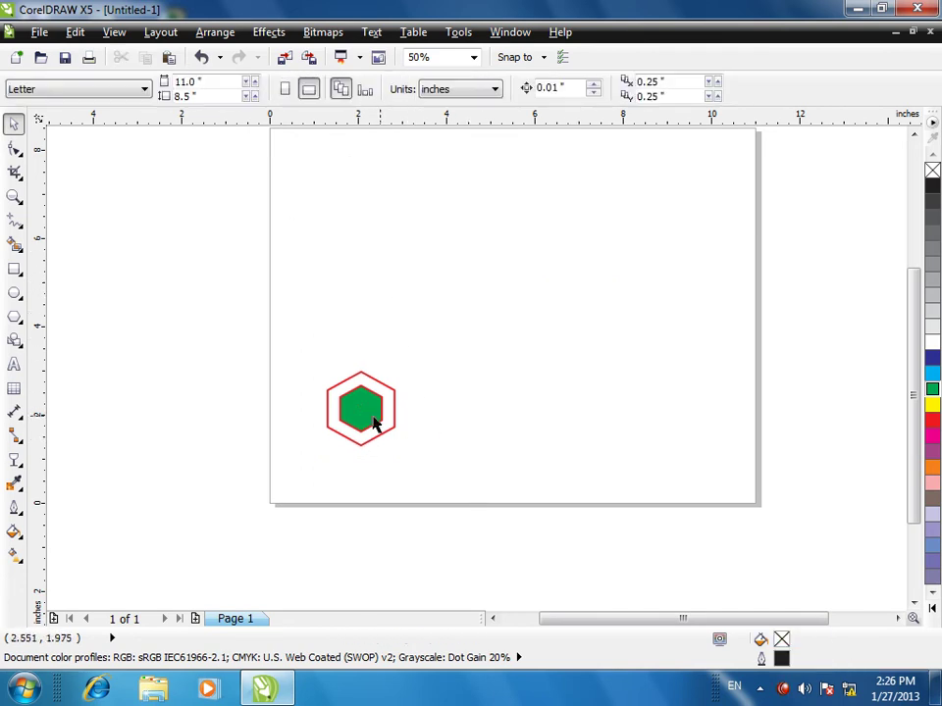
Step: Move the hexagon symbol into the page's lower-left corner, centred at about x 1.155 and y 1.059 inches
{"action": "left_click", "coordinate": [365, 422]}
{"action": "left_click_drag", "start_coordinate": [366, 422], "coordinate": [320, 455]}
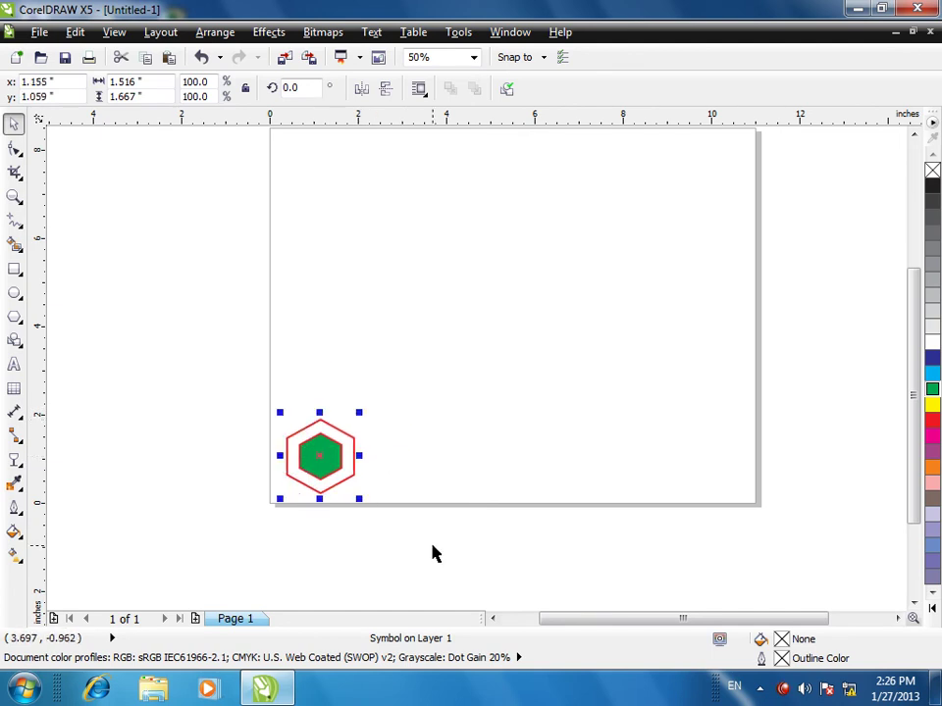
{"action": "left_click", "coordinate": [75, 31]}
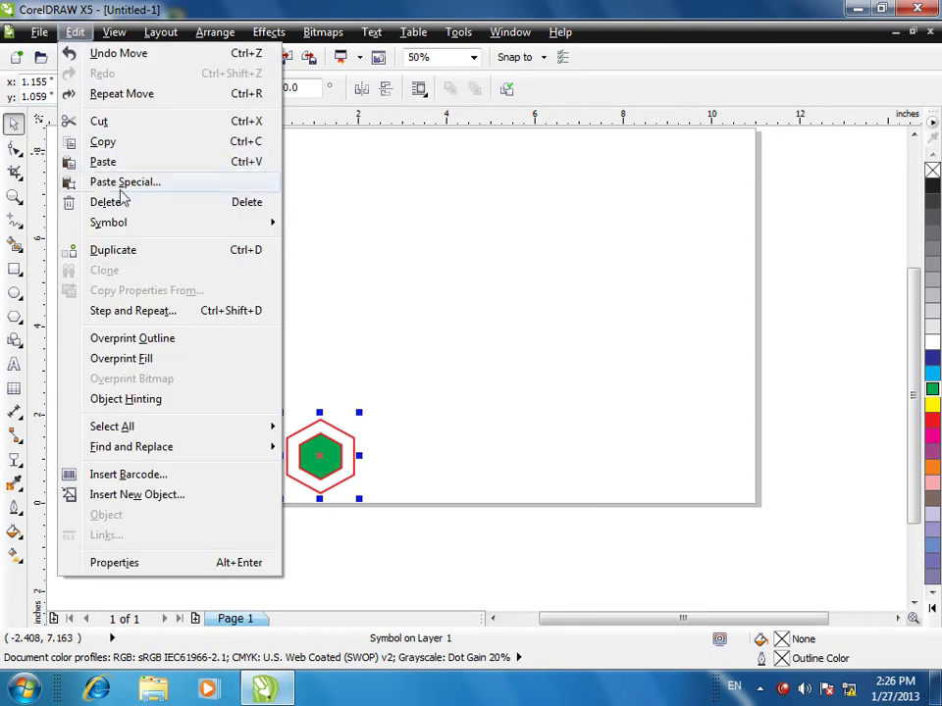
{"action": "mouse_move", "coordinate": [132, 229]}
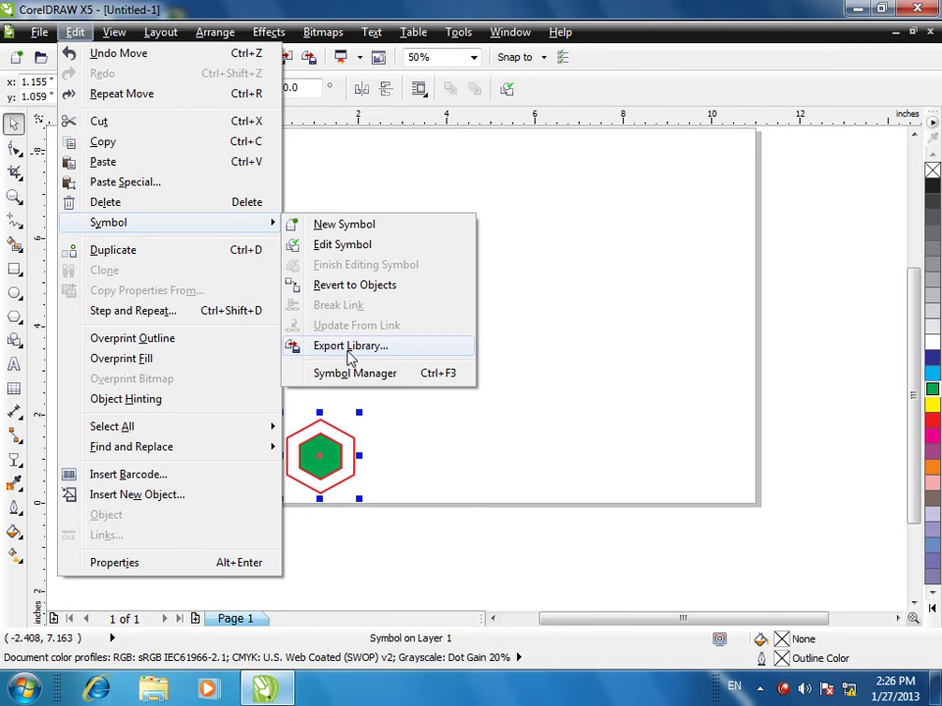
Step: Switch to Windows Explorer and open the CorelDRAW Graphics Suite X5 folder inside Corel in Program Files (x86) on drive C
{"action": "key", "text": "super+d"}
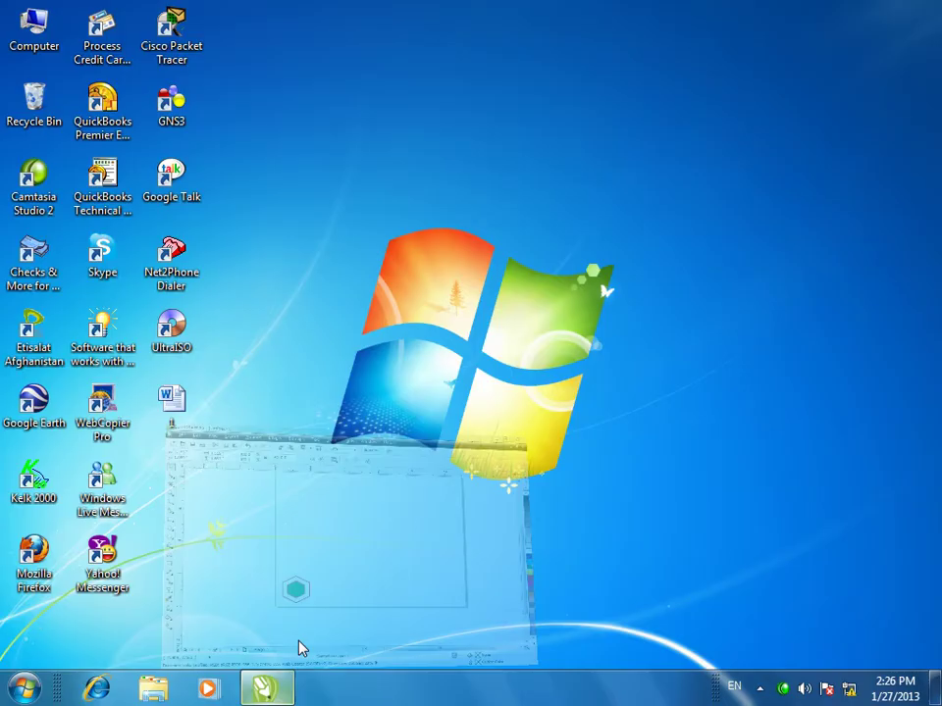
{"action": "double_click", "coordinate": [39, 47]}
{"action": "left_click", "coordinate": [453, 228]}
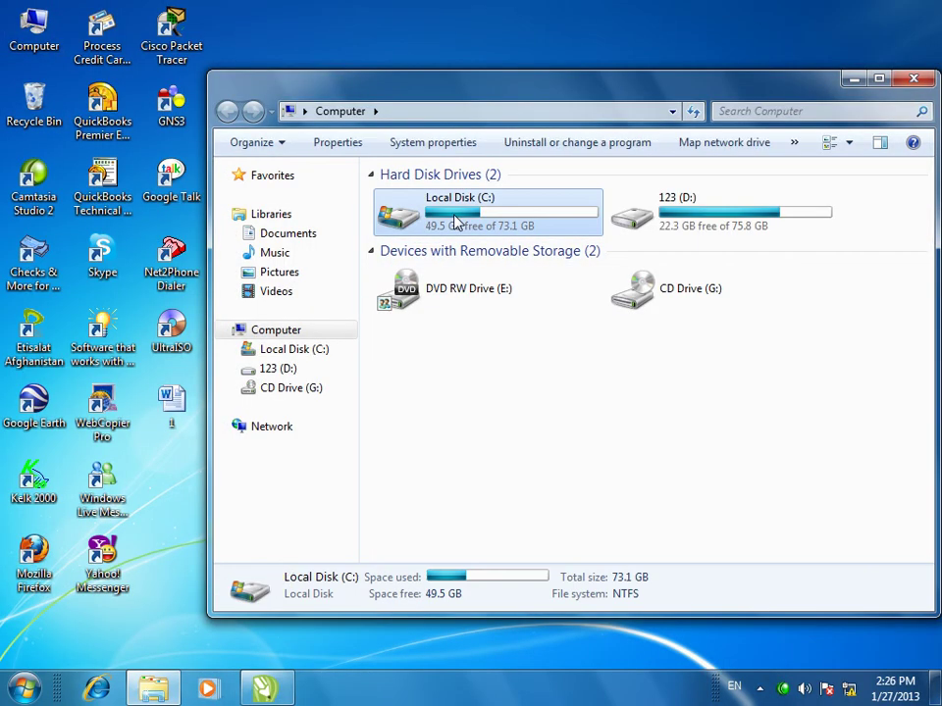
{"action": "key", "text": "Return"}
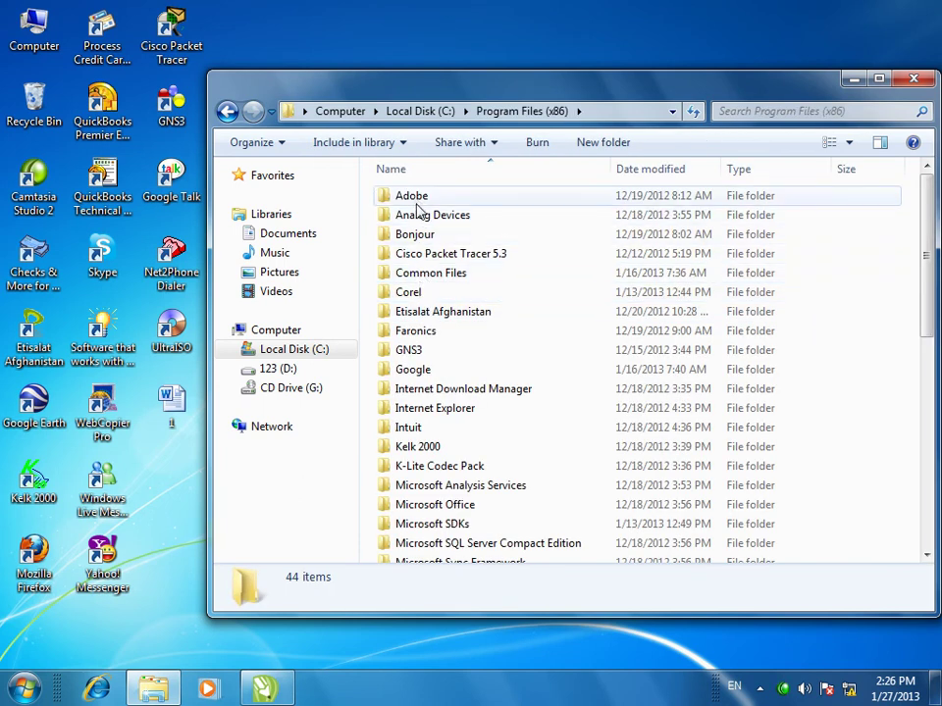
{"action": "double_click", "coordinate": [422, 295]}
{"action": "double_click", "coordinate": [424, 199]}
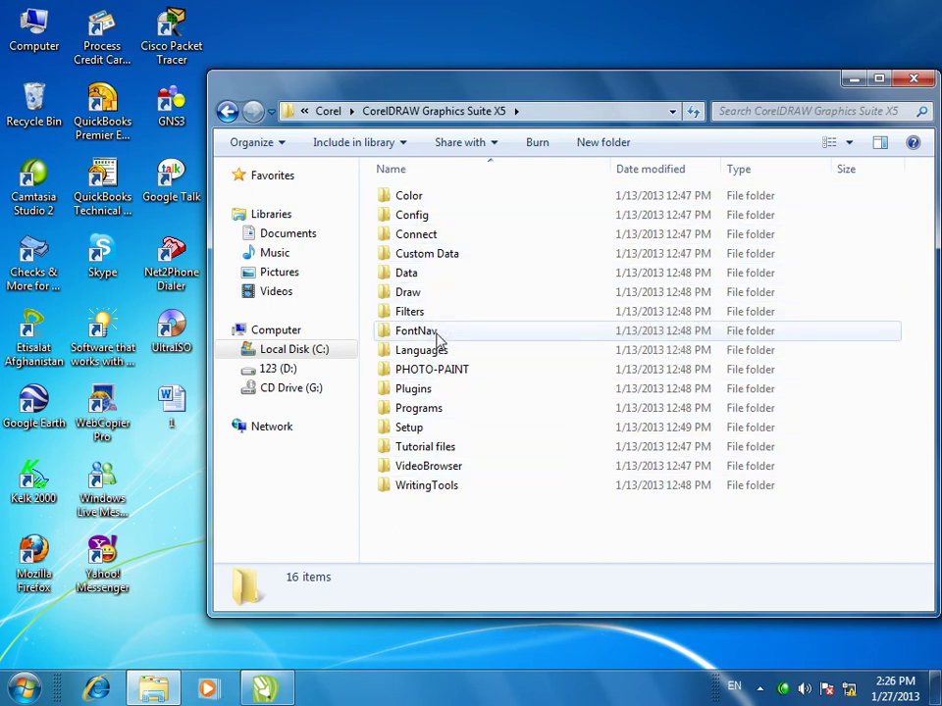
Step: Look through the suite's Plugins, Draw, Data and Custom Data folders, and close the folder window
{"action": "double_click", "coordinate": [414, 391]}
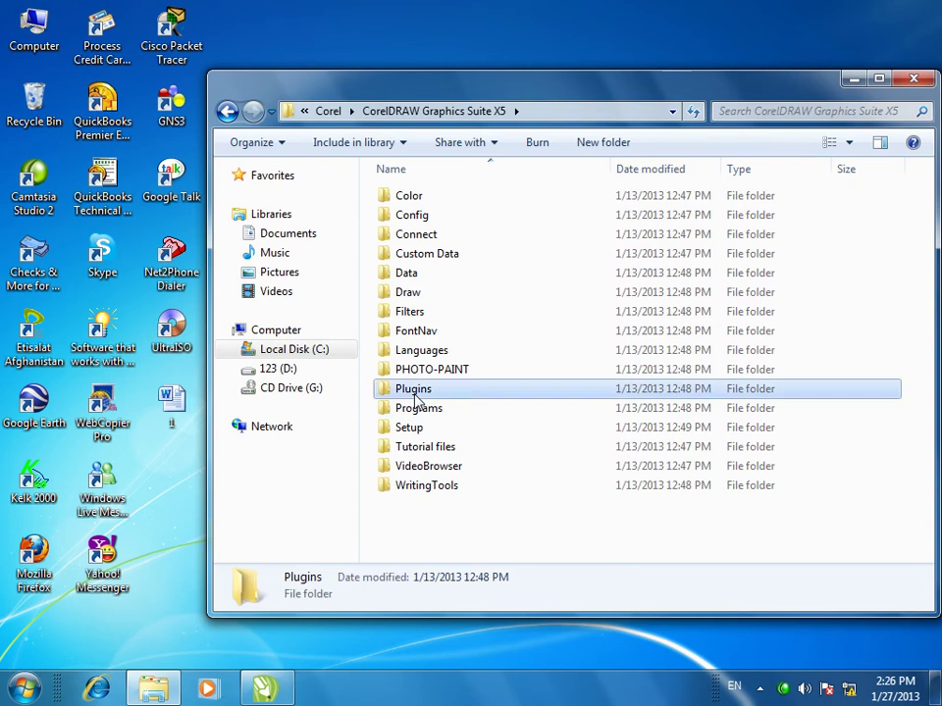
{"action": "left_click", "coordinate": [229, 112]}
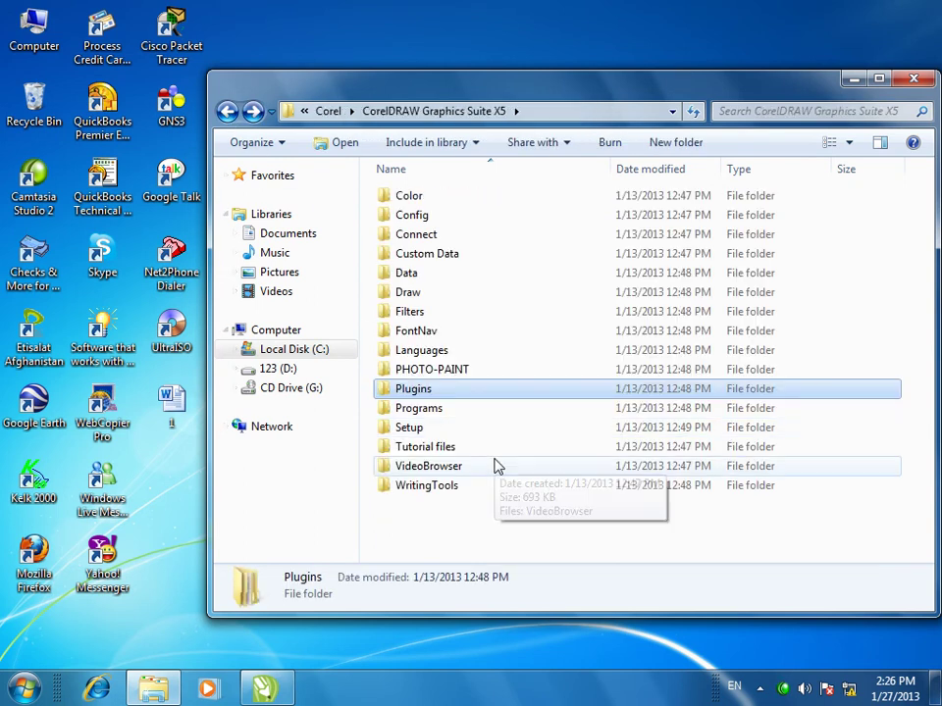
{"action": "double_click", "coordinate": [418, 293]}
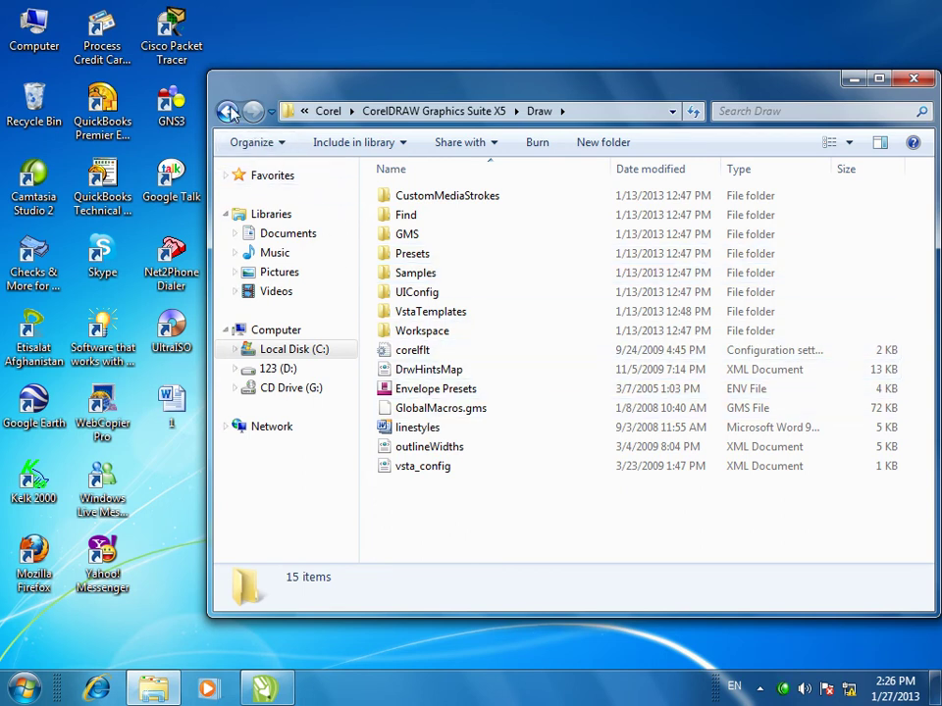
{"action": "key", "text": "BackSpace"}
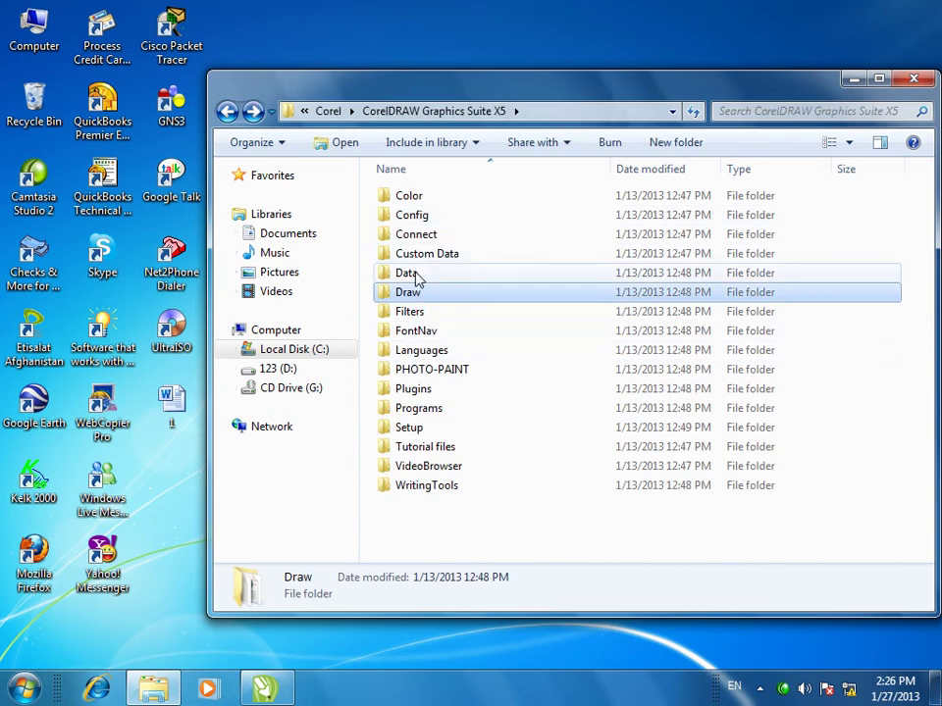
{"action": "double_click", "coordinate": [414, 274]}
{"action": "left_click", "coordinate": [225, 110]}
{"action": "double_click", "coordinate": [414, 255]}
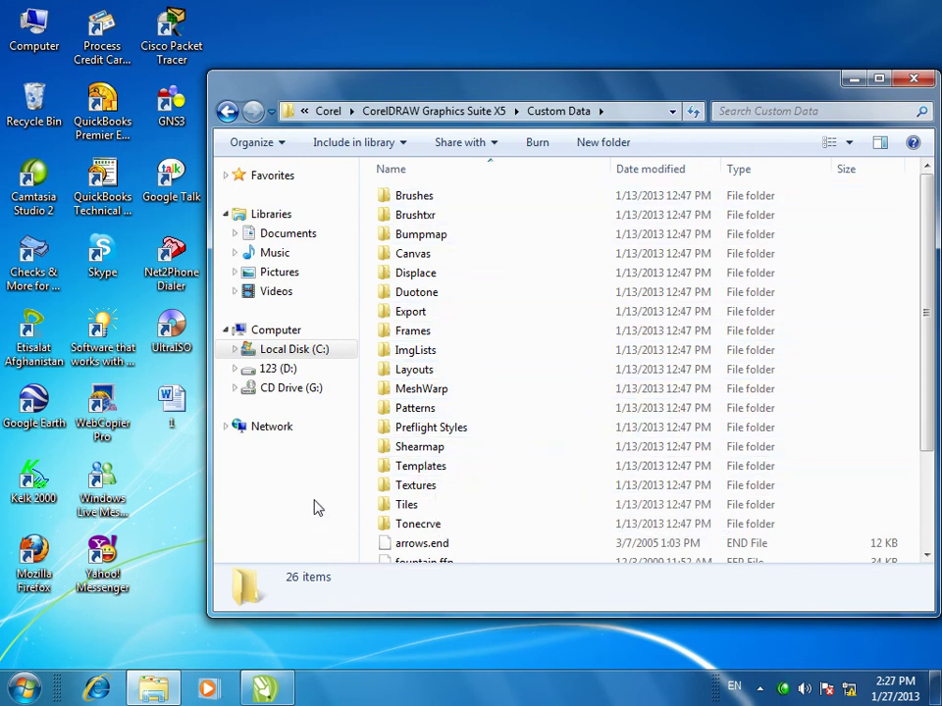
{"action": "left_click", "coordinate": [227, 111]}
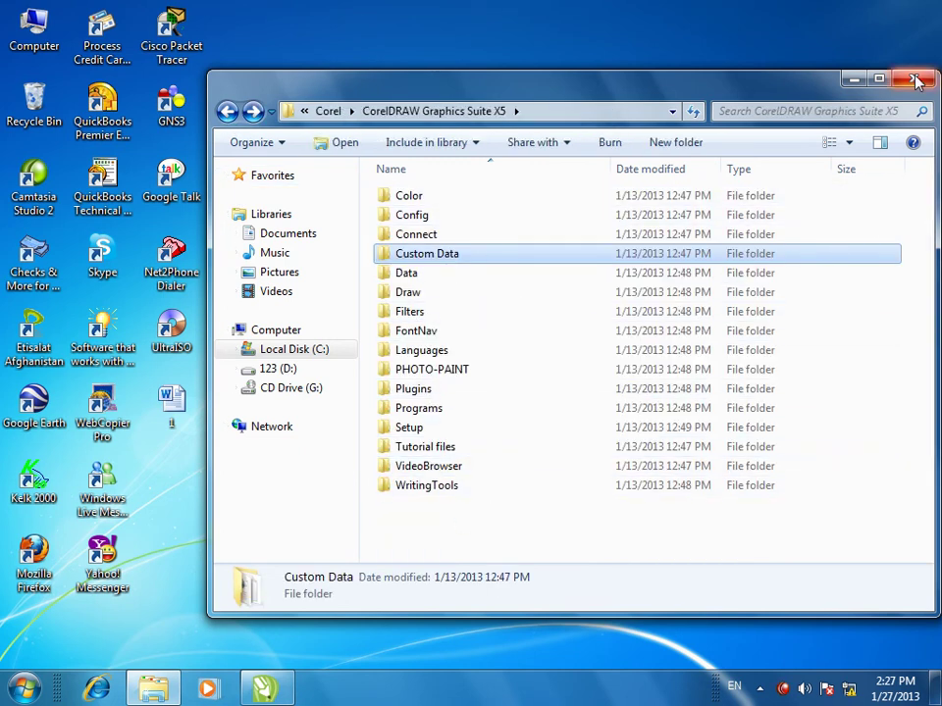
{"action": "key", "text": "alt+F4"}
Step: Switch back to CorelDRAW and shrink the symbol to 81.3%, about 1.23 by 1.35 inches, keeping its lower-left corner in place
{"action": "left_click", "coordinate": [280, 685]}
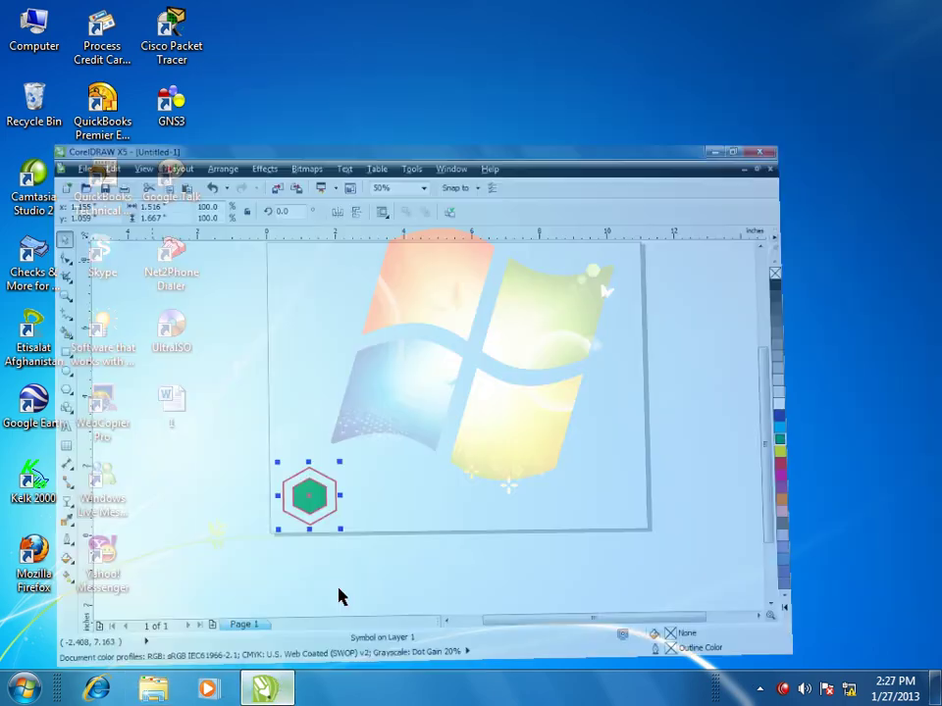
{"action": "left_click_drag", "start_coordinate": [360, 413], "coordinate": [346, 427]}
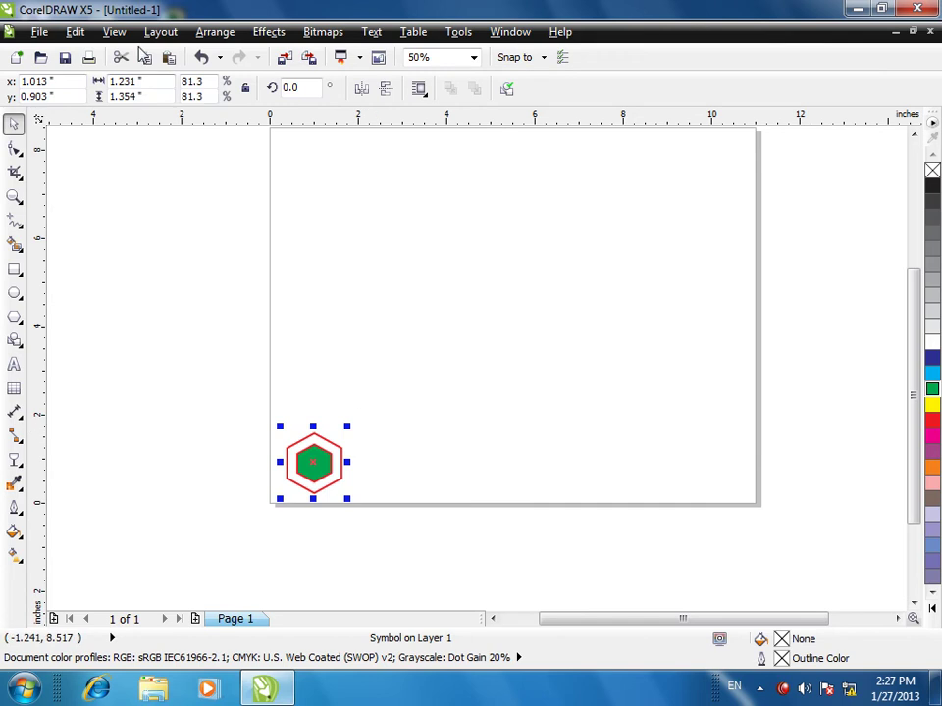
Step: Export the symbol as a Symbol Library (*.csl) file named logo in the Symbols folder
{"action": "left_click", "coordinate": [75, 31]}
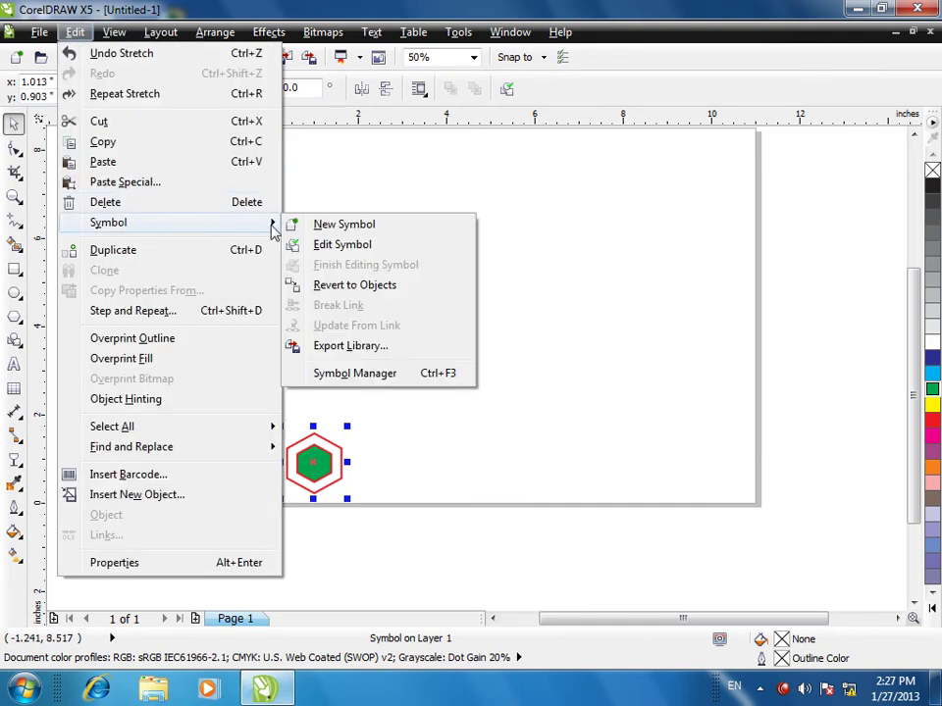
{"action": "left_click", "coordinate": [338, 347]}
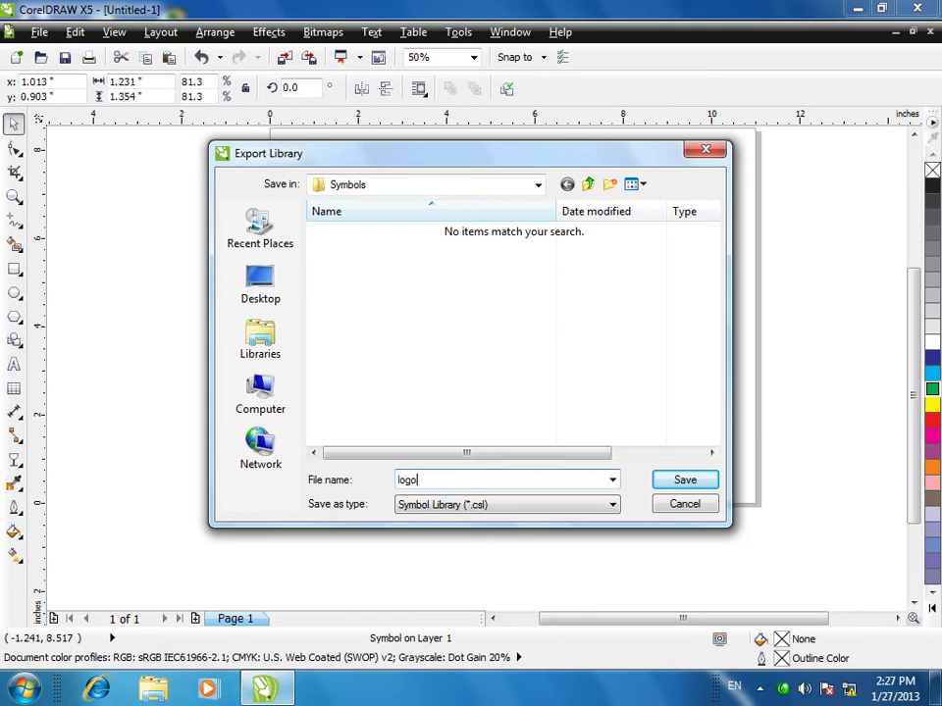
{"action": "left_click", "coordinate": [684, 480]}
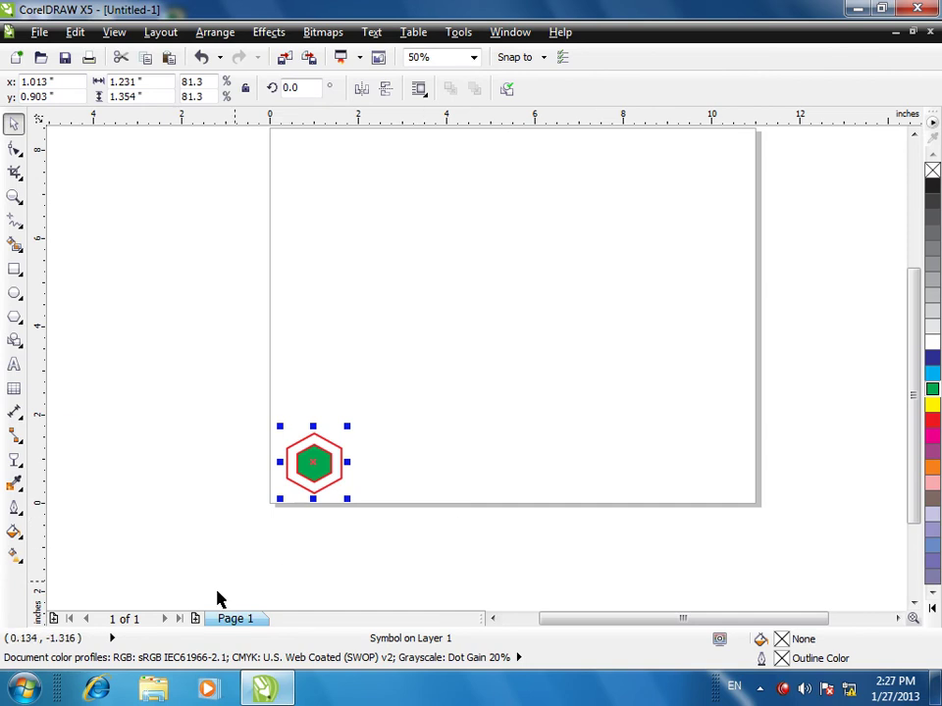
Step: Add three new pages after page 1
{"action": "left_click", "coordinate": [195, 618]}
{"action": "left_click", "coordinate": [196, 619]}
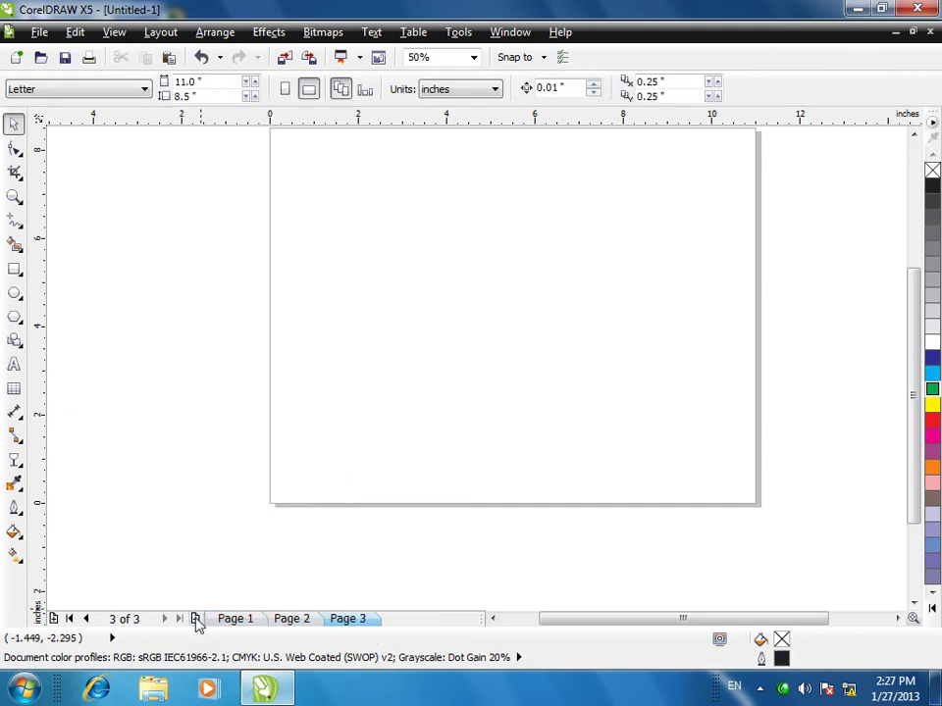
{"action": "left_click", "coordinate": [195, 618]}
Step: Look through pages 1 to 4 to compare their contents, and return to page 1
{"action": "left_click", "coordinate": [235, 619]}
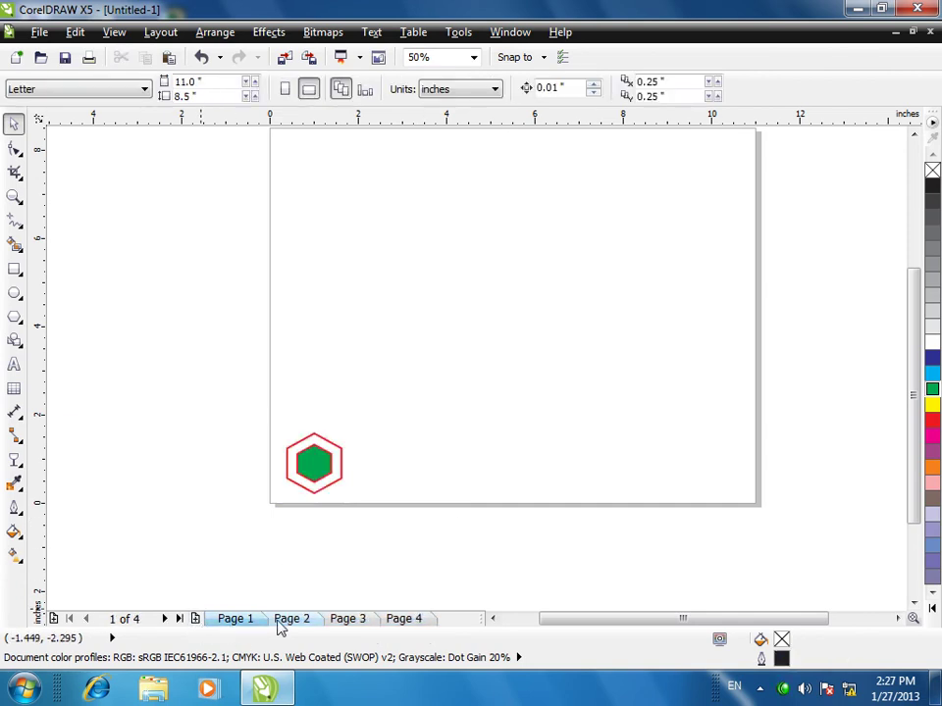
{"action": "left_click", "coordinate": [294, 624]}
{"action": "left_click", "coordinate": [342, 622]}
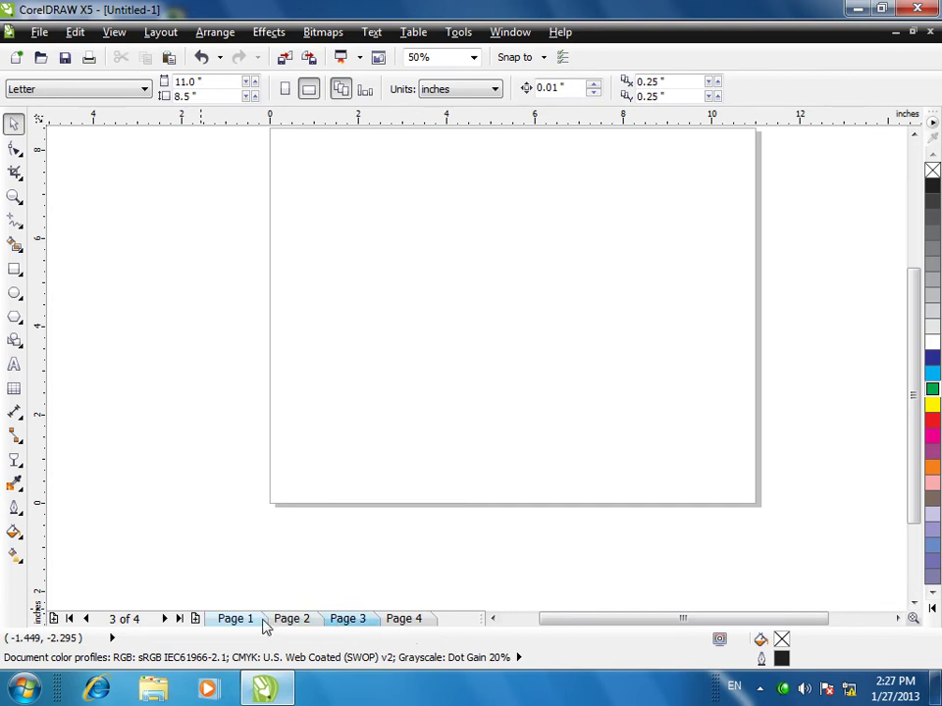
{"action": "left_click", "coordinate": [245, 619]}
{"action": "left_click", "coordinate": [301, 618]}
{"action": "left_click", "coordinate": [344, 621]}
{"action": "left_click", "coordinate": [392, 622]}
{"action": "left_click", "coordinate": [233, 620]}
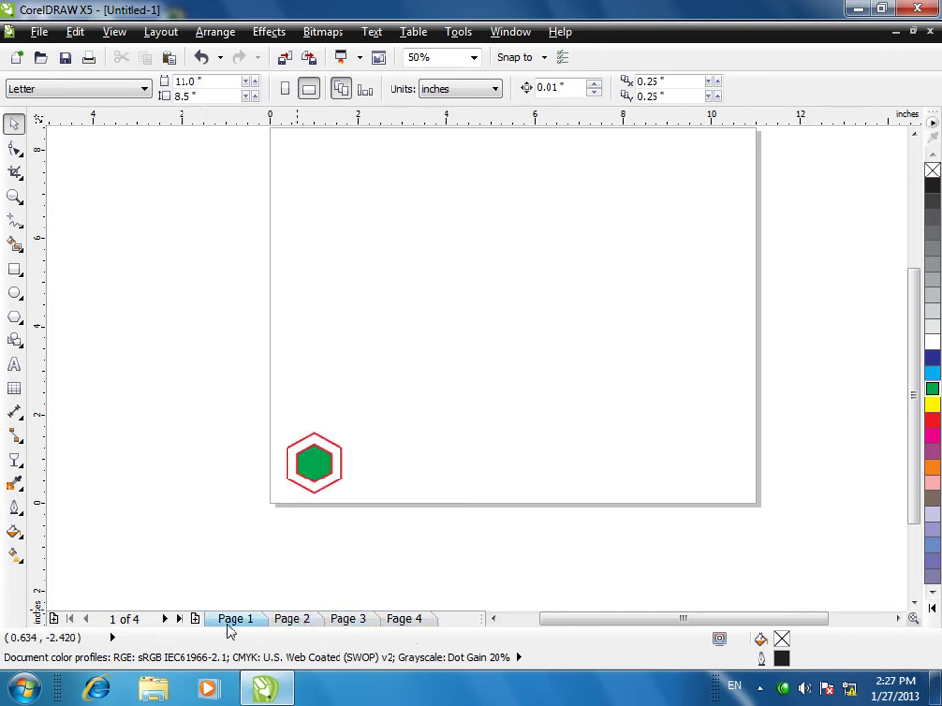
Step: Select the hexagon symbol on page 1 and open the Symbol Manager
{"action": "left_click", "coordinate": [300, 472]}
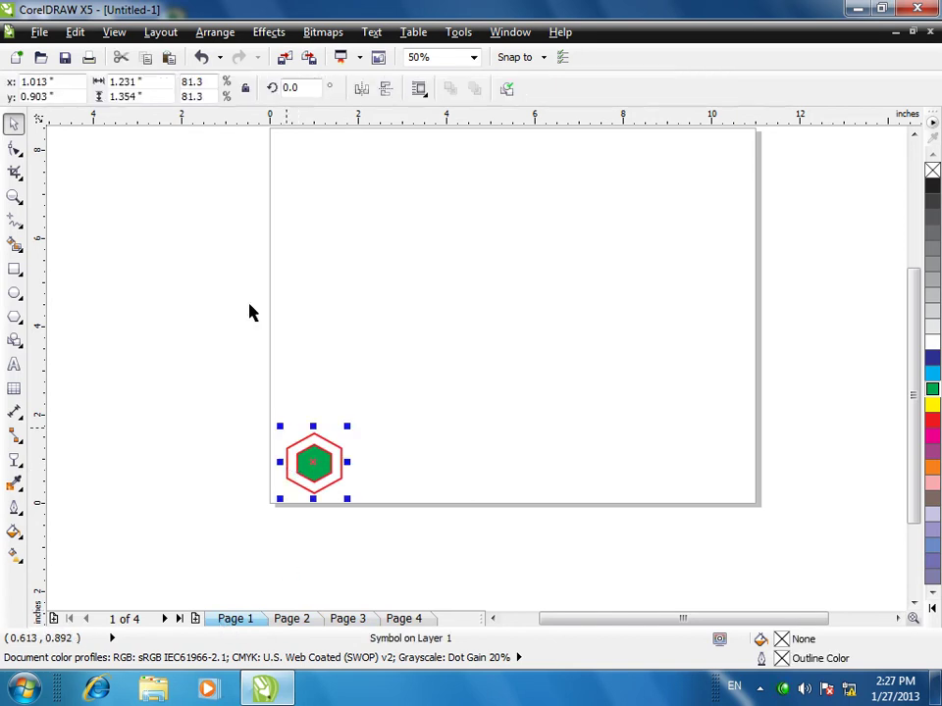
{"action": "left_click", "coordinate": [115, 32]}
{"action": "mouse_move", "coordinate": [76, 35]}
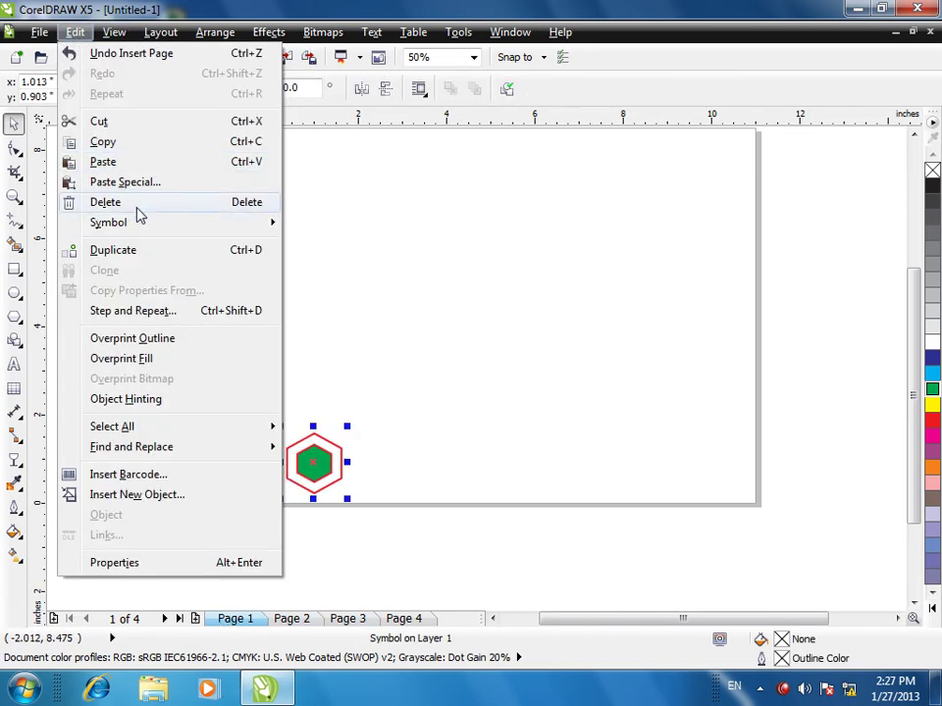
{"action": "mouse_move", "coordinate": [258, 224]}
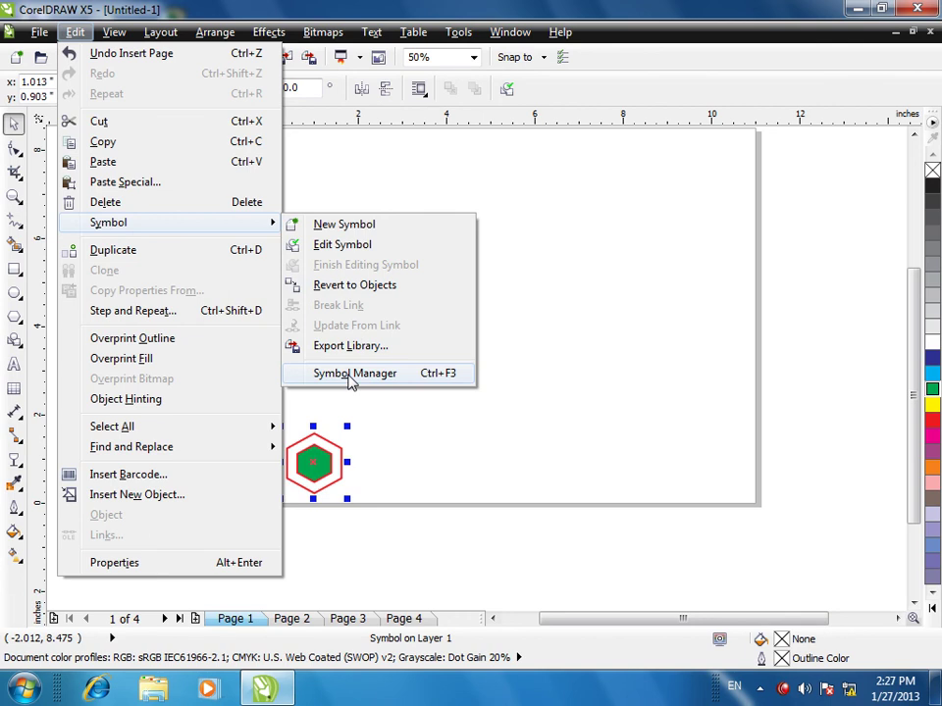
{"action": "left_click", "coordinate": [351, 373]}
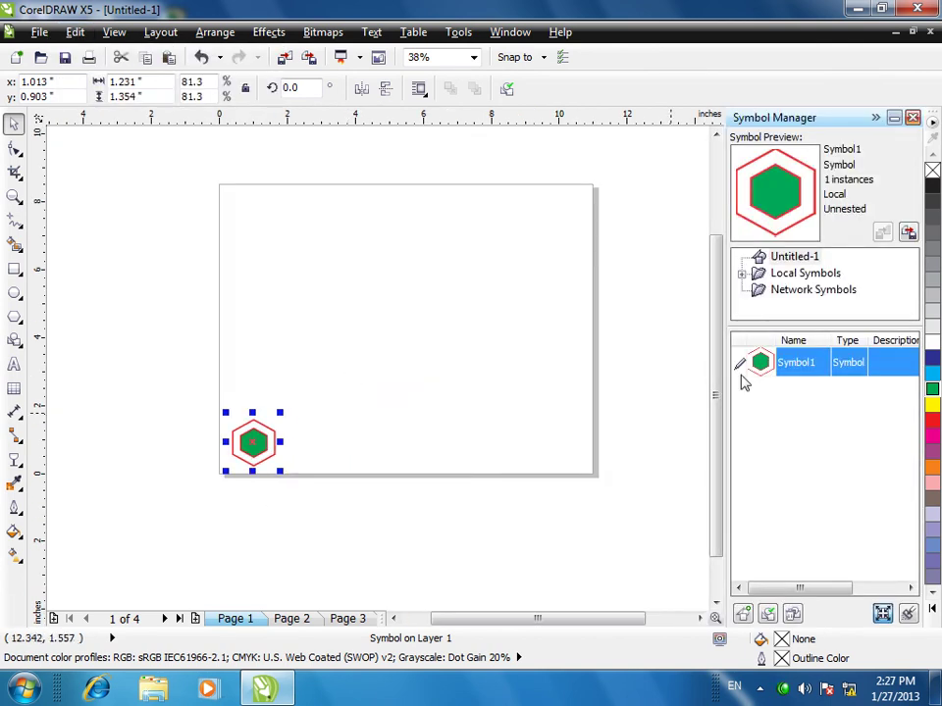
Step: Expand Local Symbols and its Symbols folder in the Symbol Manager and select the logo.csl library
{"action": "left_click", "coordinate": [800, 275]}
{"action": "left_click", "coordinate": [742, 275]}
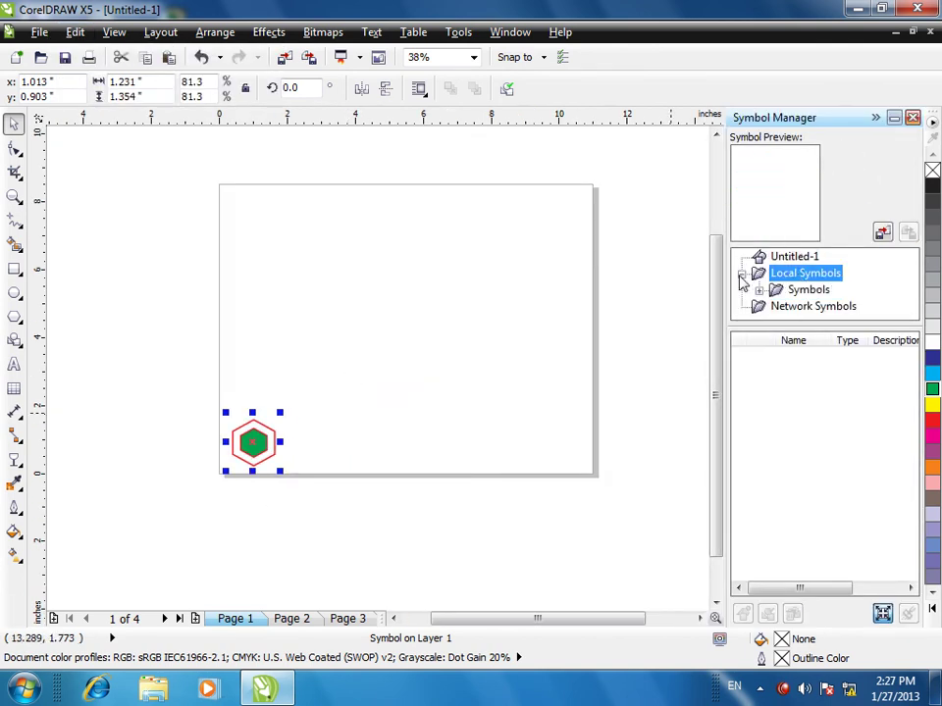
{"action": "left_click", "coordinate": [790, 290]}
{"action": "left_click", "coordinate": [759, 292]}
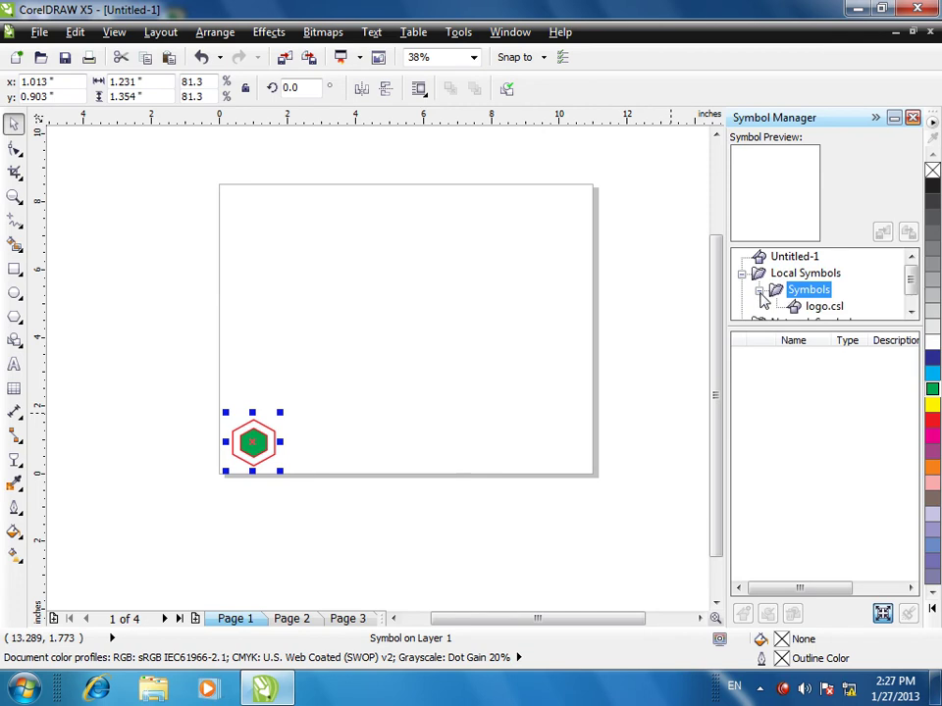
{"action": "left_click", "coordinate": [811, 307]}
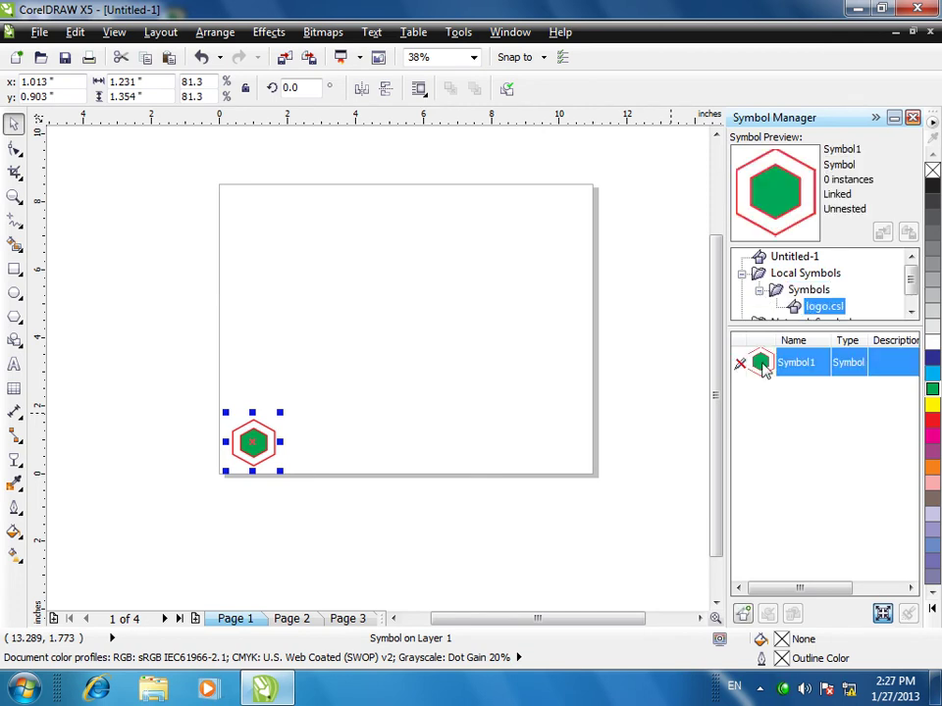
Step: Place an instance of Symbol1 from logo.csl in the lower-left corner of page 2, at about x 1.03", y 0.91"
{"action": "left_click", "coordinate": [285, 620]}
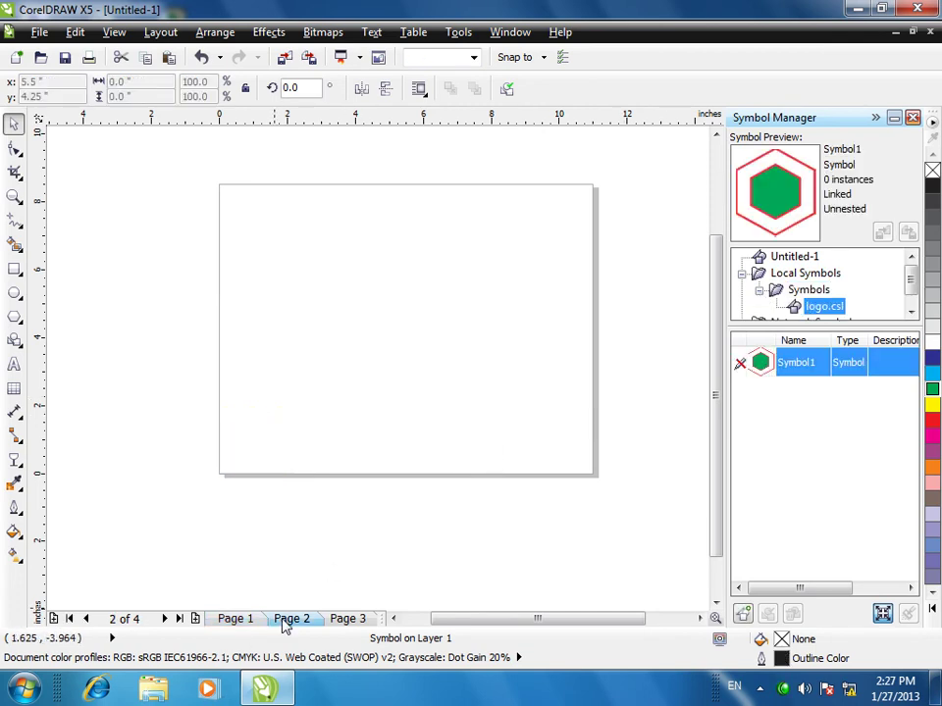
{"action": "left_click", "coordinate": [765, 367]}
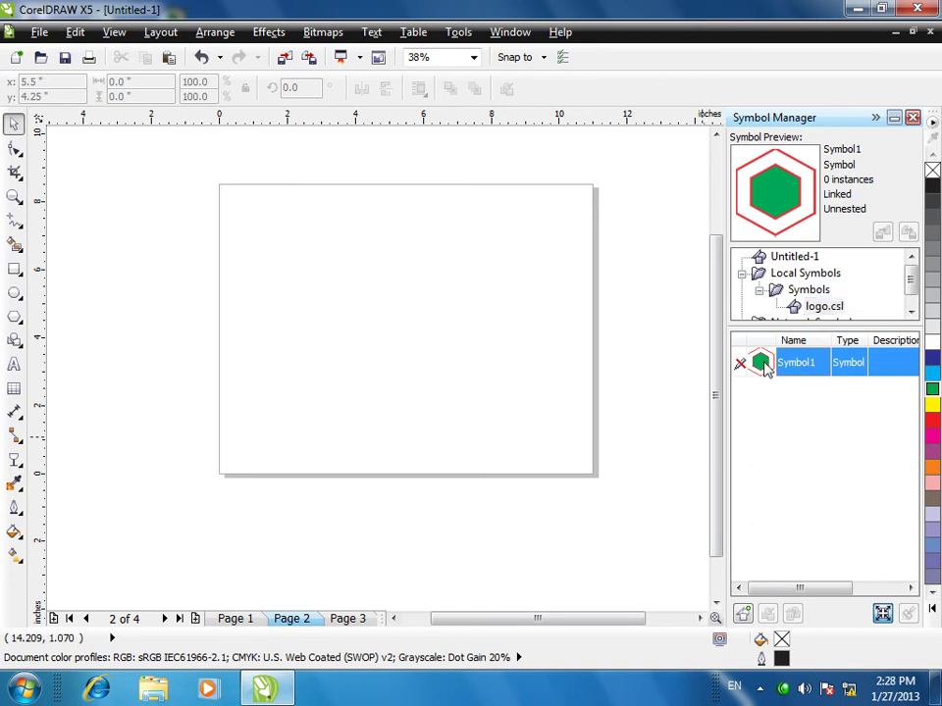
{"action": "left_click_drag", "start_coordinate": [460, 325], "coordinate": [286, 424]}
{"action": "left_click_drag", "start_coordinate": [258, 446], "coordinate": [253, 442]}
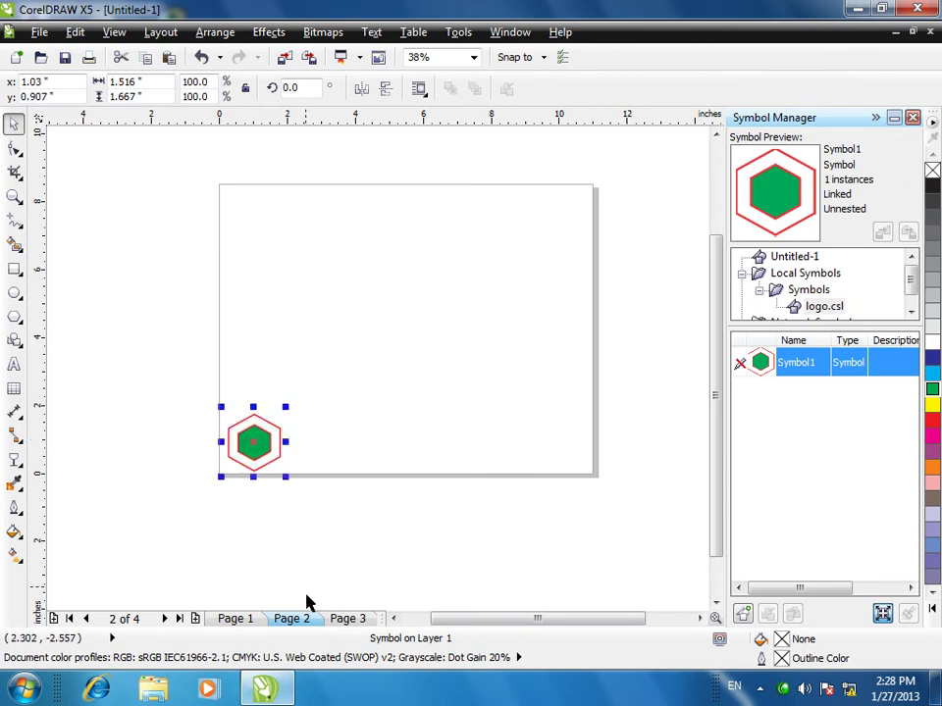
Step: Place Symbol1 in the lower-left corners of page 3, at about x 1.31", y 0.97", and page 4, at about x 1.11", y 0.96"
{"action": "left_click", "coordinate": [345, 618]}
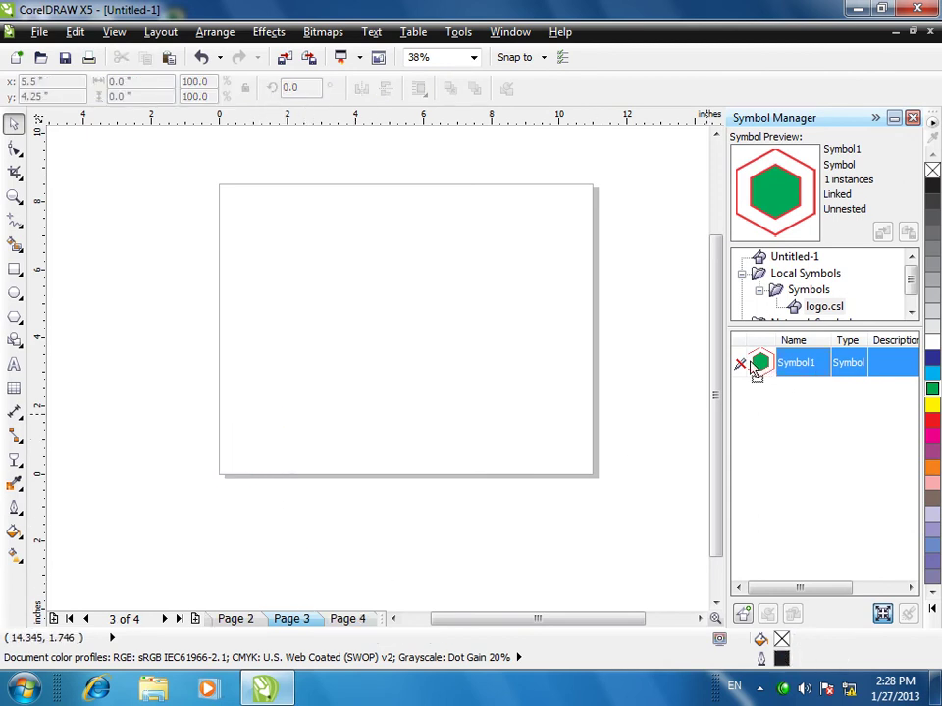
{"action": "key", "text": "ctrl+v"}
{"action": "left_click_drag", "start_coordinate": [268, 421], "coordinate": [272, 438]}
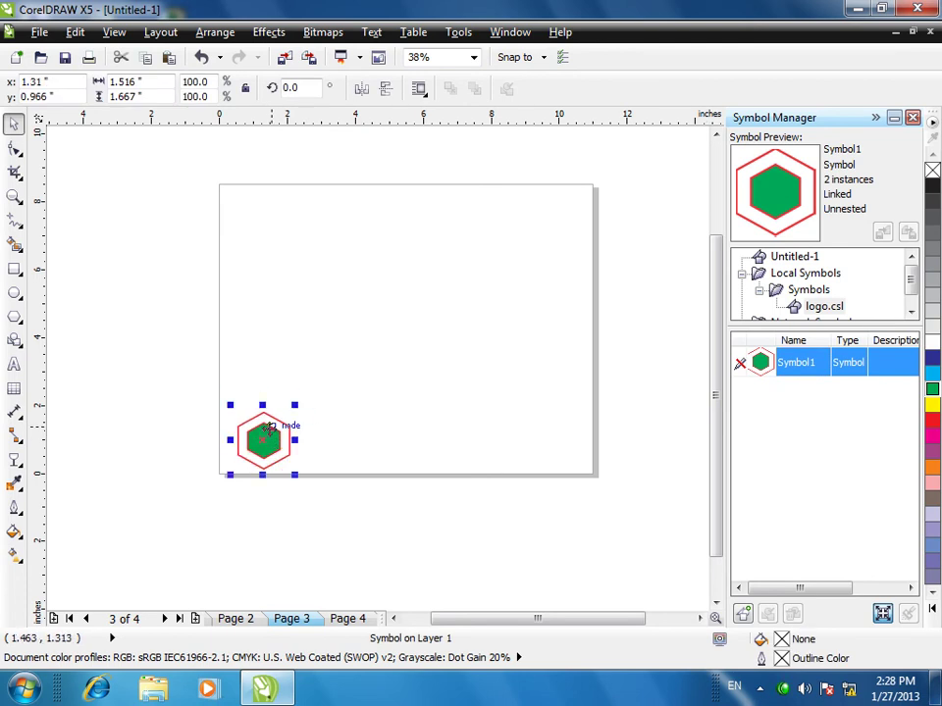
{"action": "left_click", "coordinate": [347, 618]}
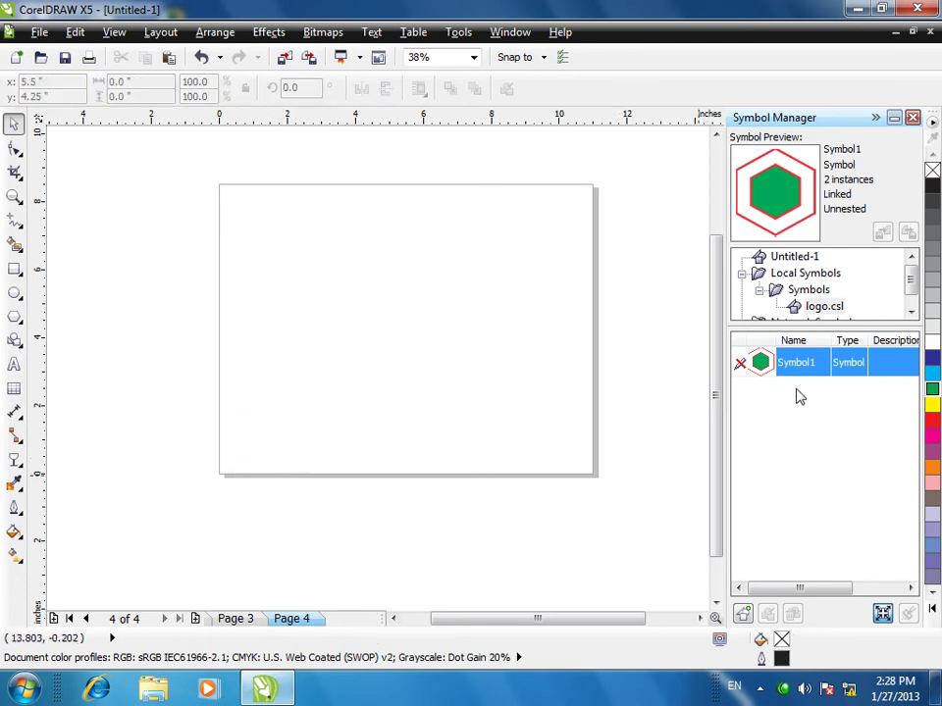
{"action": "left_click_drag", "start_coordinate": [486, 406], "coordinate": [256, 447]}
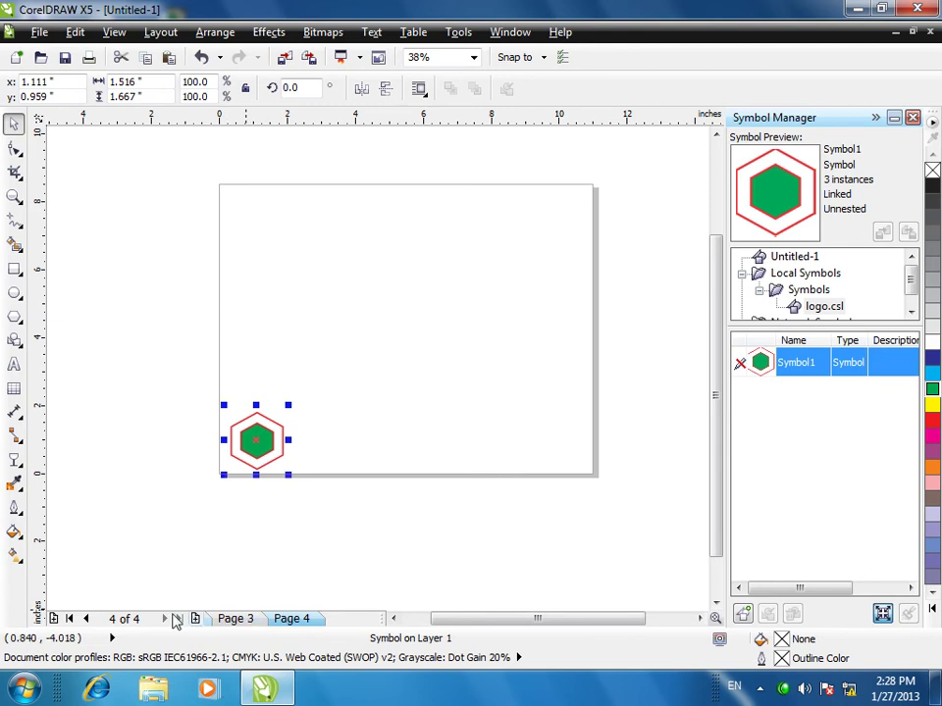
Step: Return to page 1, select its hexagon symbol and open it for editing
{"action": "left_click", "coordinate": [88, 618]}
{"action": "left_click", "coordinate": [88, 618]}
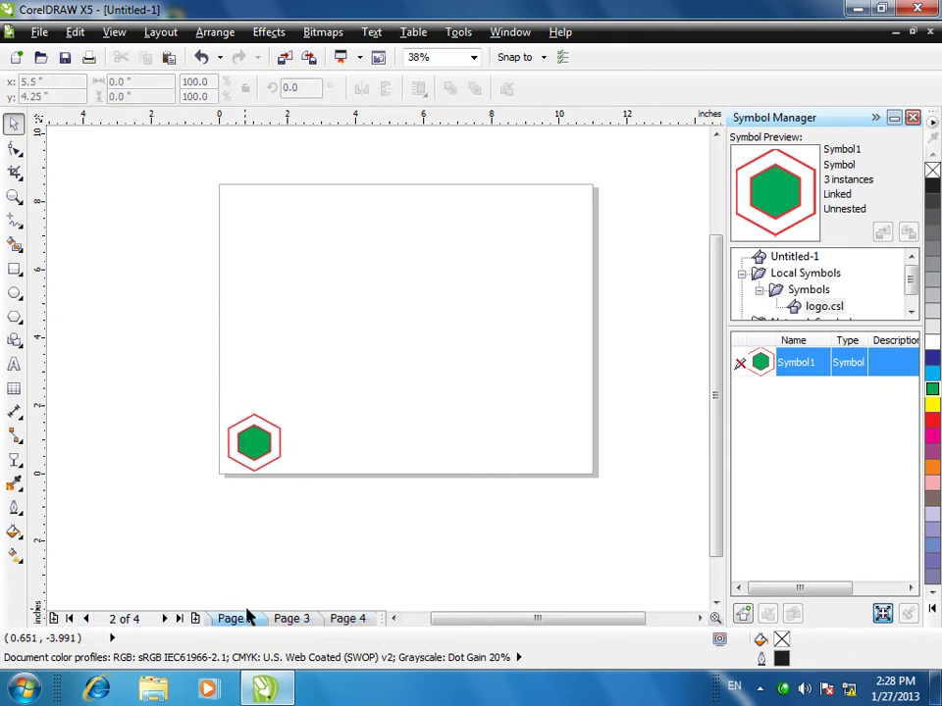
{"action": "left_click", "coordinate": [91, 619]}
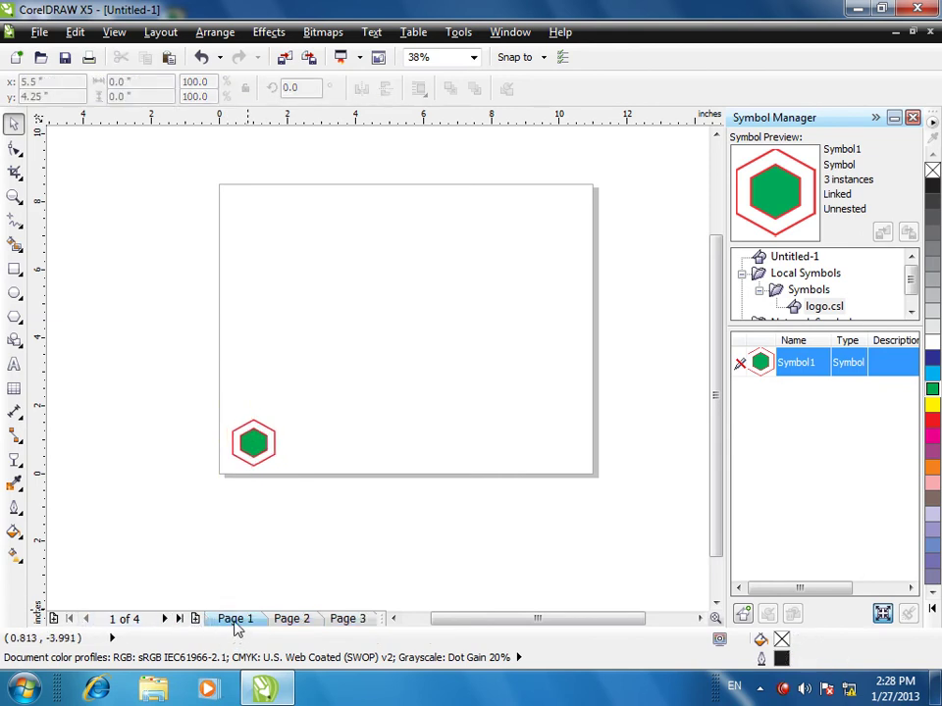
{"action": "left_click", "coordinate": [253, 443]}
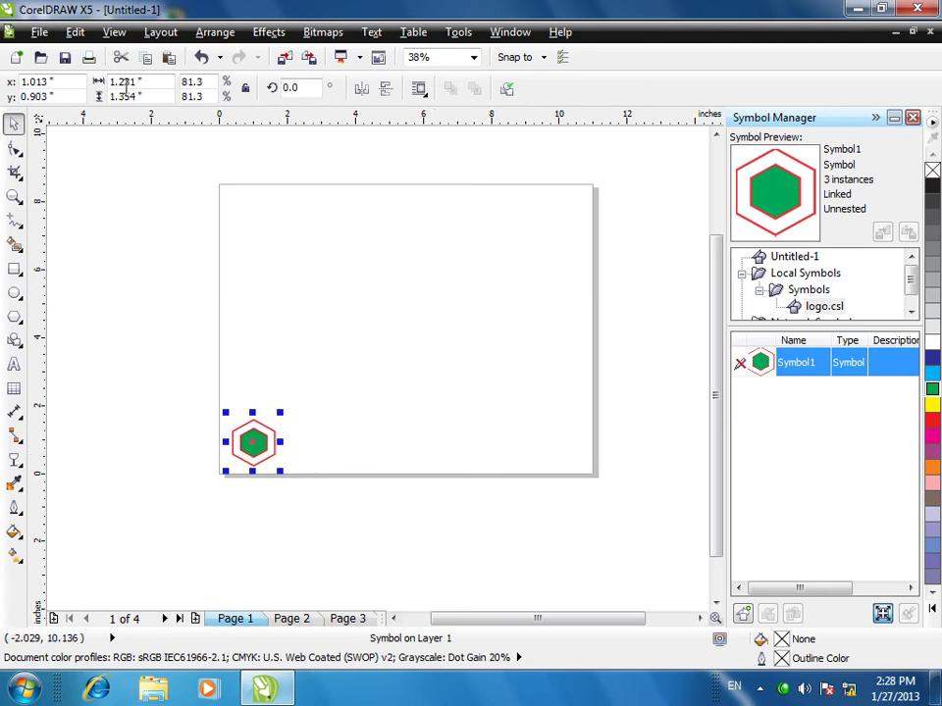
{"action": "left_click", "coordinate": [77, 32]}
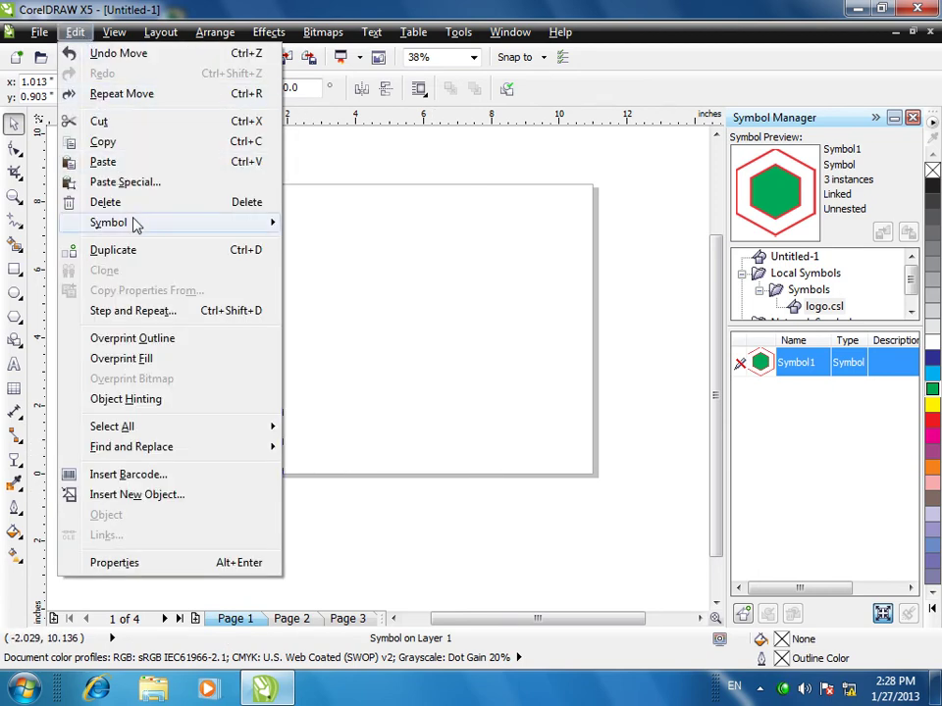
{"action": "mouse_move", "coordinate": [136, 226]}
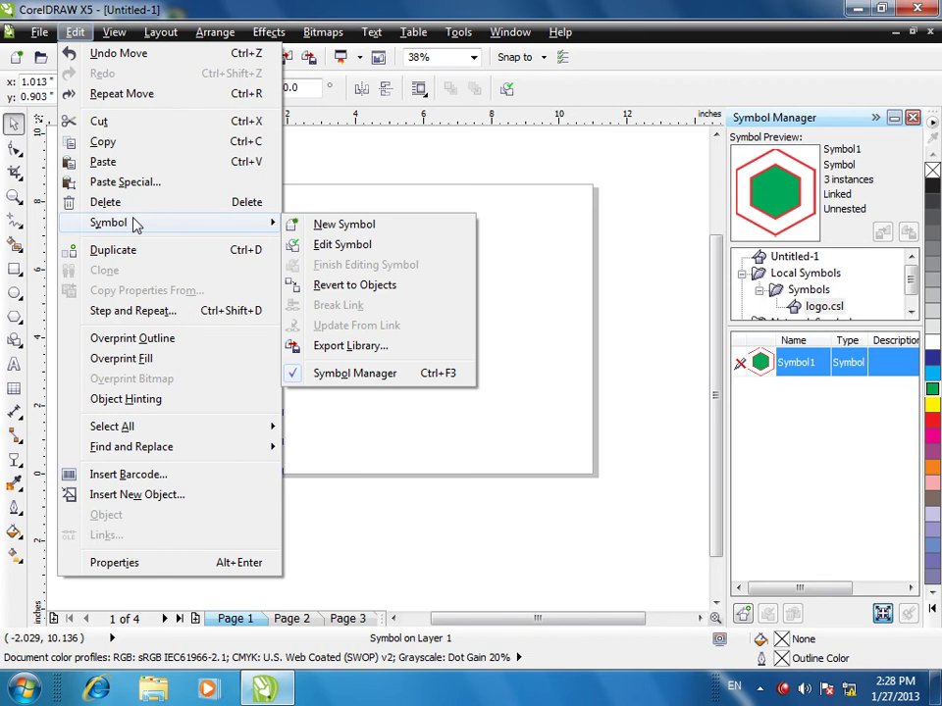
{"action": "left_click", "coordinate": [342, 245]}
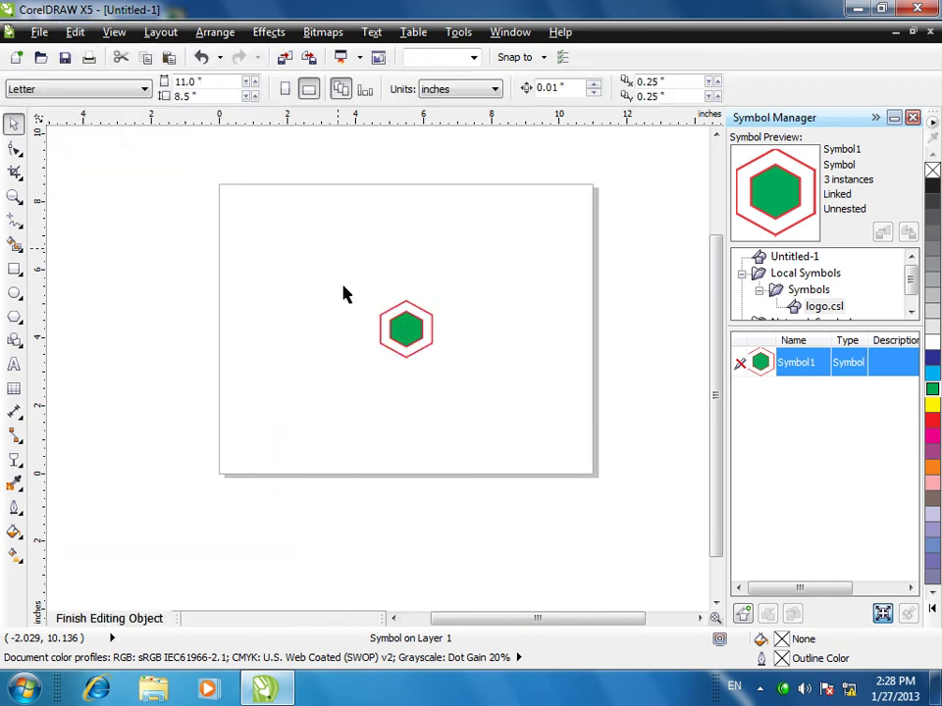
Step: Recolour the symbol's inner hexagon with a magenta fill and an orange outline, and finish editing the symbol
{"action": "left_click", "coordinate": [412, 341]}
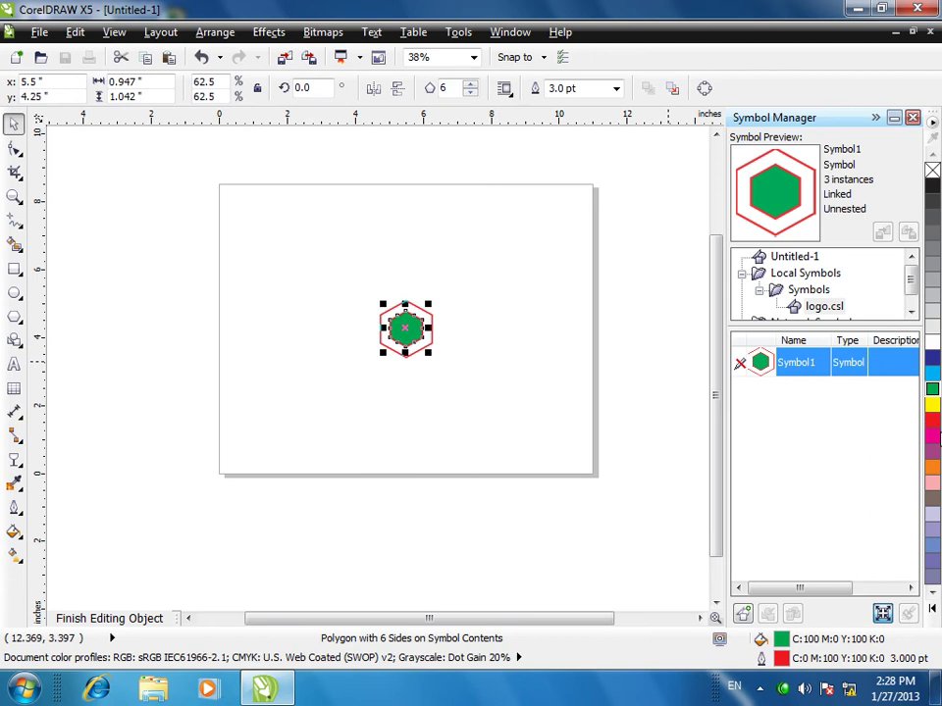
{"action": "right_click", "coordinate": [934, 439]}
{"action": "left_click", "coordinate": [934, 439]}
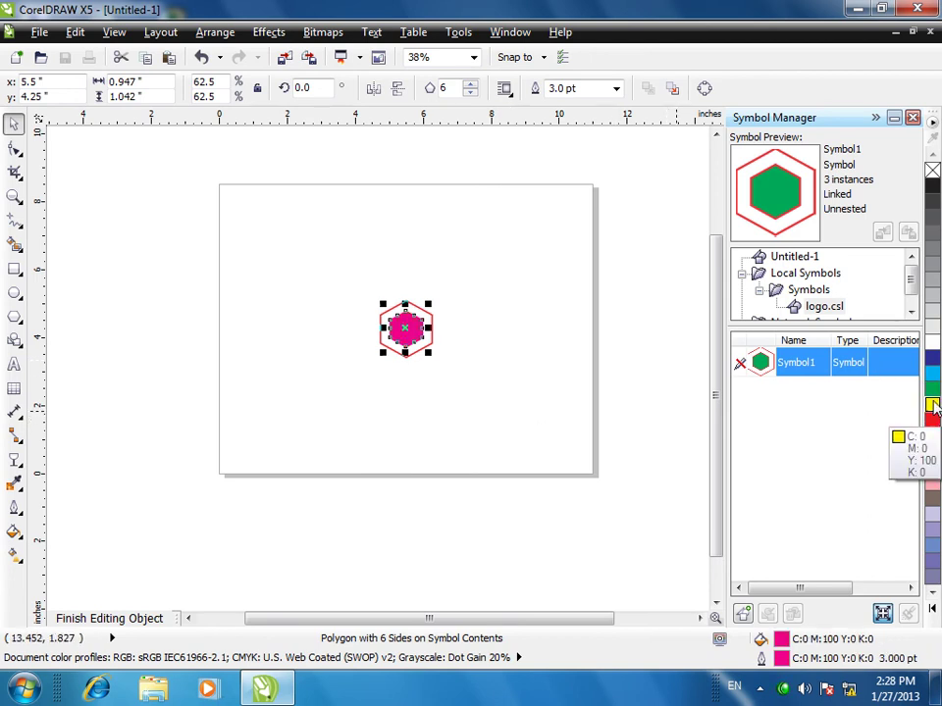
{"action": "right_click", "coordinate": [934, 472]}
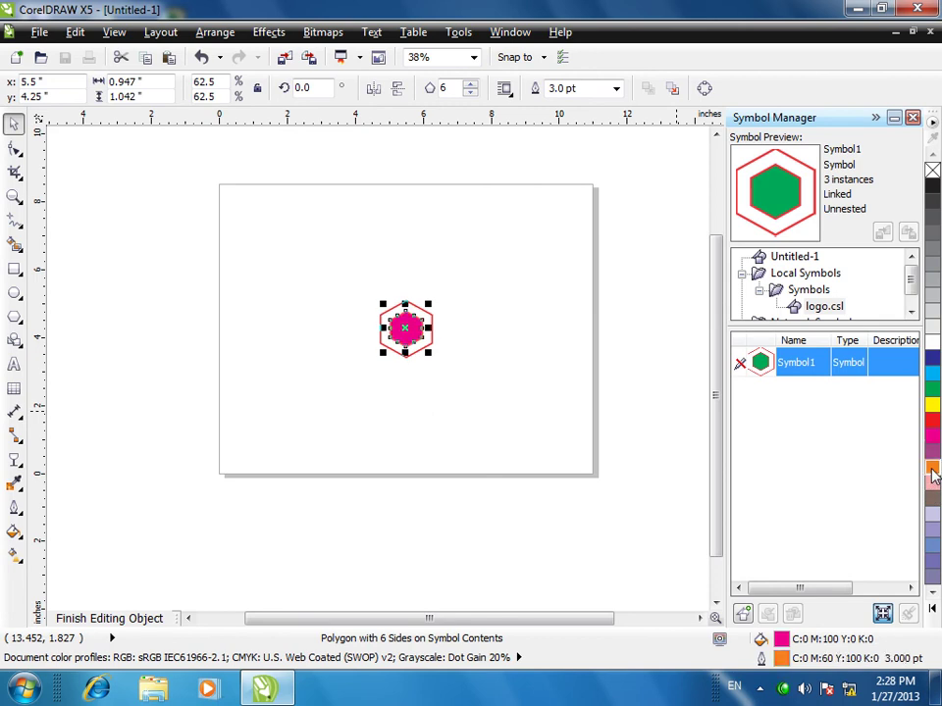
{"action": "left_click", "coordinate": [75, 32]}
{"action": "mouse_move", "coordinate": [172, 226]}
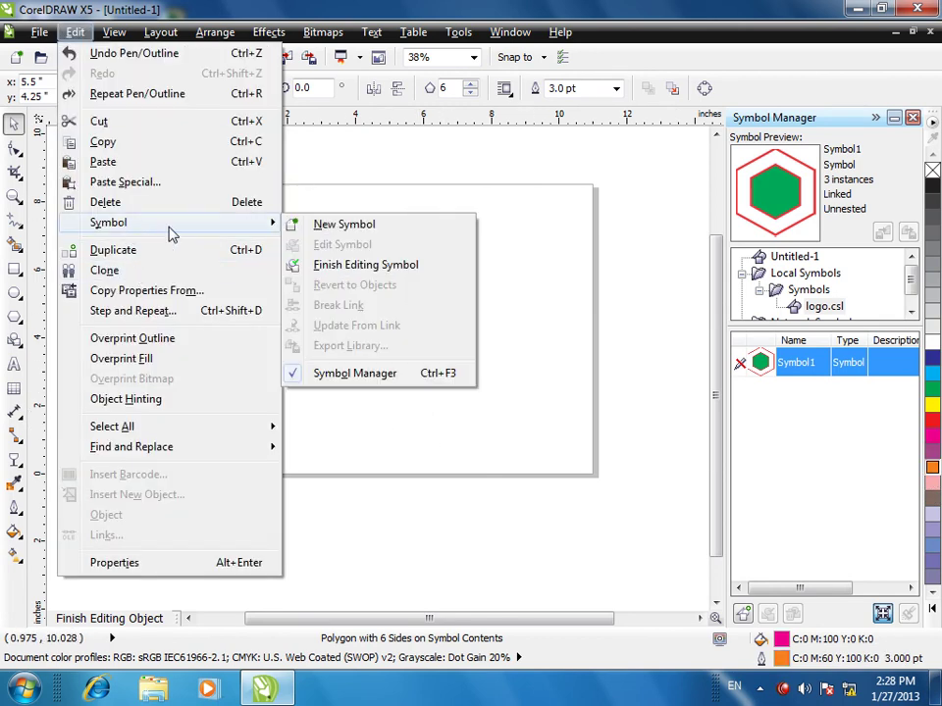
{"action": "left_click", "coordinate": [348, 264]}
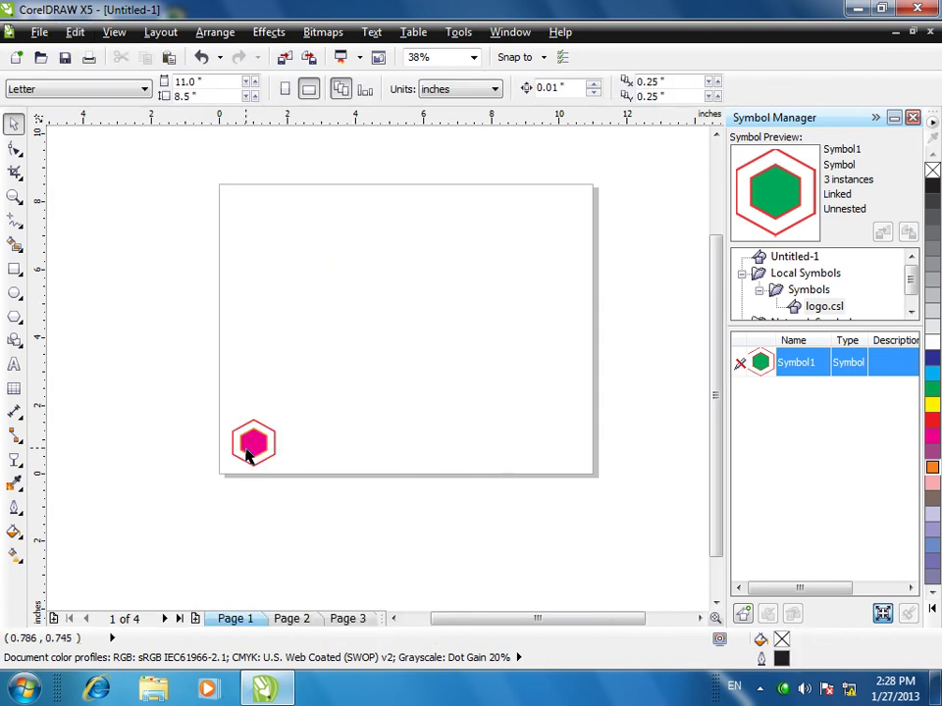
Step: Check the symbol instances on pages 2 and 3 against the edited symbol on page 1
{"action": "left_click", "coordinate": [292, 621]}
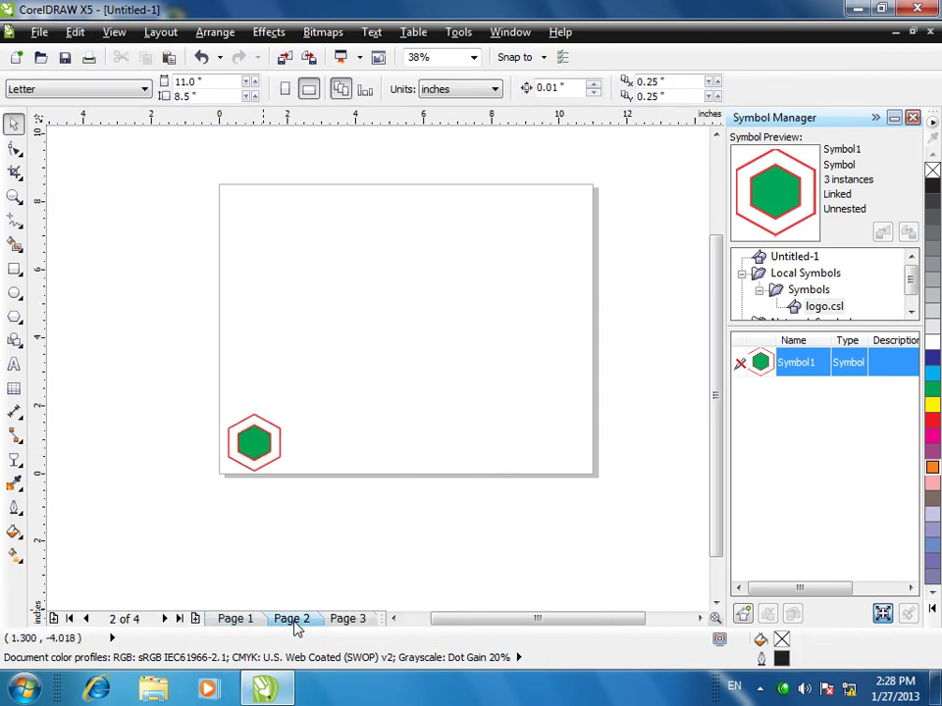
{"action": "left_click", "coordinate": [334, 620]}
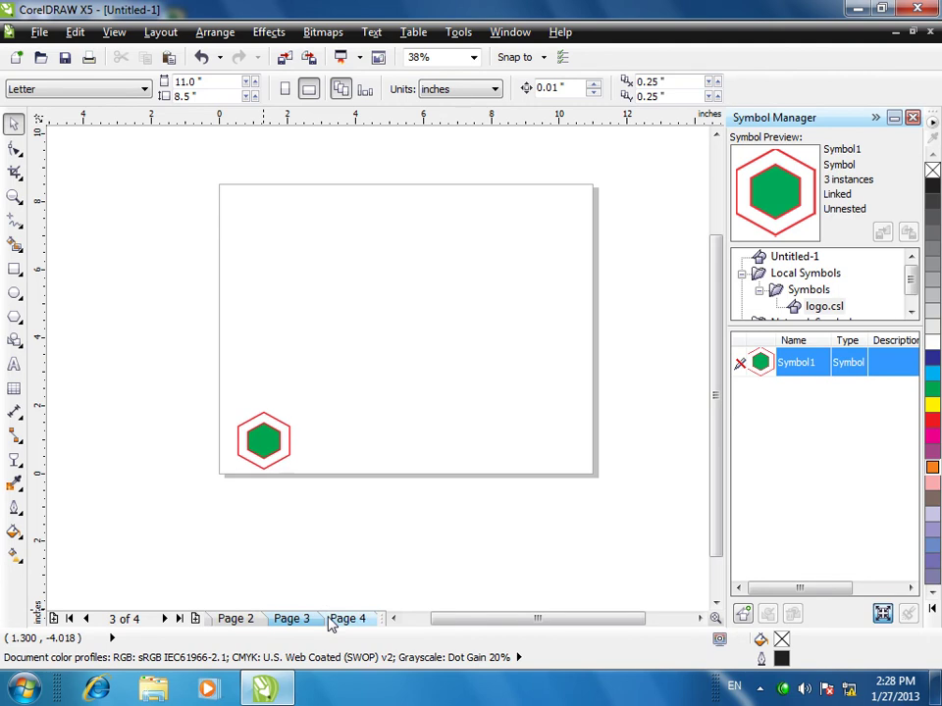
{"action": "left_click", "coordinate": [241, 618]}
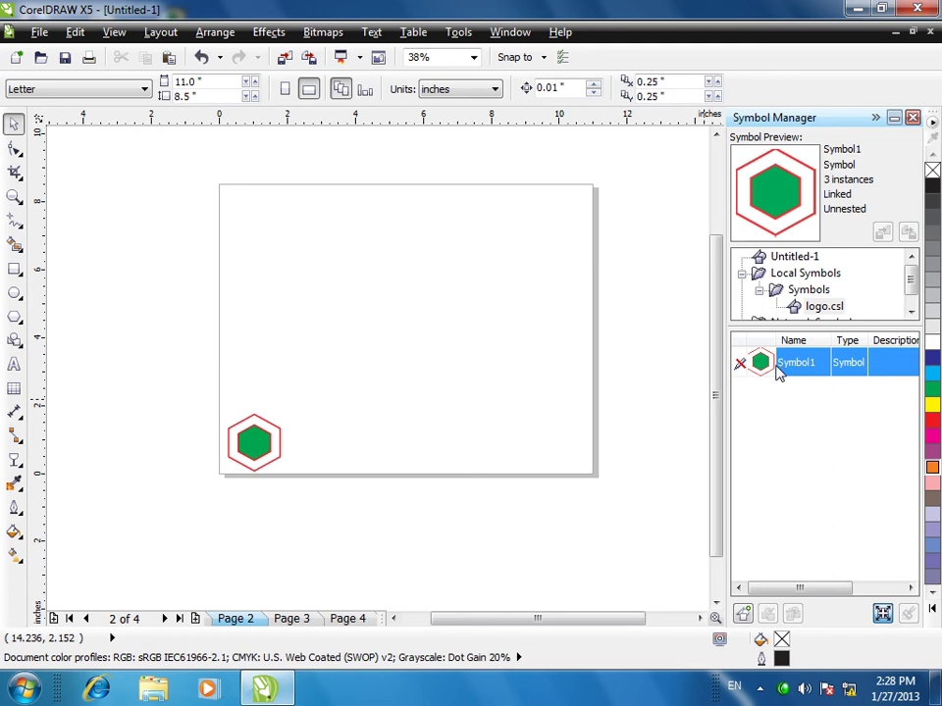
{"action": "left_click", "coordinate": [73, 33]}
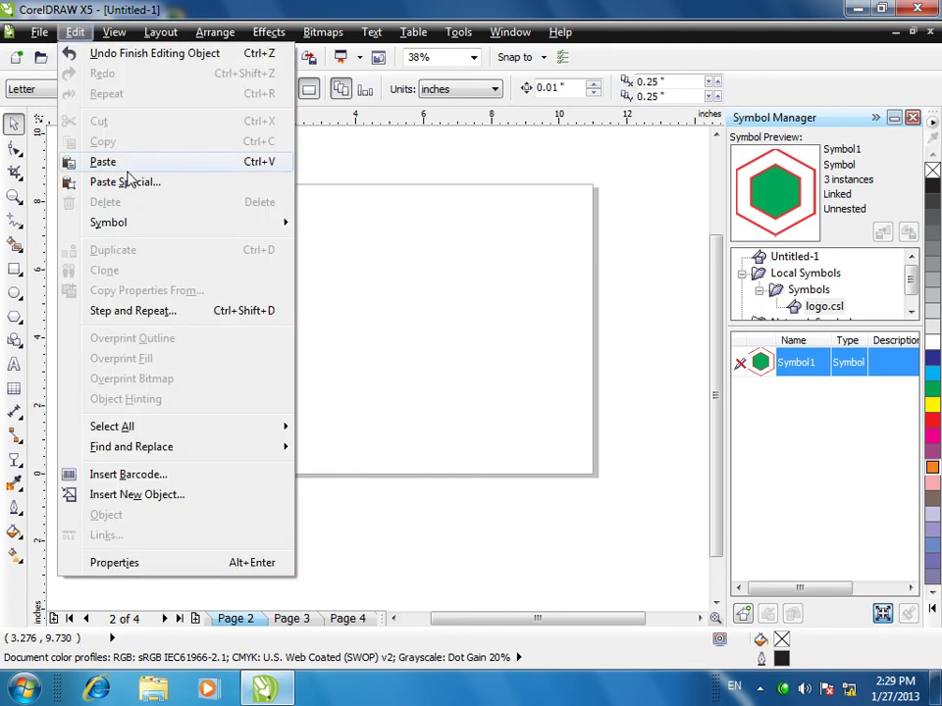
{"action": "left_click", "coordinate": [389, 448]}
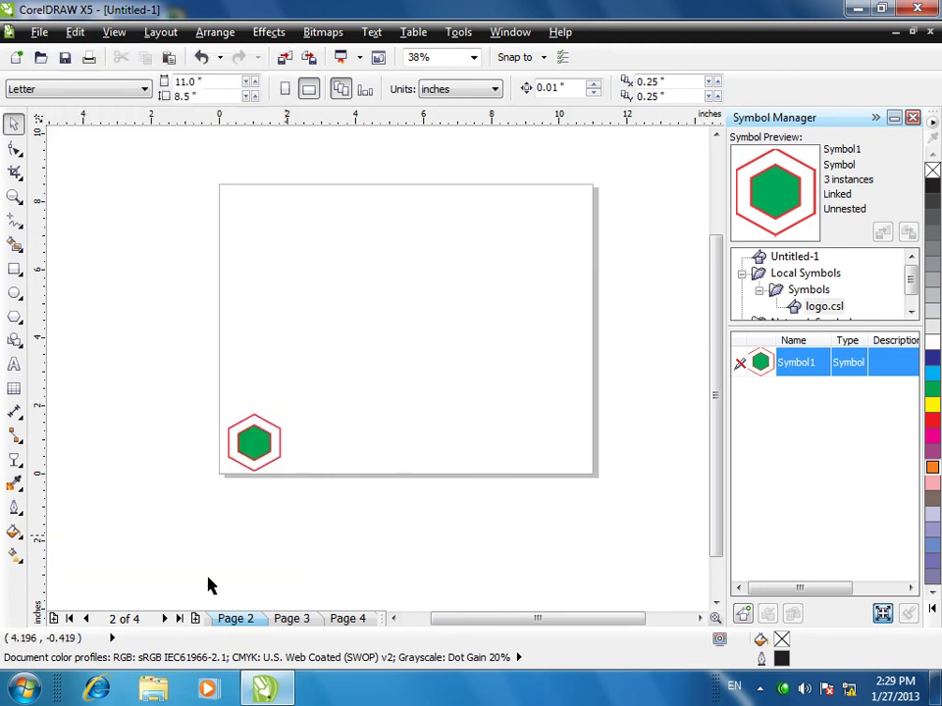
Step: Export the symbol library from page 1, overwriting logo.csl in the Symbols folder, and reload logo.csl in the Symbol Manager
{"action": "left_click", "coordinate": [87, 619]}
{"action": "left_click", "coordinate": [254, 449]}
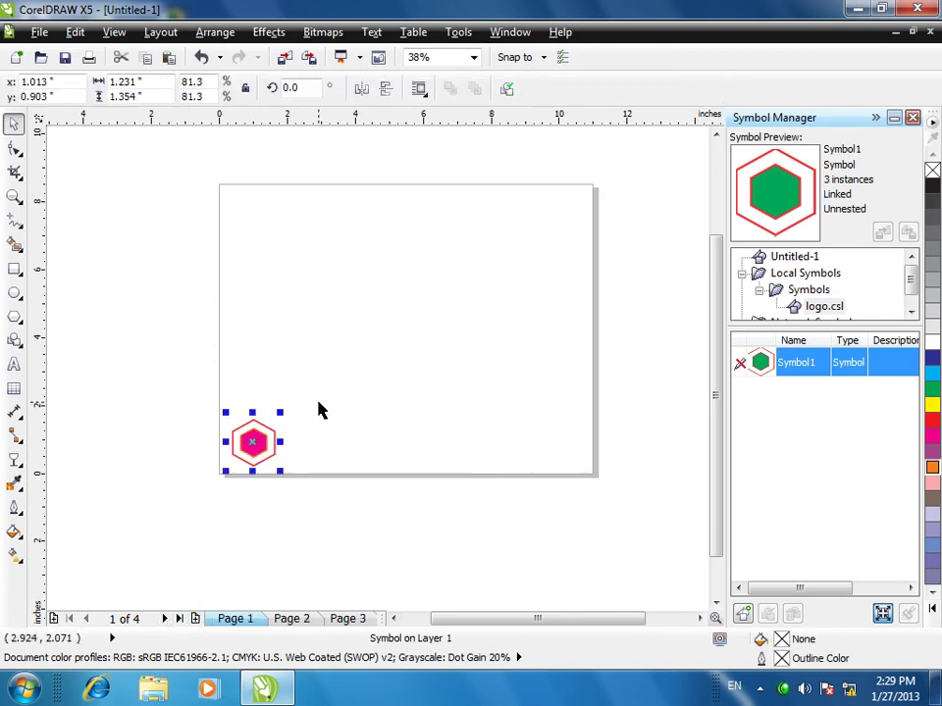
{"action": "left_click", "coordinate": [74, 32]}
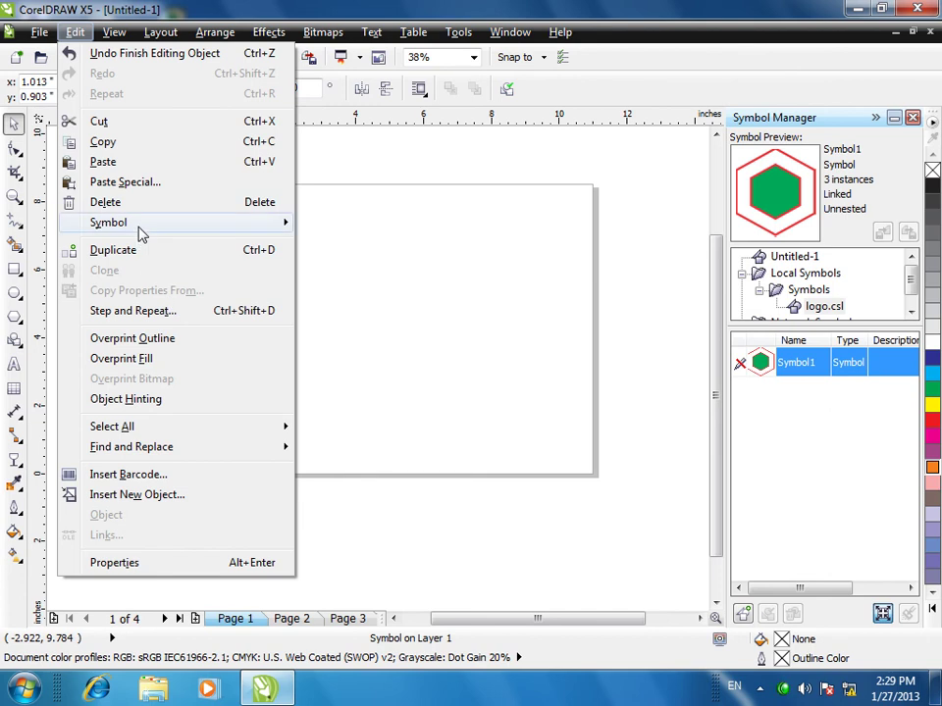
{"action": "mouse_move", "coordinate": [143, 232]}
{"action": "left_click", "coordinate": [359, 346]}
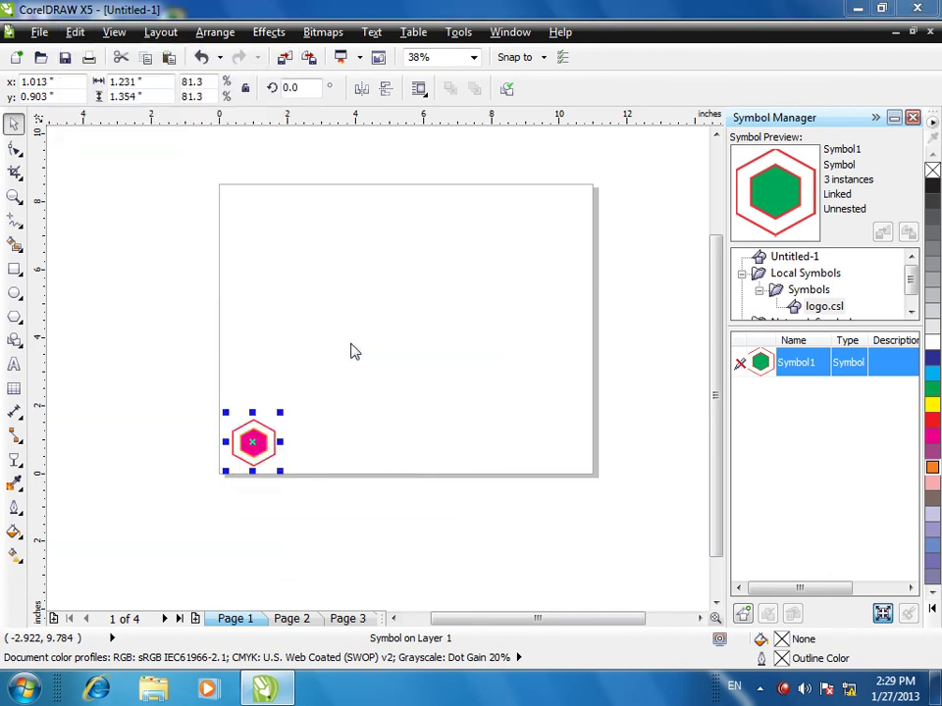
{"action": "left_click", "coordinate": [338, 233]}
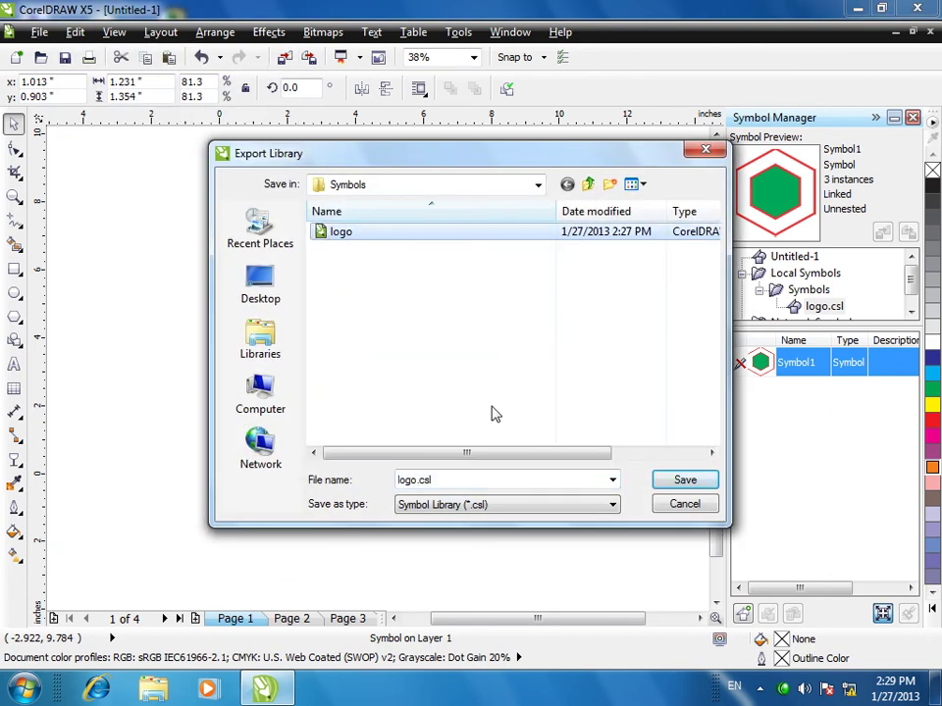
{"action": "left_click", "coordinate": [687, 481]}
{"action": "left_click", "coordinate": [443, 387]}
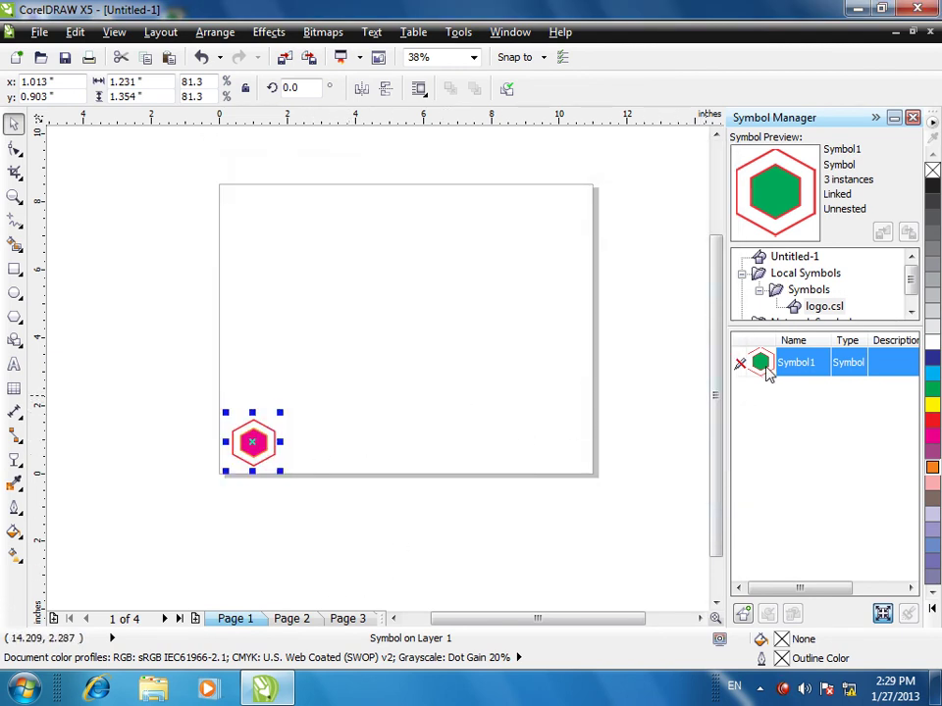
{"action": "left_click", "coordinate": [819, 289]}
{"action": "left_click", "coordinate": [824, 305]}
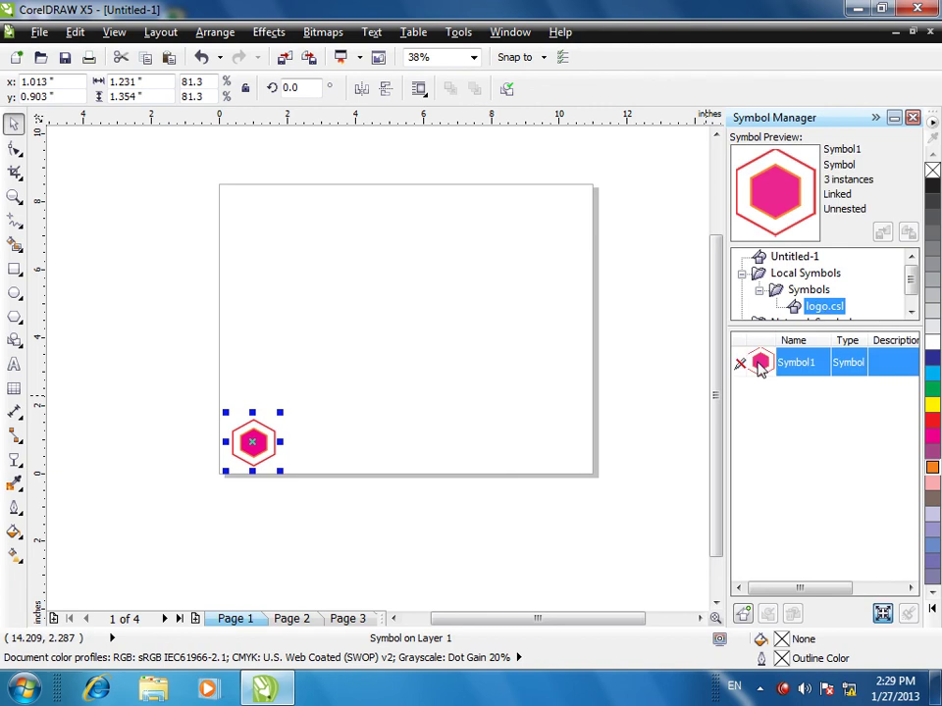
Step: Try to replace the symbol instance on page 2 with Symbol1 from the re-exported logo.csl library, and undo the attempt
{"action": "left_click", "coordinate": [298, 621]}
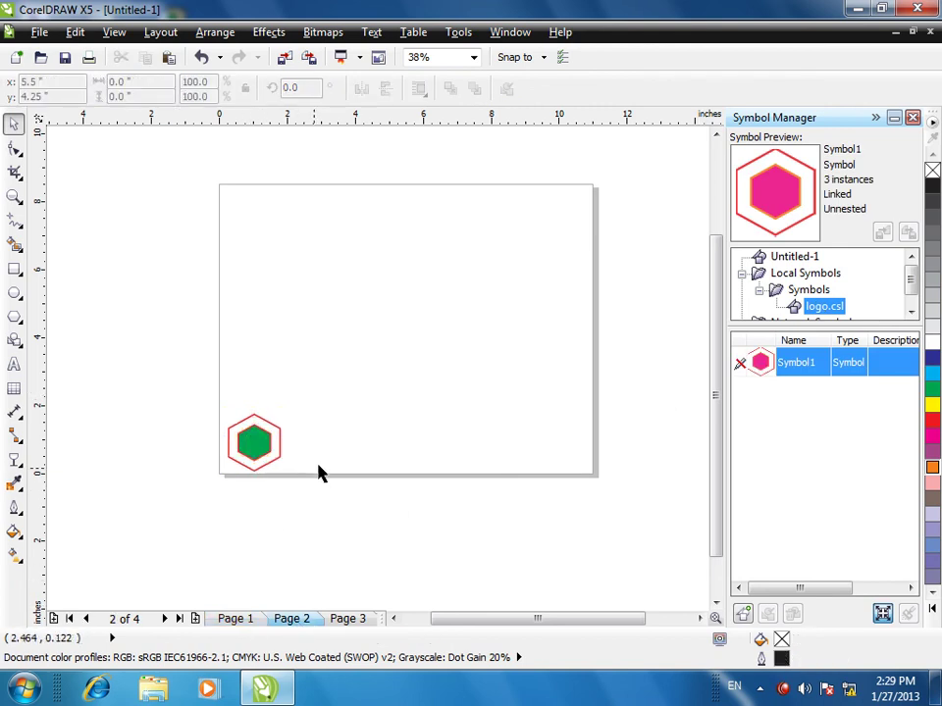
{"action": "left_click", "coordinate": [251, 442]}
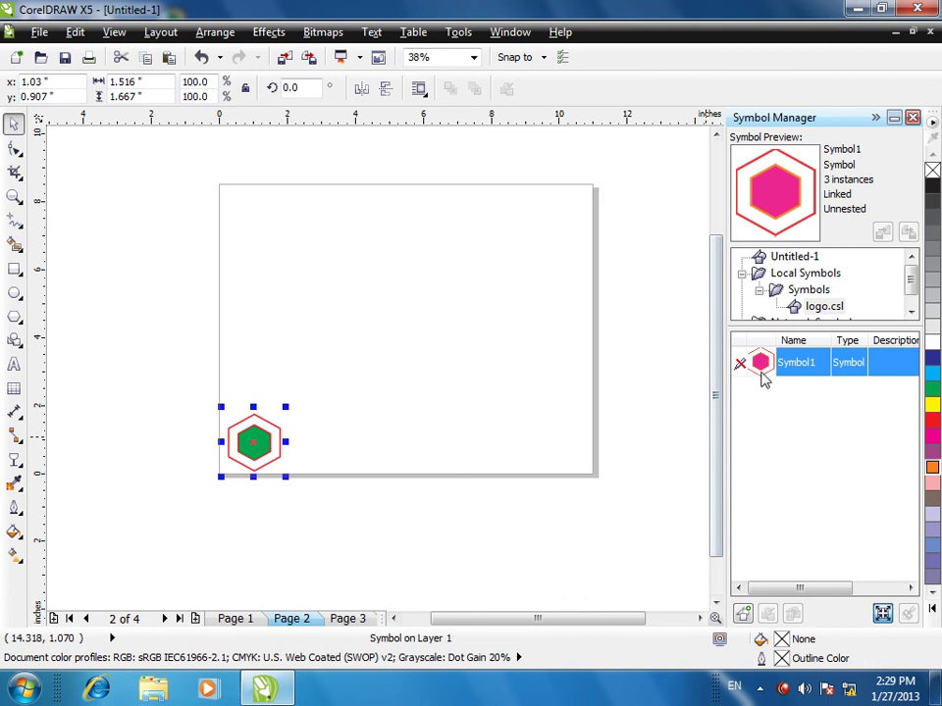
{"action": "left_click", "coordinate": [742, 613]}
{"action": "key", "text": "Delete"}
{"action": "left_click", "coordinate": [259, 457]}
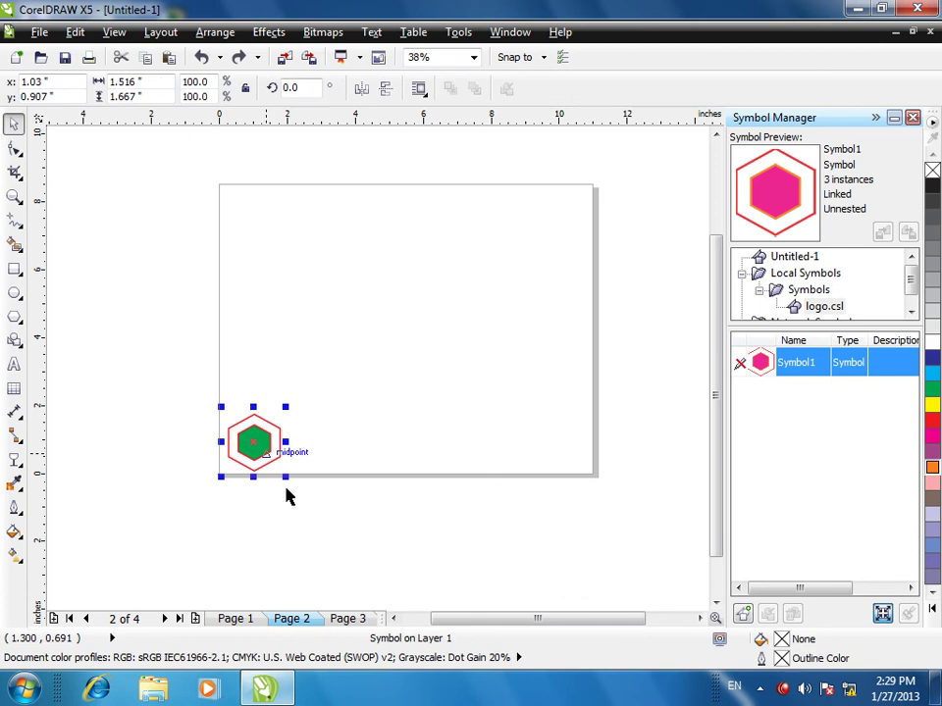
Step: Compare the symbol instances on pages 3, 2 and 1
{"action": "left_click", "coordinate": [345, 622]}
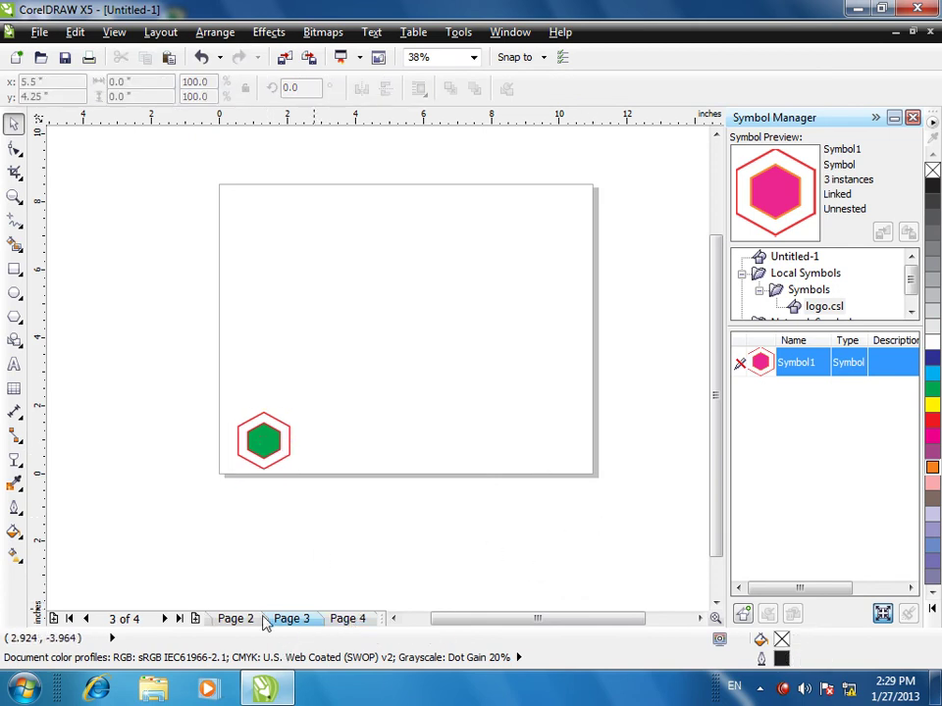
{"action": "left_click", "coordinate": [233, 621]}
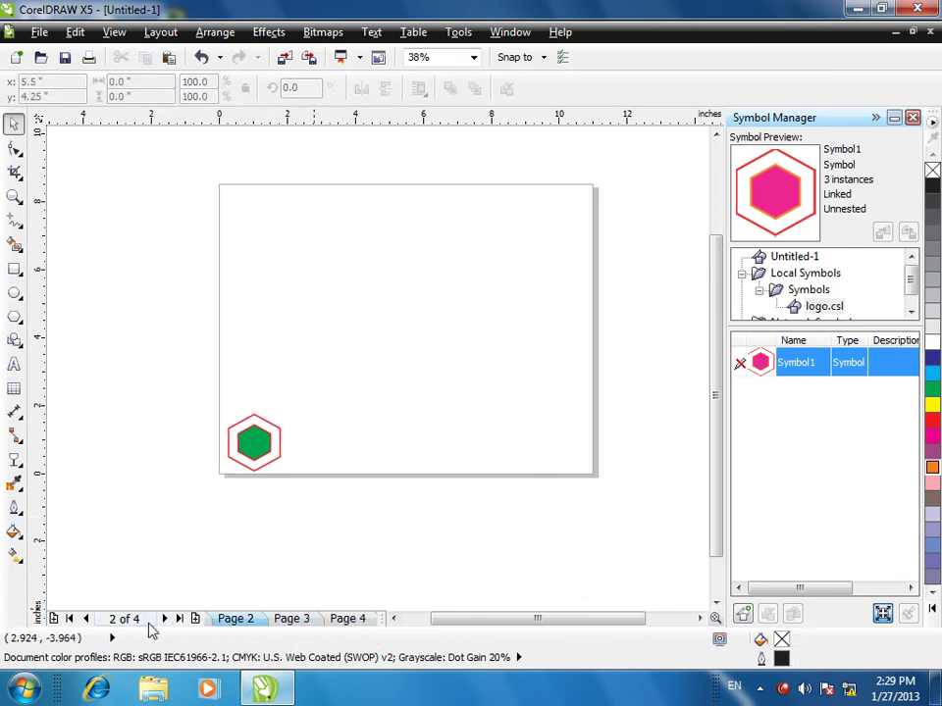
{"action": "left_click", "coordinate": [87, 619]}
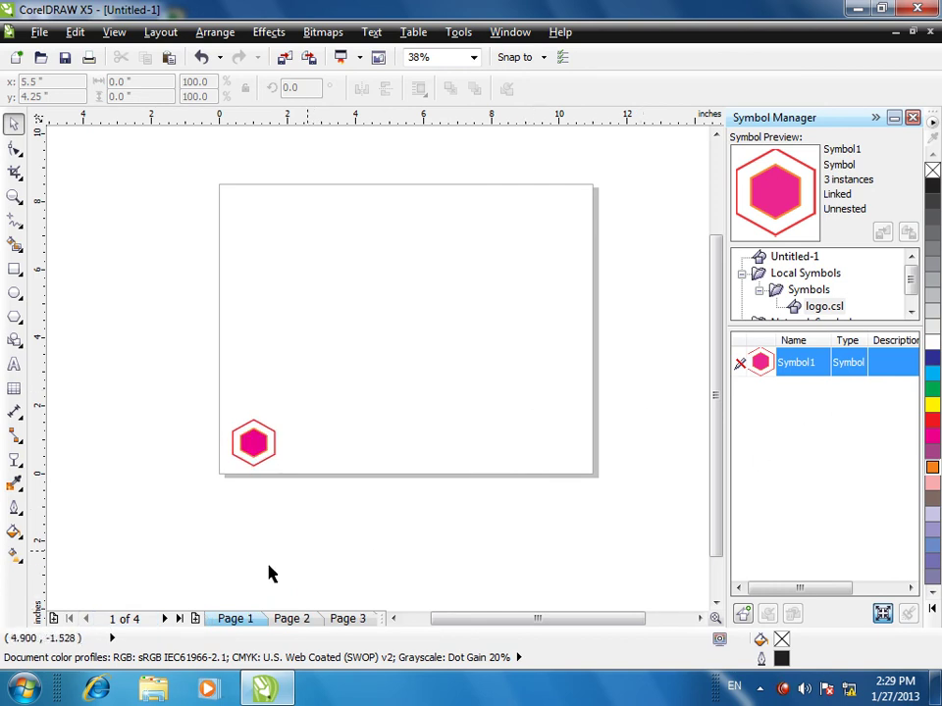
Step: Examine which Symbol commands are available on page 1 with nothing selected and with the hexagon symbol selected
{"action": "left_click", "coordinate": [75, 32]}
{"action": "mouse_move", "coordinate": [143, 230]}
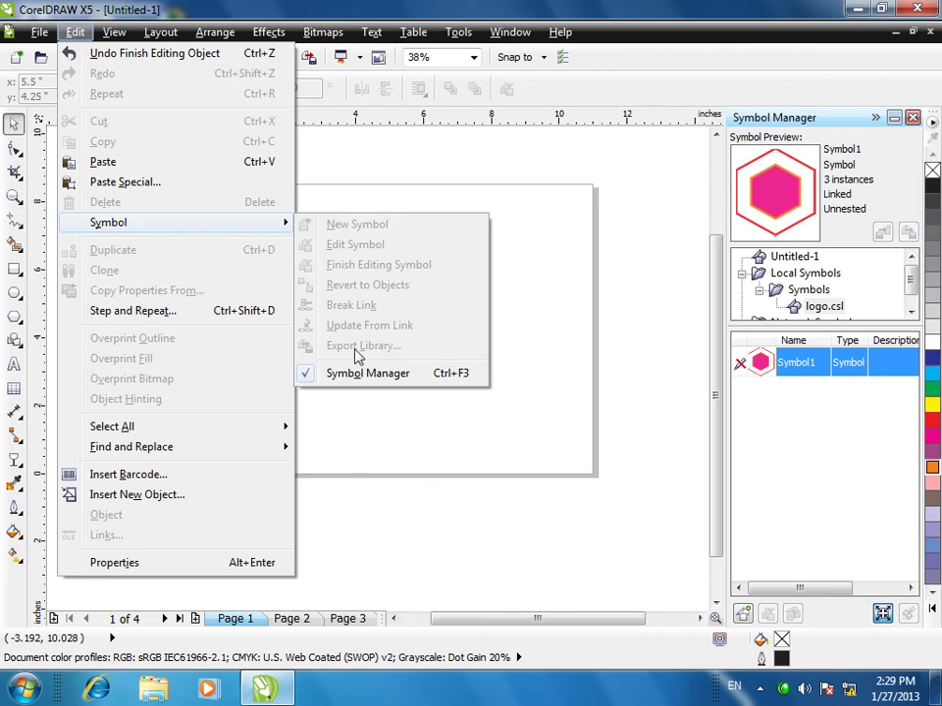
{"action": "left_click", "coordinate": [582, 309]}
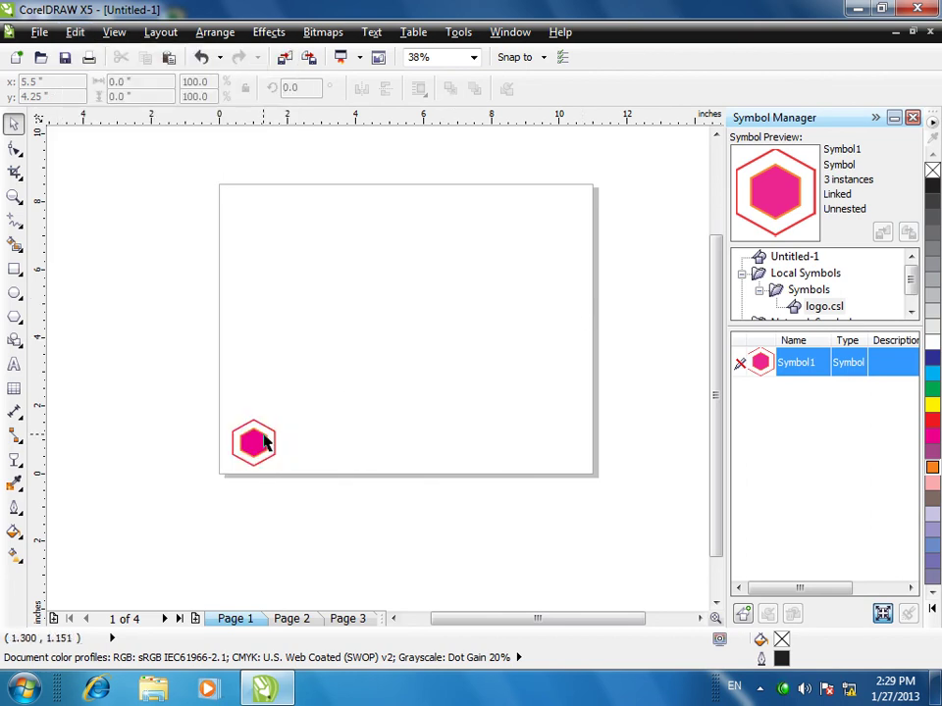
{"action": "left_click", "coordinate": [267, 438]}
{"action": "left_click_drag", "start_coordinate": [333, 395], "coordinate": [177, 513]}
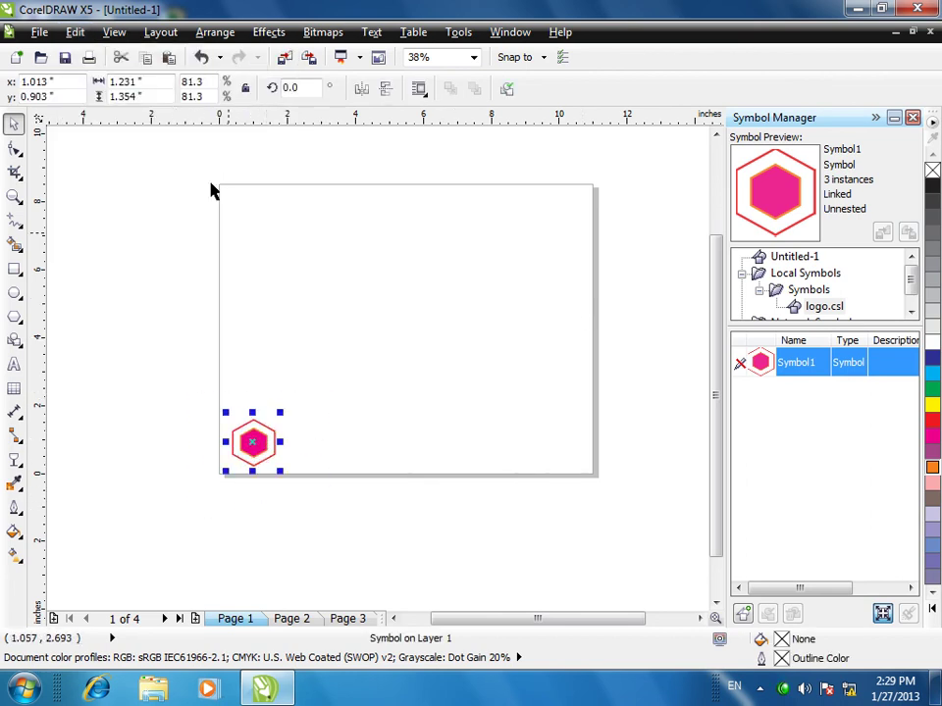
{"action": "left_click", "coordinate": [71, 33]}
{"action": "mouse_move", "coordinate": [164, 225]}
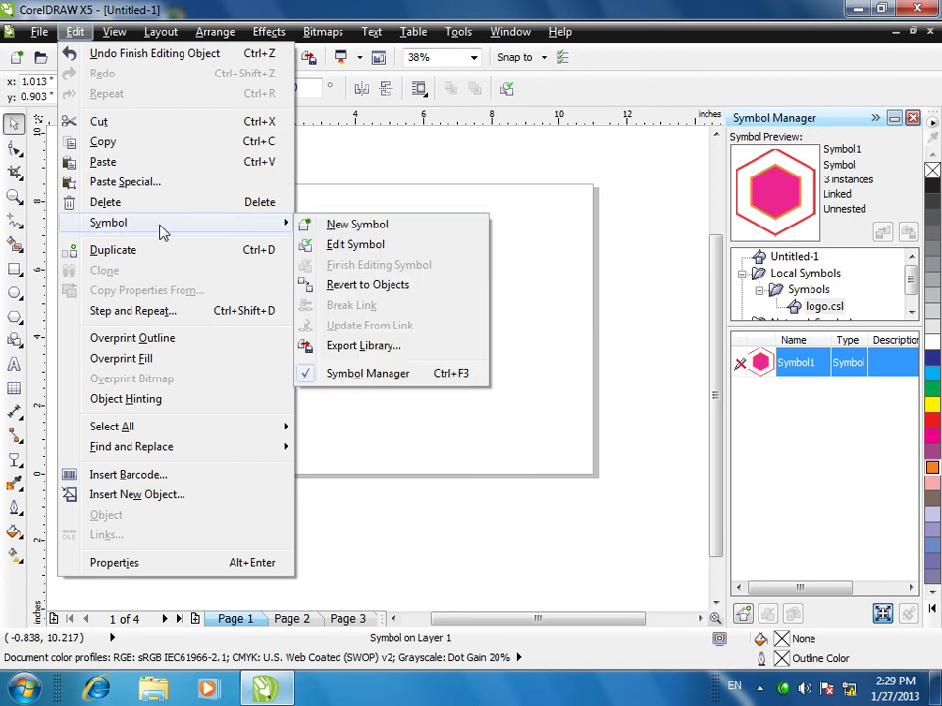
{"action": "left_click", "coordinate": [774, 365]}
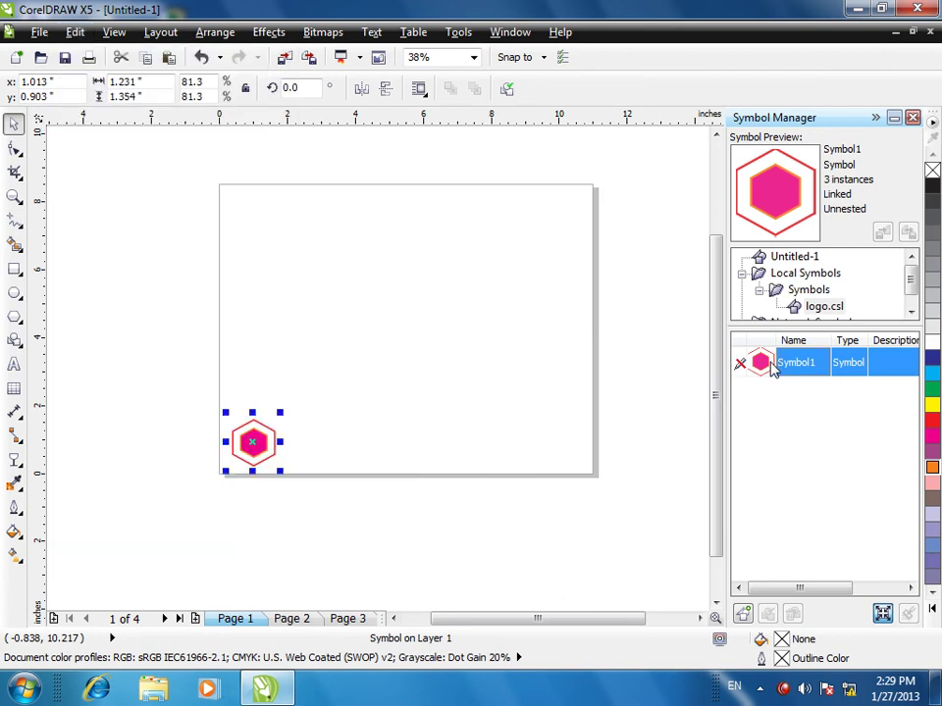
{"action": "left_click", "coordinate": [74, 32]}
{"action": "mouse_move", "coordinate": [140, 226]}
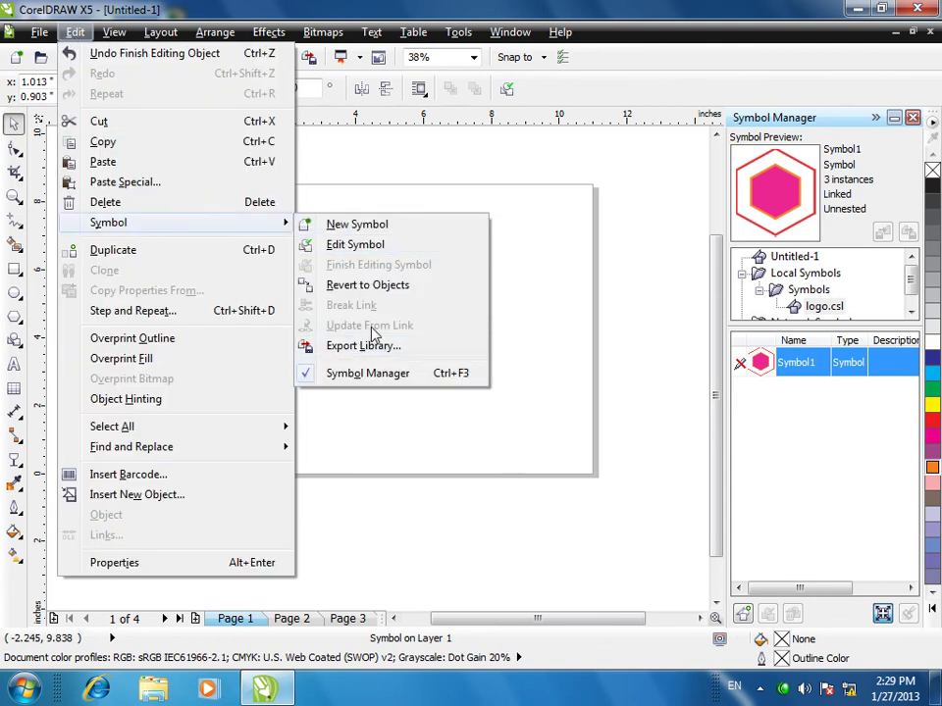
{"action": "left_click", "coordinate": [717, 372]}
{"action": "left_click", "coordinate": [804, 307]}
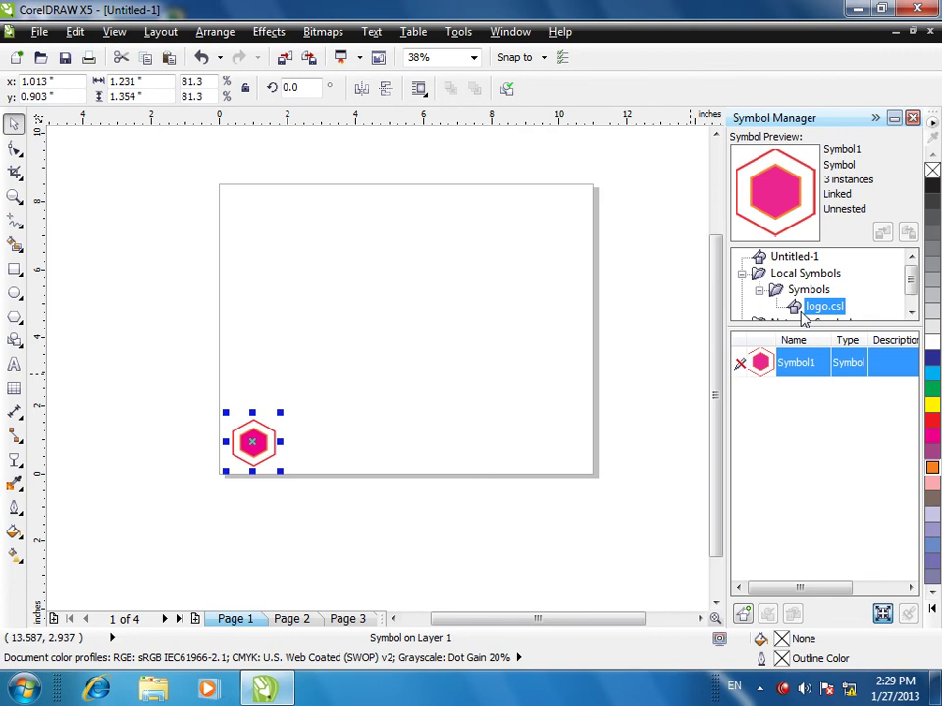
Step: Export the symbol library from the selected hexagon on page 1, overwriting logo.csl in the Symbols folder
{"action": "left_click", "coordinate": [74, 32]}
{"action": "mouse_move", "coordinate": [152, 236]}
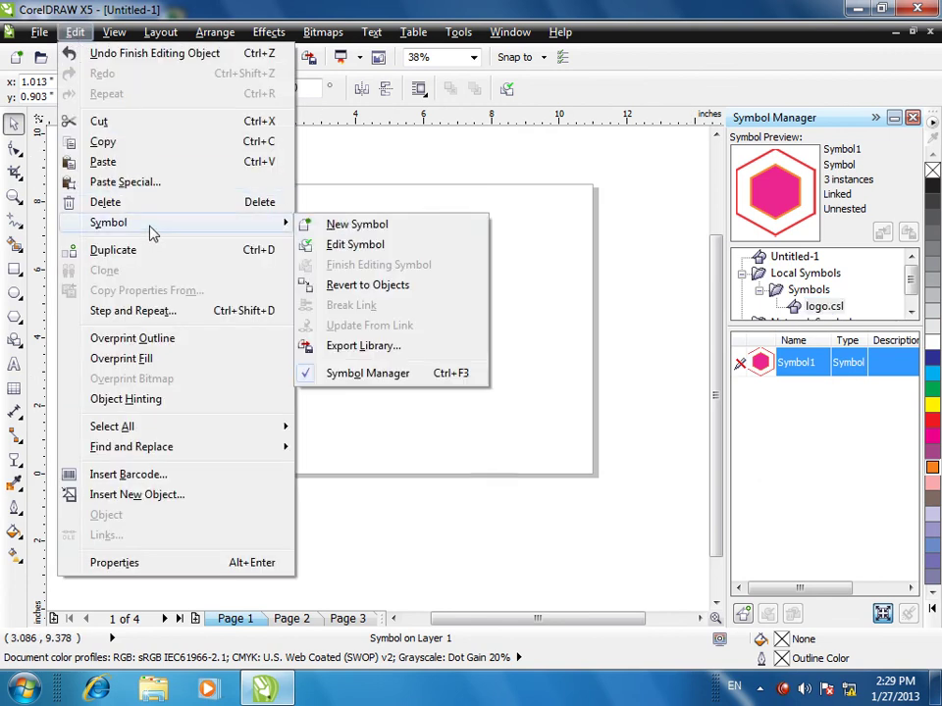
{"action": "left_click", "coordinate": [370, 349]}
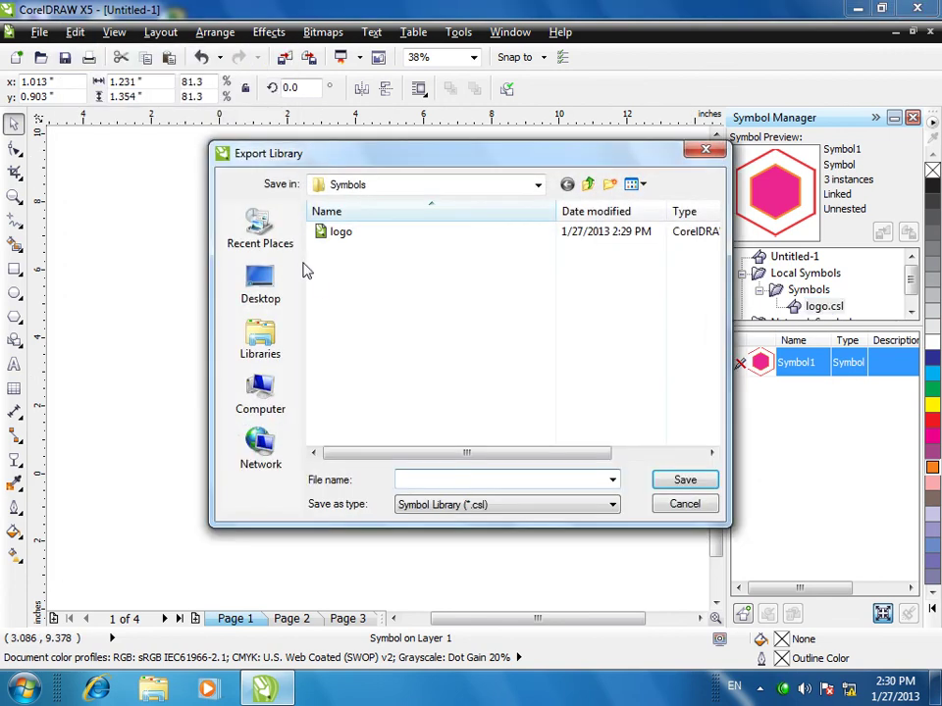
{"action": "left_click", "coordinate": [341, 234]}
{"action": "left_click", "coordinate": [679, 481]}
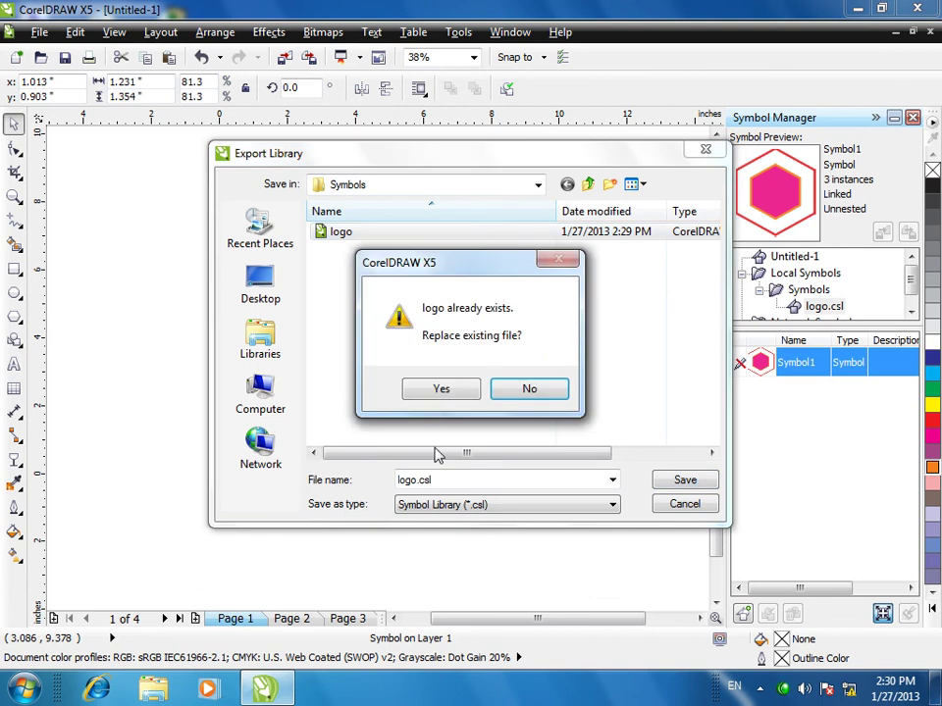
{"action": "left_click", "coordinate": [442, 396]}
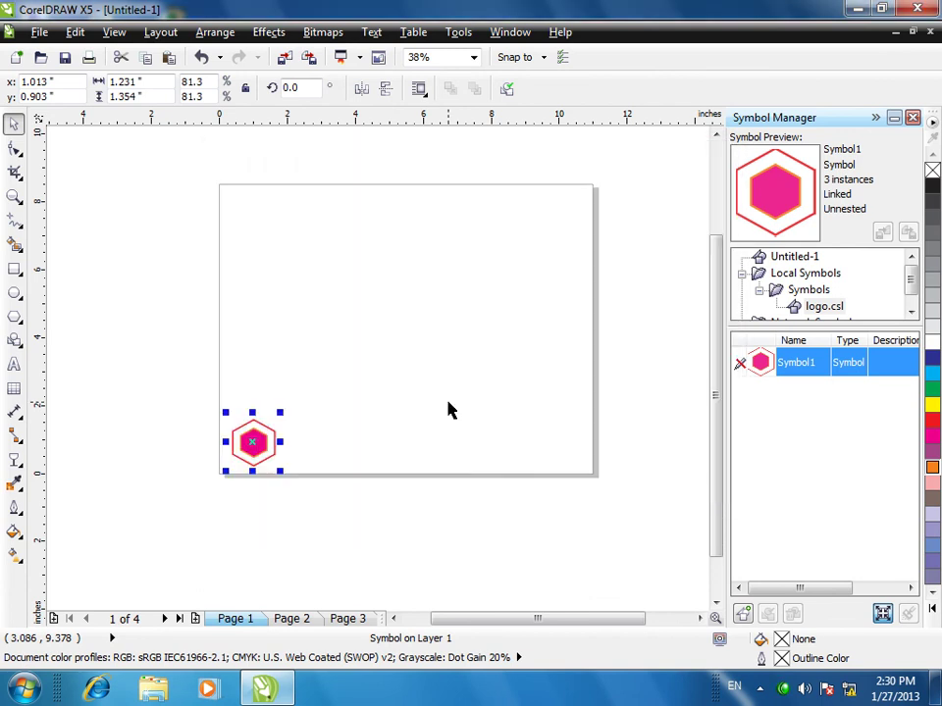
Step: Select the green hexagon symbol instance on page 2 and update it from its library link
{"action": "left_click", "coordinate": [296, 618]}
{"action": "left_click_drag", "start_coordinate": [332, 396], "coordinate": [101, 550]}
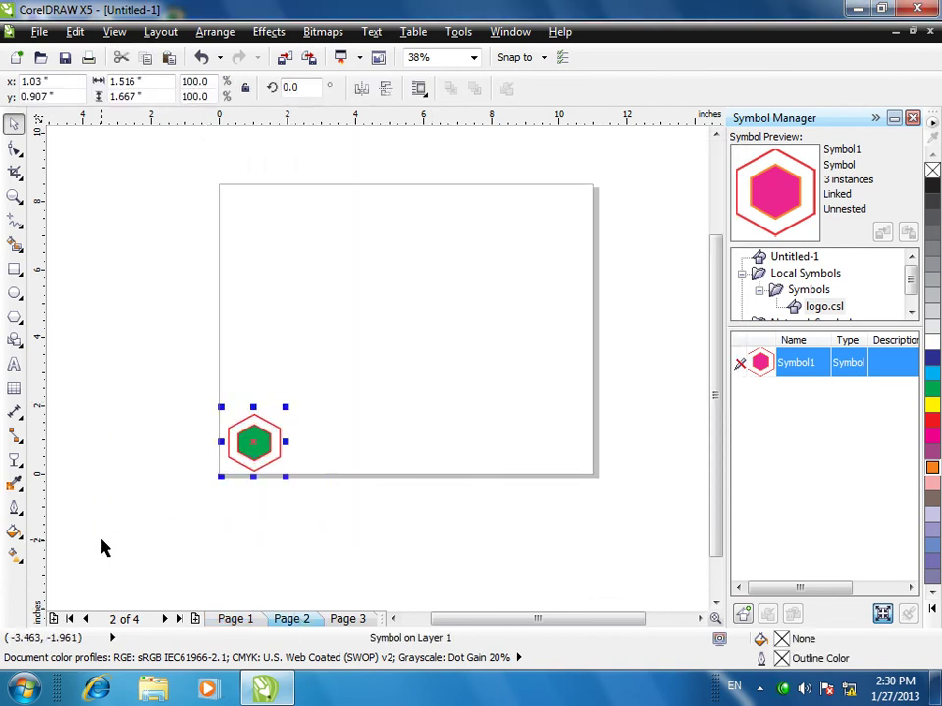
{"action": "left_click", "coordinate": [74, 32]}
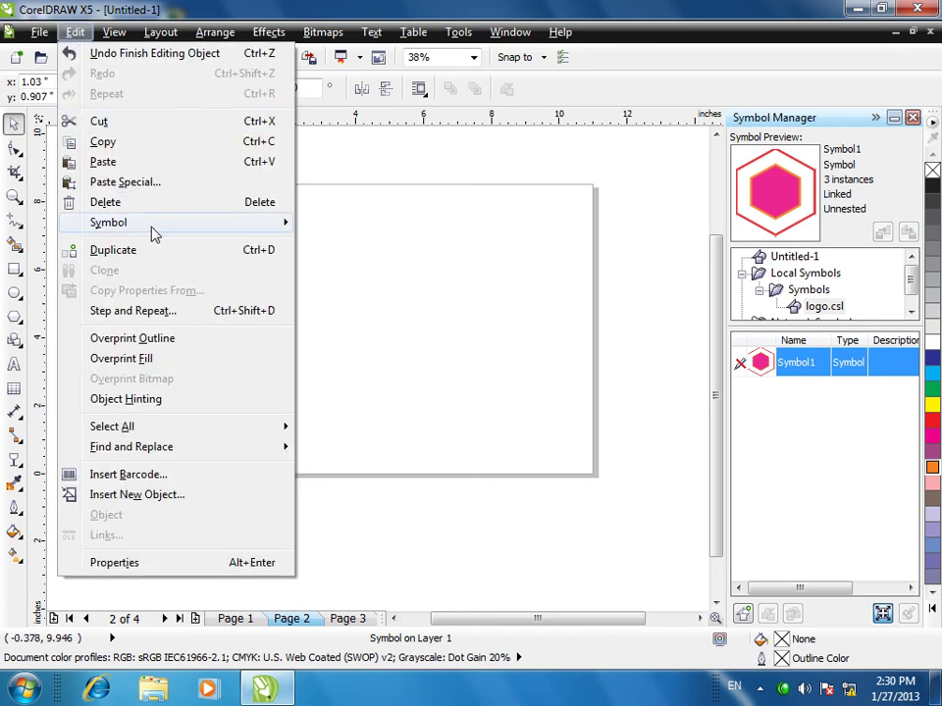
{"action": "mouse_move", "coordinate": [149, 228]}
{"action": "left_click", "coordinate": [370, 330]}
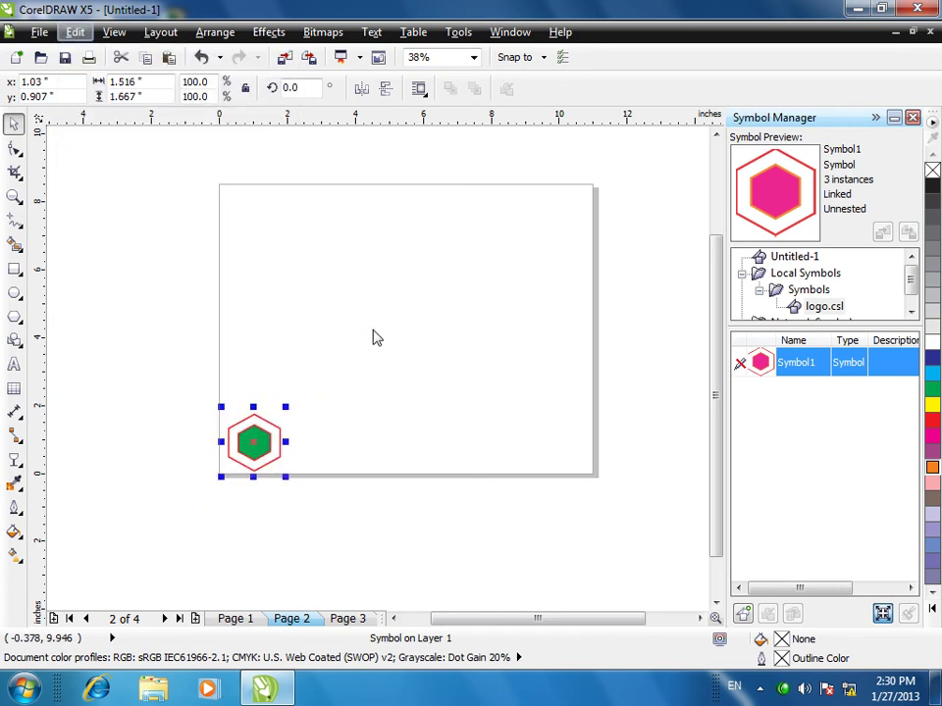
Step: Check the symbol instances on the pages after page 2, return to page 1 and review the Symbol commands there
{"action": "left_click", "coordinate": [342, 624]}
{"action": "left_click", "coordinate": [354, 620]}
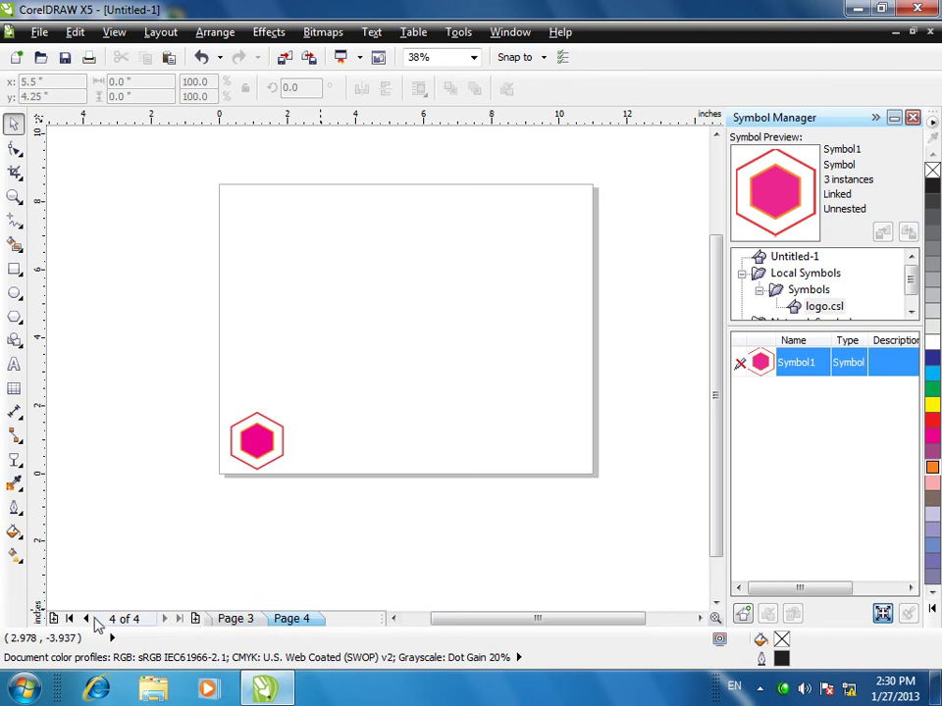
{"action": "left_click", "coordinate": [87, 619]}
{"action": "left_click", "coordinate": [87, 619]}
{"action": "left_click", "coordinate": [87, 619]}
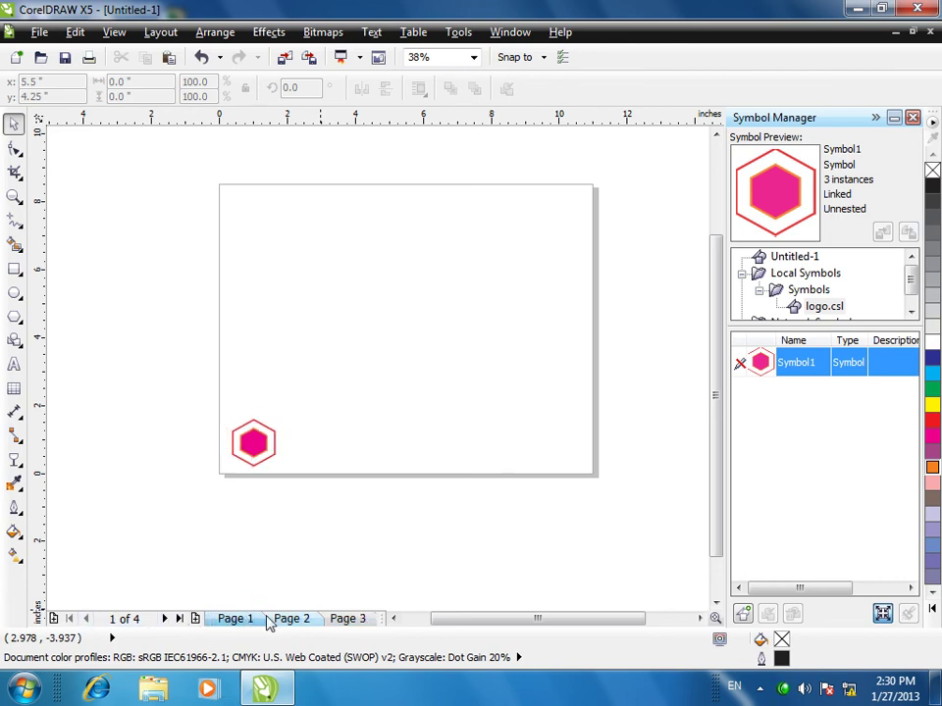
{"action": "left_click", "coordinate": [74, 31]}
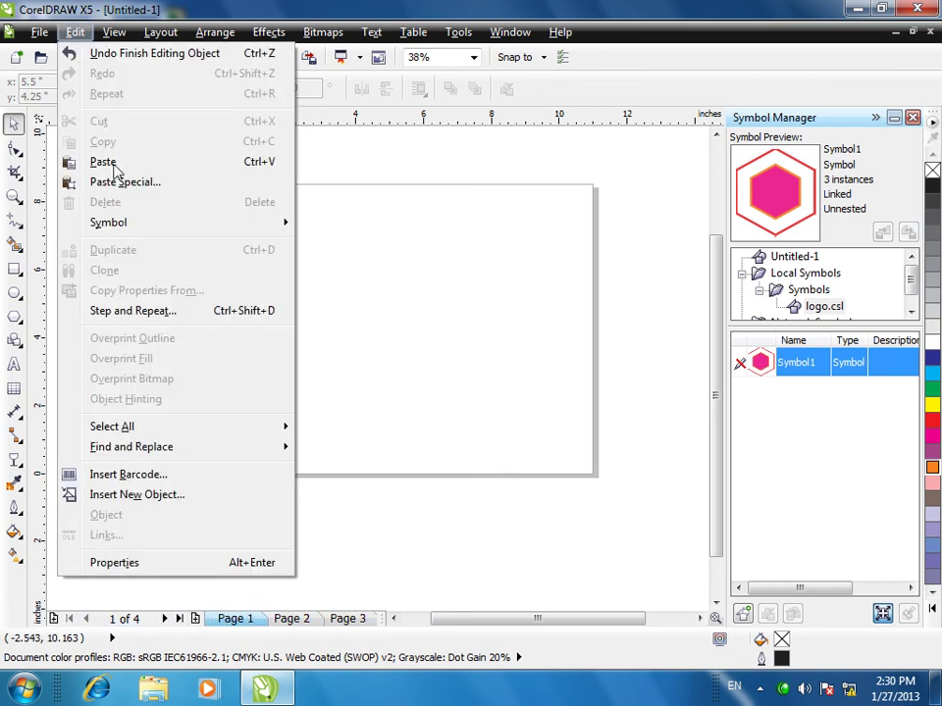
{"action": "mouse_move", "coordinate": [137, 224]}
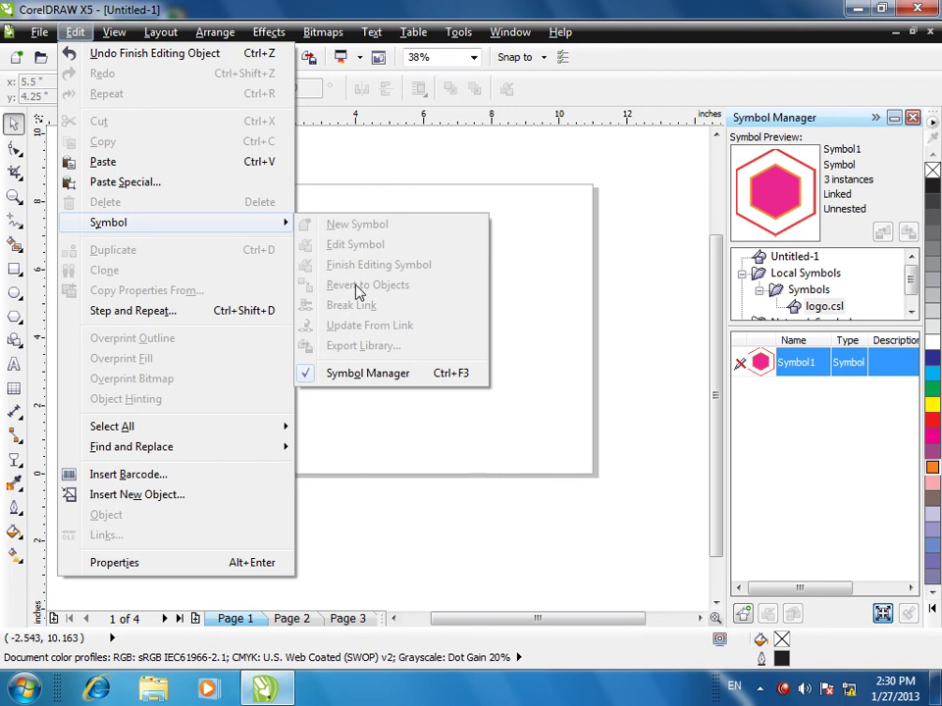
{"action": "left_click", "coordinate": [517, 416]}
Step: Export the symbol library from the hexagon on page 1 as logo.csl to the 123 (D:) drive, and deselect the symbol
{"action": "left_click_drag", "start_coordinate": [320, 370], "coordinate": [130, 538]}
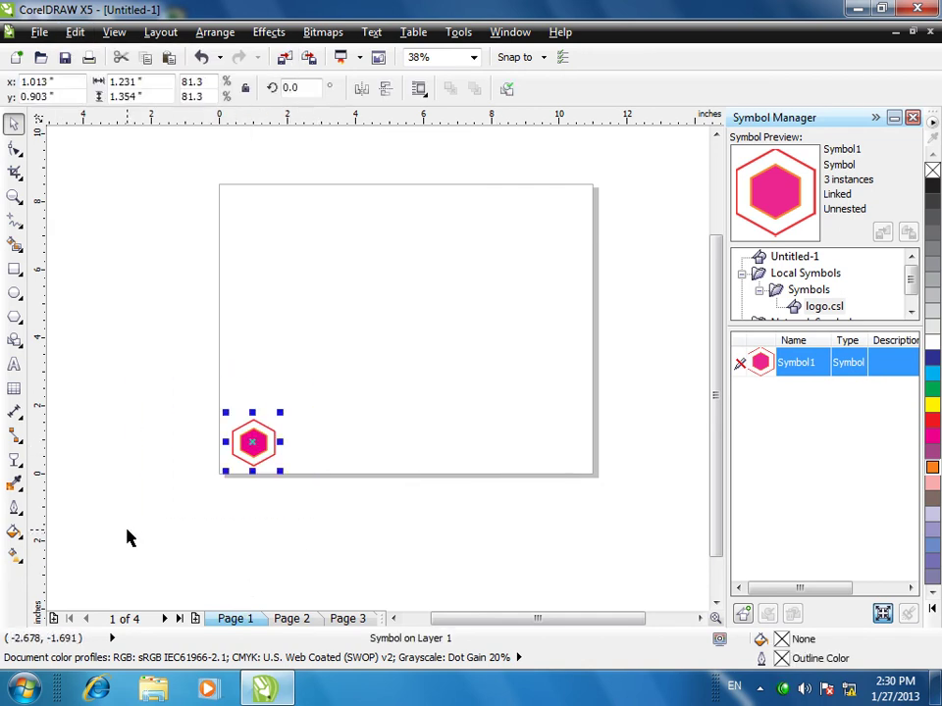
{"action": "left_click", "coordinate": [74, 31]}
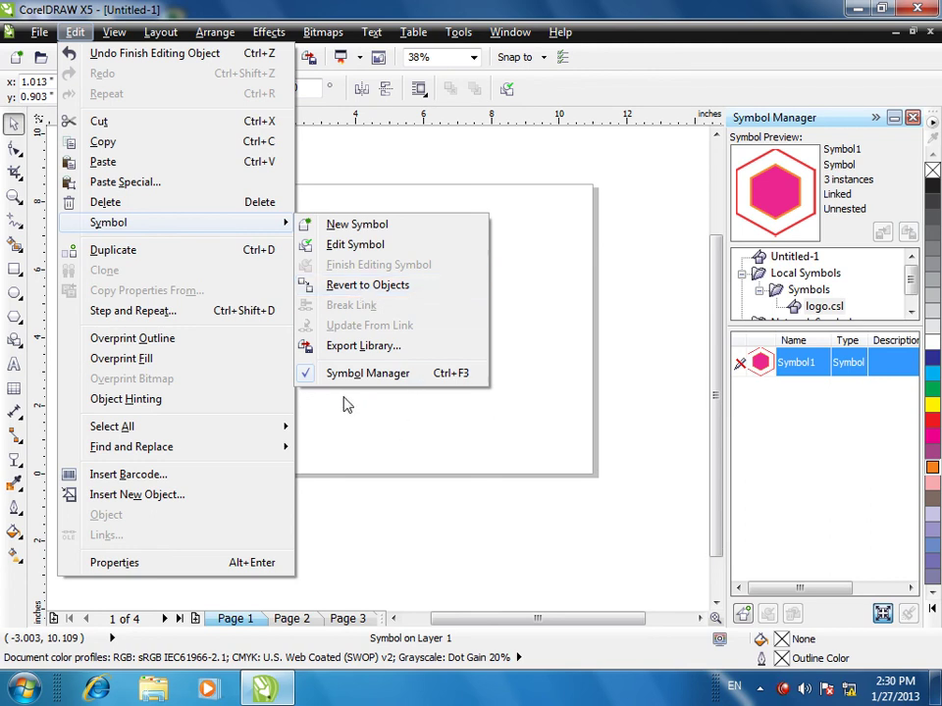
{"action": "left_click", "coordinate": [342, 347]}
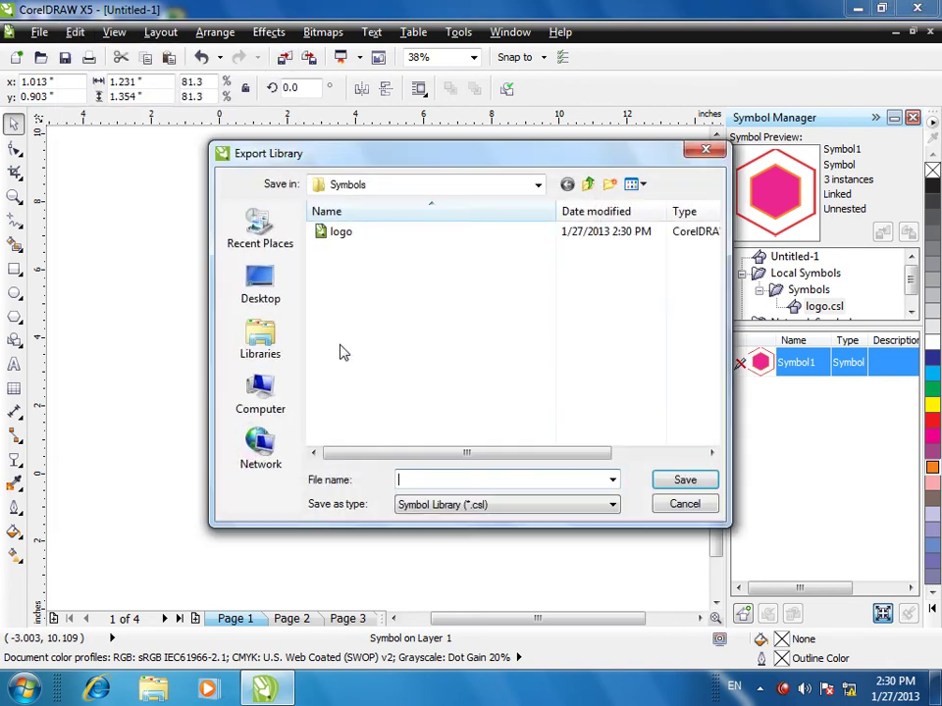
{"action": "left_click", "coordinate": [333, 234]}
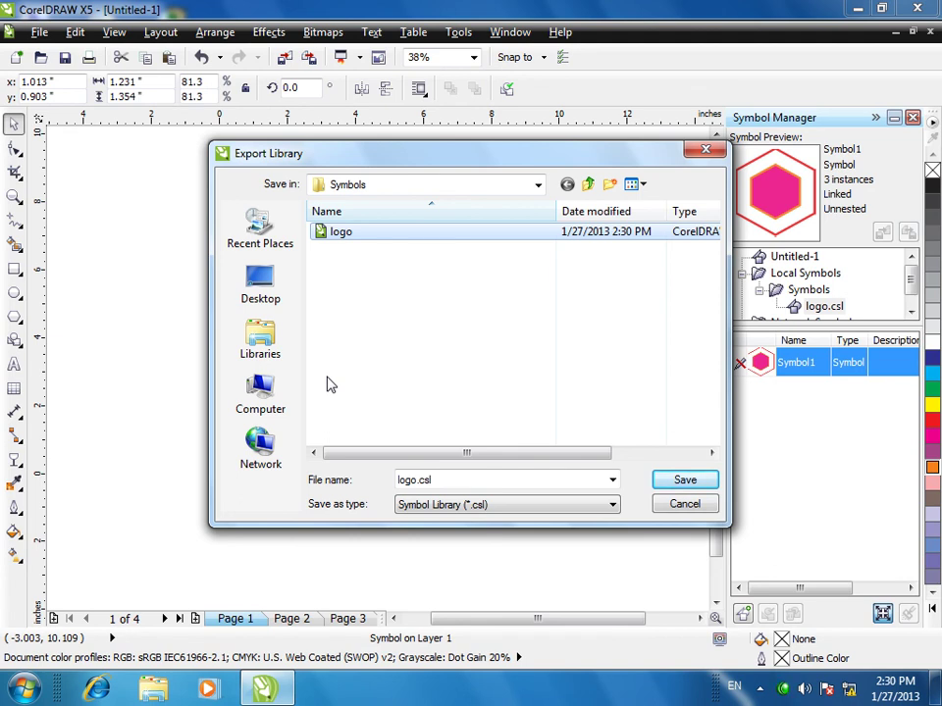
{"action": "left_click", "coordinate": [261, 390]}
{"action": "left_click", "coordinate": [399, 310]}
{"action": "double_click", "coordinate": [399, 310]}
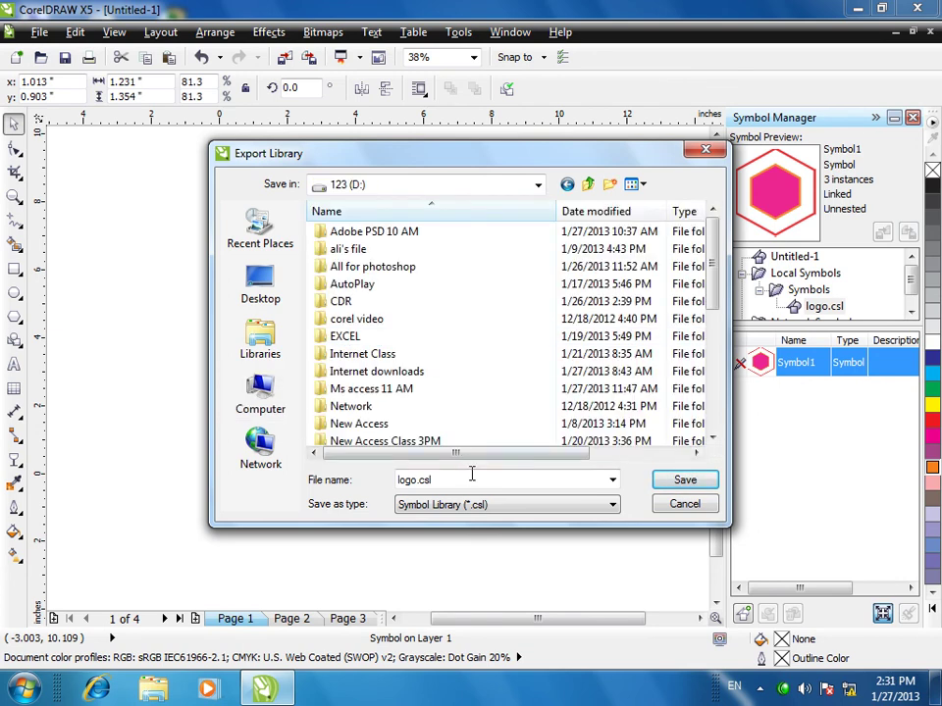
{"action": "left_click", "coordinate": [684, 480]}
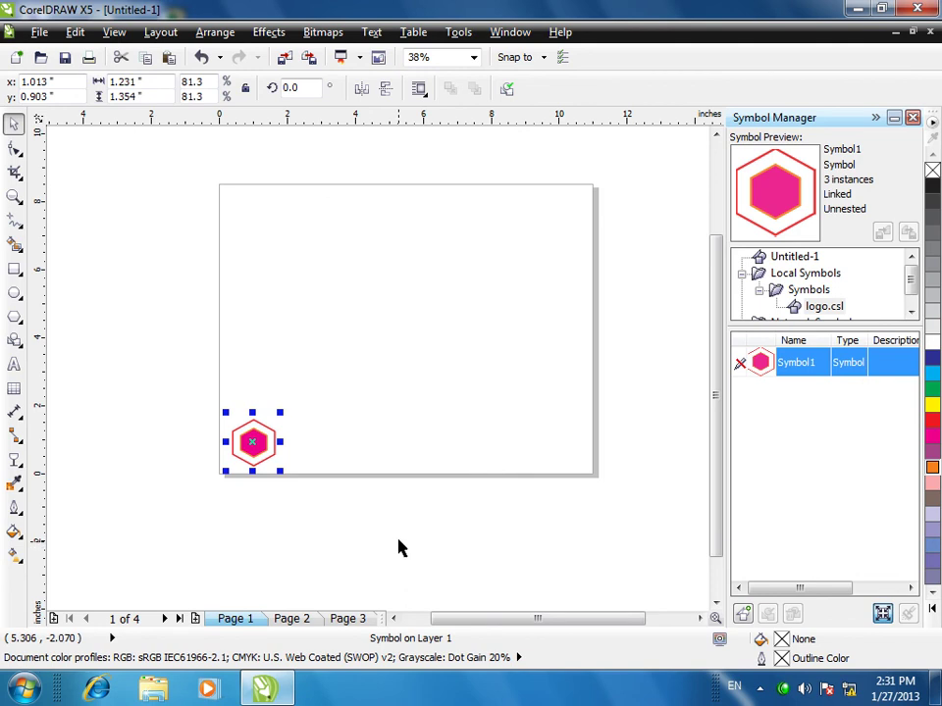
{"action": "left_click", "coordinate": [384, 529]}
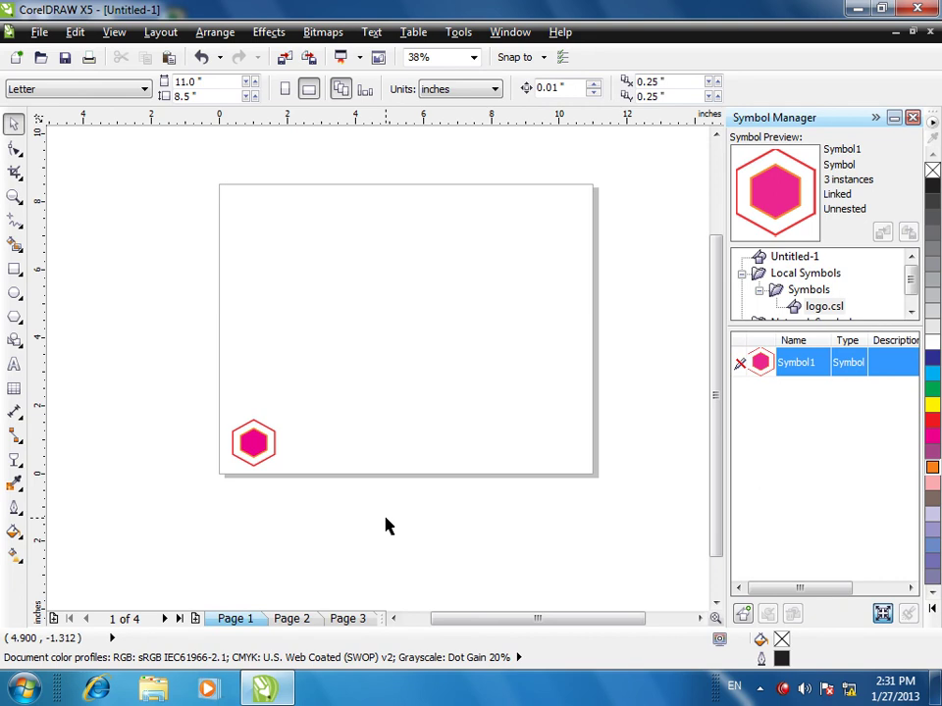
Step: Close and reopen the Symbol Manager and view the contents of logo.csl in the local Symbols folder
{"action": "left_click", "coordinate": [74, 32]}
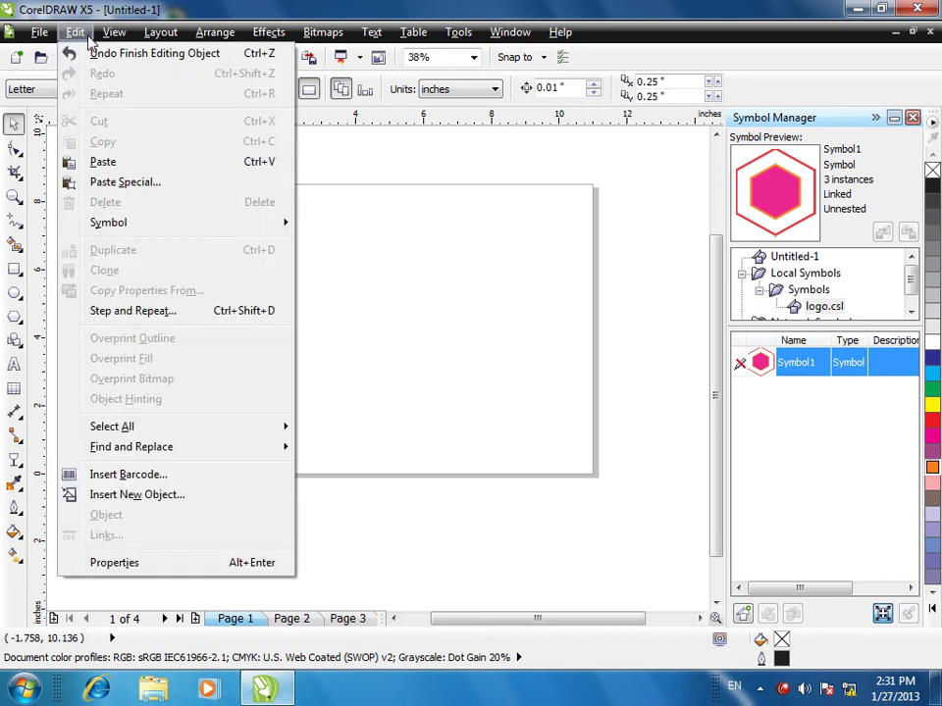
{"action": "mouse_move", "coordinate": [187, 225]}
{"action": "left_click", "coordinate": [382, 373]}
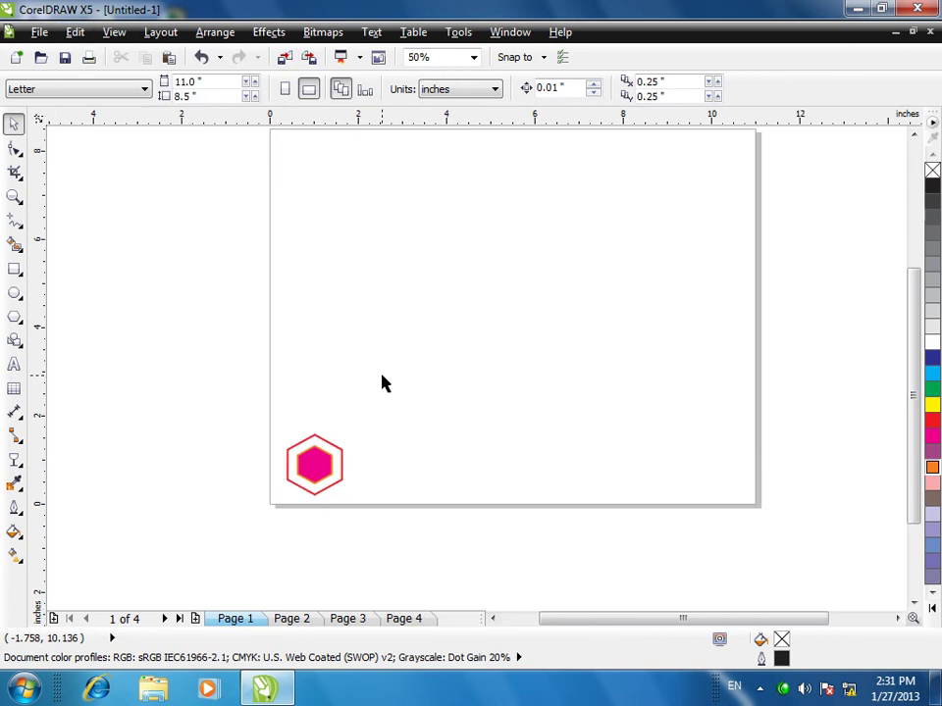
{"action": "left_click", "coordinate": [75, 31]}
{"action": "mouse_move", "coordinate": [196, 223]}
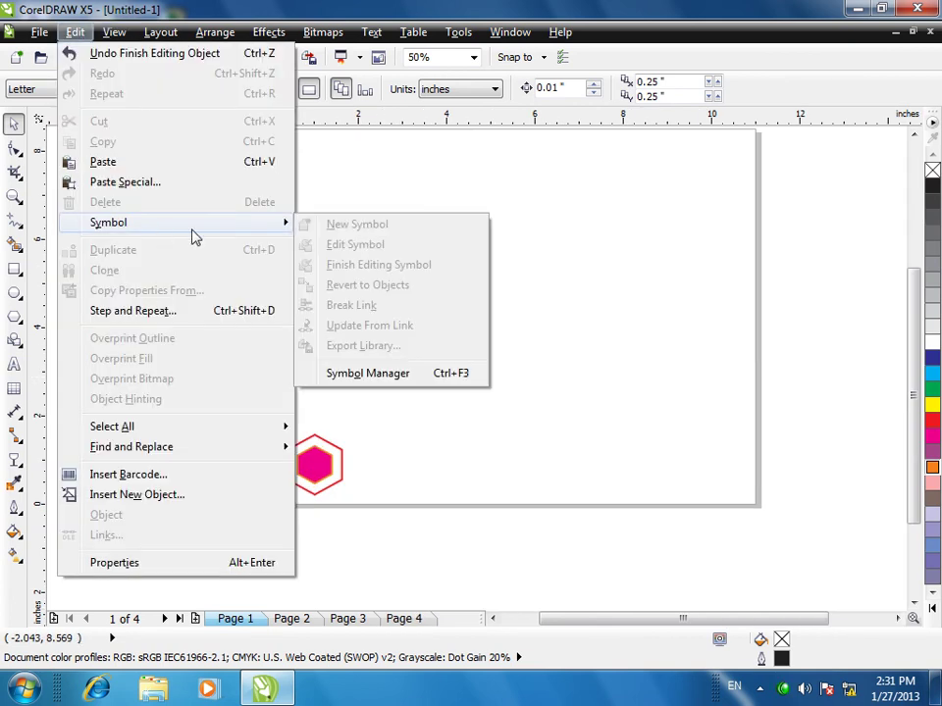
{"action": "left_click", "coordinate": [412, 374]}
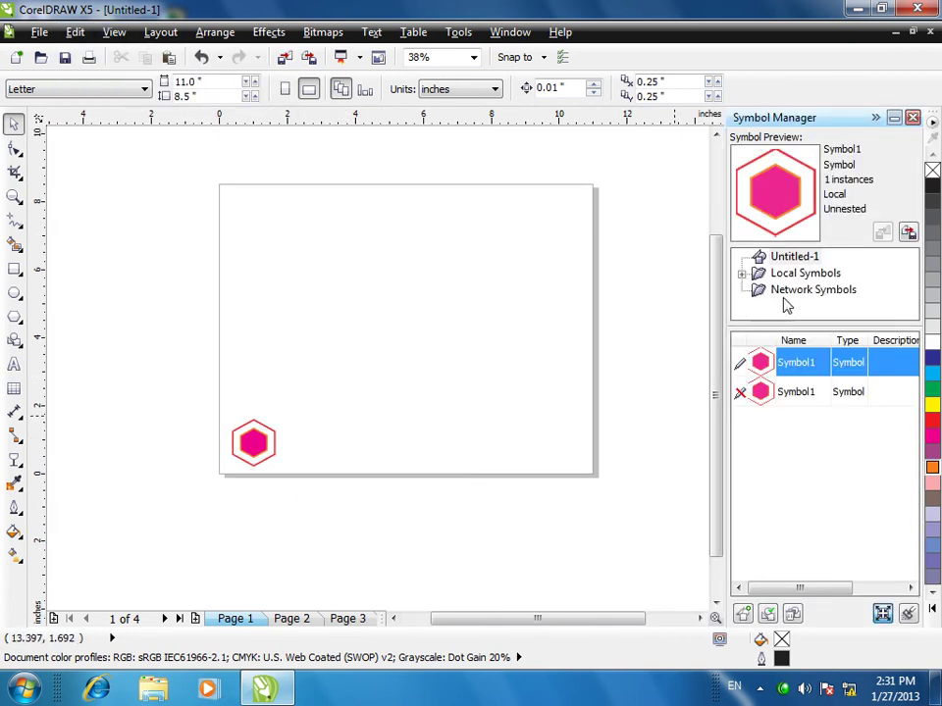
{"action": "left_click", "coordinate": [743, 275]}
{"action": "double_click", "coordinate": [809, 290]}
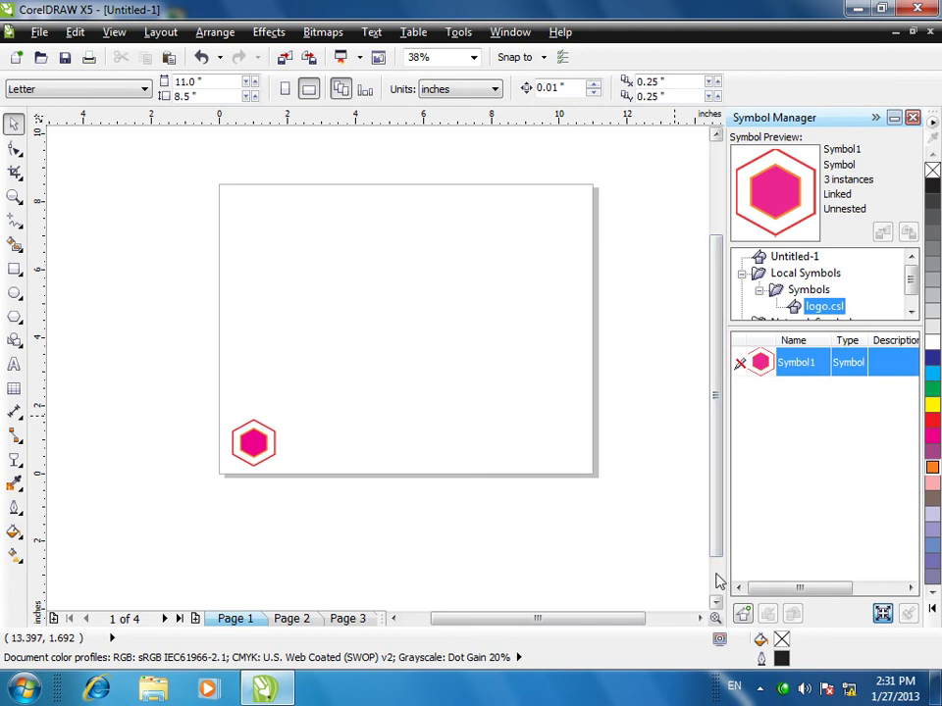
Step: Close the Symbol Manager and review the remaining Edit commands
{"action": "left_click", "coordinate": [912, 117]}
{"action": "scroll", "coordinate": [322, 269], "scroll_direction": "up", "scroll_amount": 1}
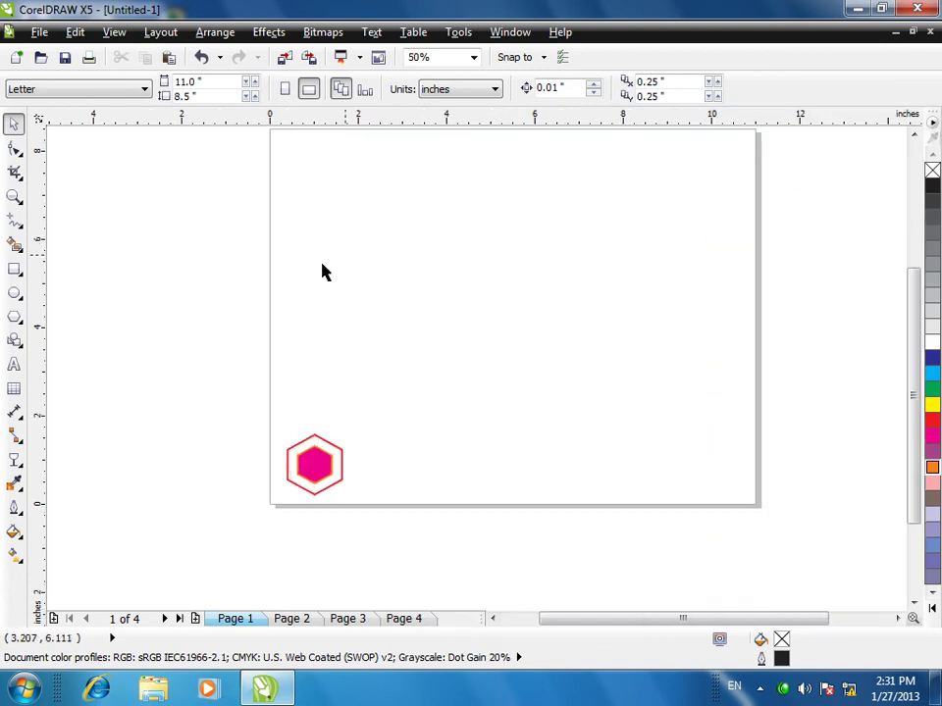
{"action": "left_click", "coordinate": [74, 32]}
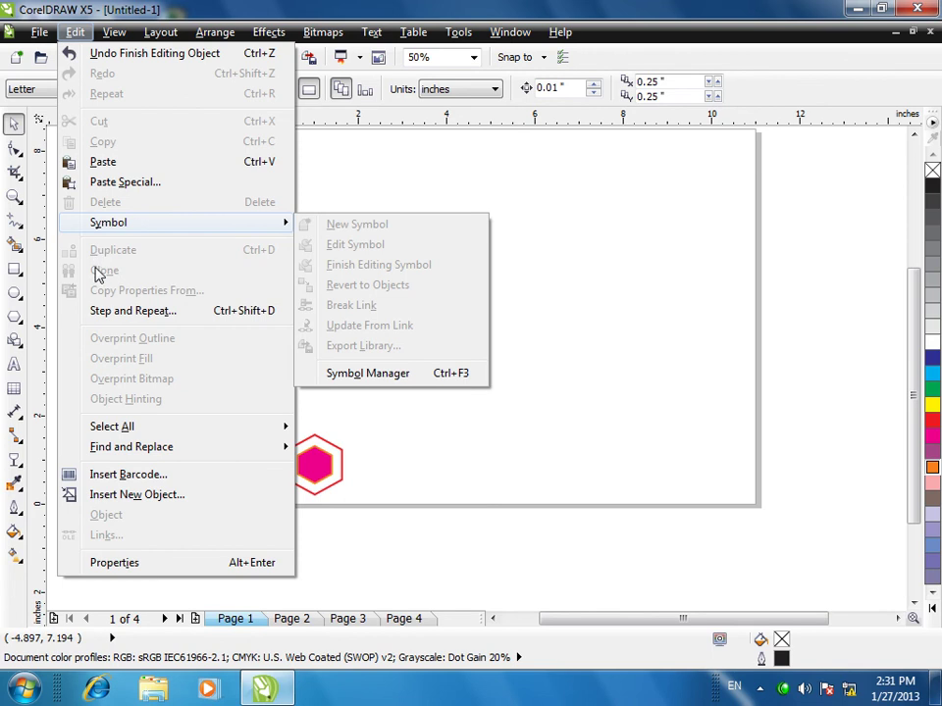
{"action": "left_click", "coordinate": [668, 294]}
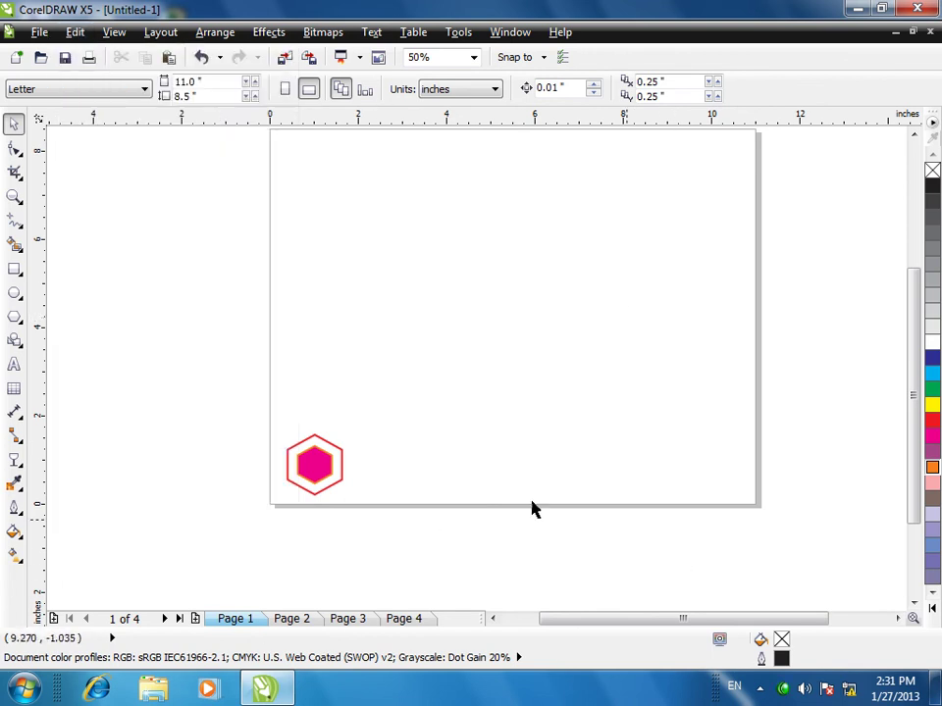
Step: Draw an ellipse about 1.98 by 1.79 inches on page 1 and move it to about x 5.06, y 5.51 inches
{"action": "left_click", "coordinate": [15, 293]}
{"action": "left_click_drag", "start_coordinate": [298, 227], "coordinate": [385, 307]}
{"action": "key", "text": "space"}
{"action": "left_click_drag", "start_coordinate": [345, 265], "coordinate": [498, 260]}
Step: Fill the ellipse with red and undo the fill
{"action": "left_click", "coordinate": [932, 420]}
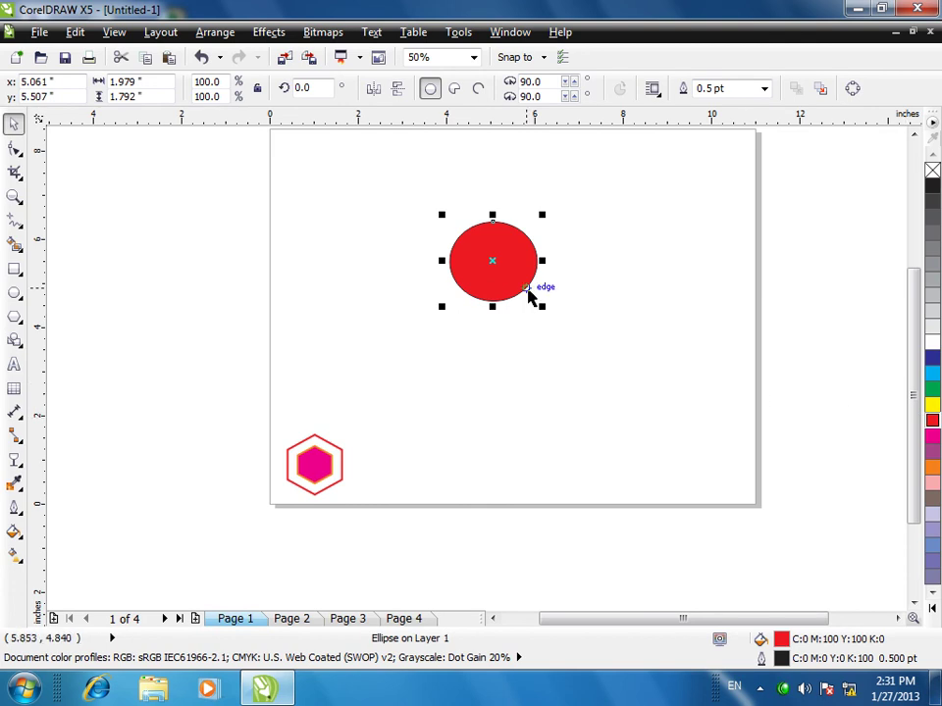
{"action": "key", "text": "ctrl+z"}
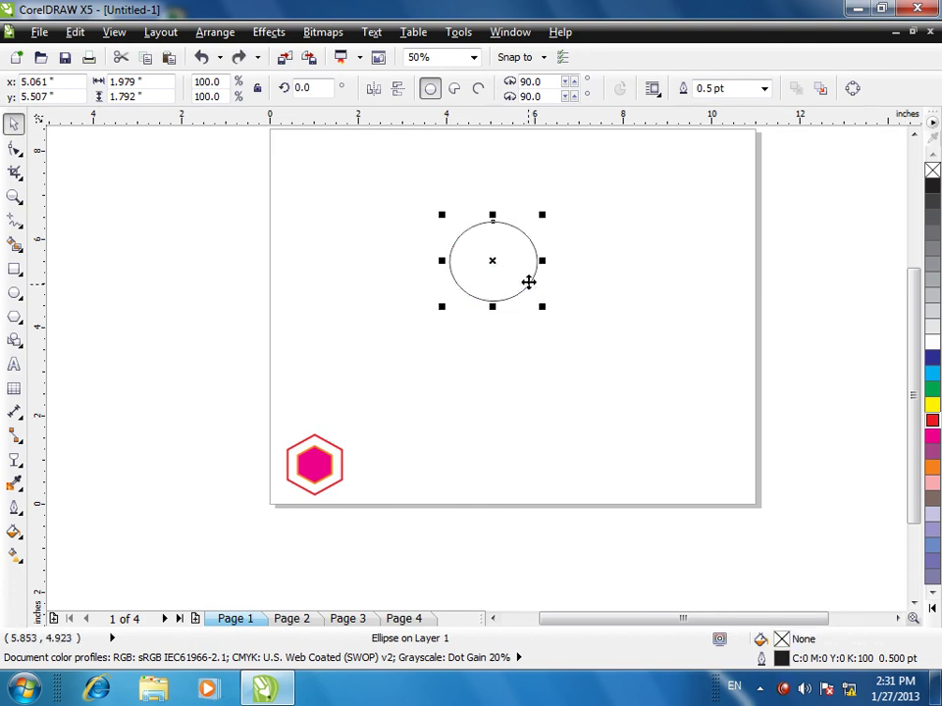
Step: Duplicate the ellipse with 0.25-inch horizontal and vertical offsets and move the duplicate to about x 7.25, y 3.92 inches
{"action": "left_click", "coordinate": [76, 32]}
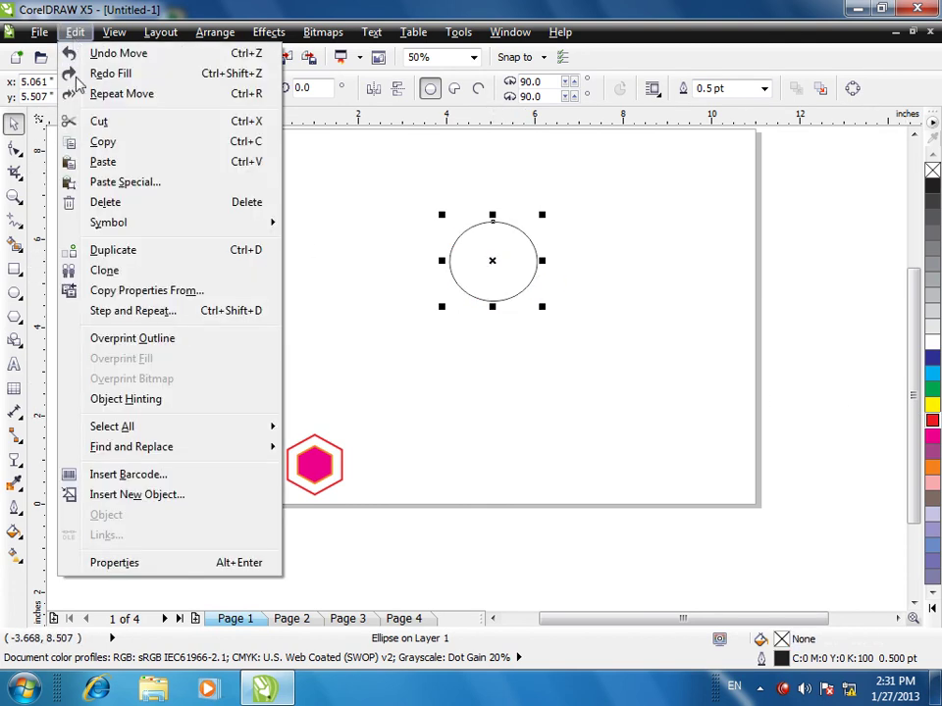
{"action": "left_click", "coordinate": [116, 251]}
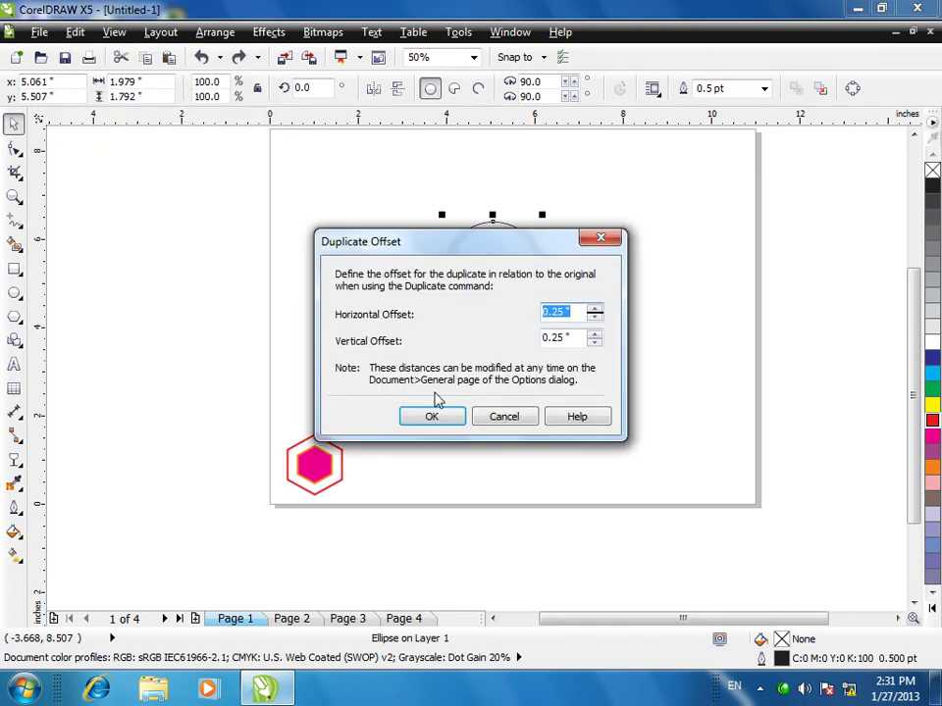
{"action": "left_click", "coordinate": [430, 416]}
{"action": "left_click_drag", "start_coordinate": [519, 223], "coordinate": [606, 304]}
Step: Clone the original ellipse and move the clone to about x 1.15, y 5.00 inches
{"action": "left_click", "coordinate": [458, 258]}
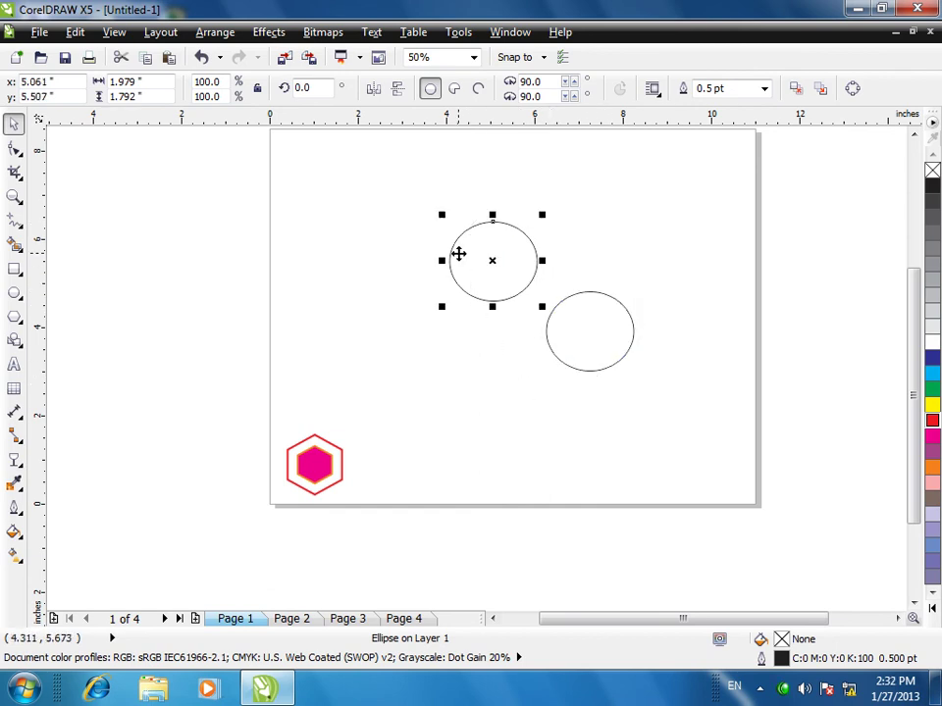
{"action": "left_click", "coordinate": [76, 32]}
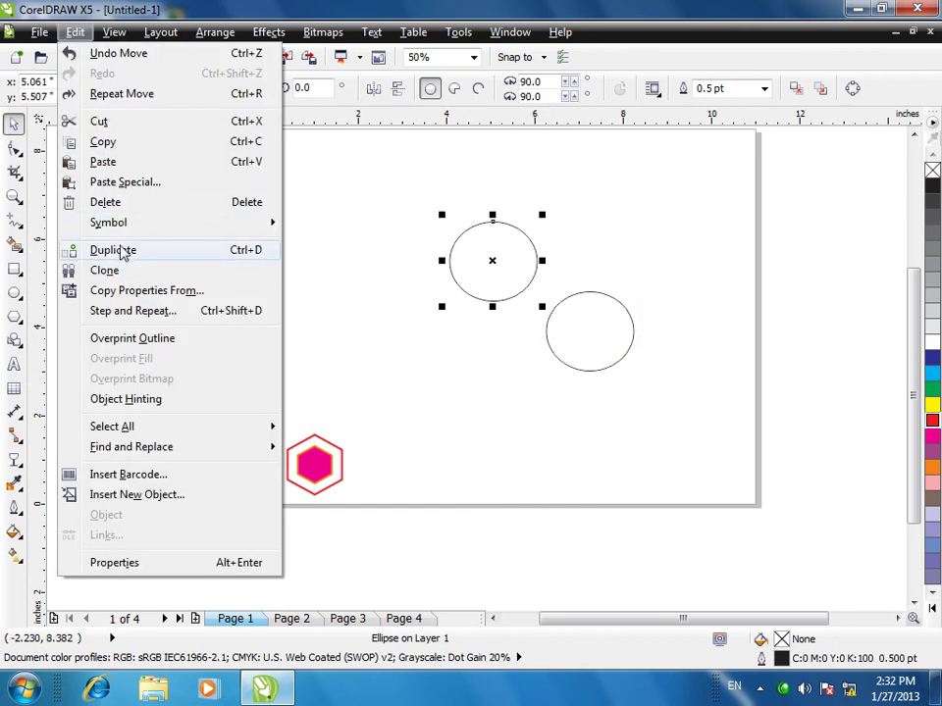
{"action": "left_click", "coordinate": [120, 279]}
{"action": "mouse_move", "coordinate": [532, 282]}
{"action": "left_mouse_down"}
{"action": "mouse_move", "coordinate": [541, 231]}
{"action": "mouse_move", "coordinate": [359, 264]}
{"action": "left_mouse_up"}
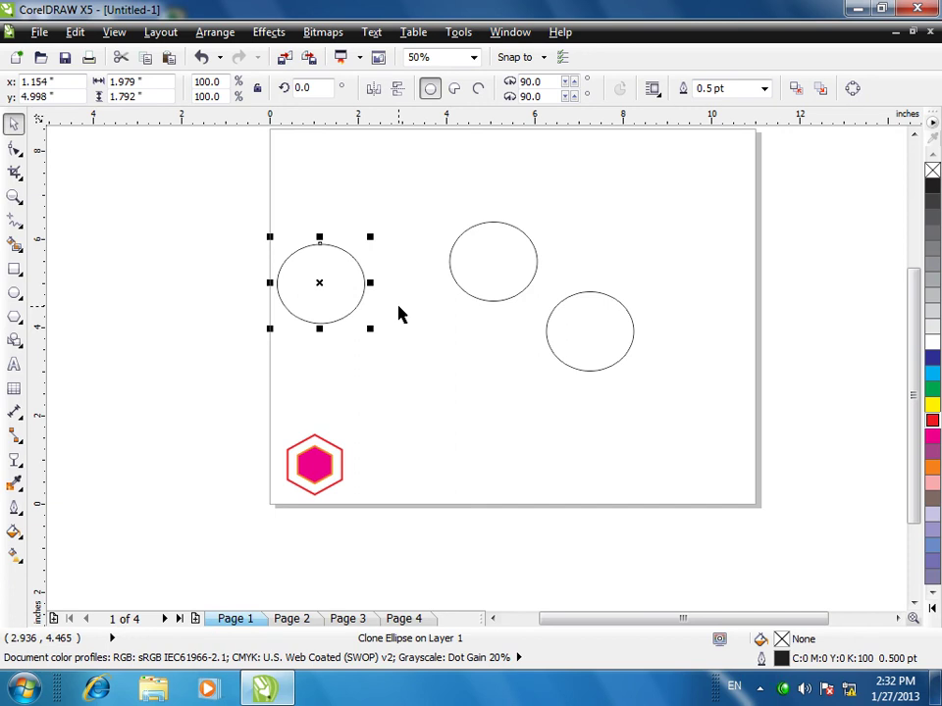
Step: Fill the original ellipse with green and select the duplicate, the original and the clone in turn to compare them
{"action": "left_click", "coordinate": [494, 262]}
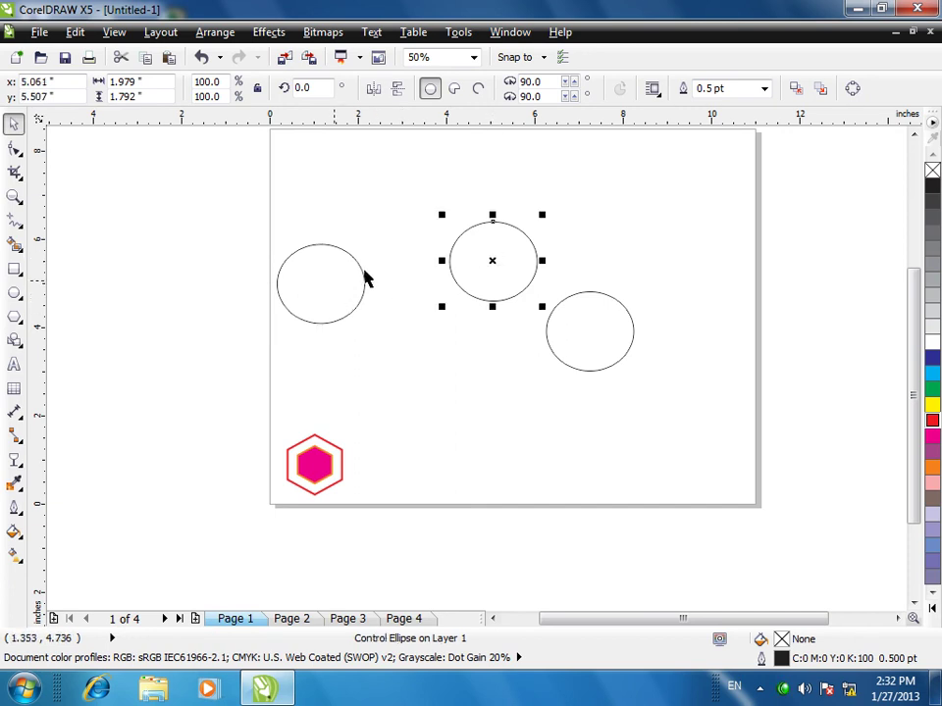
{"action": "left_click", "coordinate": [932, 388]}
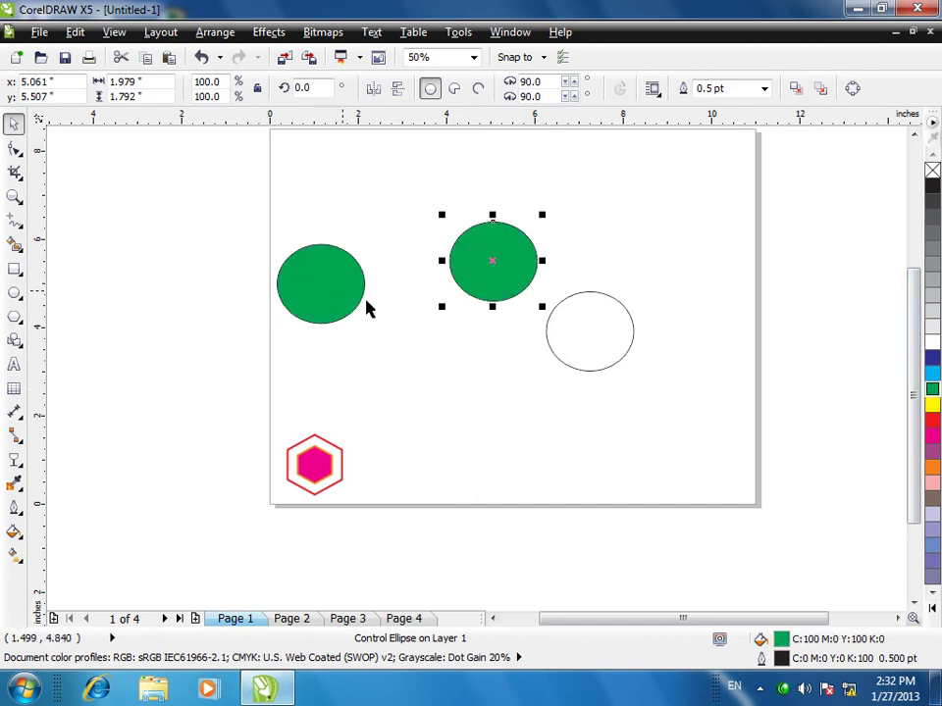
{"action": "left_click", "coordinate": [586, 335]}
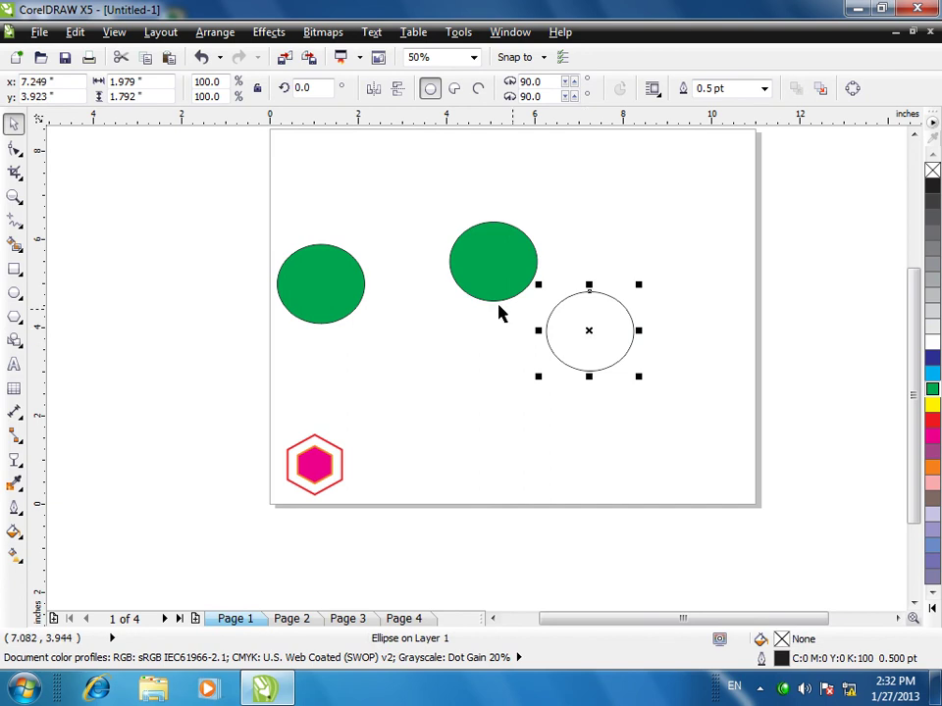
{"action": "left_click", "coordinate": [460, 271]}
{"action": "left_click", "coordinate": [349, 279]}
{"action": "left_click", "coordinate": [473, 284]}
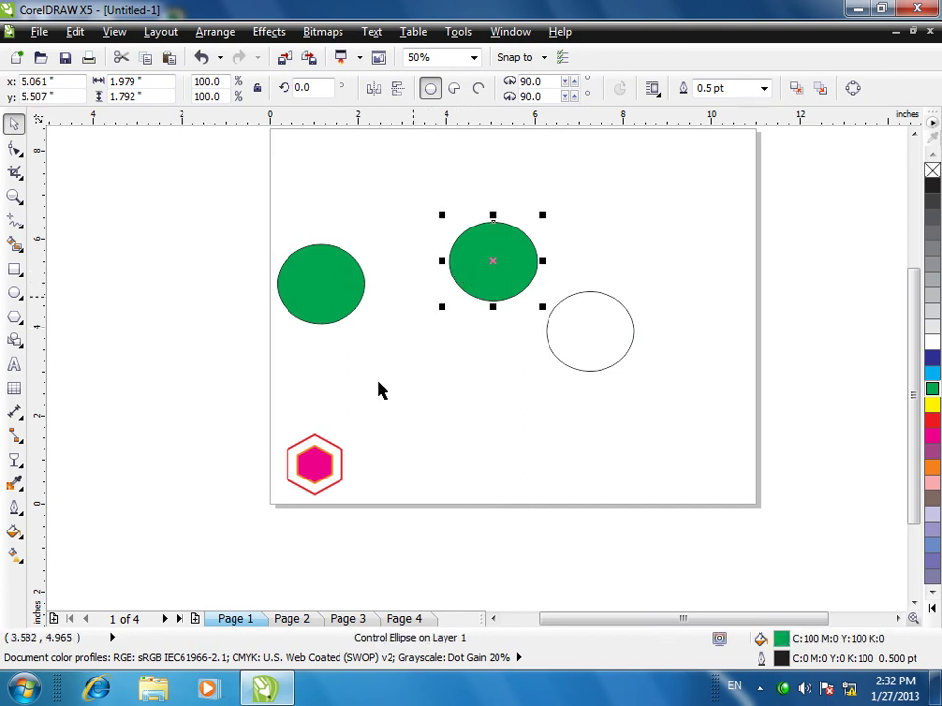
{"action": "left_click", "coordinate": [309, 287]}
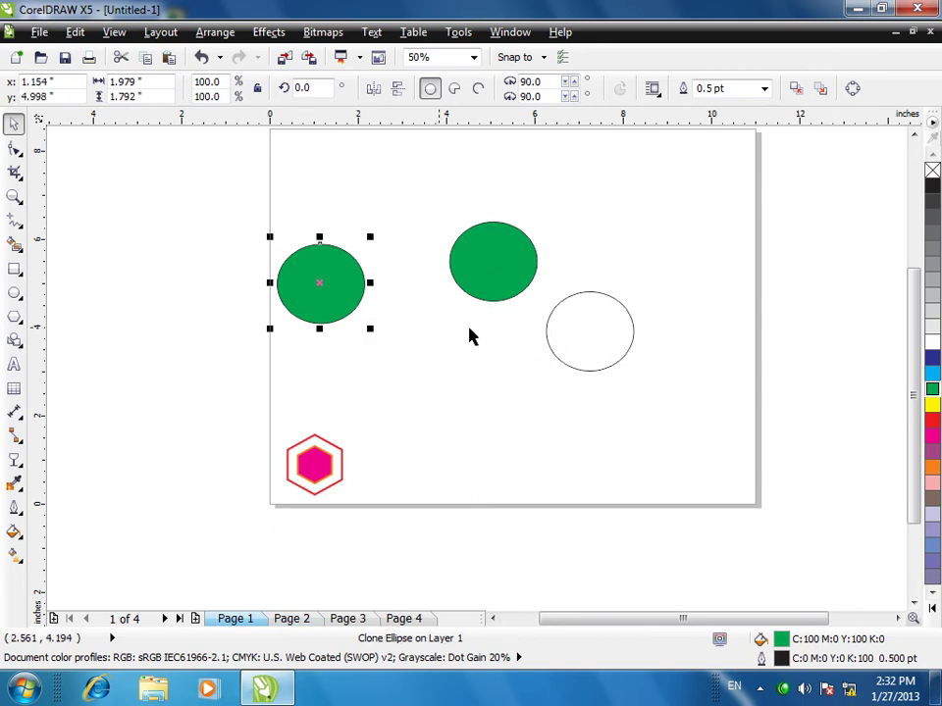
Step: Fill the duplicated ellipse with red and deselect it
{"action": "left_click", "coordinate": [631, 344]}
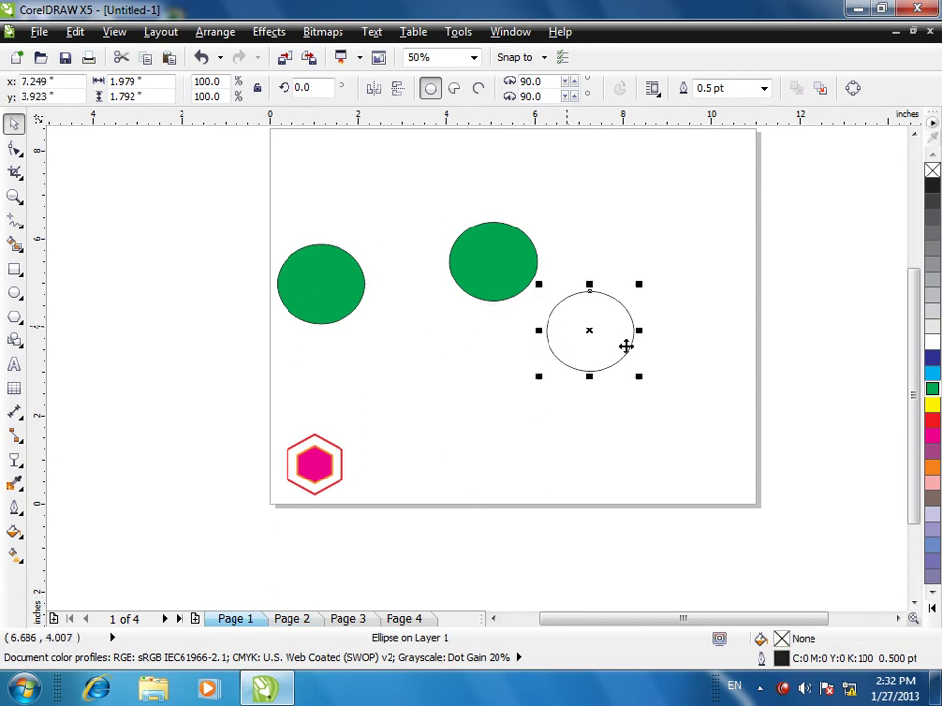
{"action": "left_click", "coordinate": [931, 420]}
{"action": "left_click", "coordinate": [590, 431]}
Step: Give the original ellipse a cyan outline and fill it with black
{"action": "left_click", "coordinate": [456, 254]}
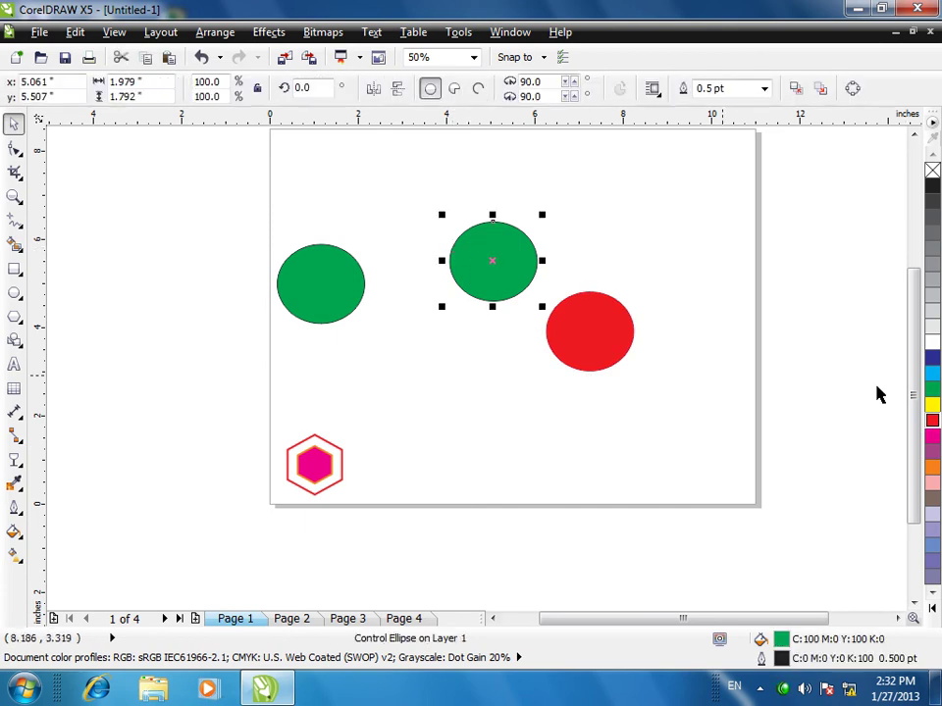
{"action": "left_click", "coordinate": [937, 389]}
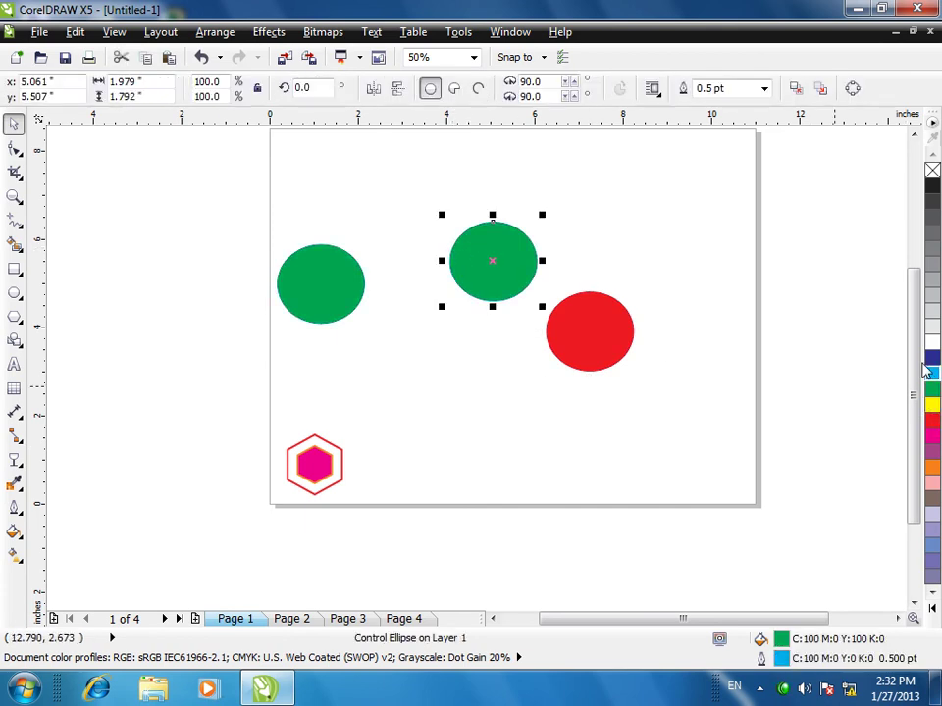
{"action": "left_click", "coordinate": [935, 188]}
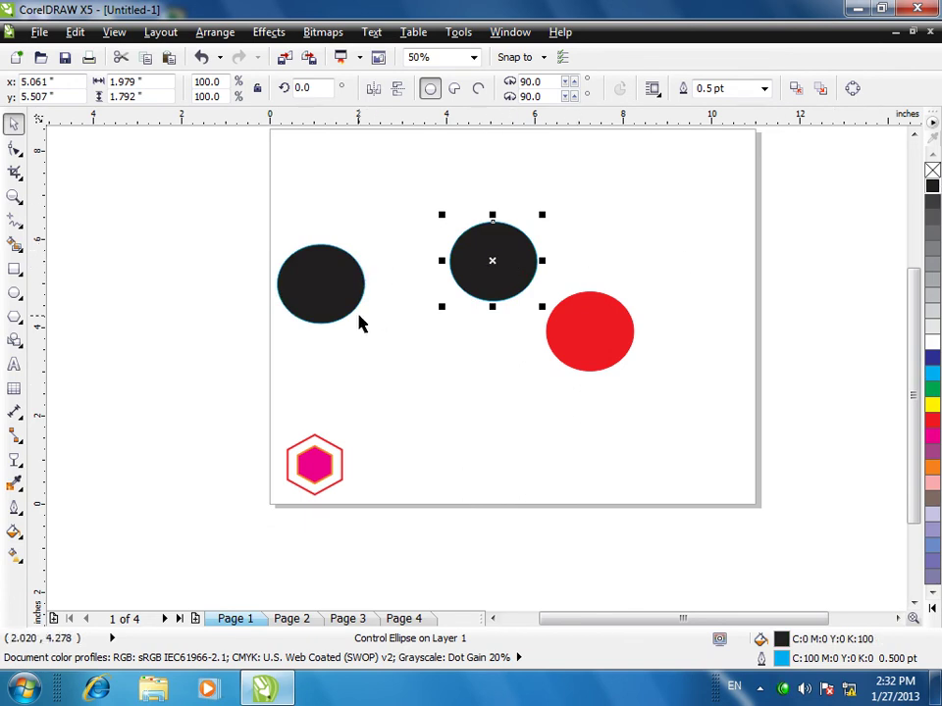
Step: Review the Edit commands available for the original ellipse
{"action": "left_click", "coordinate": [75, 31]}
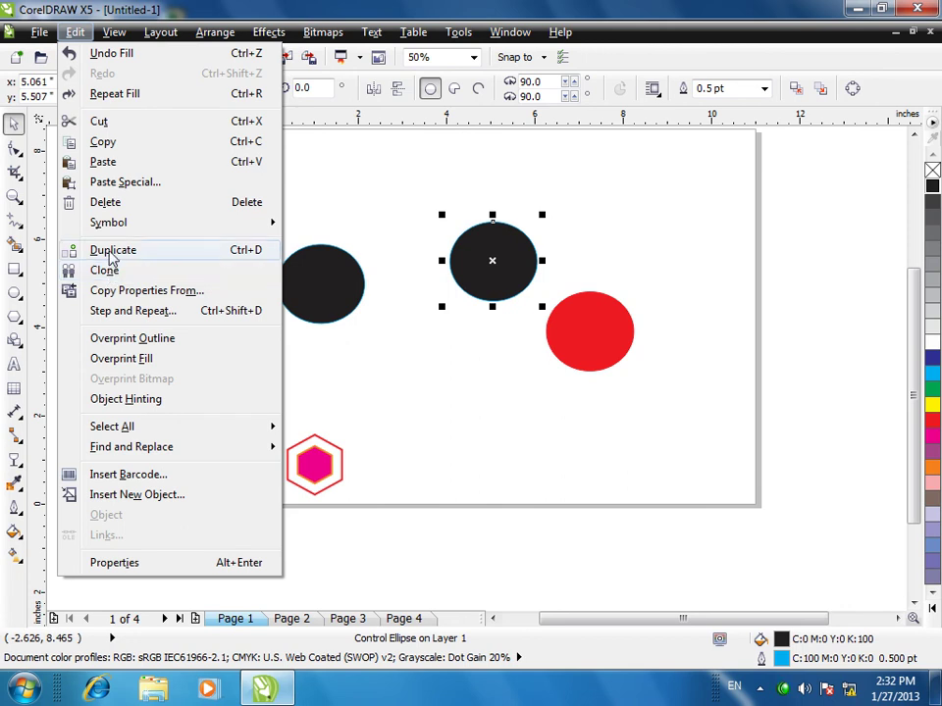